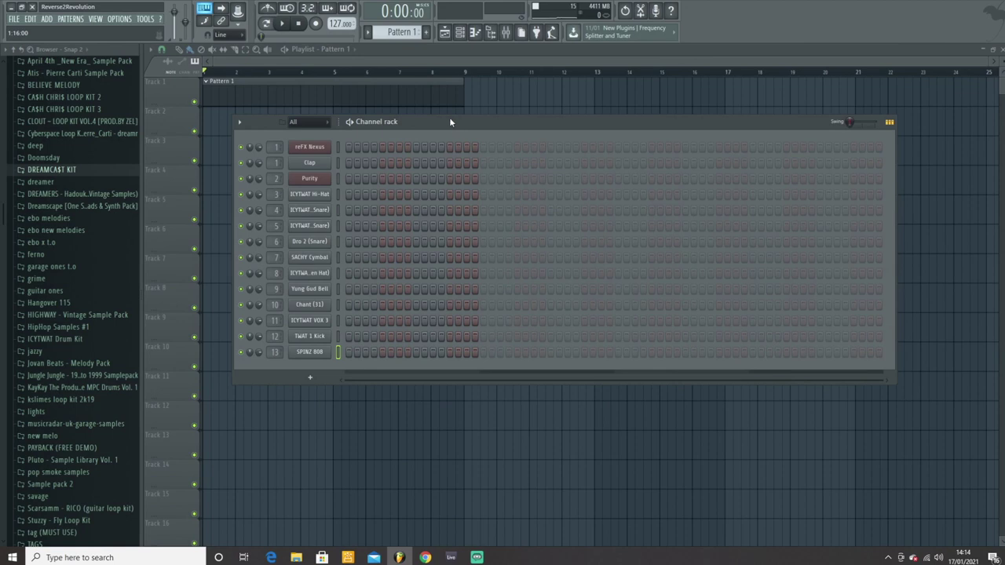
{"action": "left_click_drag", "start_coordinate": [445, 120], "coordinate": [445, 117]}
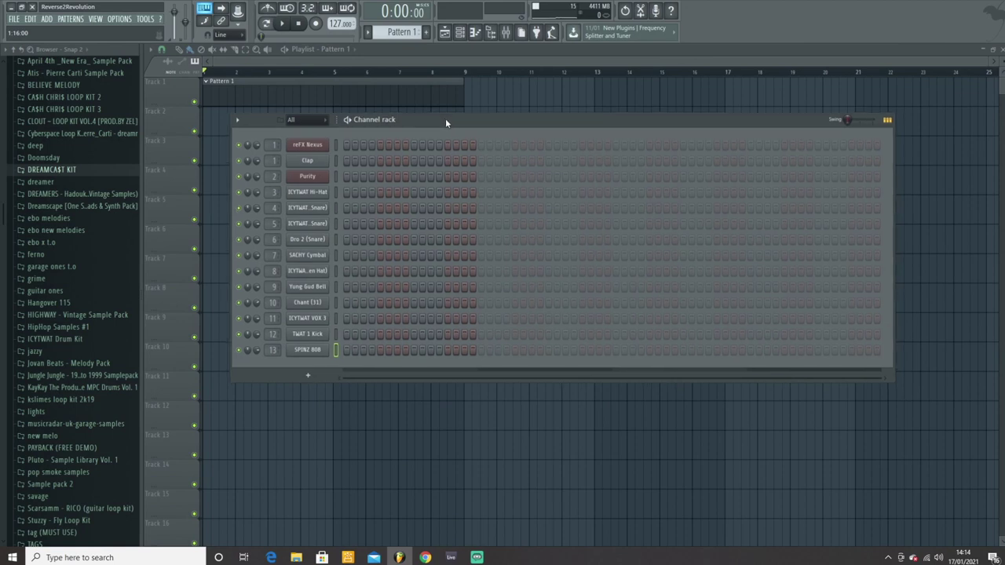
{"action": "left_click_drag", "start_coordinate": [453, 119], "coordinate": [459, 143]}
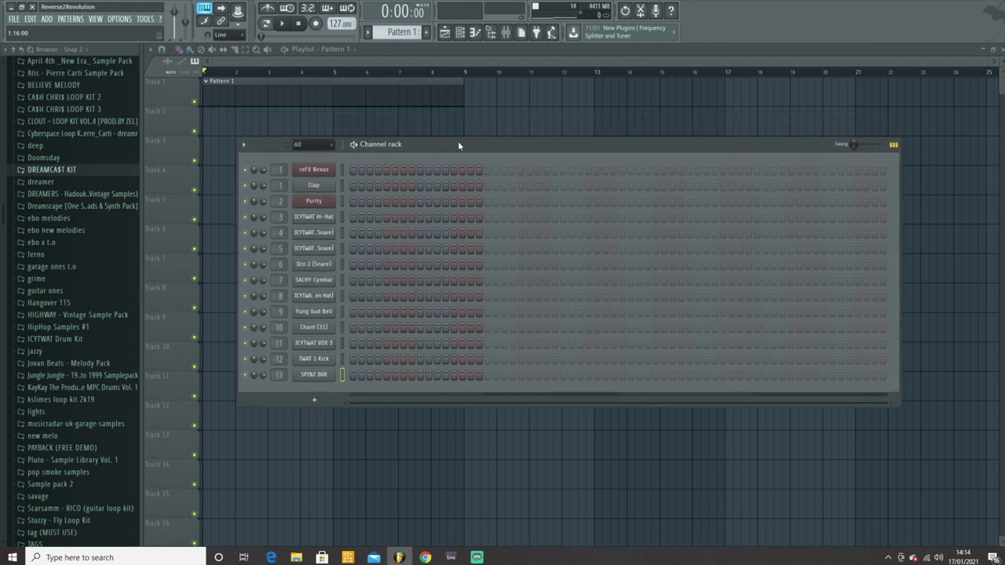
{"action": "left_click_drag", "start_coordinate": [459, 142], "coordinate": [459, 146]}
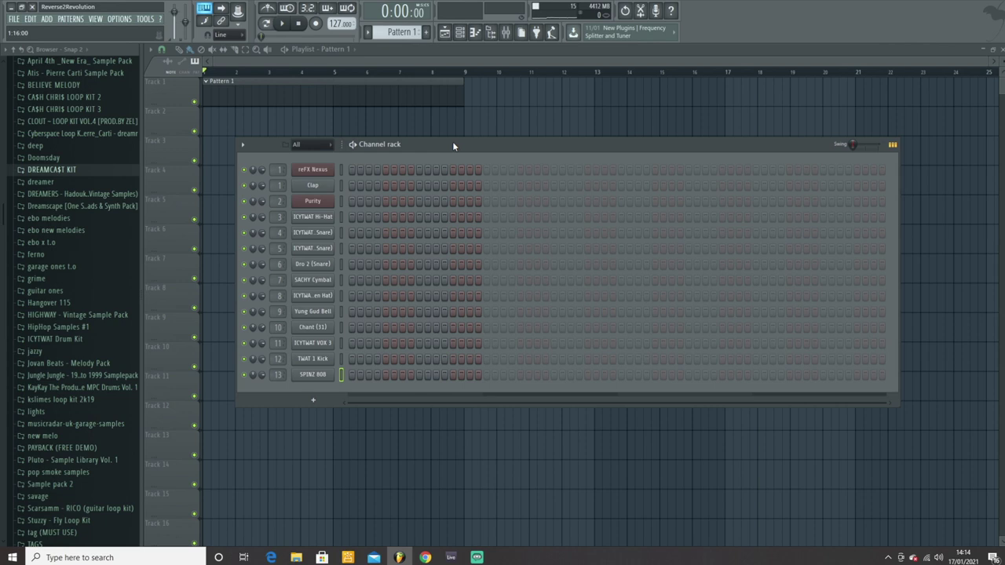
{"action": "left_click_drag", "start_coordinate": [453, 143], "coordinate": [452, 142]}
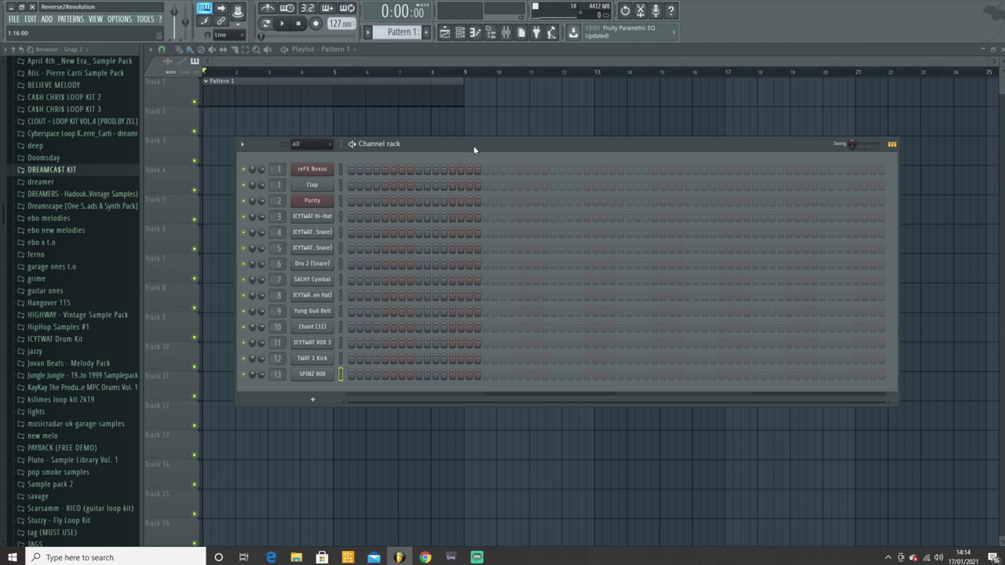
{"action": "left_click_drag", "start_coordinate": [474, 147], "coordinate": [476, 149]}
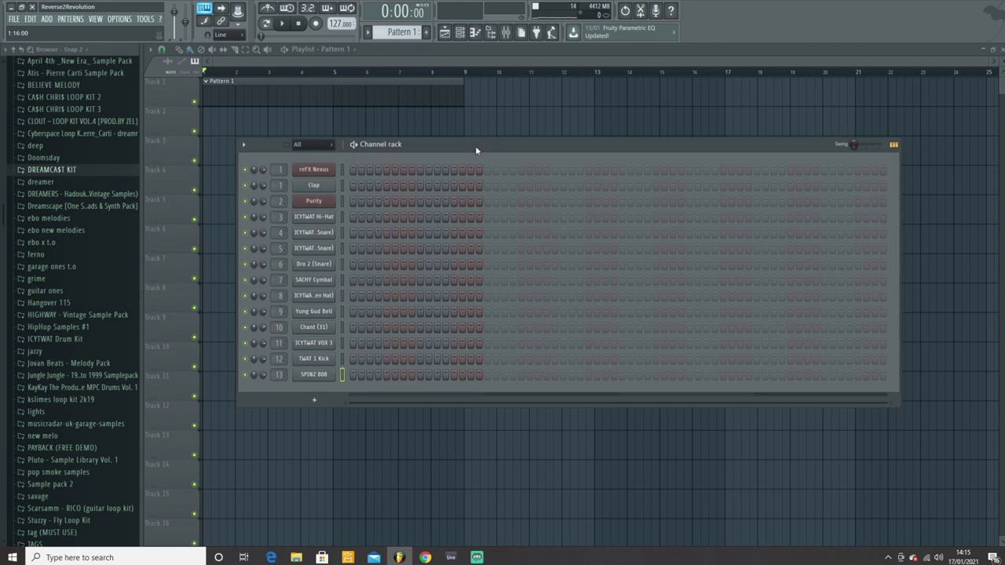
Examine the Fruity Reeverb 2 effect on mixer Insert 100, and return to the playlist and channel rack
{"action": "left_click", "coordinate": [507, 32]}
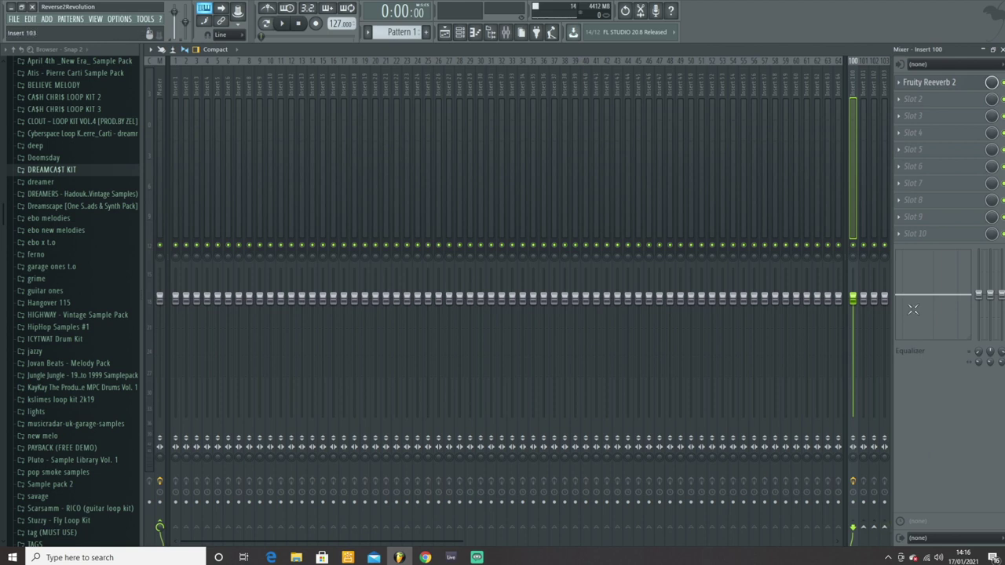
{"action": "left_click", "coordinate": [931, 83]}
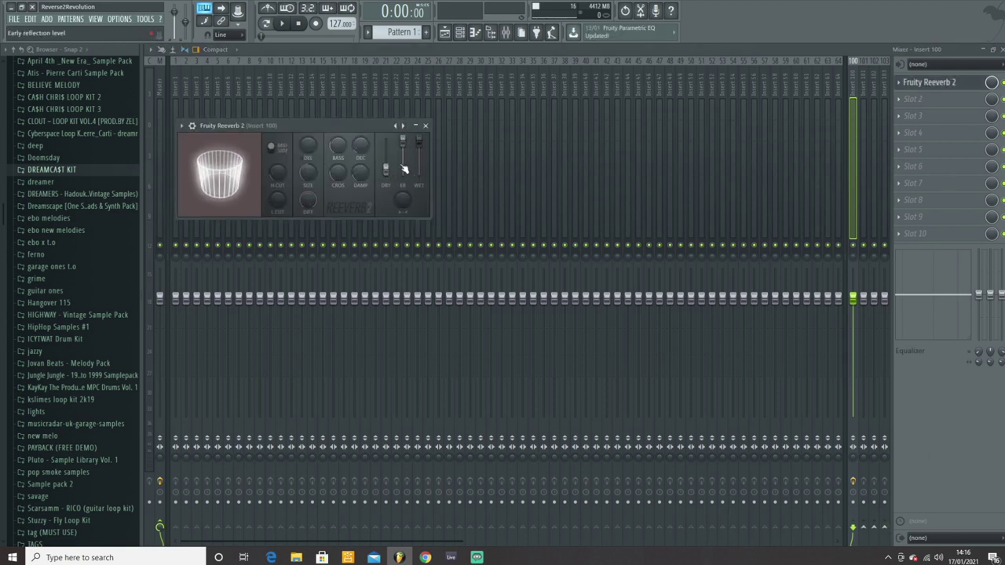
{"action": "left_click", "coordinate": [425, 126]}
{"action": "left_click", "coordinate": [993, 48]}
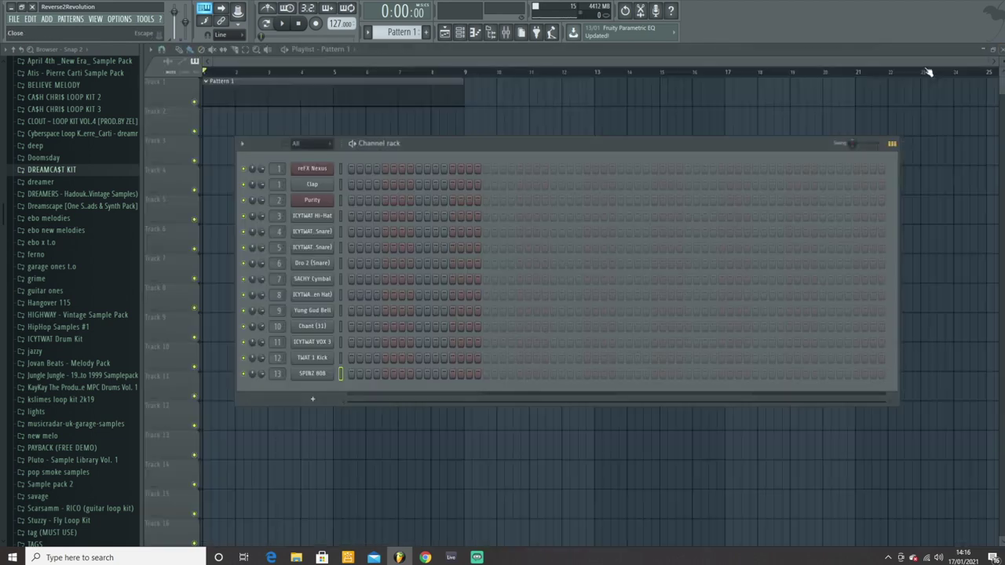
Check the preset loaded in the reFX Nexus instrument and close the plugin window
{"action": "left_click", "coordinate": [321, 172]}
{"action": "left_click_drag", "start_coordinate": [324, 128], "coordinate": [469, 128]}
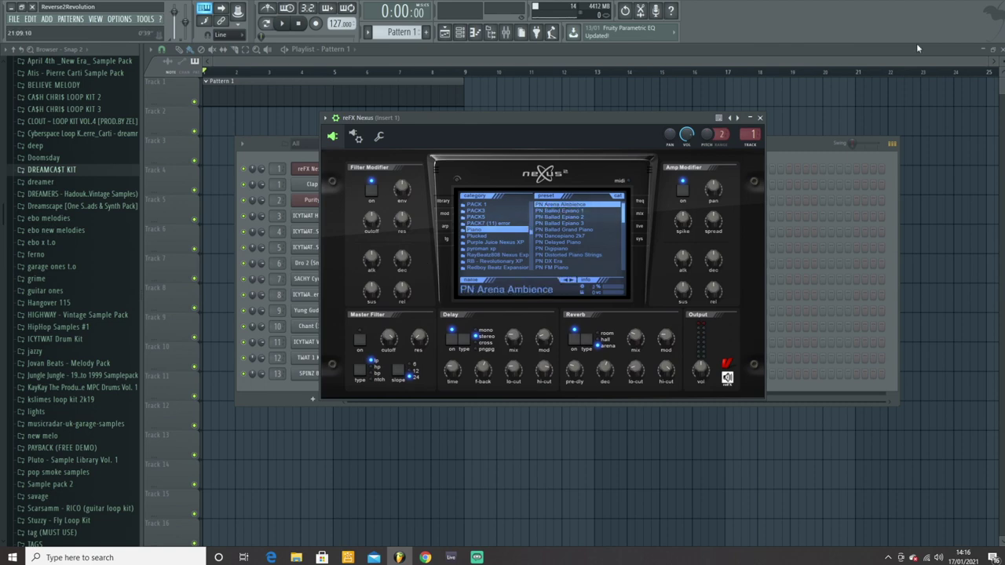
{"action": "left_click", "coordinate": [321, 172]}
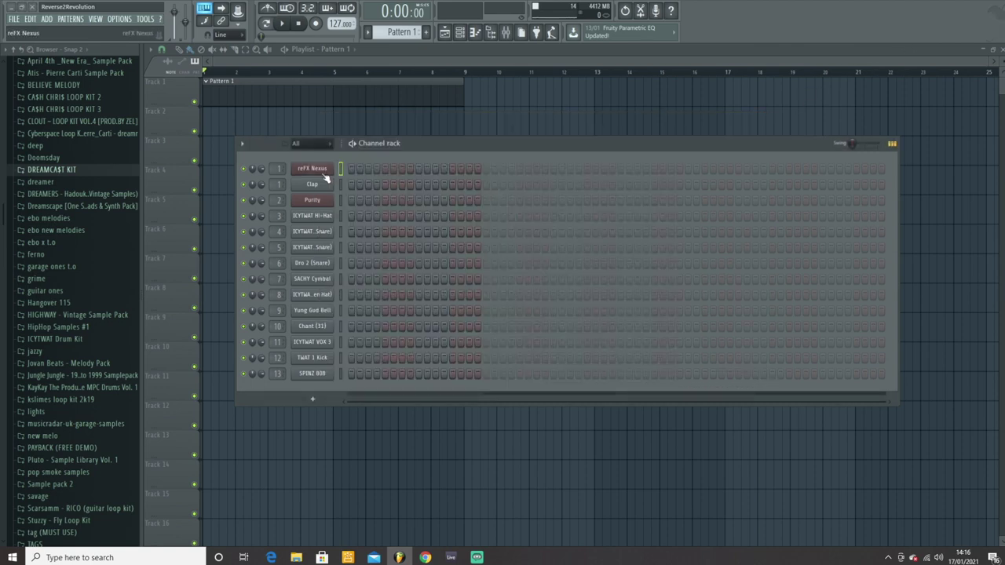
Stamp a Minor 9th chord rooted on C4 at the start of the reFX Nexus piano roll and preview it
{"action": "right_click", "coordinate": [329, 169]}
{"action": "left_click", "coordinate": [345, 166]}
{"action": "left_click", "coordinate": [408, 64]}
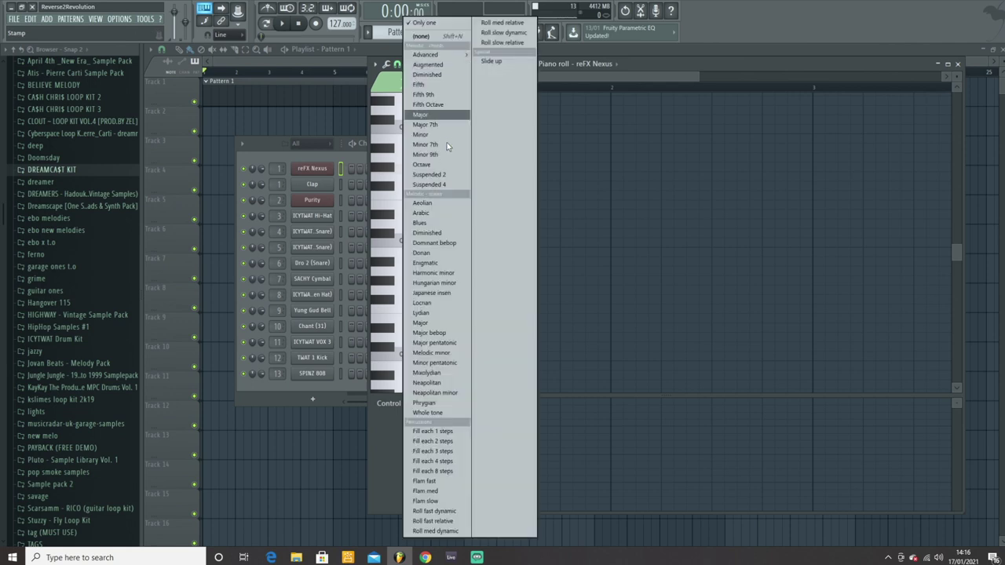
{"action": "left_click", "coordinate": [440, 163]}
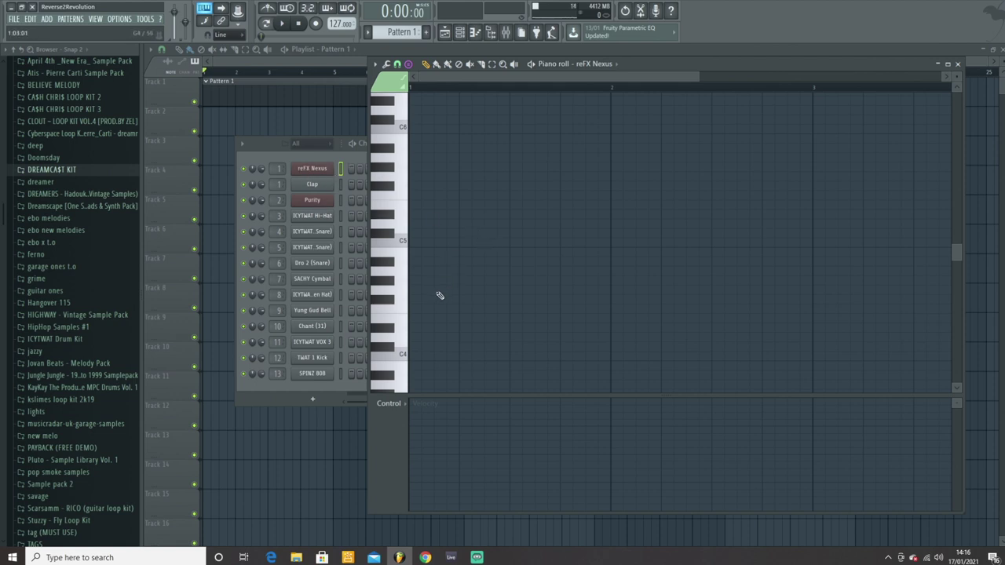
{"action": "left_click", "coordinate": [408, 64]}
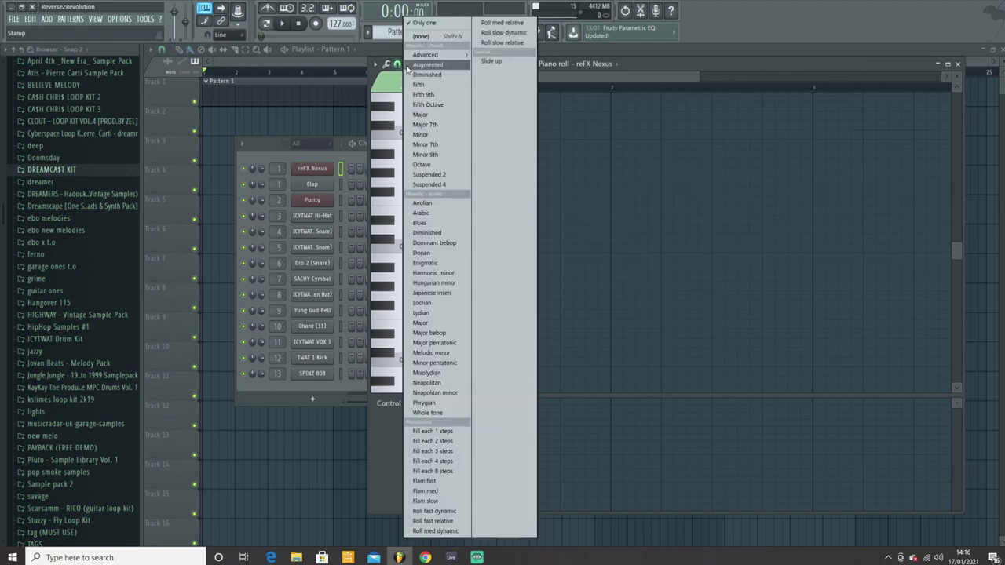
{"action": "left_click", "coordinate": [464, 155]}
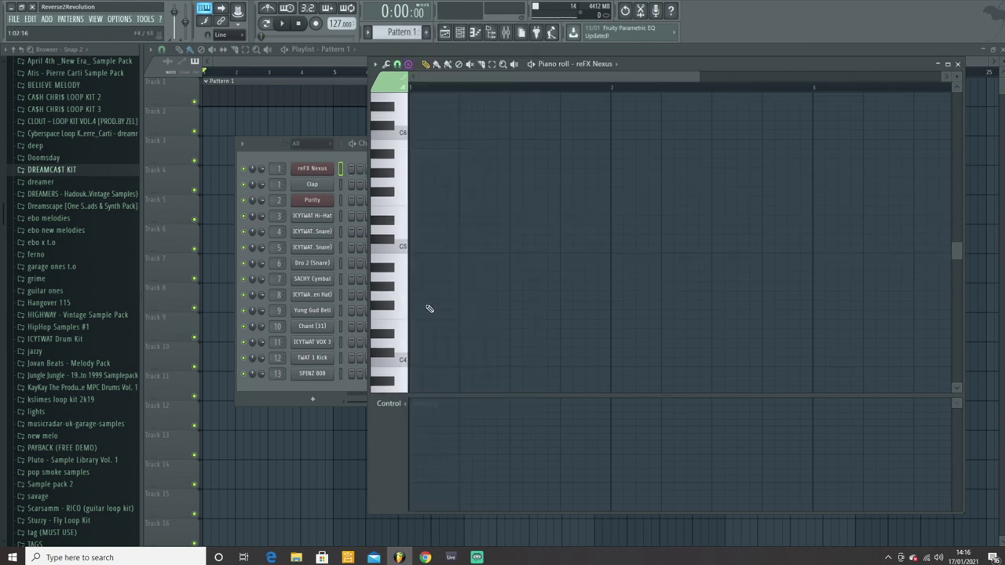
{"action": "scroll", "coordinate": [424, 314], "scroll_direction": "down", "scroll_amount": 2}
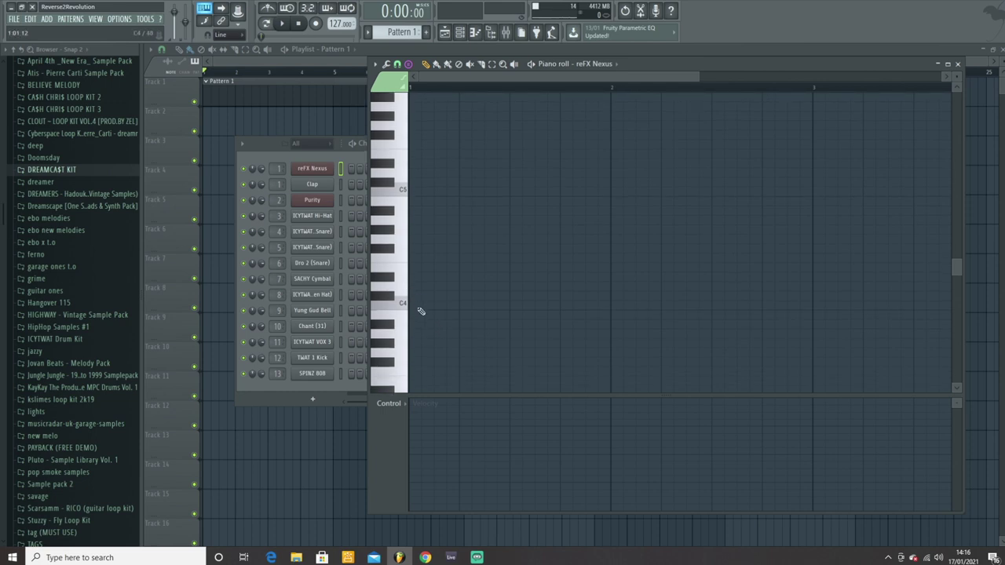
{"action": "left_click", "coordinate": [420, 306]}
{"action": "key", "text": "space"}
{"action": "mouse_move", "coordinate": [432, 307]}
{"action": "left_mouse_down"}
{"action": "mouse_move", "coordinate": [510, 320]}
{"action": "mouse_move", "coordinate": [432, 307]}
{"action": "left_mouse_up"}
{"action": "key", "text": "space"}
{"action": "left_click", "coordinate": [612, 143]}
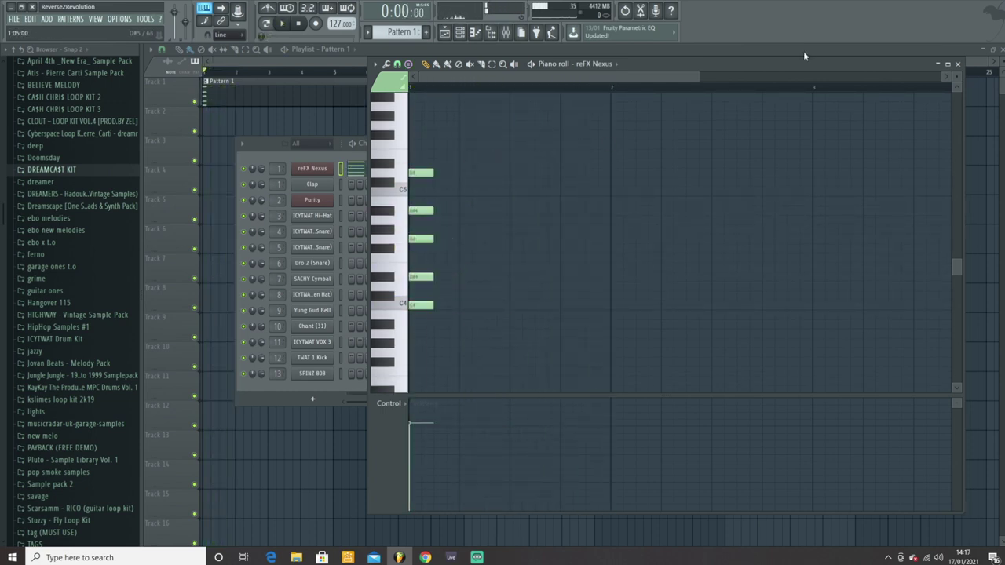
{"action": "left_click", "coordinate": [957, 63]}
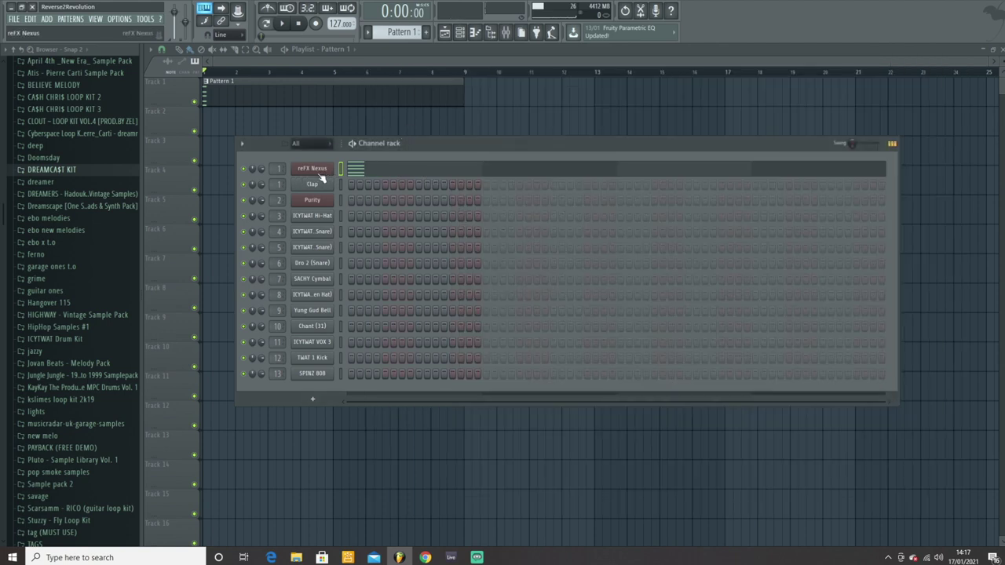
Lengthen all the reFX Nexus chord notes to fill the whole first bar, play them back and close the piano roll
{"action": "left_click", "coordinate": [381, 169]}
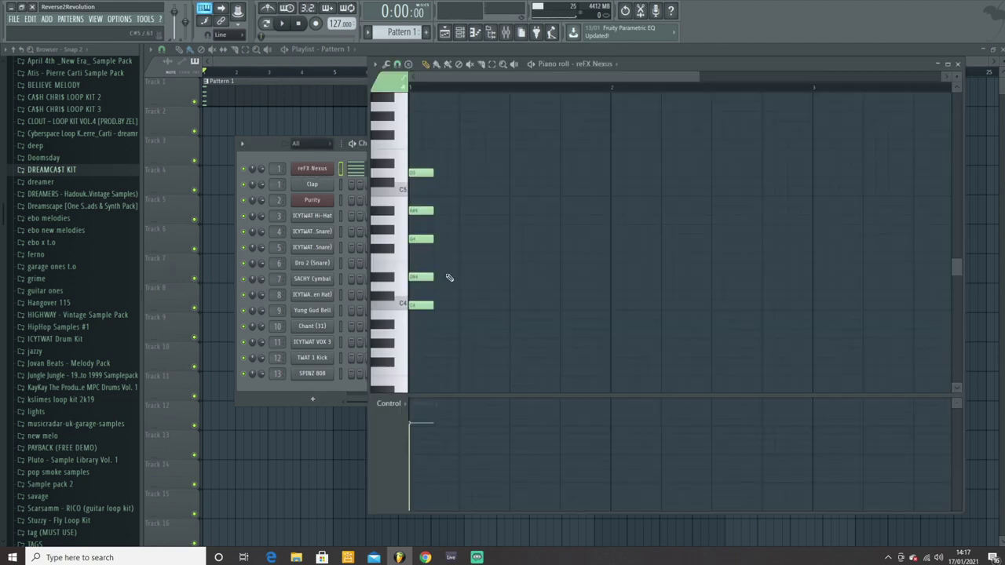
{"action": "left_click_drag", "start_coordinate": [435, 313], "coordinate": [606, 314]}
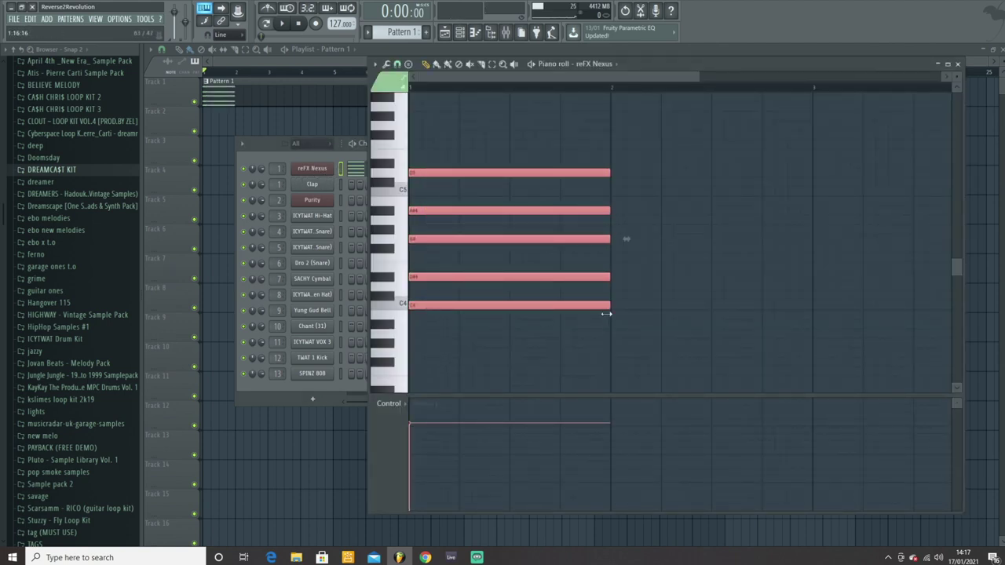
{"action": "key", "text": "space"}
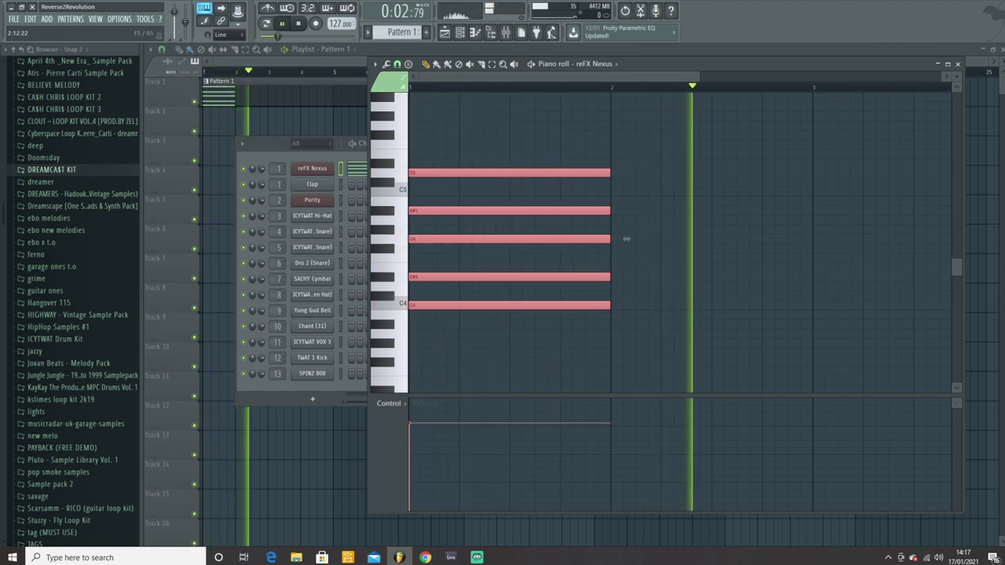
{"action": "key", "text": "space"}
{"action": "left_click", "coordinate": [963, 64]}
Load Edison into the first effect slot of mixer Insert 1 and set its recording mode to On play
{"action": "left_click", "coordinate": [506, 31]}
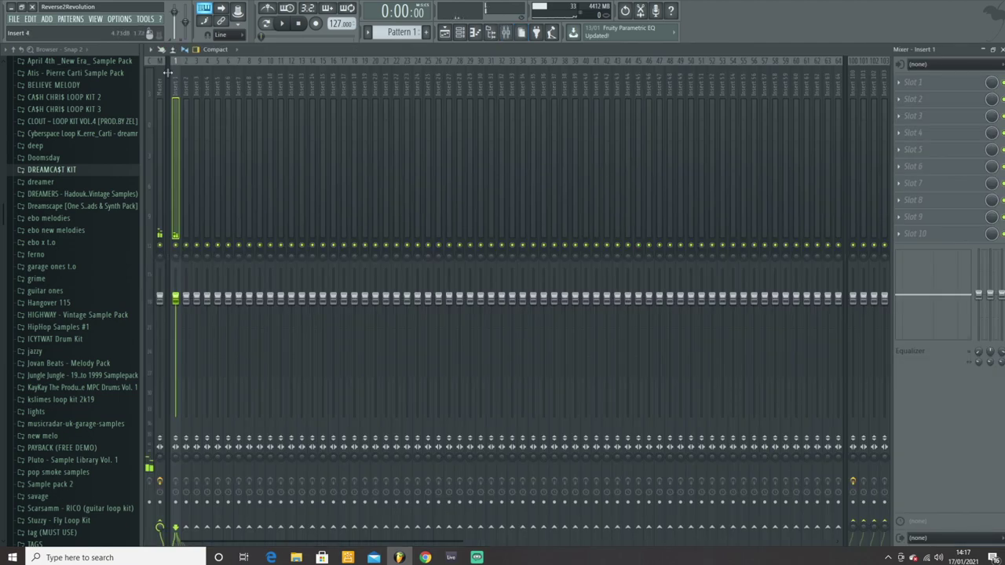
{"action": "left_click", "coordinate": [915, 82]}
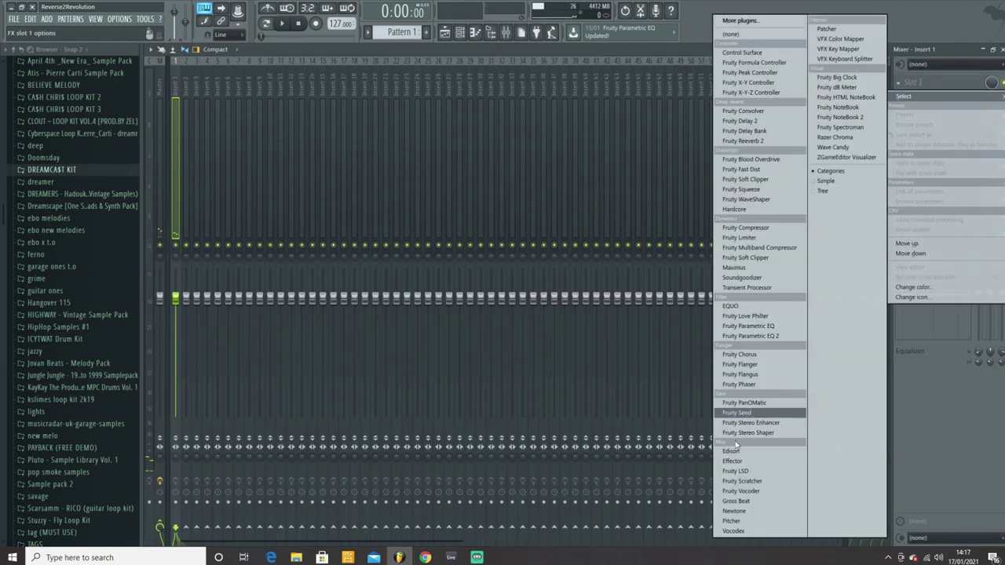
{"action": "left_click", "coordinate": [752, 452]}
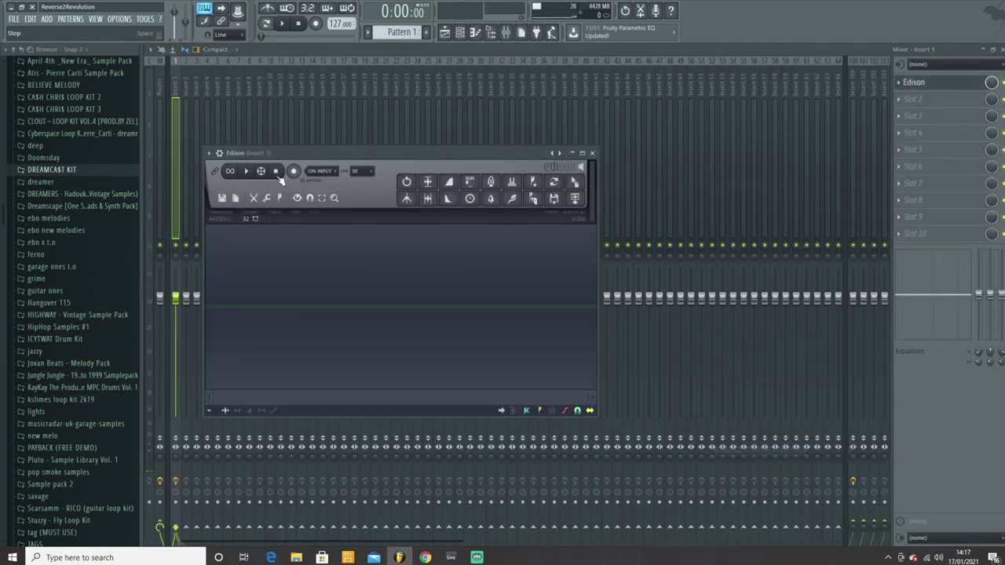
{"action": "left_click", "coordinate": [331, 179]}
{"action": "left_click", "coordinate": [322, 213]}
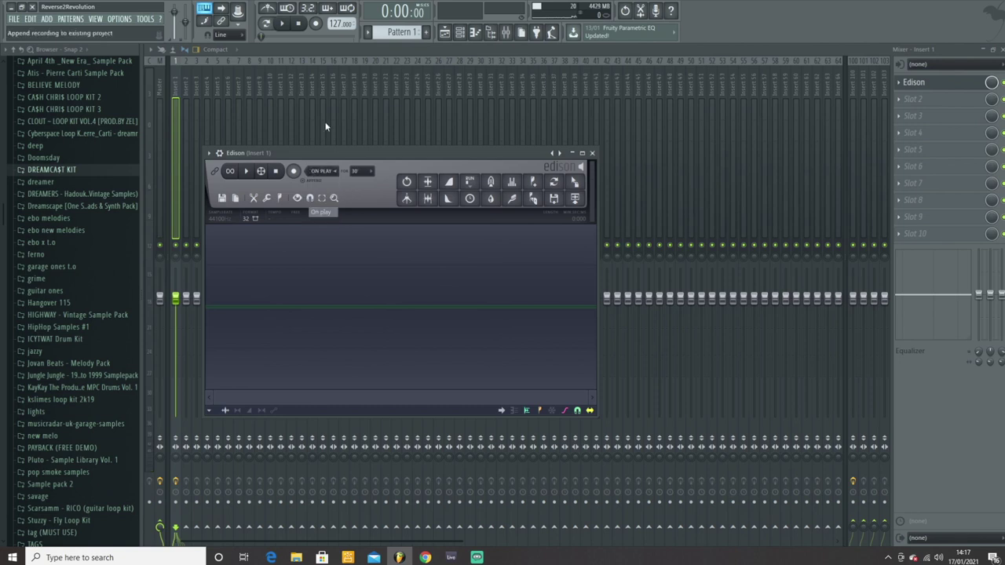
Arm Edison and record the chord playback, including its fading tail
{"action": "left_click", "coordinate": [294, 171]}
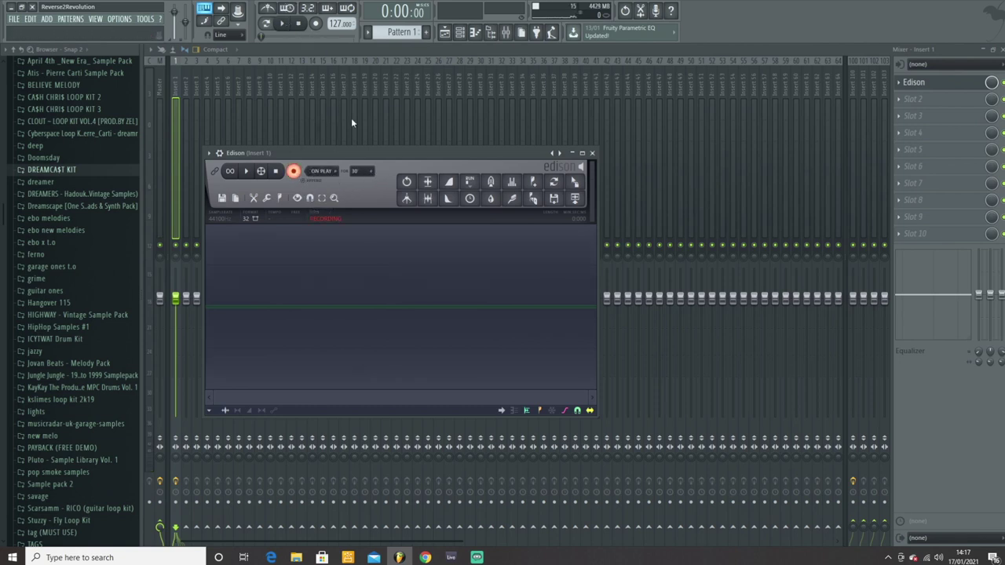
{"action": "left_click", "coordinate": [285, 25]}
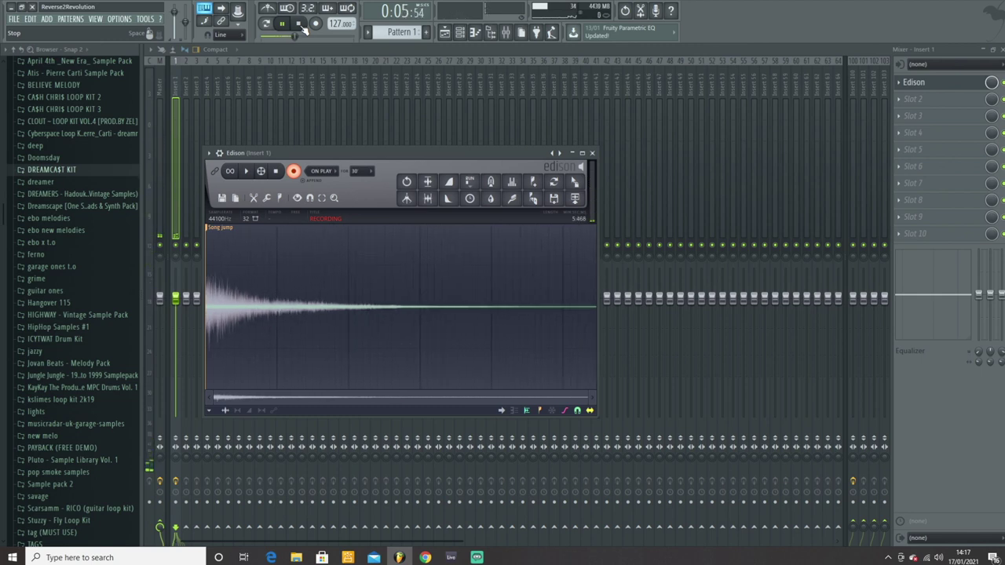
{"action": "left_click", "coordinate": [299, 25]}
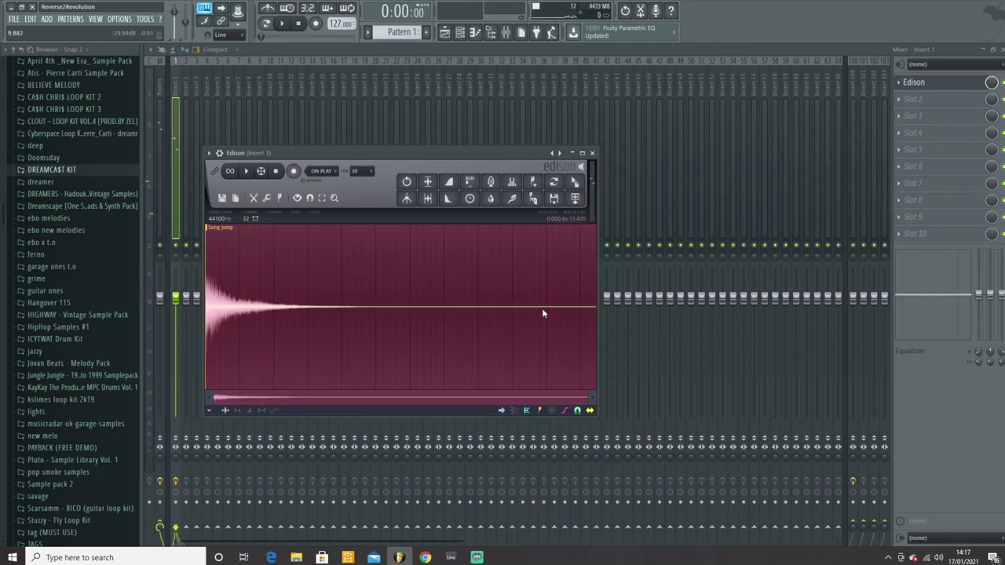
Close Edison and mute the reFX Nexus channel in the channel rack
{"action": "left_click", "coordinate": [592, 152]}
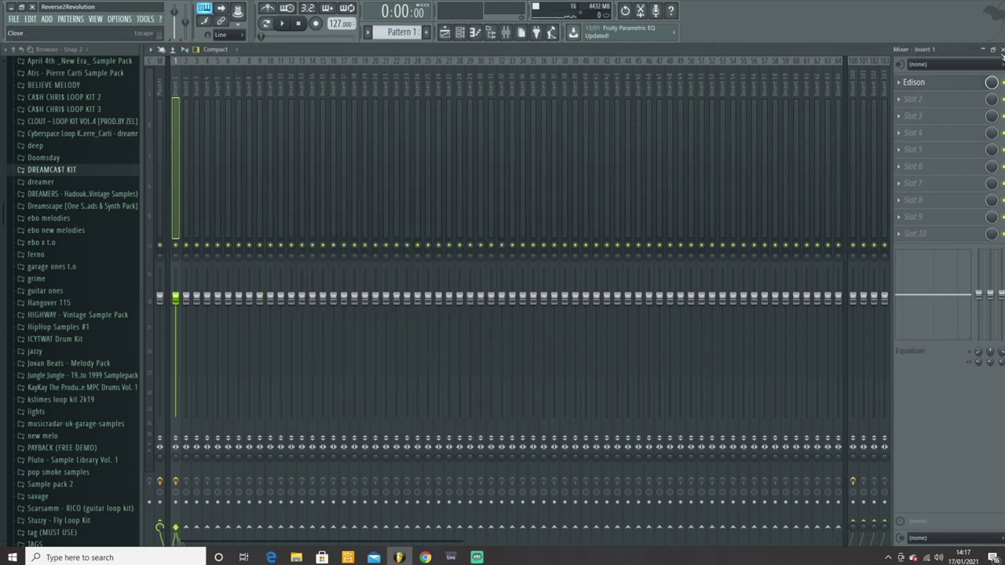
{"action": "key", "text": "F9"}
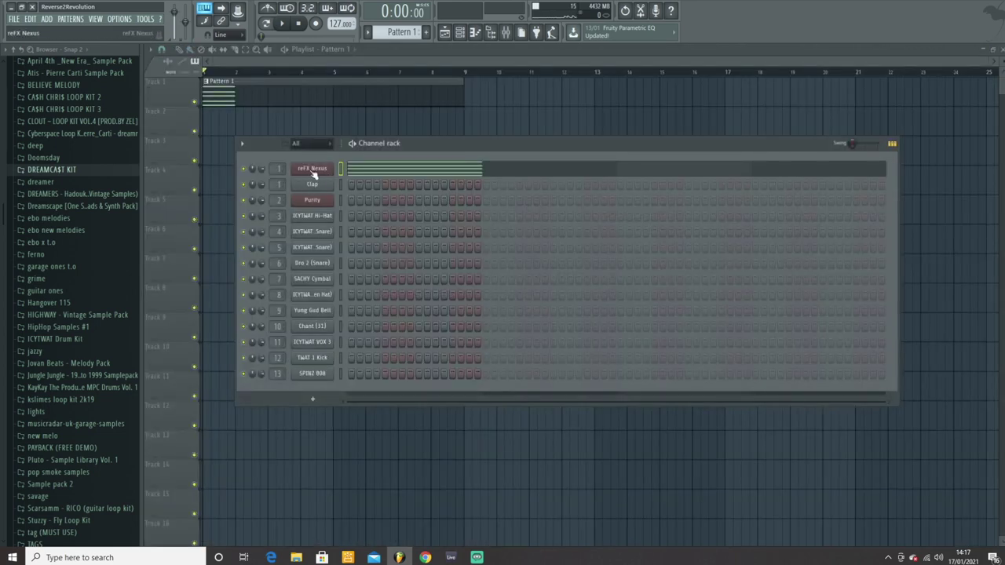
{"action": "left_click", "coordinate": [314, 169]}
{"action": "left_click", "coordinate": [759, 118]}
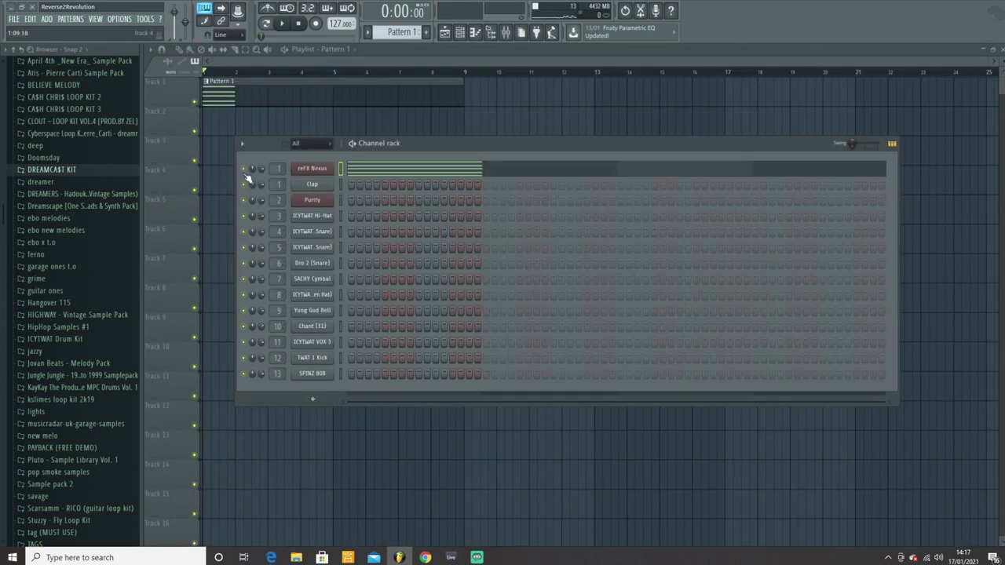
{"action": "key", "text": "F9"}
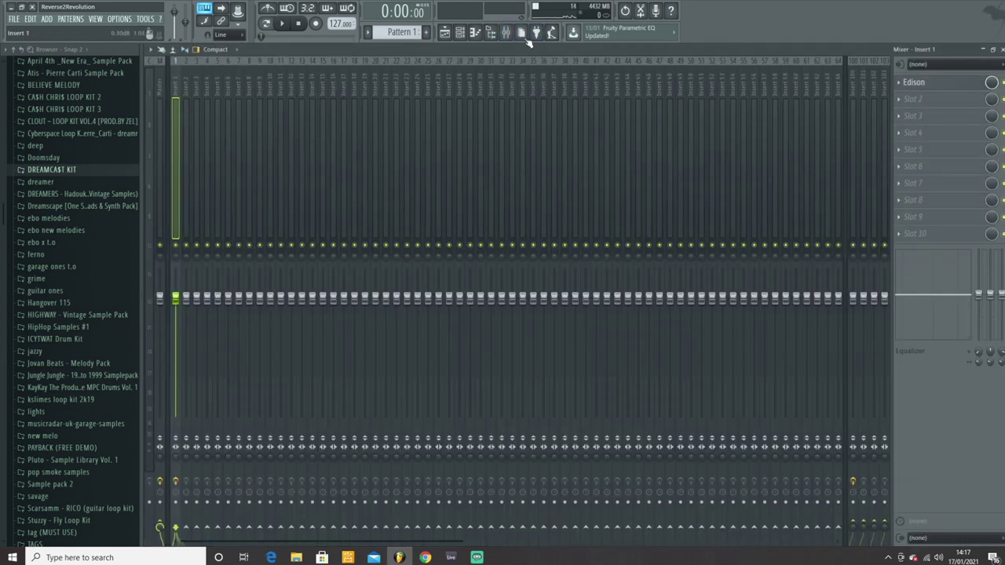
Place the recorded chord from Edison onto the Clap channel in the channel rack and close Edison
{"action": "left_click", "coordinate": [913, 82]}
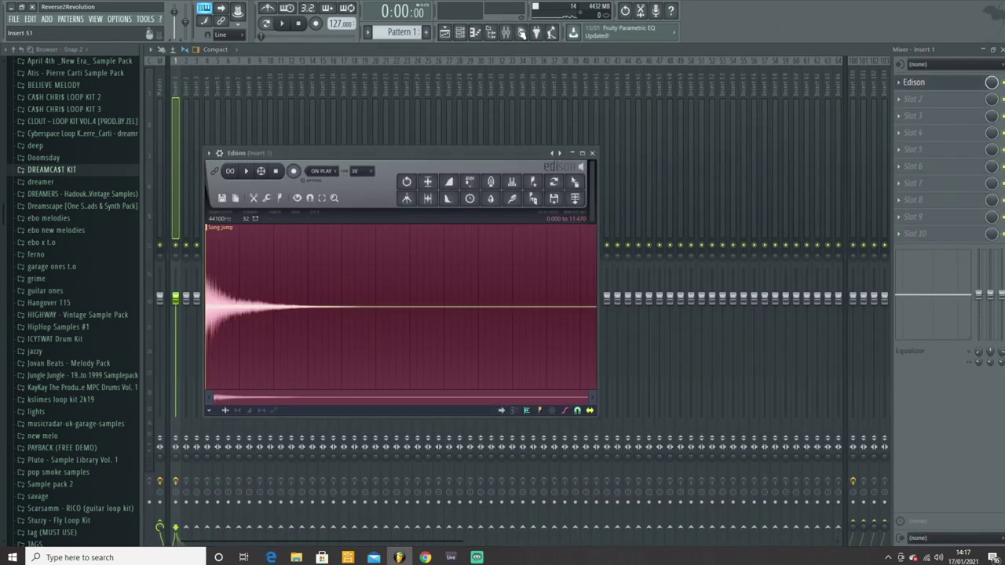
{"action": "left_click", "coordinate": [460, 36]}
{"action": "left_click_drag", "start_coordinate": [379, 143], "coordinate": [503, 107]}
{"action": "left_click", "coordinate": [309, 160]}
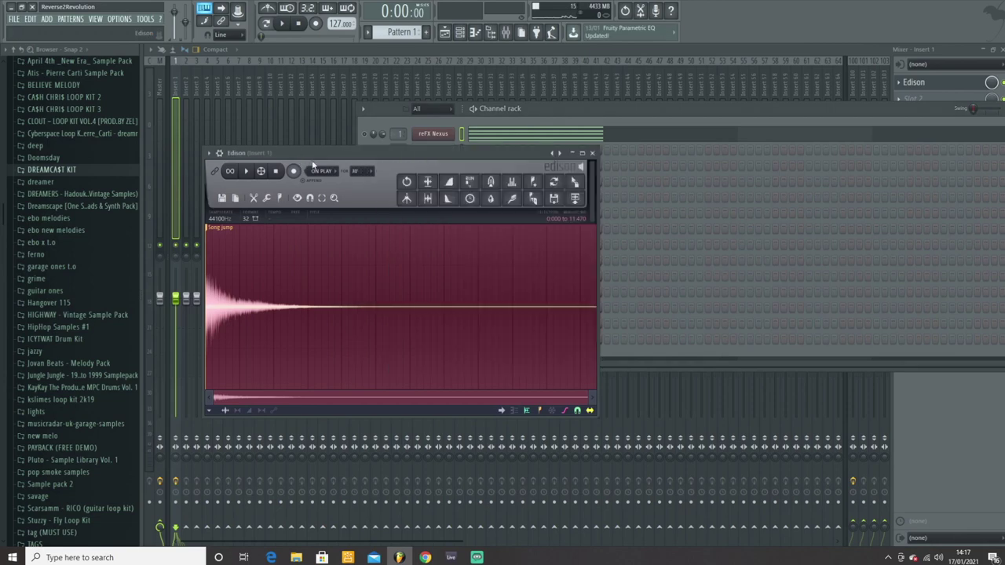
{"action": "left_click_drag", "start_coordinate": [309, 159], "coordinate": [626, 159]}
{"action": "left_click_drag", "start_coordinate": [893, 181], "coordinate": [442, 155]}
{"action": "left_click", "coordinate": [683, 403]}
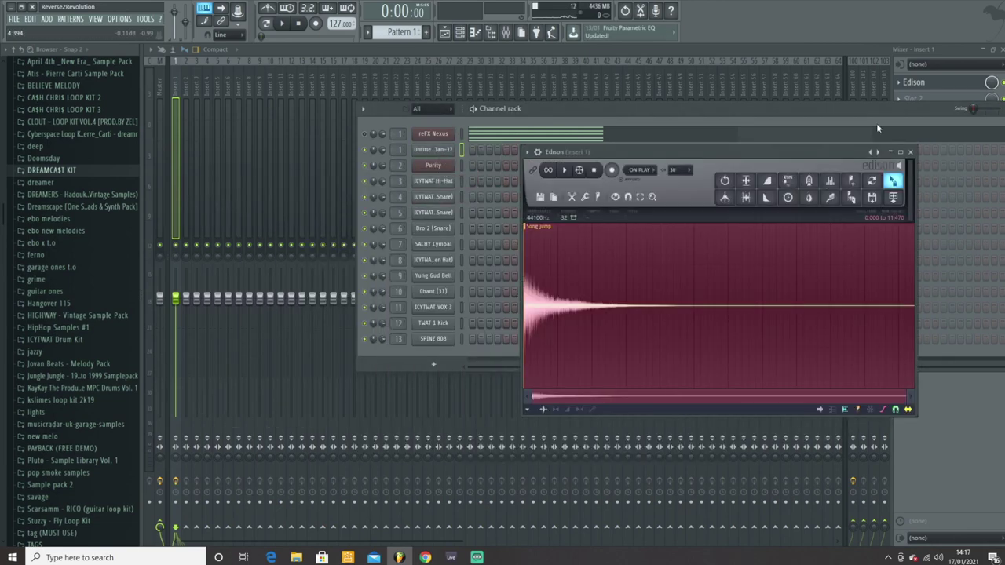
{"action": "left_click", "coordinate": [911, 152]}
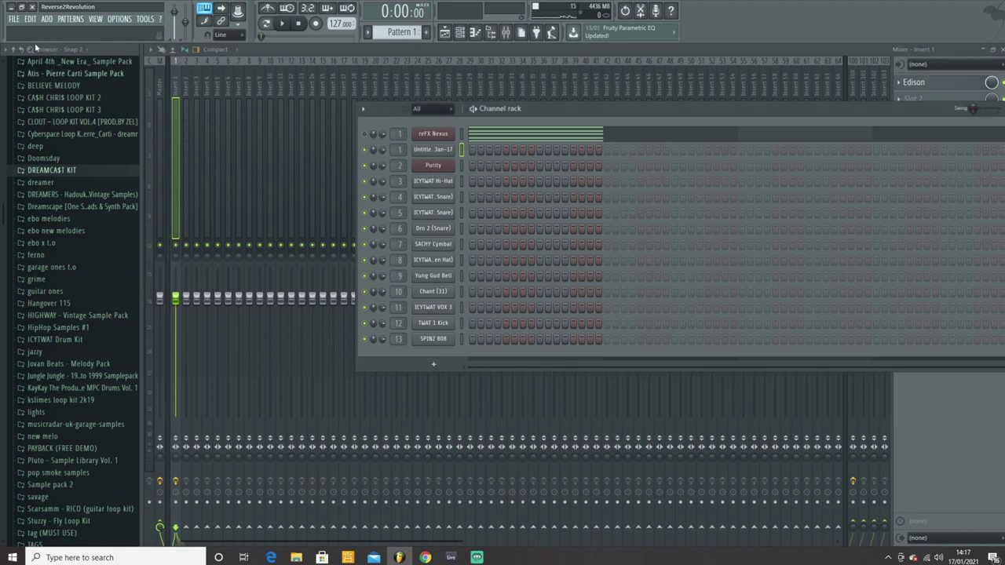
Save the project as capsun.flp in the flps folder inside january 2021
{"action": "left_click", "coordinate": [13, 19]}
{"action": "left_click", "coordinate": [31, 74]}
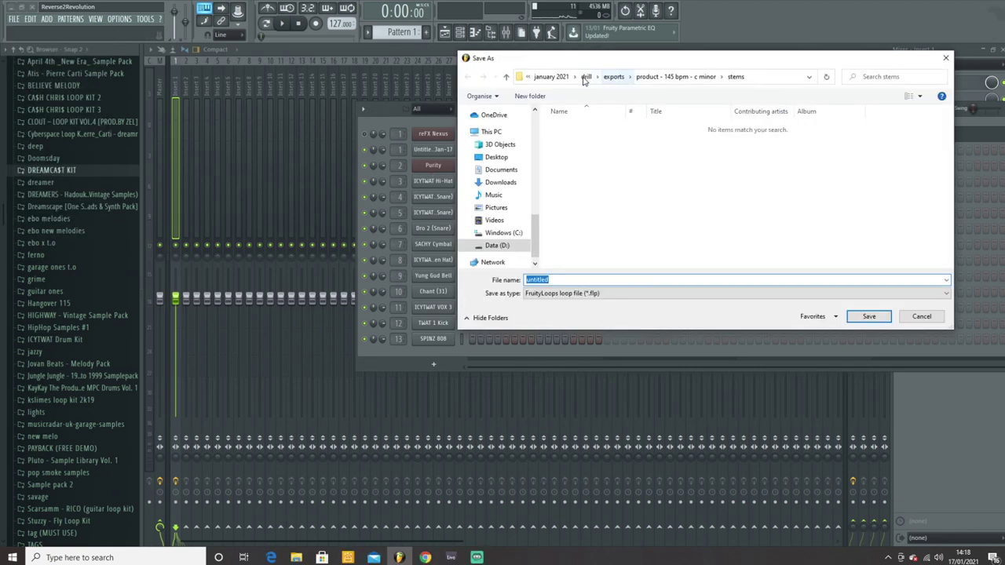
{"action": "left_click", "coordinate": [554, 76]}
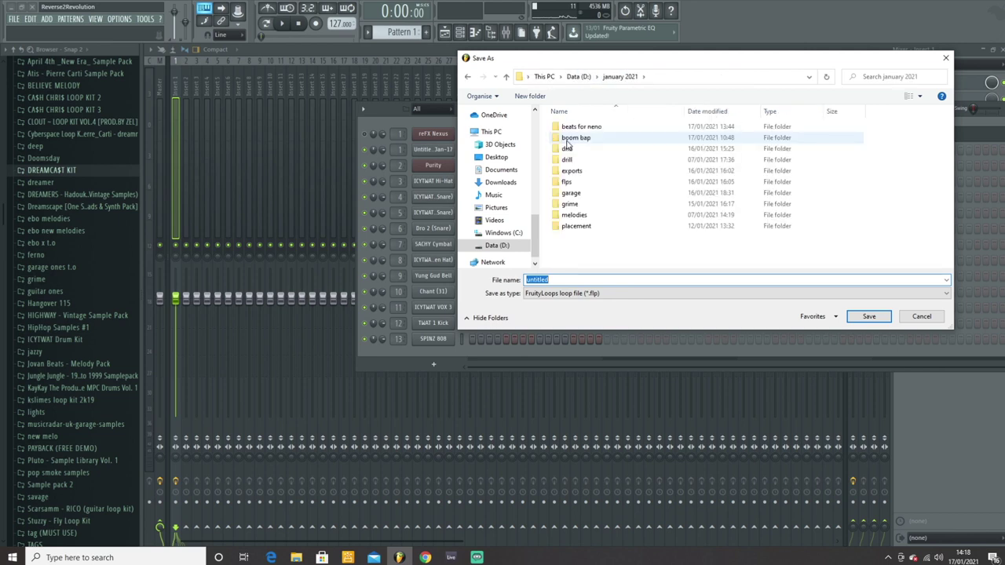
{"action": "double_click", "coordinate": [572, 183]}
{"action": "scroll", "coordinate": [618, 259], "scroll_direction": "down", "scroll_amount": 5}
{"action": "double_click", "coordinate": [611, 279]}
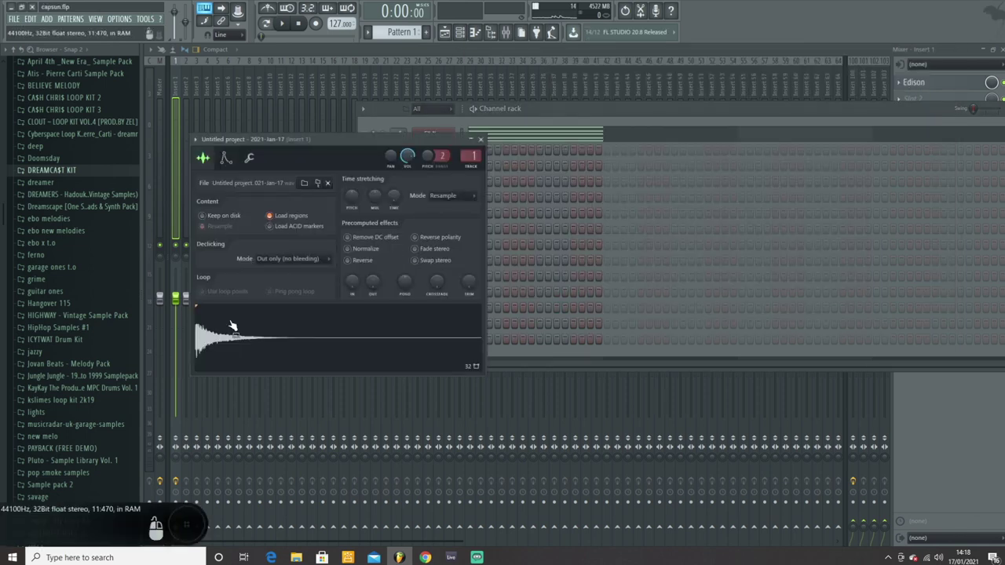
Normalize the recorded chord sample, shorten the decay of its volume envelope, and close the channel settings
{"action": "left_click", "coordinate": [271, 215]}
{"action": "left_click", "coordinate": [348, 248]}
{"action": "left_click", "coordinate": [226, 160]}
{"action": "left_click_drag", "start_coordinate": [260, 261], "coordinate": [261, 270]}
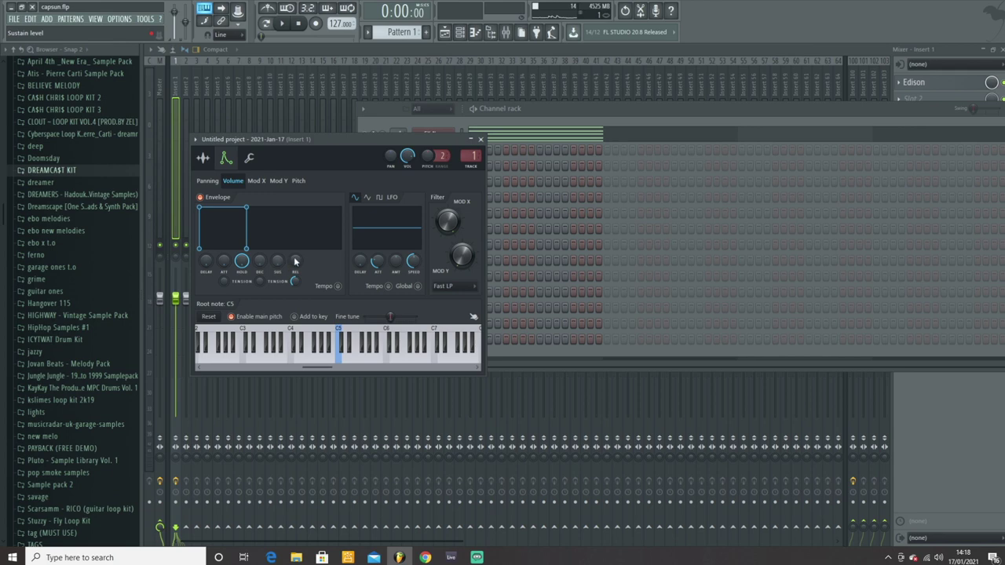
{"action": "left_click", "coordinate": [480, 139]}
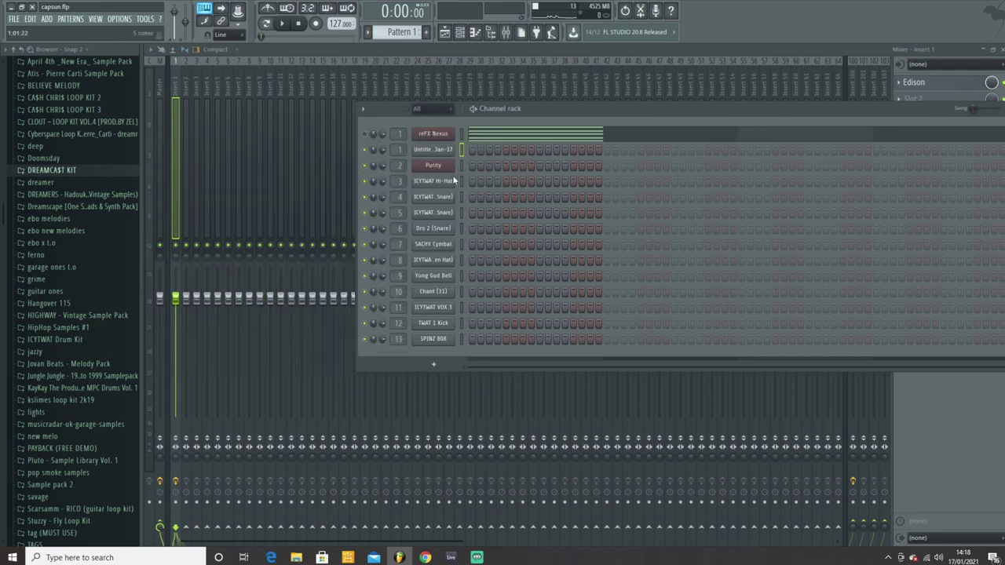
Open the recorded sample's piano roll and start the melody in bar 1 with A#4 followed by C#5
{"action": "right_click", "coordinate": [447, 149]}
{"action": "left_click", "coordinate": [483, 150]}
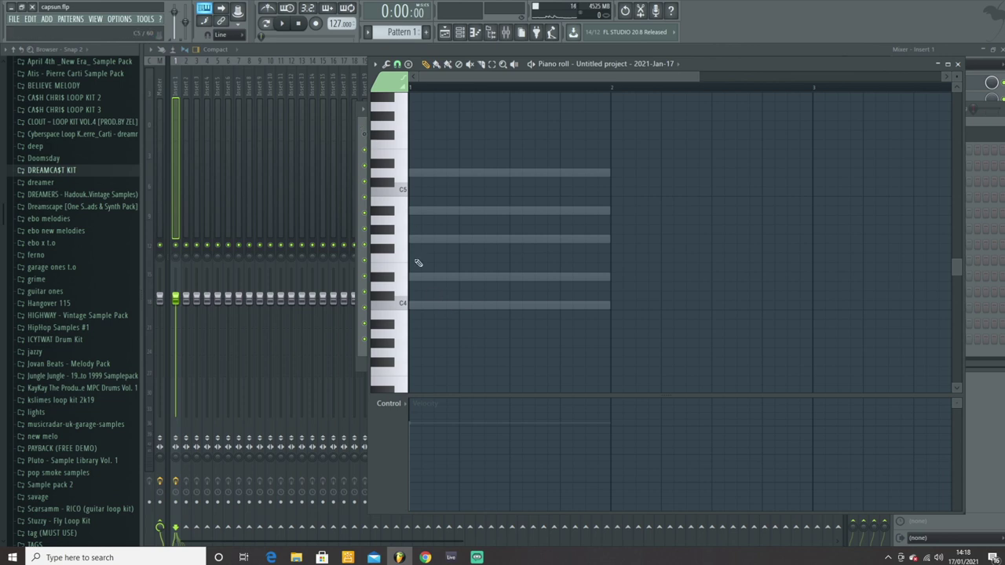
{"action": "left_click_drag", "start_coordinate": [722, 61], "coordinate": [974, 86]}
{"action": "left_click_drag", "start_coordinate": [245, 296], "coordinate": [246, 202]}
{"action": "left_click_drag", "start_coordinate": [318, 202], "coordinate": [272, 202]}
{"action": "left_click_drag", "start_coordinate": [273, 183], "coordinate": [272, 173]}
{"action": "key", "text": "space"}
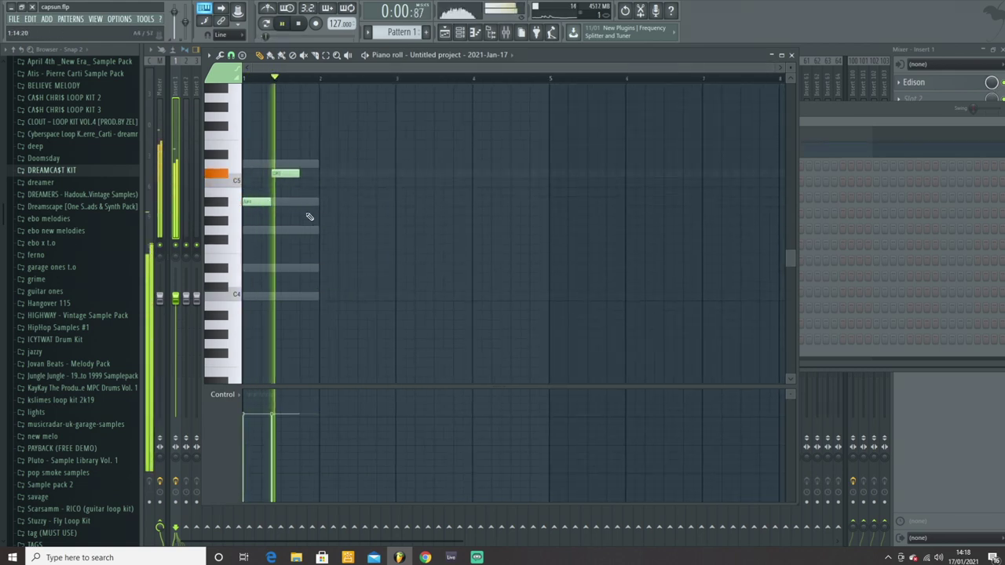
Complete the phrase as A#4, C5, F4, F4, G4 and duplicate it across bars 3 and 4
{"action": "left_click_drag", "start_coordinate": [308, 240], "coordinate": [310, 249]}
{"action": "left_click", "coordinate": [340, 251]}
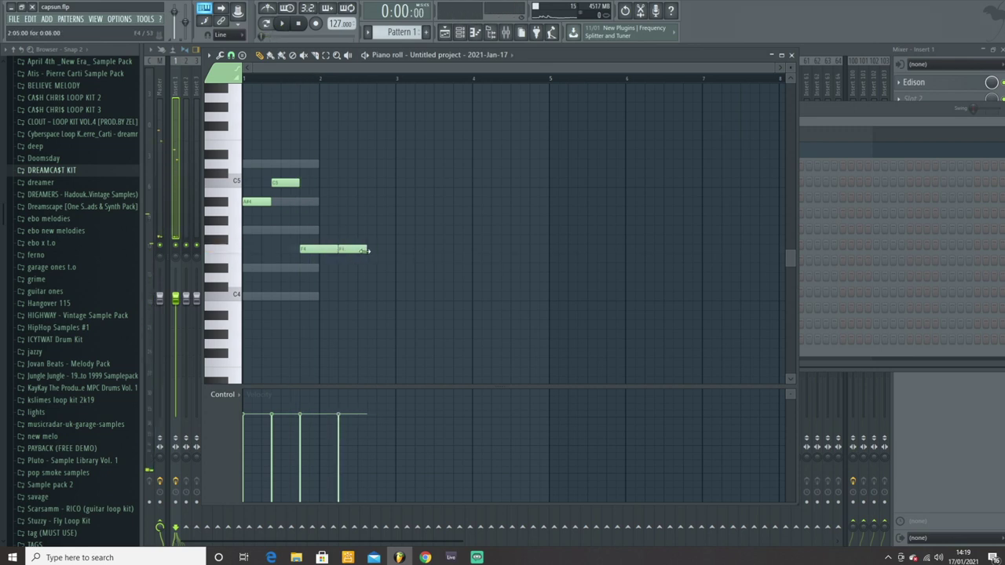
{"action": "left_click", "coordinate": [370, 232]}
{"action": "left_click_drag", "start_coordinate": [410, 141], "coordinate": [258, 291]}
{"action": "key", "text": "ctrl+b"}
{"action": "left_click", "coordinate": [566, 216], "text": "ctrl"}
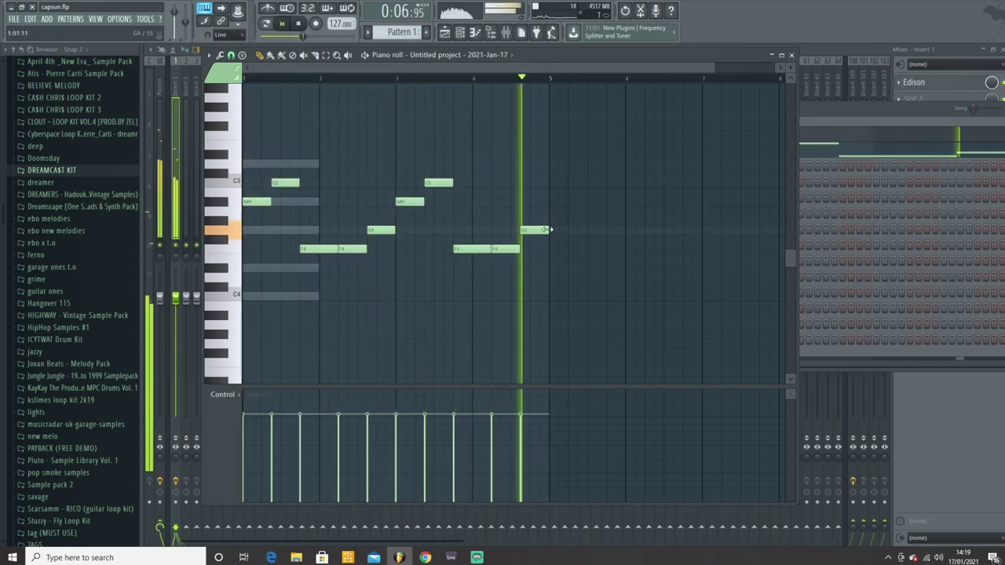
{"action": "key", "text": "space"}
Try raising the melody's final note to C#5 and play it back
{"action": "left_click_drag", "start_coordinate": [534, 231], "coordinate": [534, 173]}
{"action": "left_click_drag", "start_coordinate": [711, 73], "coordinate": [500, 66]}
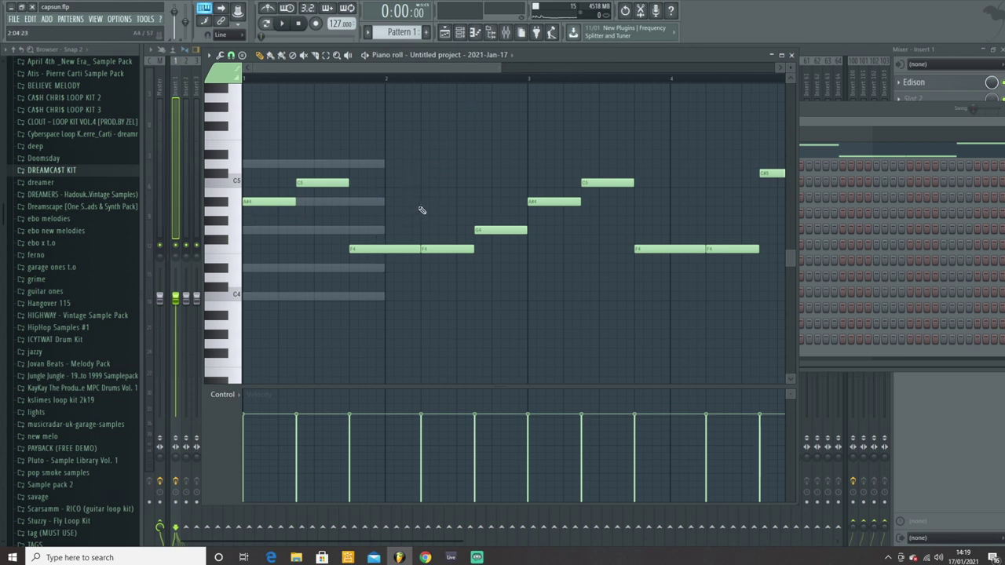
{"action": "key", "text": "space"}
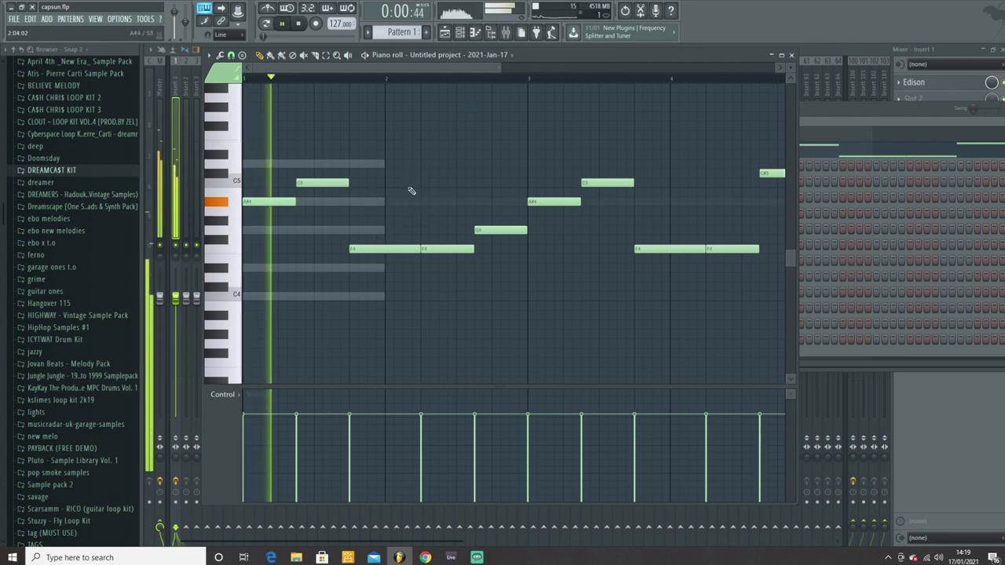
Shorten the first F4 and insert a short extra F4 between it and the second F4 in the opening phrase
{"action": "mouse_move", "coordinate": [417, 250]}
{"action": "left_mouse_down"}
{"action": "mouse_move", "coordinate": [404, 251]}
{"action": "mouse_move", "coordinate": [412, 250]}
{"action": "left_mouse_up"}
{"action": "key", "text": "space"}
{"action": "left_click", "coordinate": [416, 259]}
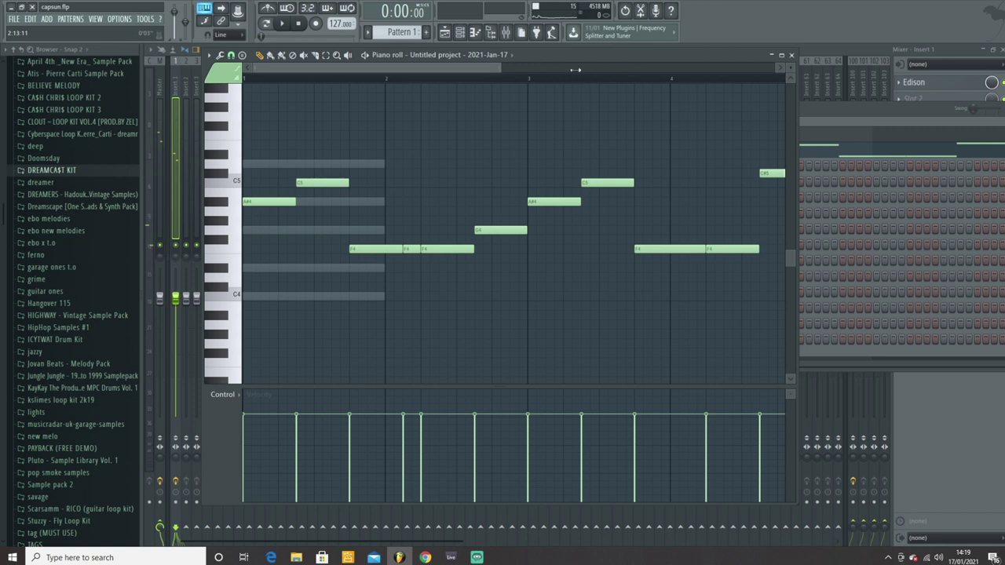
{"action": "left_click_drag", "start_coordinate": [498, 66], "coordinate": [668, 67]}
{"action": "key", "text": "space"}
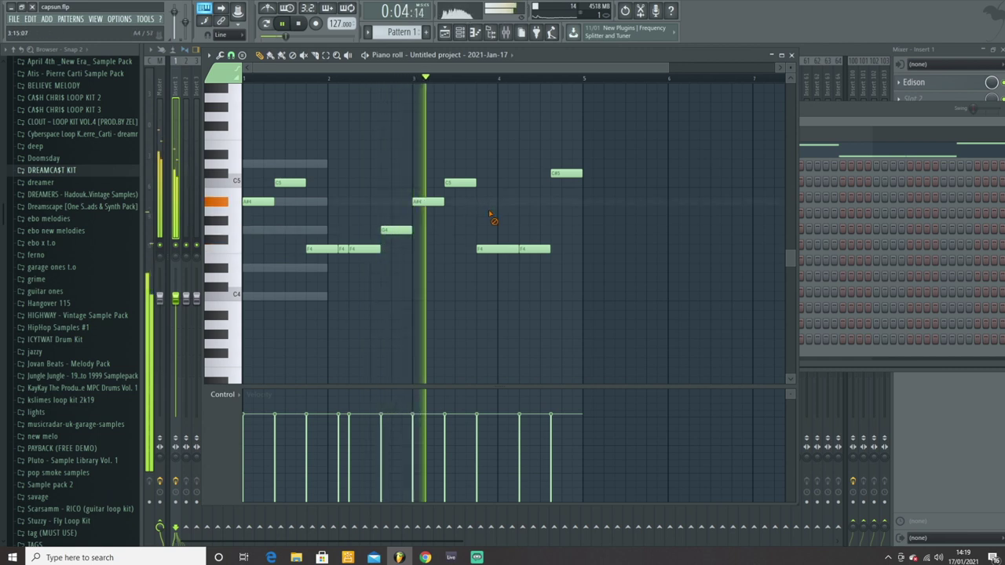
{"action": "key", "text": "space"}
Change the melody's final note to G#4 and split off a short repeated G#4 at the end of bar 4
{"action": "left_click_drag", "start_coordinate": [580, 176], "coordinate": [577, 210]}
{"action": "key", "text": "space"}
{"action": "left_click", "coordinate": [576, 222]}
{"action": "right_click", "coordinate": [576, 210]}
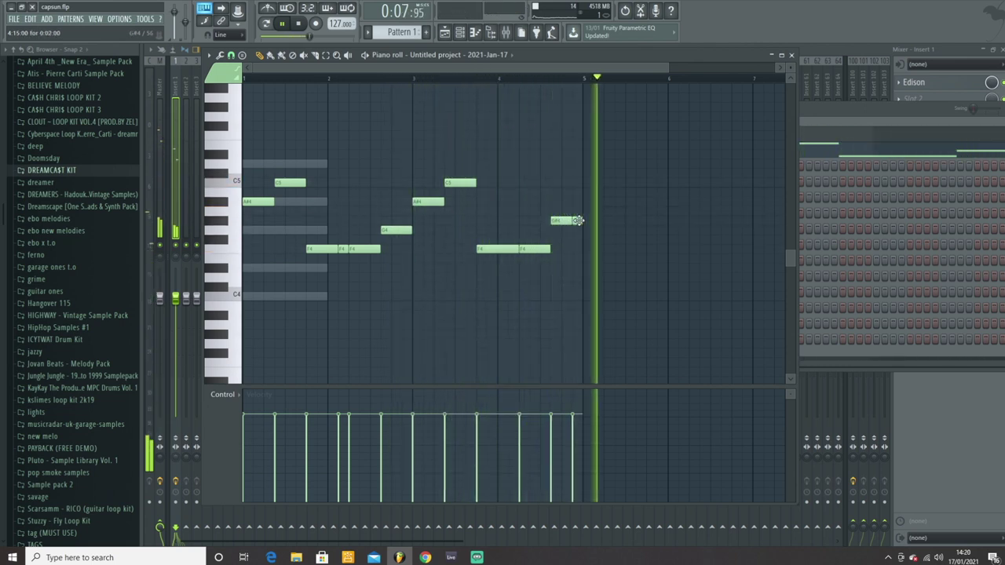
{"action": "key", "text": "space"}
Duplicate the four-bar melody into bars 5 to 8 at the same pitch and save the project
{"action": "scroll", "coordinate": [575, 302], "scroll_direction": "down", "scroll_amount": 3}
{"action": "key", "text": "ctrl+b"}
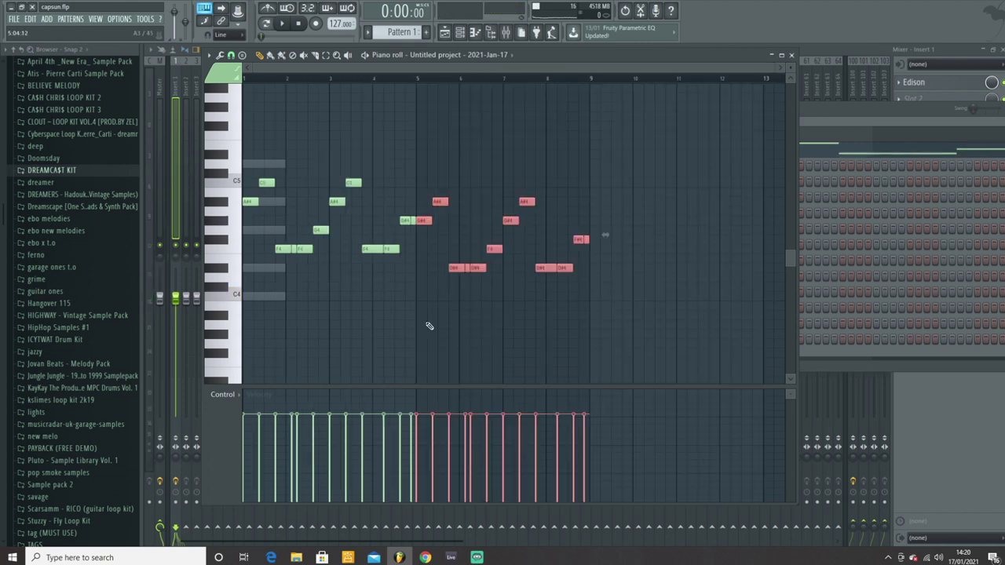
{"action": "key", "text": "ctrl+d"}
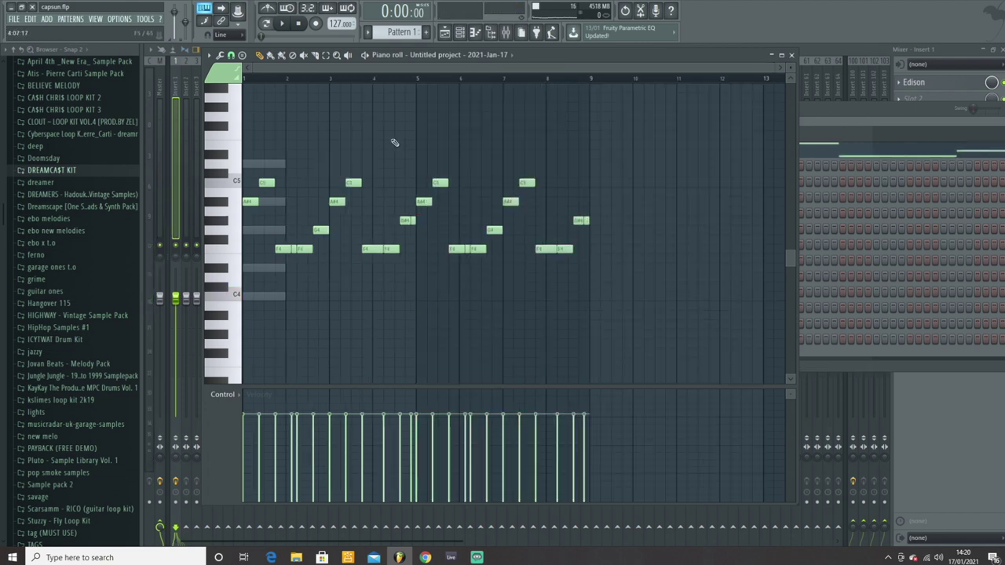
{"action": "key", "text": "ctrl+s"}
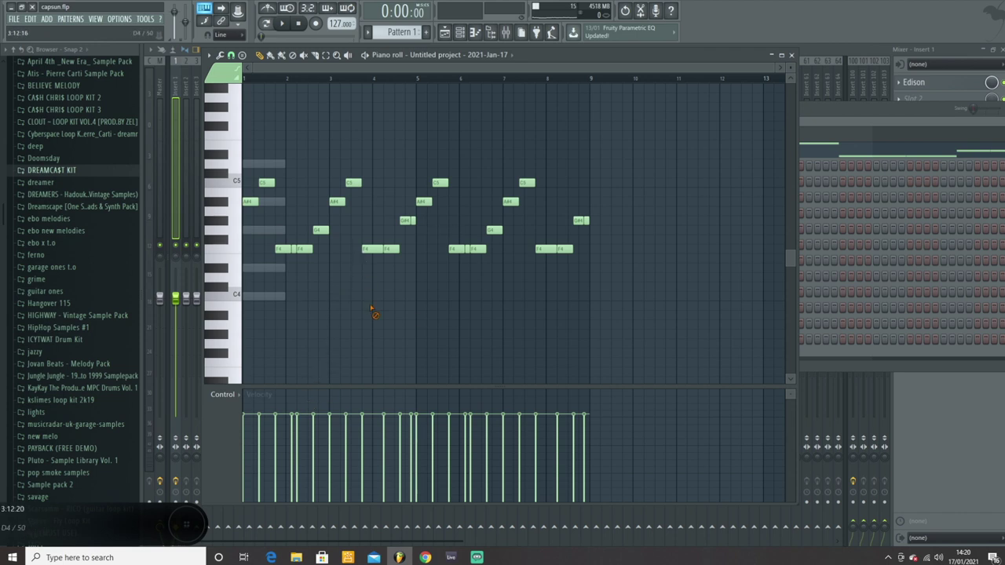
Move the short closing note of bar 8 down to G#3 and audition the melody
{"action": "left_click_drag", "start_coordinate": [585, 224], "coordinate": [583, 342]}
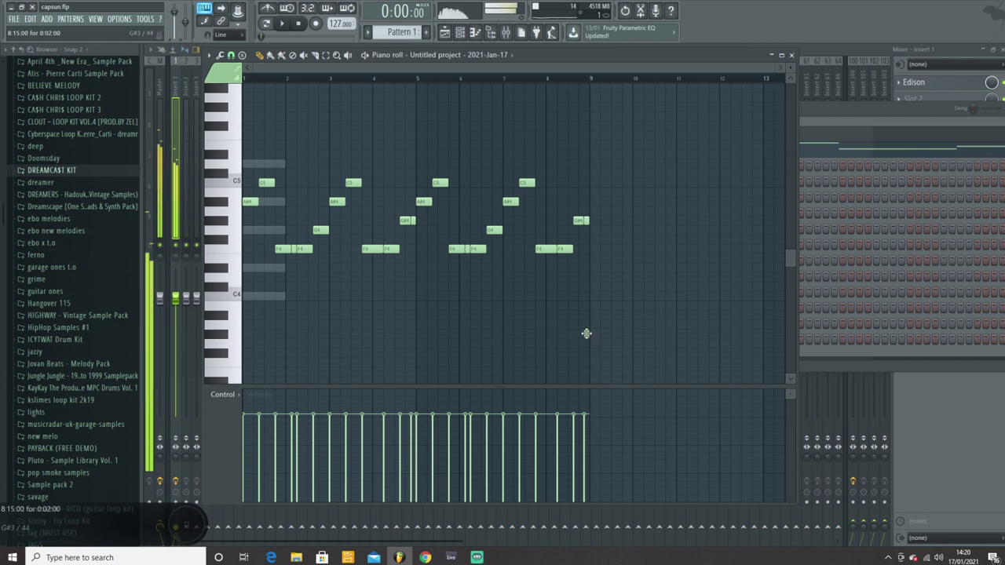
{"action": "double_click", "coordinate": [586, 334]}
{"action": "left_click", "coordinate": [567, 338]}
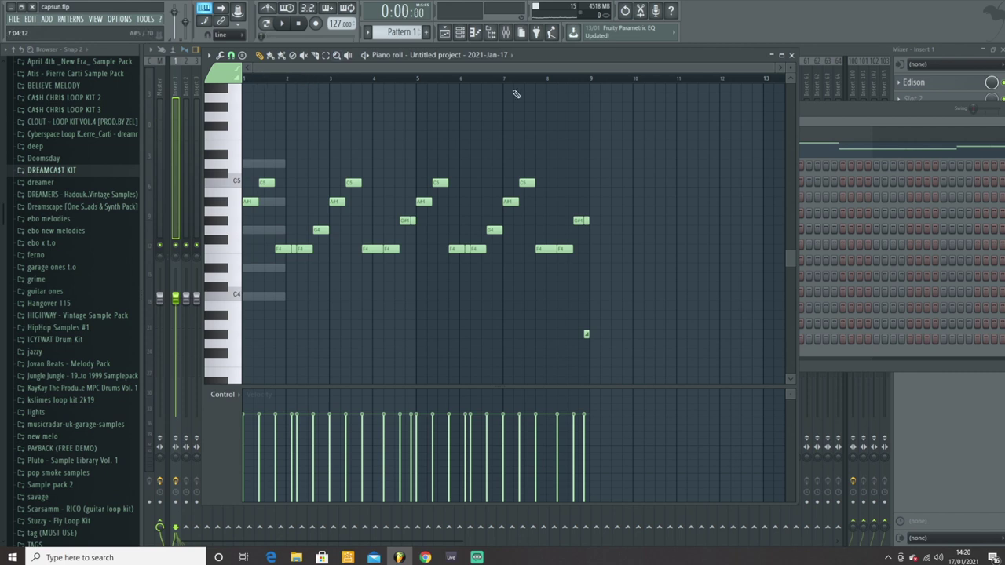
{"action": "key", "text": "space"}
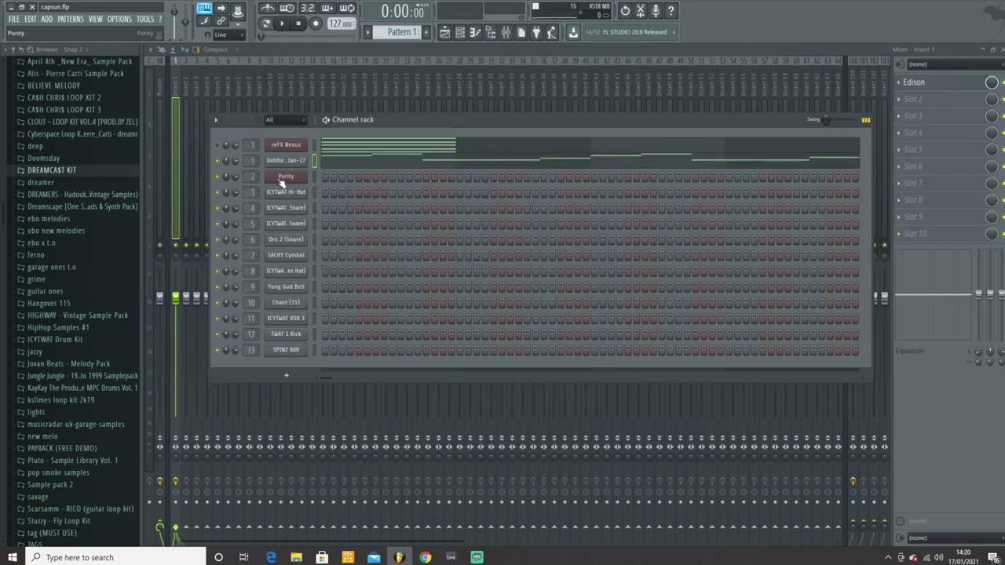
Load the Hyper Pad preset from the Slow Synth category in Purity
{"action": "left_click", "coordinate": [281, 177]}
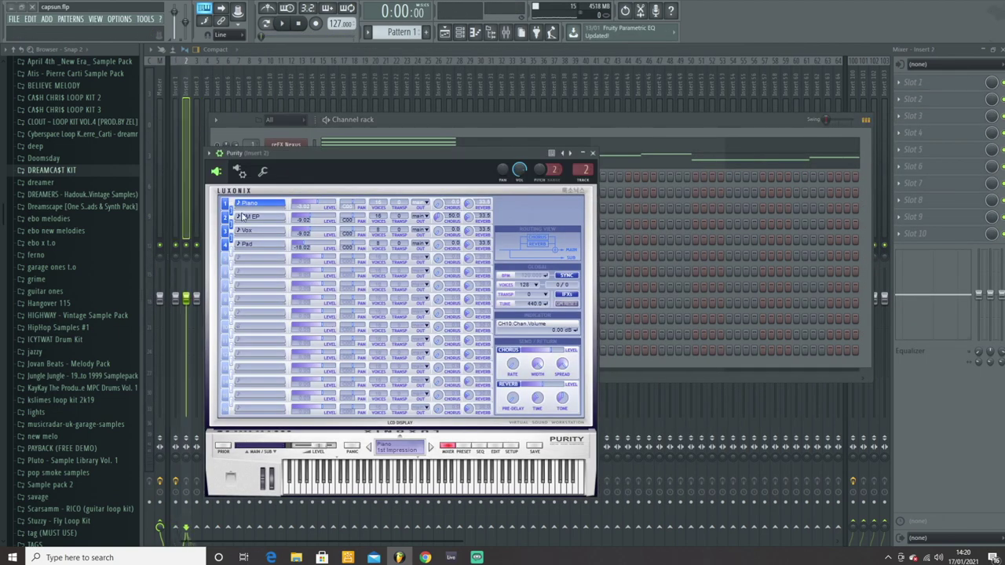
{"action": "left_click", "coordinate": [468, 446]}
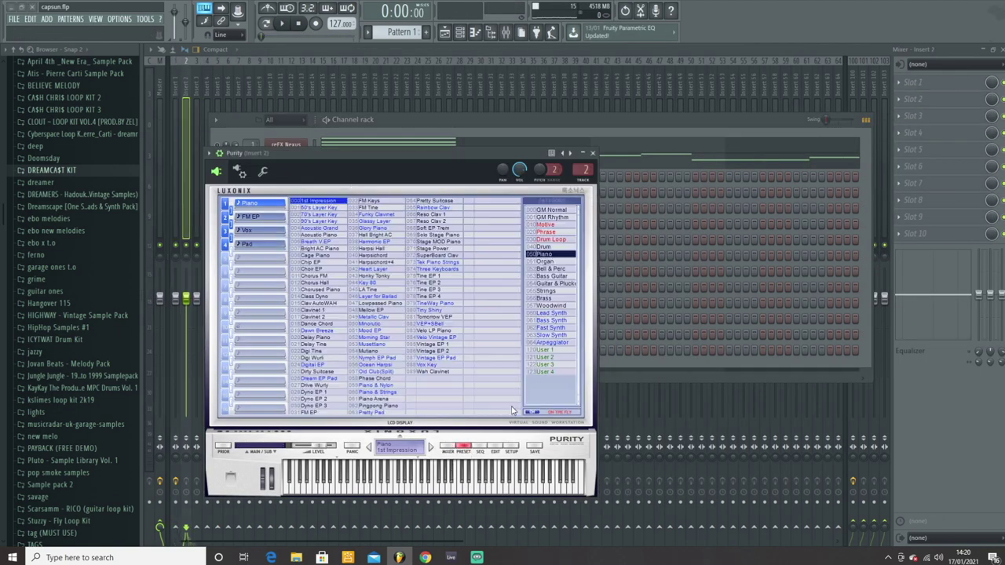
{"action": "left_click", "coordinate": [542, 336]}
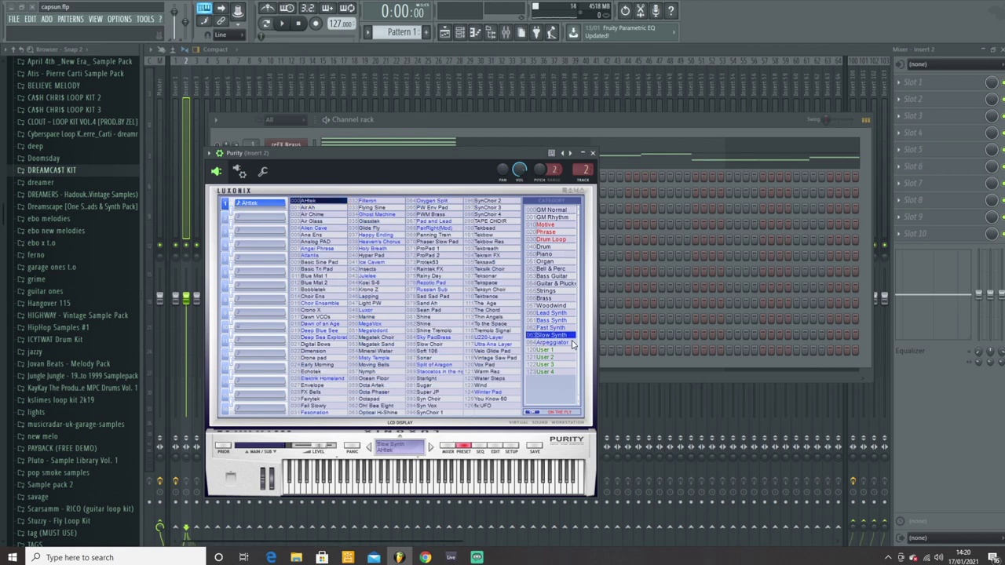
{"action": "left_click", "coordinate": [377, 256]}
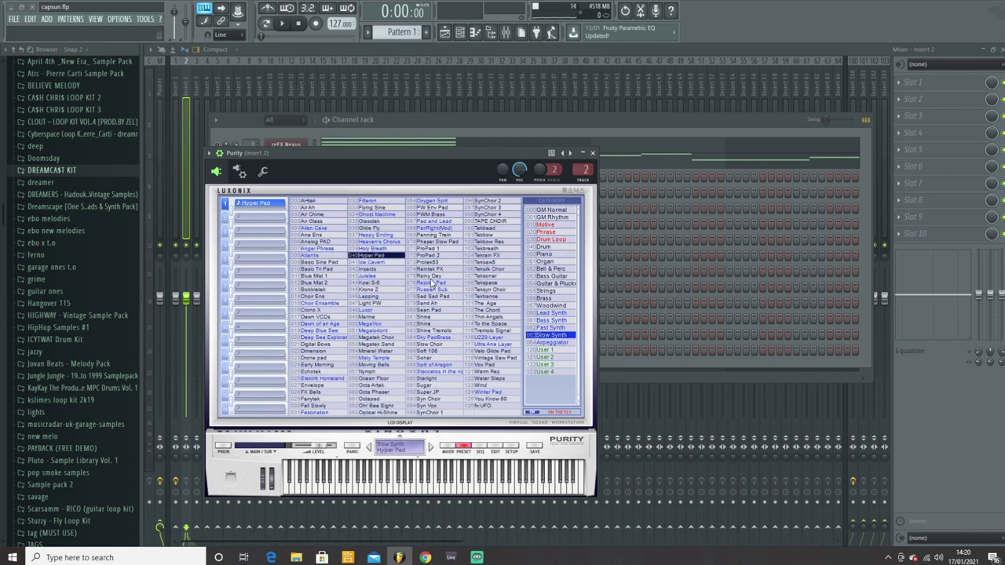
{"action": "left_click", "coordinate": [464, 446]}
Place a two-bar minor 9th chord rooted on C4 in Purity's piano roll, audition it and close the piano roll
{"action": "left_click", "coordinate": [345, 177]}
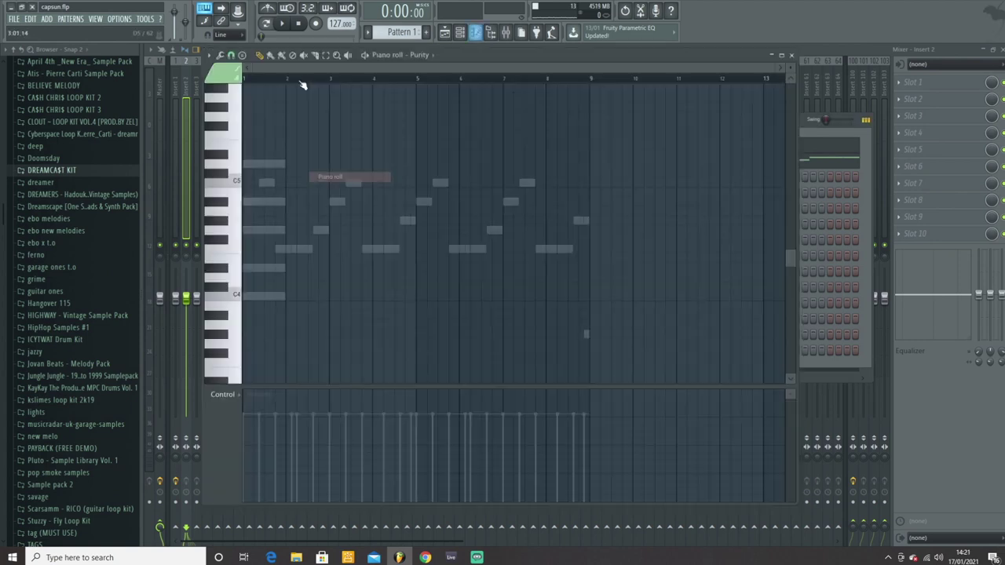
{"action": "left_click", "coordinate": [243, 57]}
{"action": "left_click", "coordinate": [265, 155]}
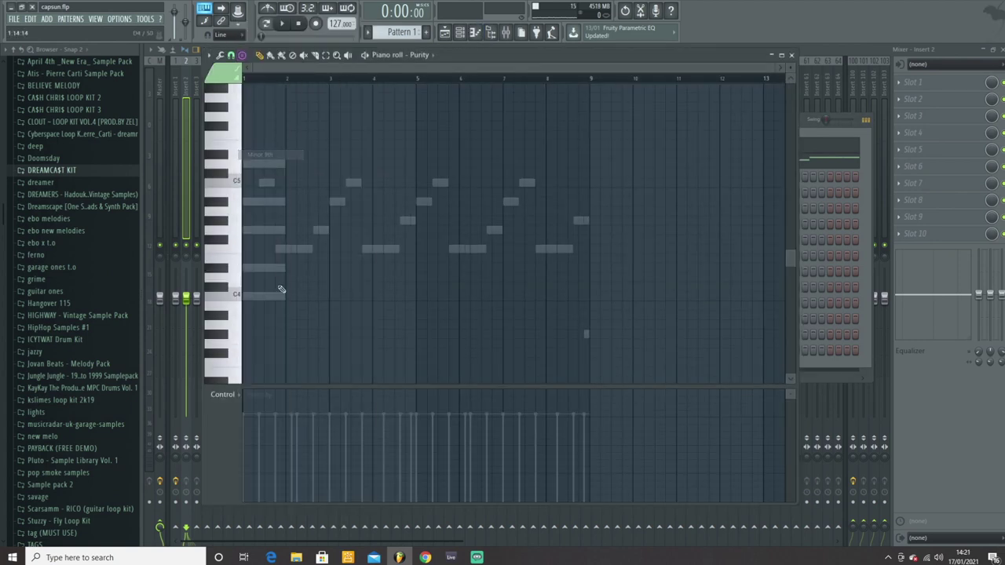
{"action": "left_click_drag", "start_coordinate": [250, 300], "coordinate": [328, 305]}
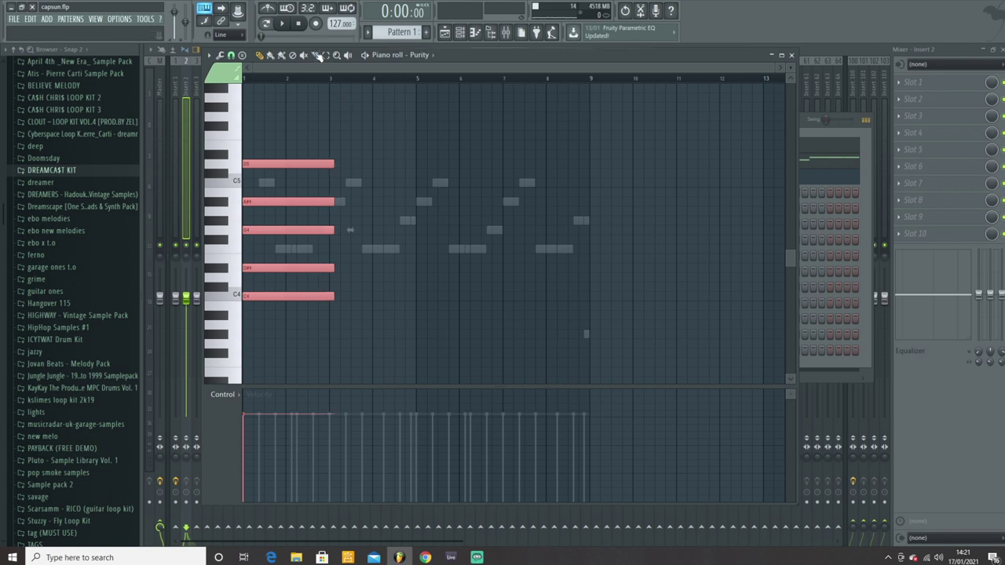
{"action": "left_click_drag", "start_coordinate": [331, 315], "coordinate": [335, 317]}
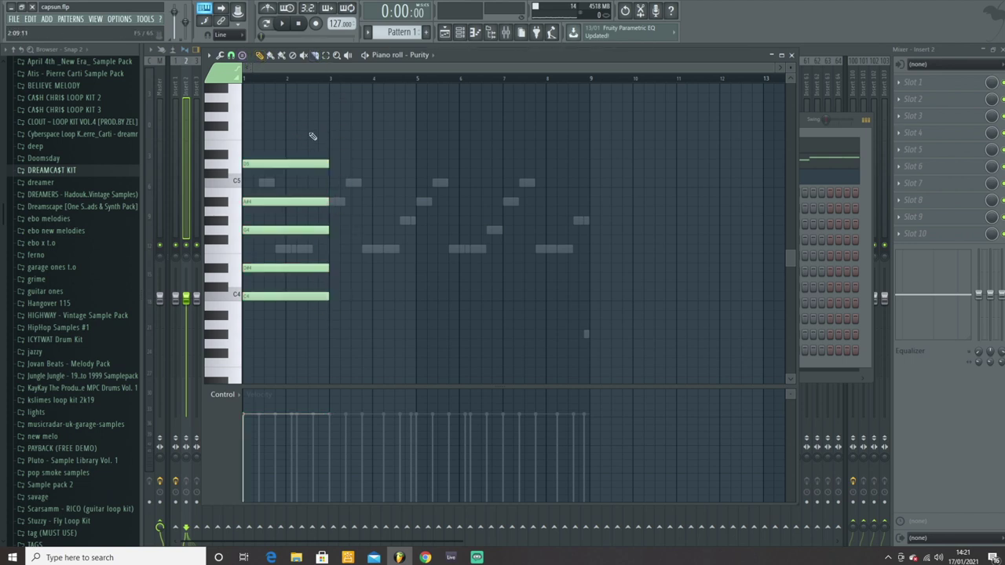
{"action": "key", "text": "space"}
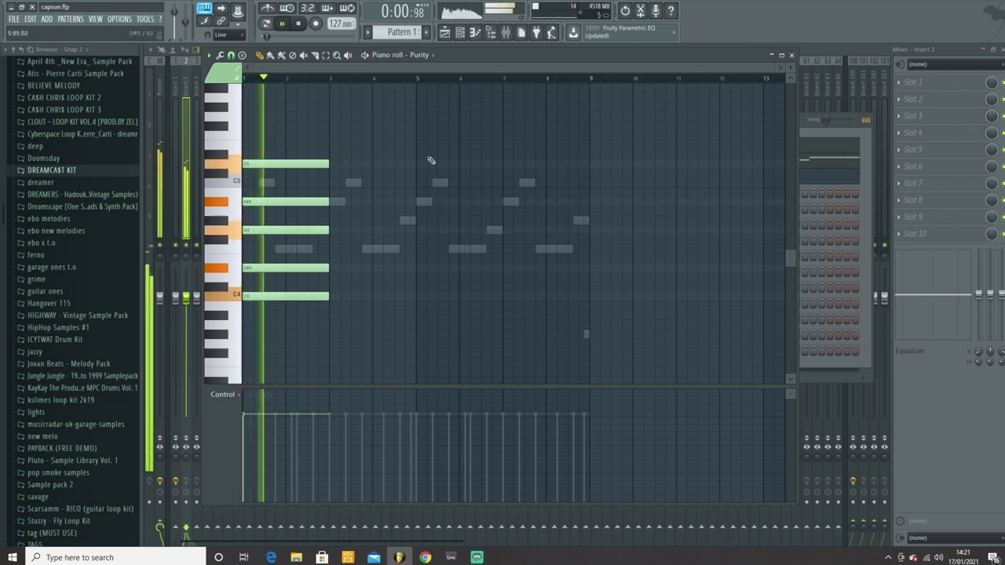
{"action": "key", "text": "space"}
{"action": "left_click", "coordinate": [791, 56]}
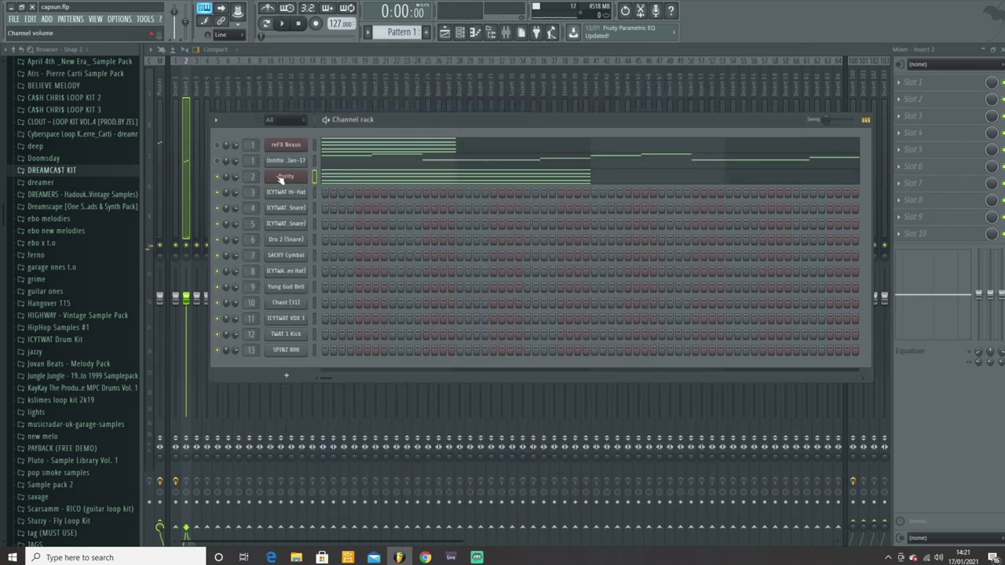
Shorten the Hyper Pad's amp envelope attack in Purity and play the chord back
{"action": "left_click", "coordinate": [286, 176]}
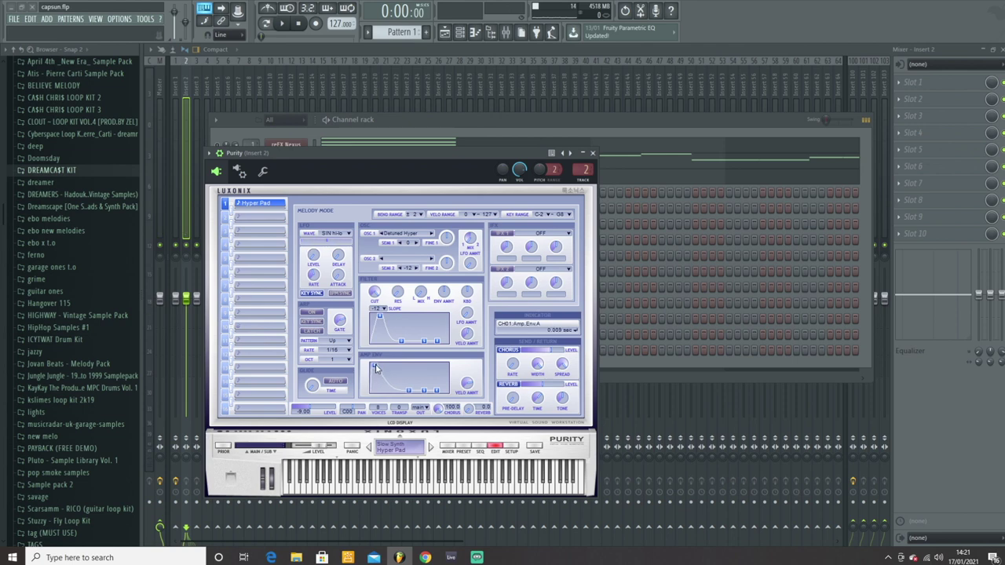
{"action": "left_click", "coordinate": [593, 153]}
{"action": "left_click", "coordinate": [283, 28]}
{"action": "left_click", "coordinate": [300, 26]}
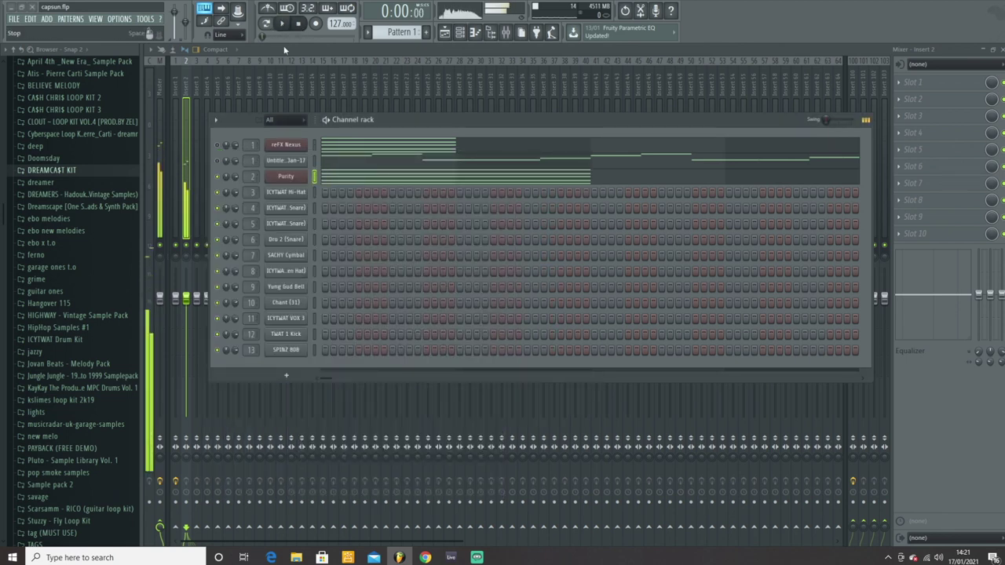
Load Edison into the first effect slot of mixer Insert 2, set it to On play and arm recording
{"action": "left_click", "coordinate": [506, 34]}
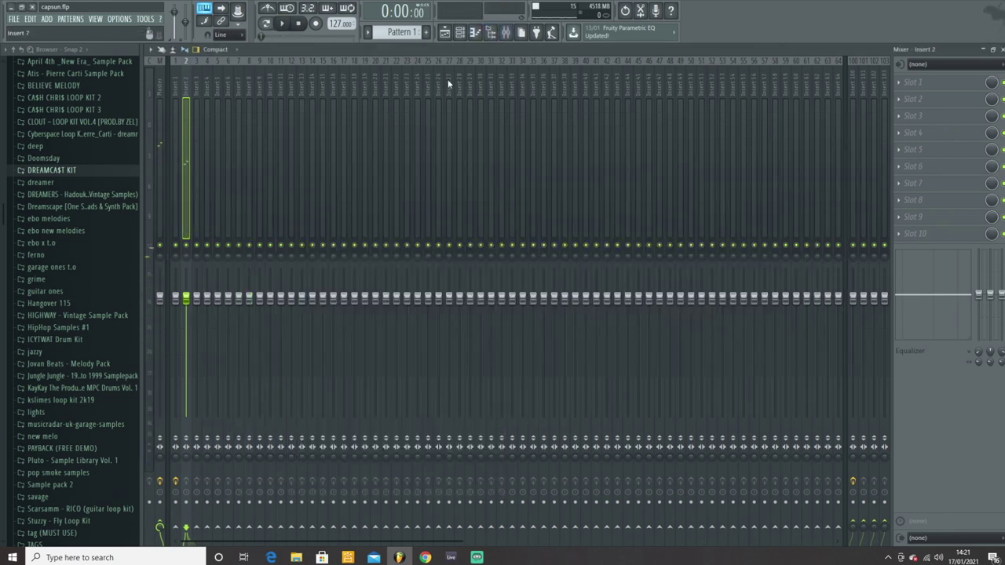
{"action": "left_click", "coordinate": [921, 82]}
{"action": "left_click", "coordinate": [761, 453]}
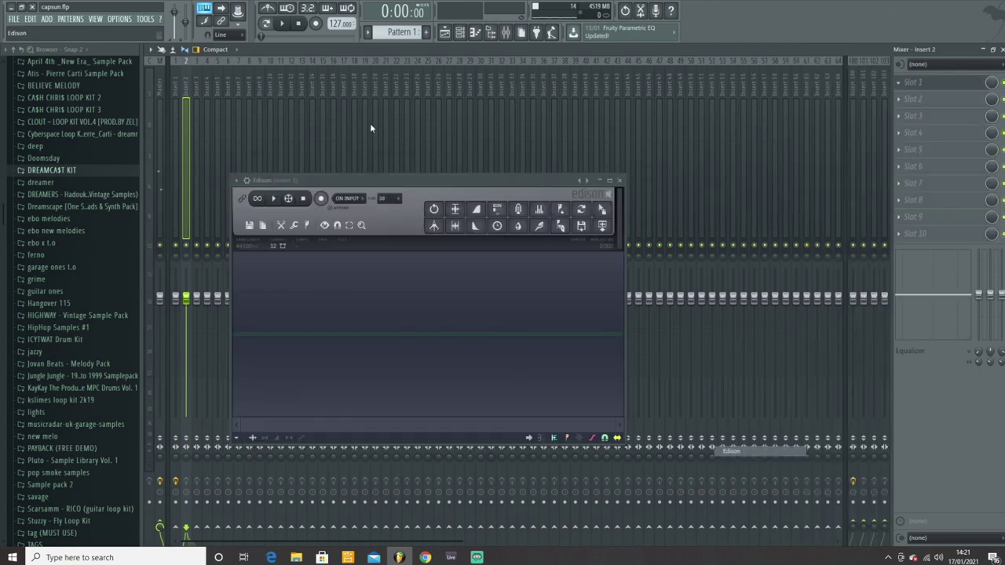
{"action": "left_click", "coordinate": [351, 199]}
{"action": "left_click", "coordinate": [332, 205]}
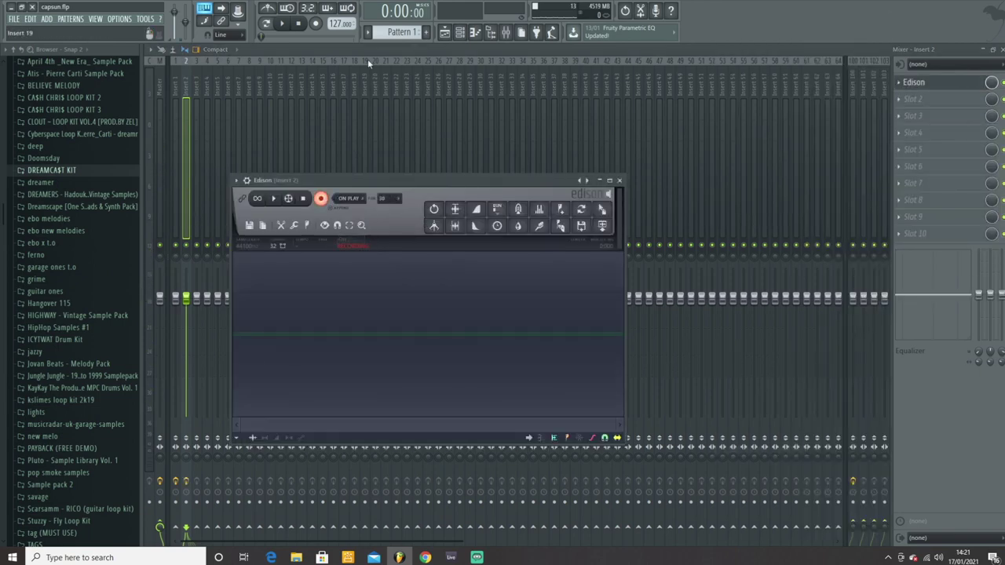
Record the Hyper Pad chord into Edison and send the take to the channel rack as a sampler channel
{"action": "key", "text": "space"}
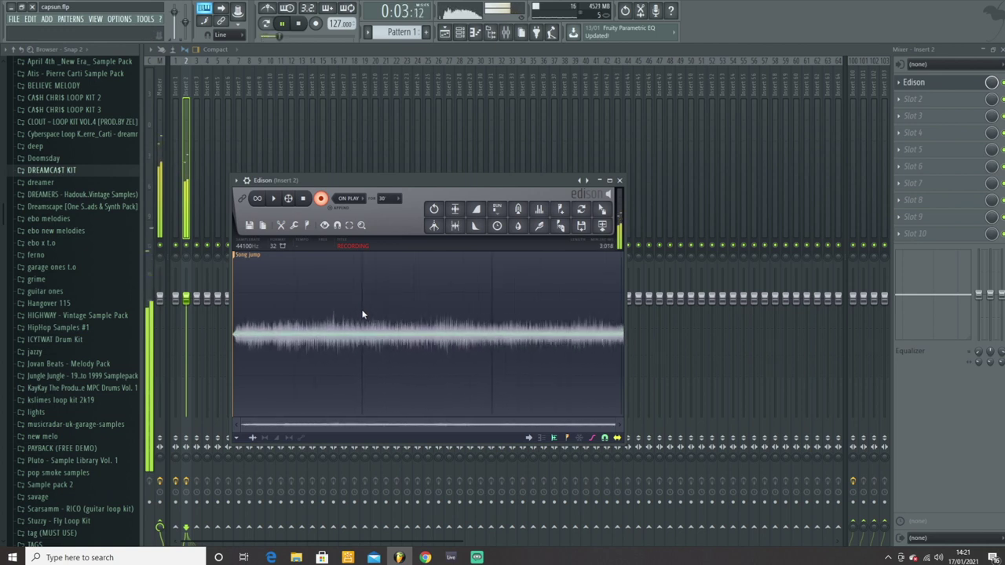
{"action": "left_click", "coordinate": [302, 25]}
{"action": "left_click", "coordinate": [463, 32]}
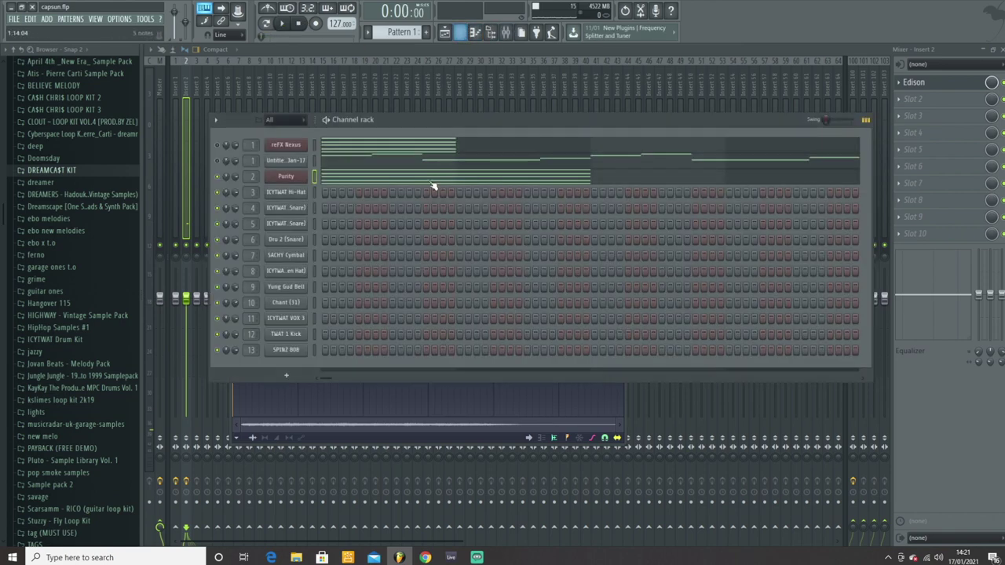
{"action": "left_click_drag", "start_coordinate": [368, 297], "coordinate": [337, 288]}
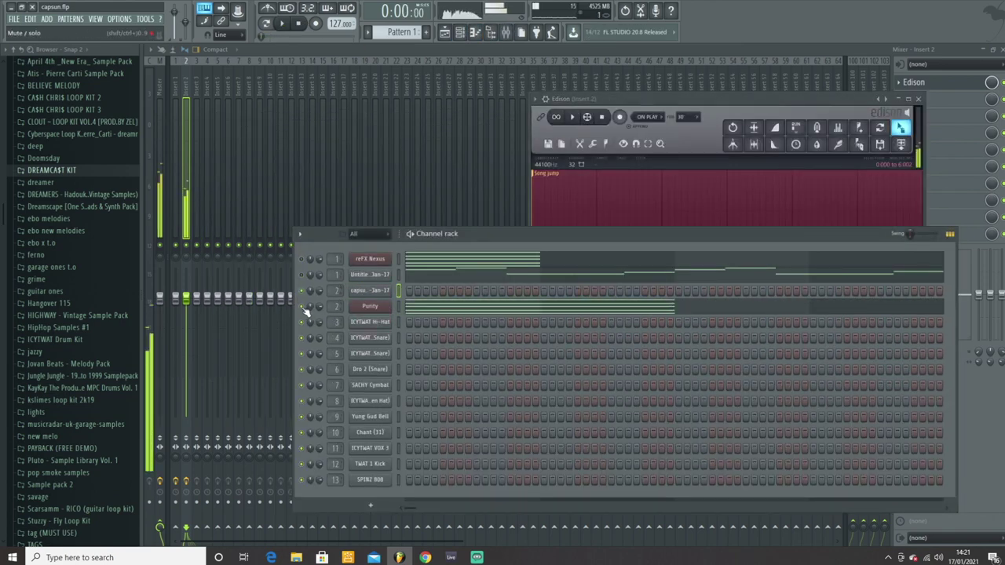
Enable the recorded pad sample's volume envelope with full hold and no attack, decay, sustain or release, and lower the Insert 2 fader
{"action": "left_click", "coordinate": [375, 291]}
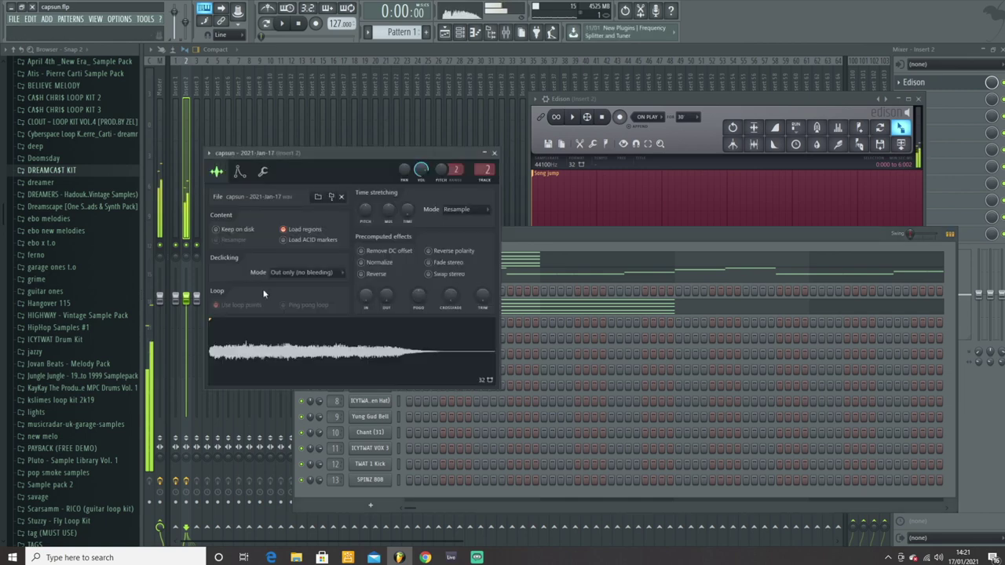
{"action": "left_click", "coordinate": [306, 233]}
{"action": "left_click", "coordinate": [240, 171]}
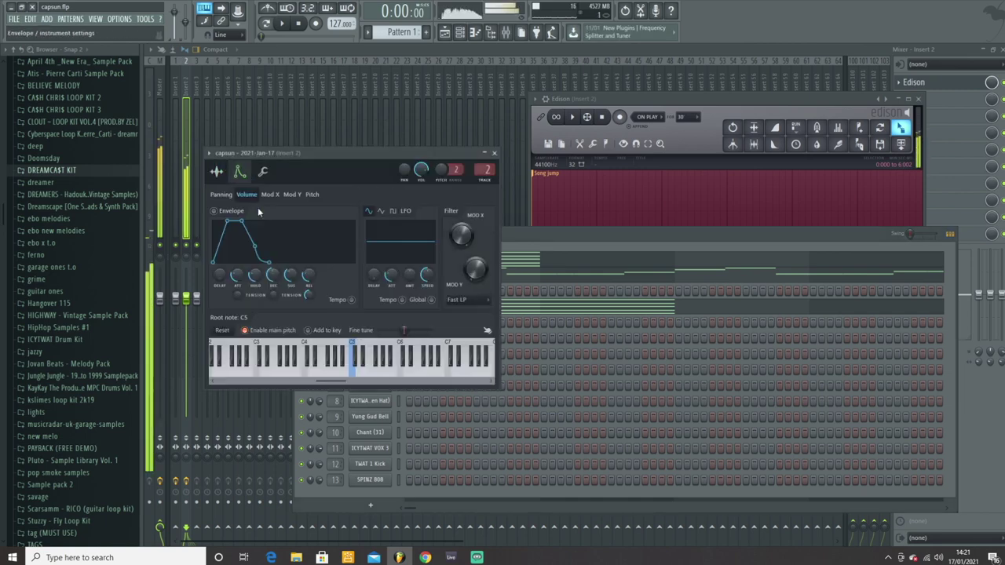
{"action": "left_click_drag", "start_coordinate": [252, 276], "coordinate": [316, 297]}
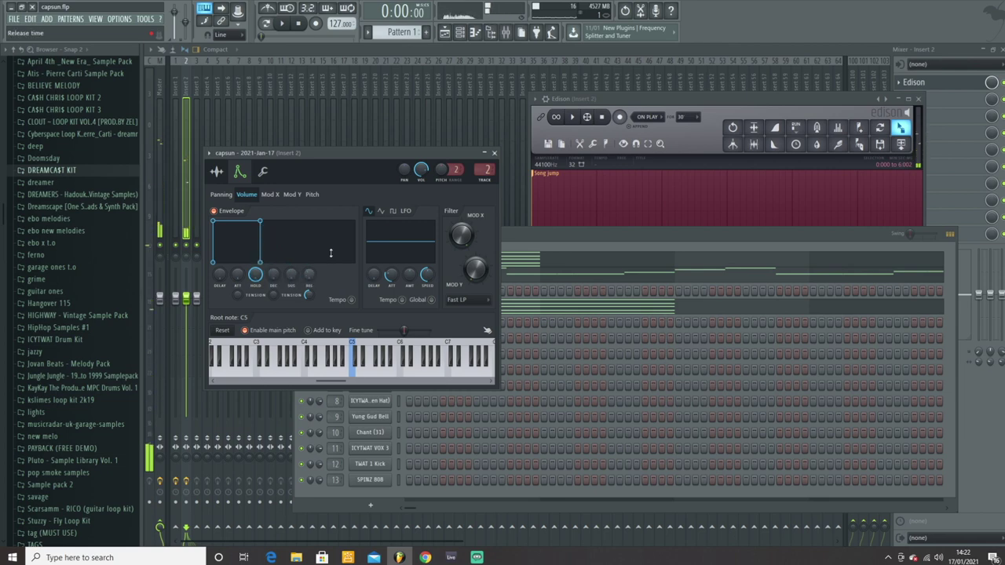
{"action": "left_click", "coordinate": [493, 154]}
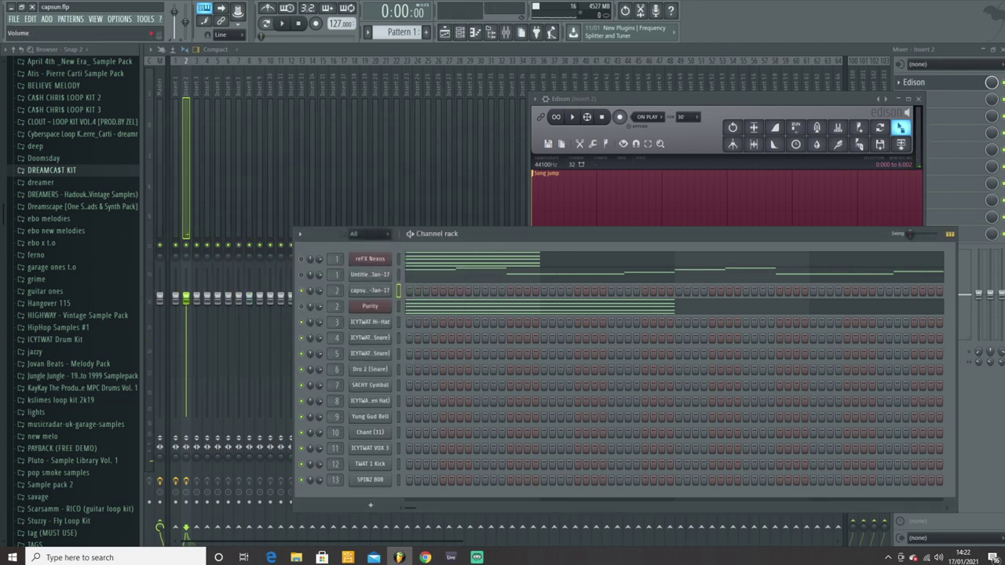
{"action": "left_click_drag", "start_coordinate": [186, 299], "coordinate": [186, 335]}
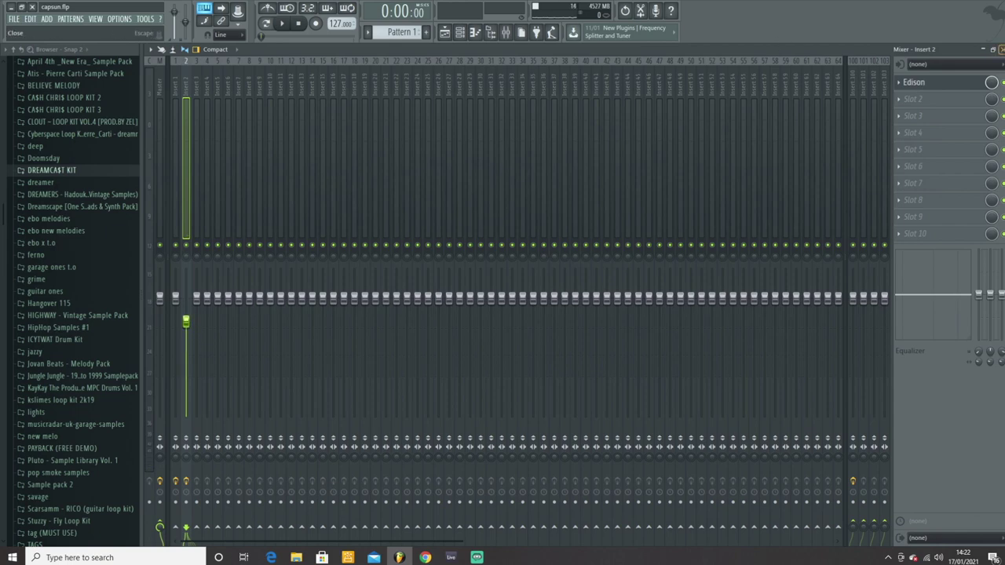
{"action": "left_click", "coordinate": [1002, 49]}
Check the pad sample's piano roll for ghost notes and cut the chord notes from the reFX Nexus channel
{"action": "right_click", "coordinate": [384, 292]}
{"action": "left_click", "coordinate": [418, 293]}
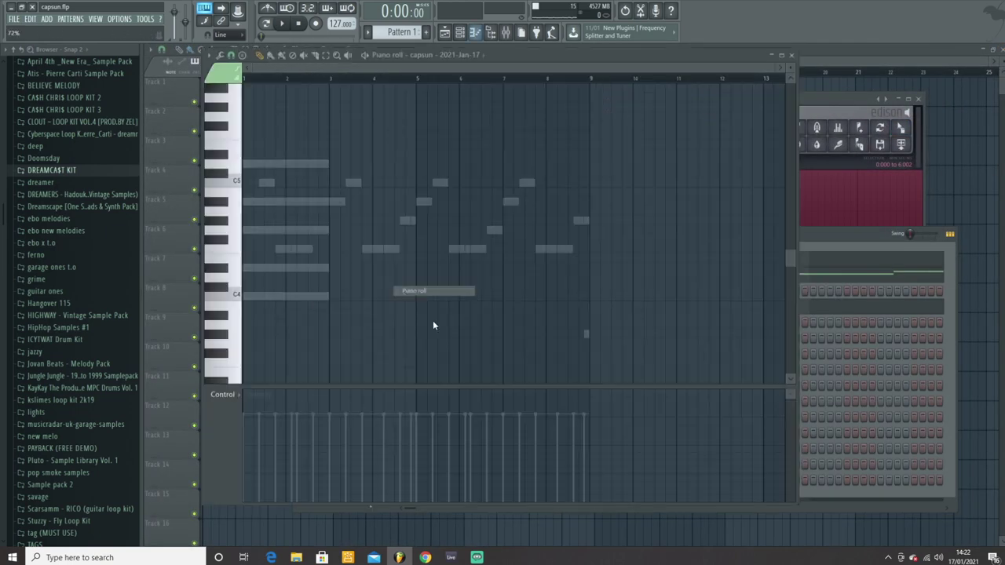
{"action": "scroll", "coordinate": [346, 245], "scroll_direction": "down", "scroll_amount": 3}
{"action": "left_click", "coordinate": [793, 55]}
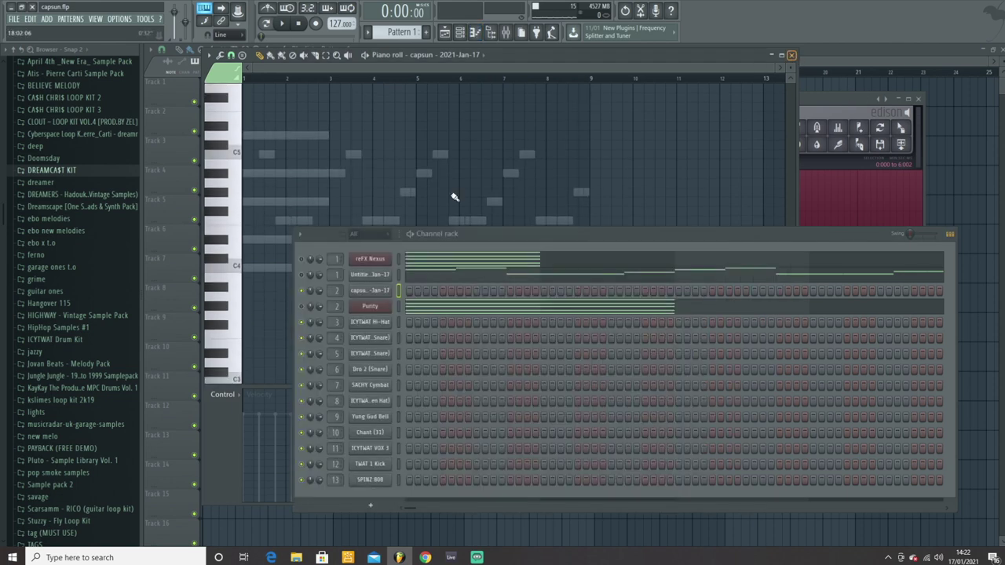
{"action": "right_click", "coordinate": [391, 260]}
{"action": "left_click", "coordinate": [550, 260]}
Delete the reFX Nexus channel from the channel rack
{"action": "right_click", "coordinate": [383, 292]}
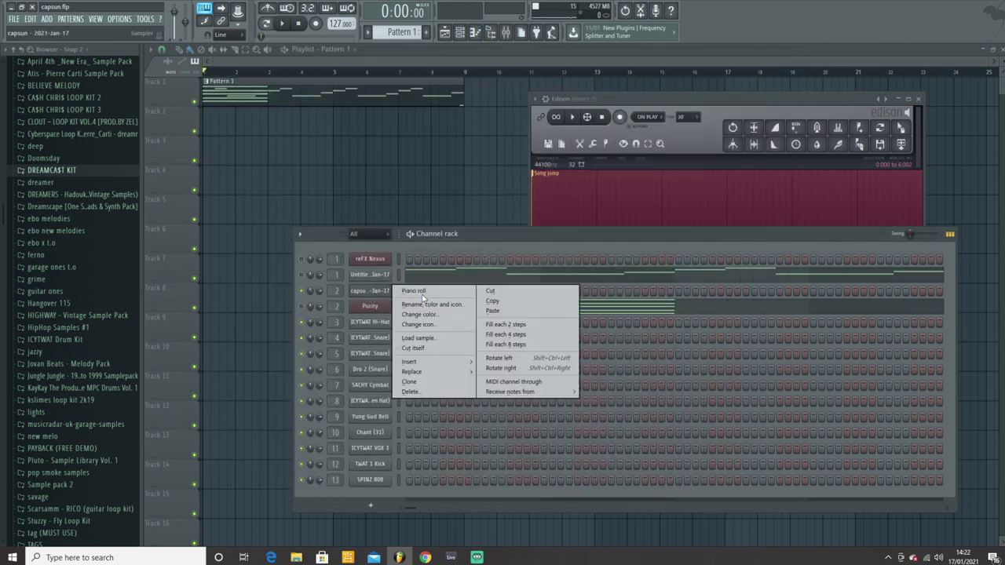
{"action": "left_click", "coordinate": [377, 261]}
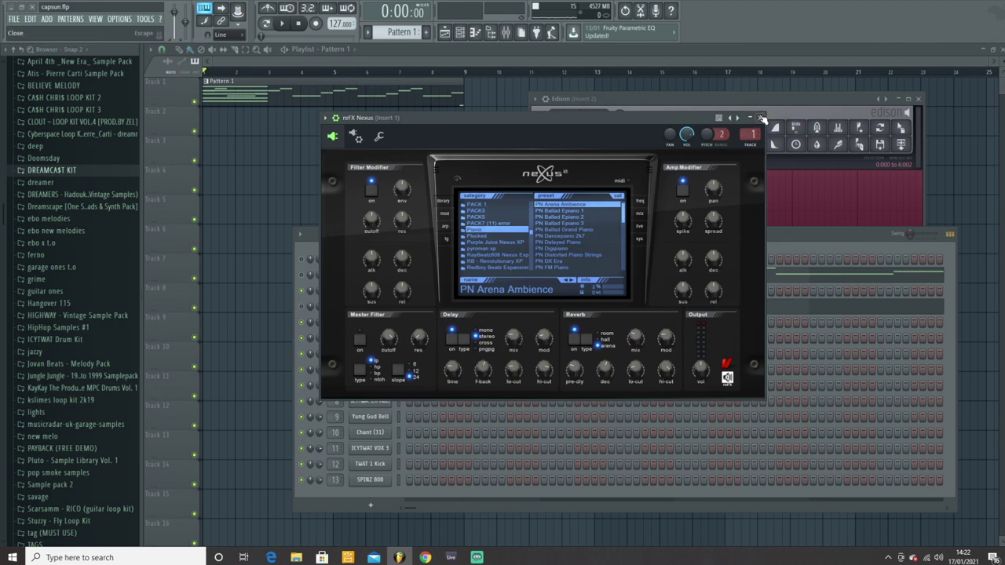
{"action": "left_click", "coordinate": [763, 119]}
{"action": "right_click", "coordinate": [389, 258]}
{"action": "left_click", "coordinate": [411, 350]}
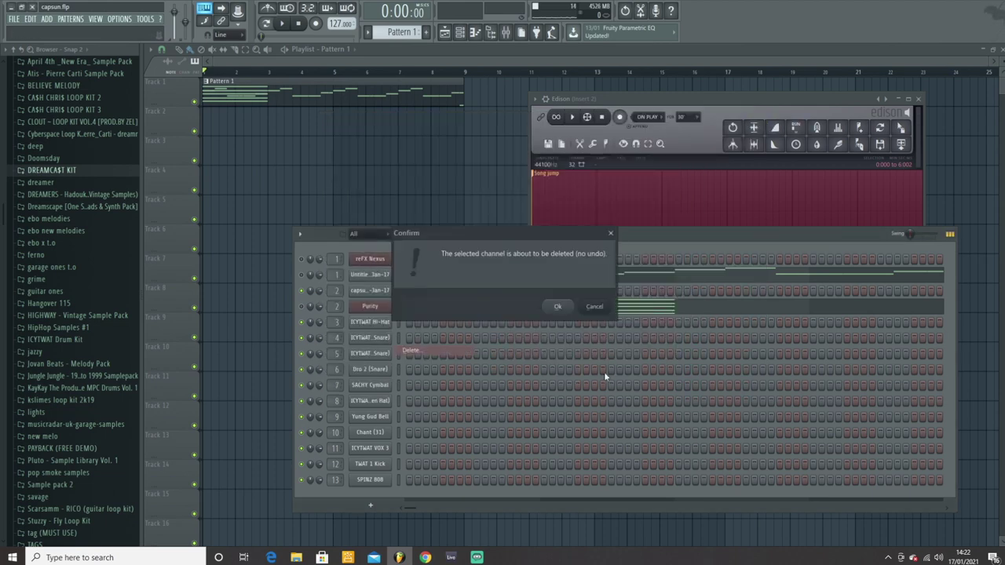
{"action": "left_click", "coordinate": [557, 306]}
{"action": "left_click_drag", "start_coordinate": [514, 237], "coordinate": [502, 219]}
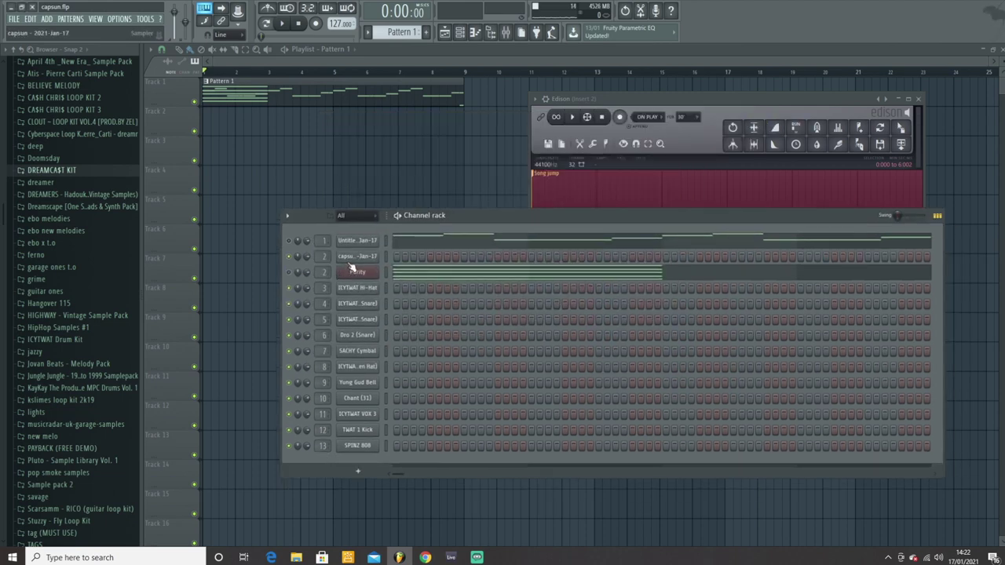
Recheck the pad sample's piano roll and cut the chord notes from the Purity channel
{"action": "right_click", "coordinate": [376, 256]}
{"action": "left_click", "coordinate": [424, 257]}
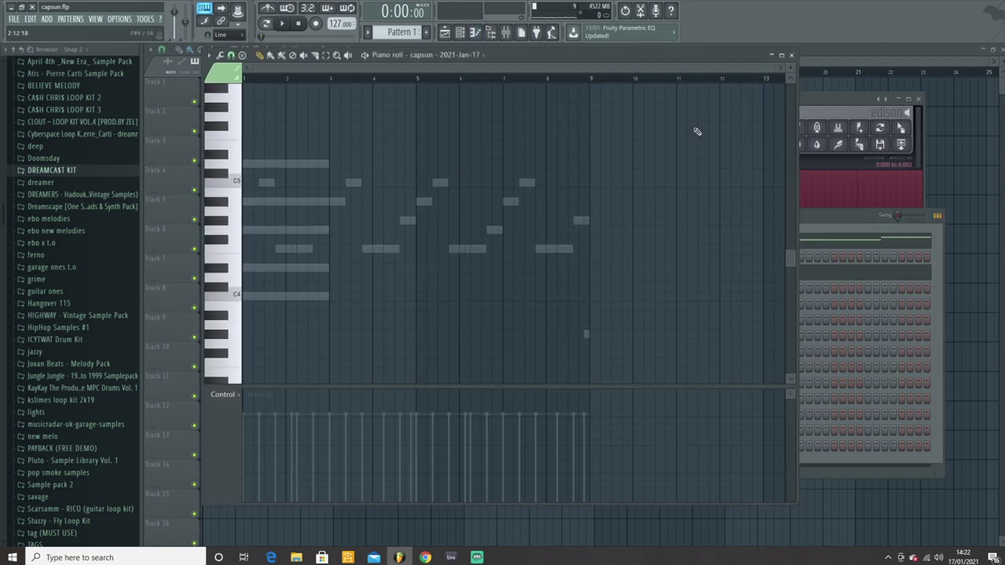
{"action": "left_click", "coordinate": [792, 56]}
{"action": "right_click", "coordinate": [375, 272]}
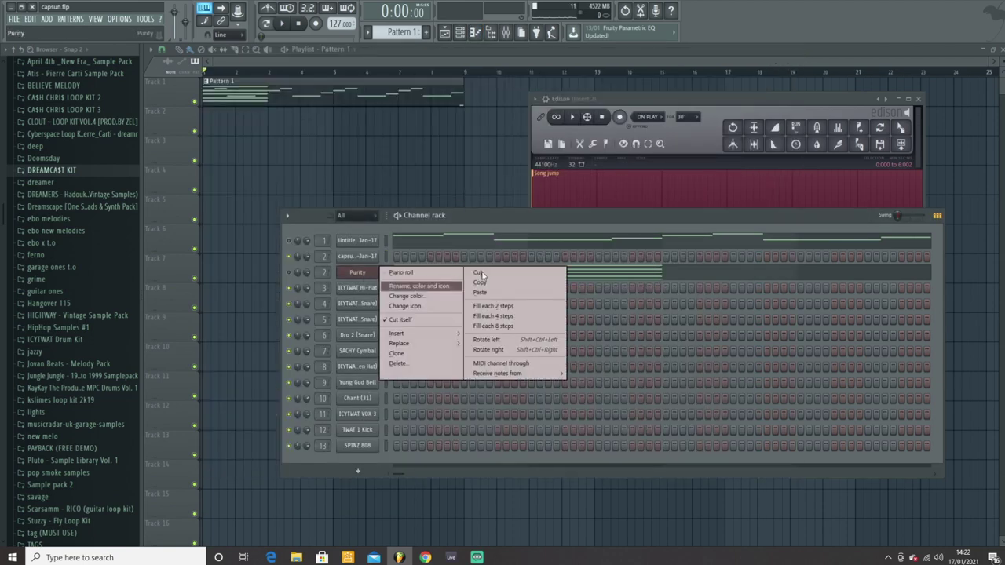
{"action": "left_click", "coordinate": [481, 272]}
Draw a two-bar phrase of A#4, C5, F4 and G4 in the pad sample's piano roll, following the ghost melody
{"action": "right_click", "coordinate": [382, 242]}
{"action": "right_click", "coordinate": [379, 257]}
{"action": "left_click", "coordinate": [424, 258]}
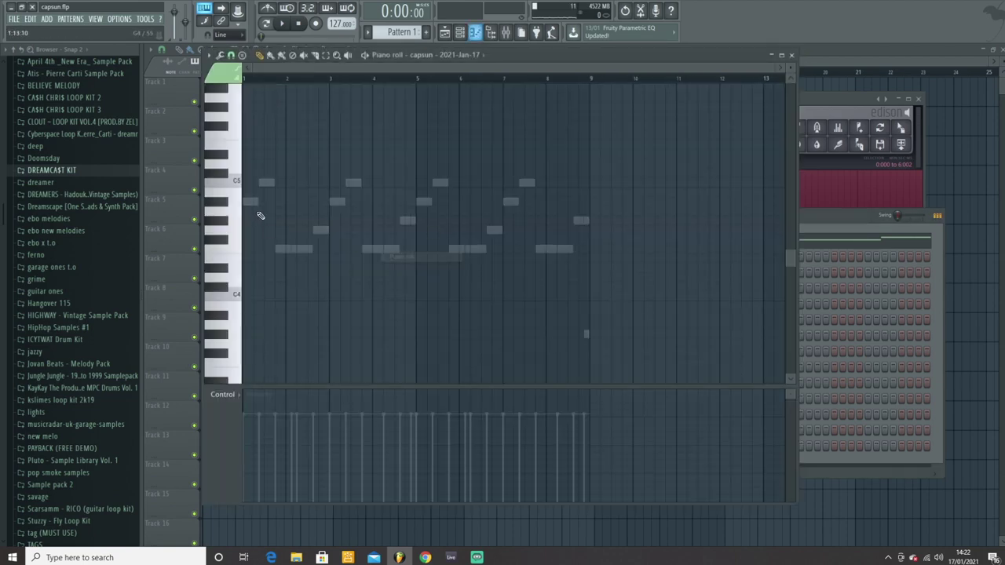
{"action": "left_click_drag", "start_coordinate": [255, 233], "coordinate": [239, 233]}
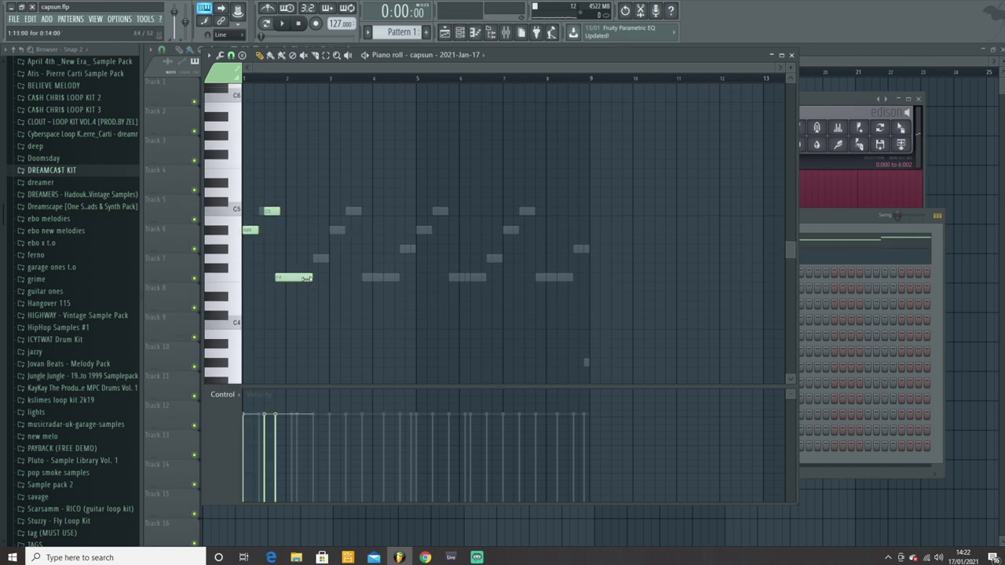
{"action": "left_click_drag", "start_coordinate": [325, 260], "coordinate": [308, 268]}
{"action": "right_click", "coordinate": [321, 261]}
{"action": "left_click_drag", "start_coordinate": [774, 65], "coordinate": [485, 67]}
{"action": "left_click_drag", "start_coordinate": [417, 268], "coordinate": [429, 258]}
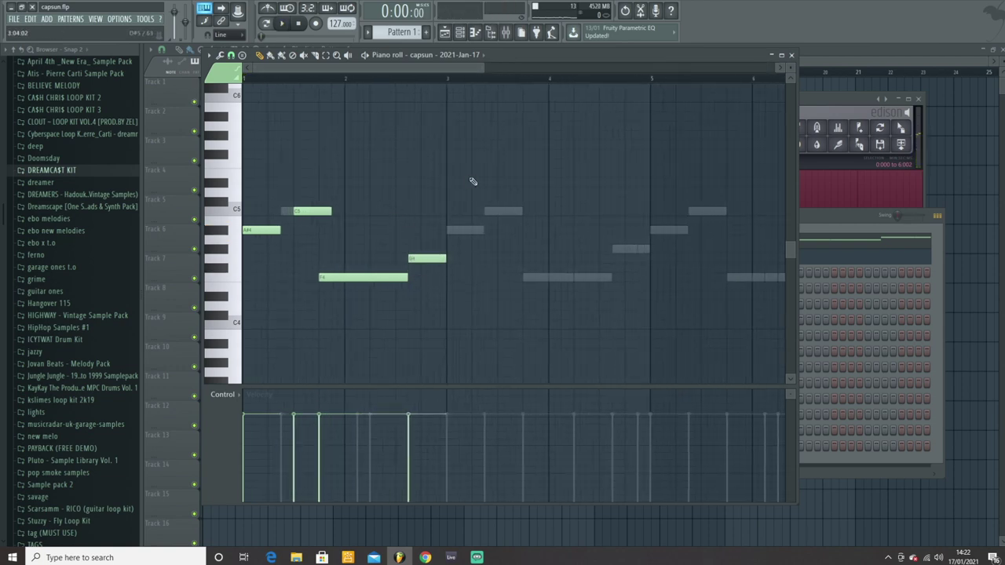
{"action": "left_click_drag", "start_coordinate": [315, 210], "coordinate": [302, 211]}
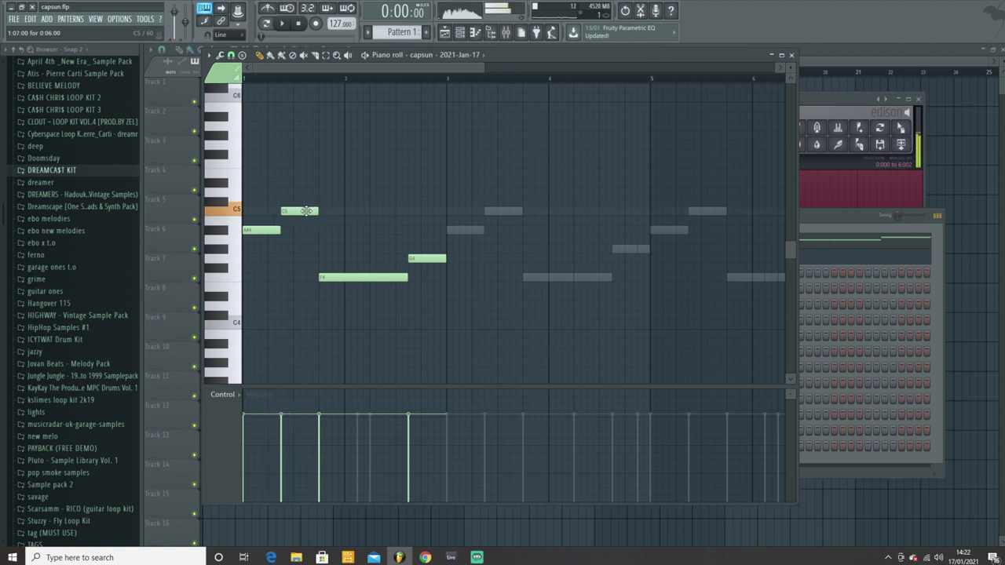
Copy the two-bar phrase into bars 3 and 4 and move its last note to G#4
{"action": "left_click_drag", "start_coordinate": [347, 288], "coordinate": [243, 331]}
{"action": "mouse_move", "coordinate": [251, 232]}
{"action": "left_mouse_down"}
{"action": "mouse_move", "coordinate": [476, 239]}
{"action": "mouse_move", "coordinate": [456, 240]}
{"action": "left_mouse_up"}
{"action": "left_click", "coordinate": [479, 248], "text": "ctrl"}
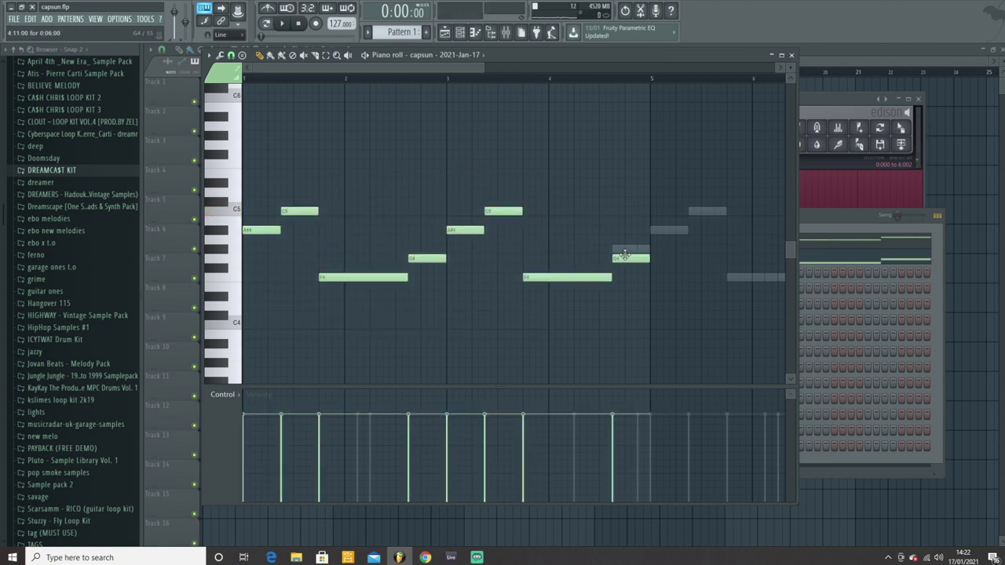
{"action": "left_click_drag", "start_coordinate": [625, 257], "coordinate": [624, 249]}
Duplicate the four-bar melody into bars 5 to 8 of the pad sample's piano roll
{"action": "left_click_drag", "start_coordinate": [652, 79], "coordinate": [1, 360]}
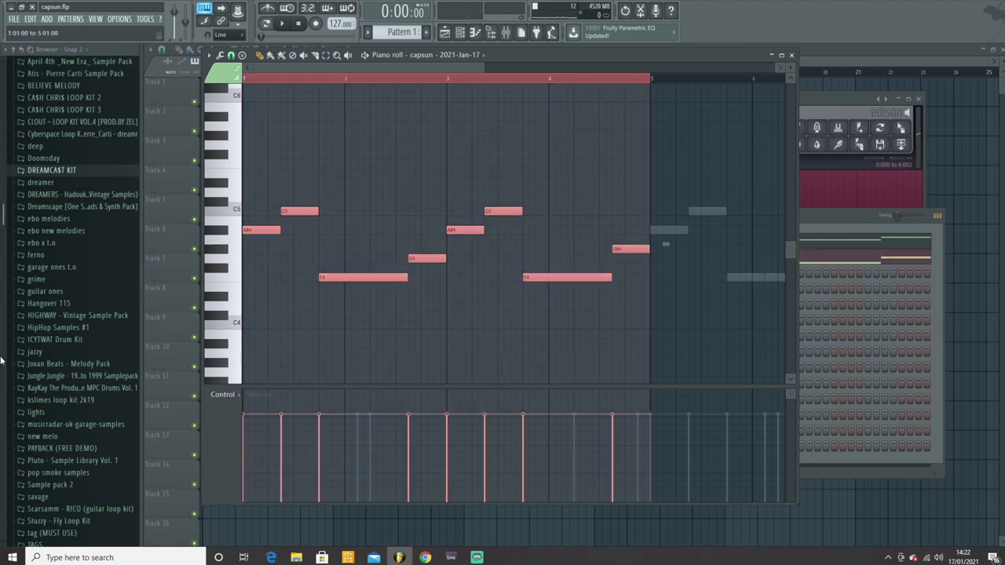
{"action": "key", "text": "ctrl+b"}
{"action": "key", "text": "ctrl+d"}
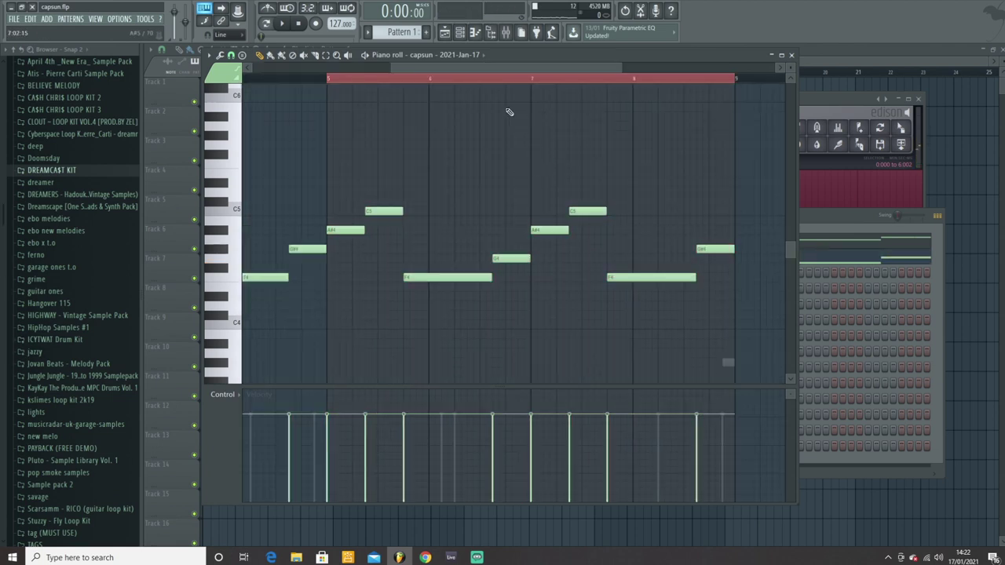
Play back the layered melody and close the piano roll and Edison, leaving the channel rack in view
{"action": "key", "text": "space"}
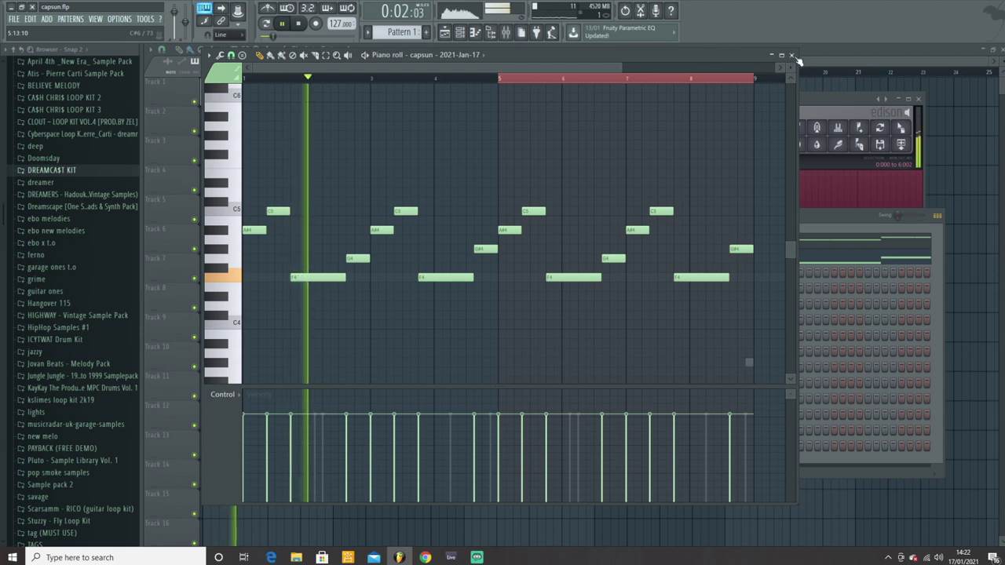
{"action": "left_click", "coordinate": [791, 55]}
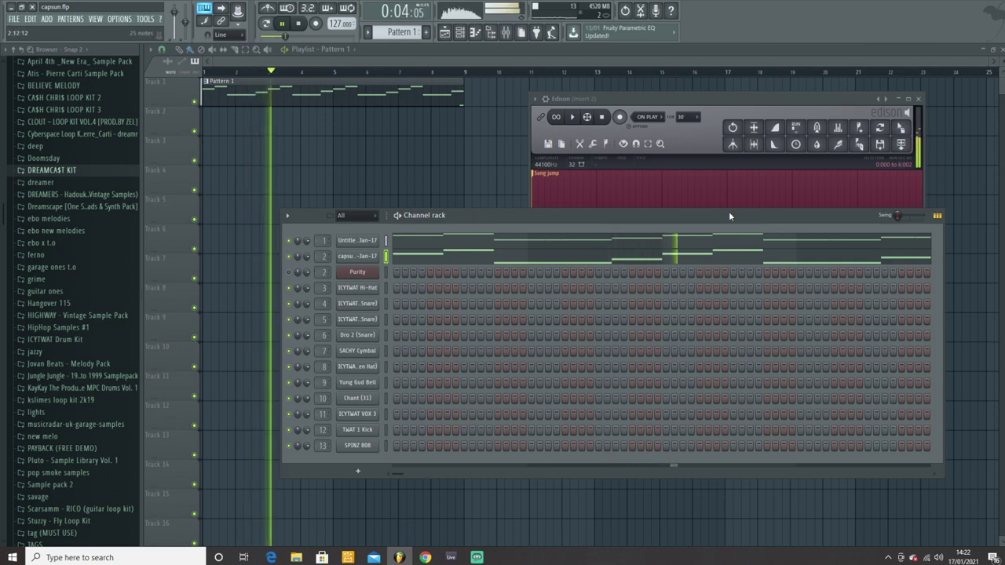
{"action": "left_click_drag", "start_coordinate": [730, 216], "coordinate": [691, 163]}
{"action": "left_click", "coordinate": [918, 100]}
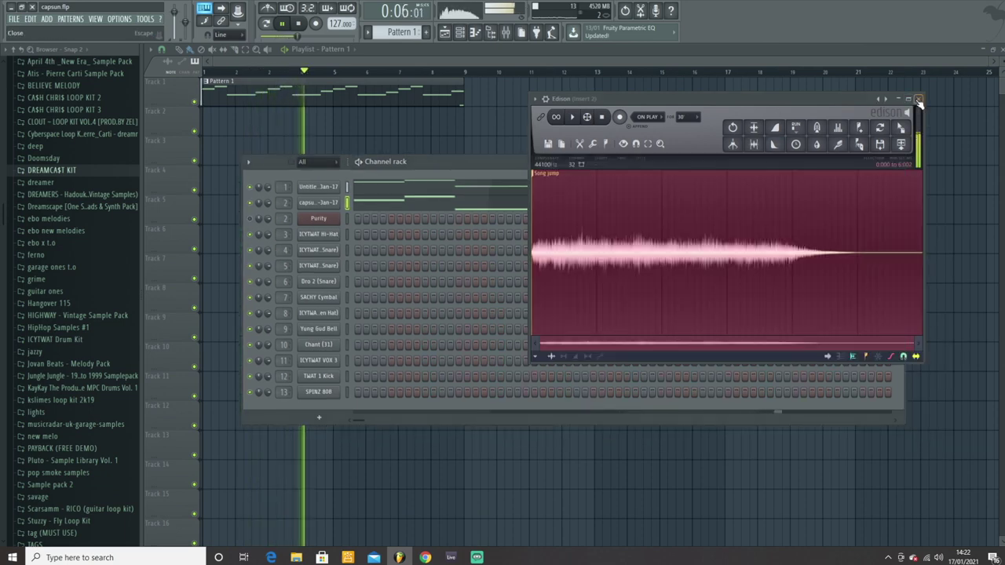
{"action": "left_click", "coordinate": [919, 101]}
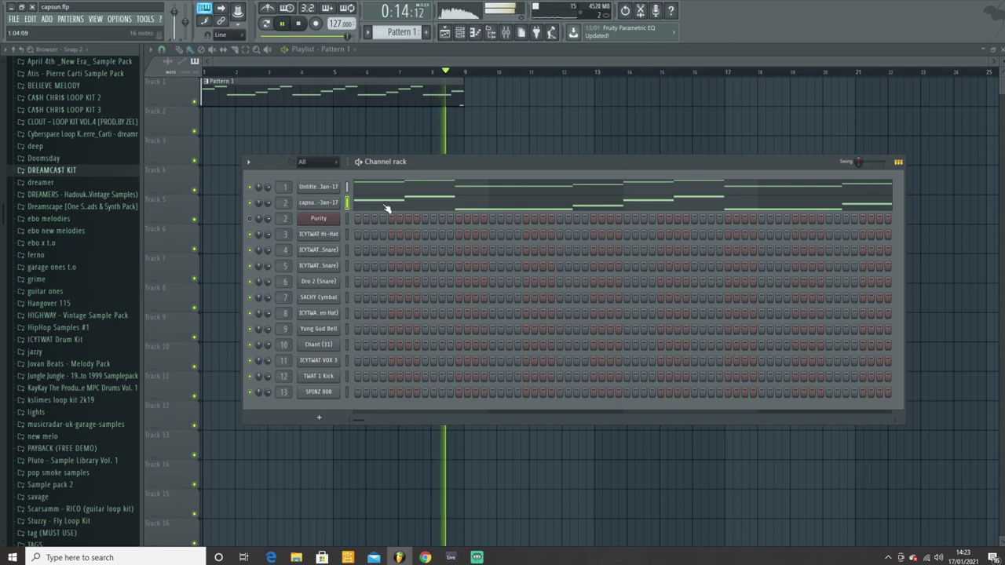
Load the Glide Fly preset from Purity's Slow Synth category and set its glide time to 0.135 sec
{"action": "left_click", "coordinate": [318, 219]}
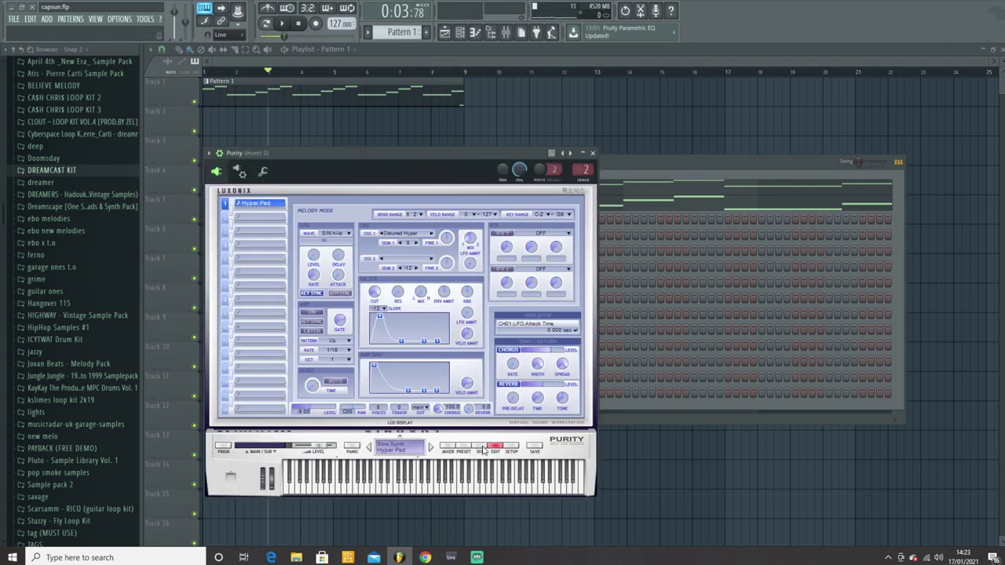
{"action": "left_click", "coordinate": [464, 450]}
{"action": "left_click", "coordinate": [328, 384]}
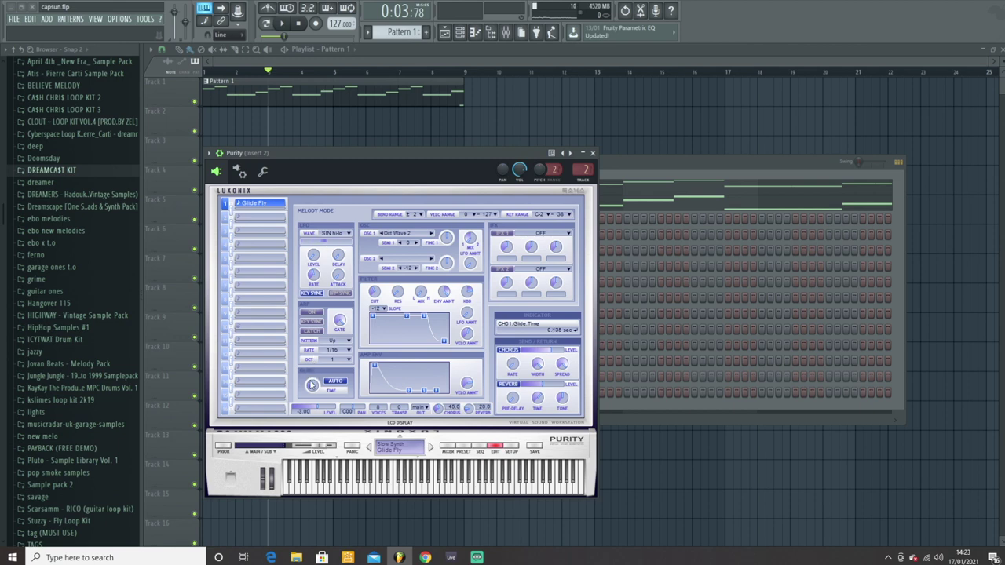
{"action": "left_click", "coordinate": [593, 154]}
Place a minor 9th chord rooted on C4 in Purity's piano roll, stretch it to two bars and play it
{"action": "right_click", "coordinate": [325, 220]}
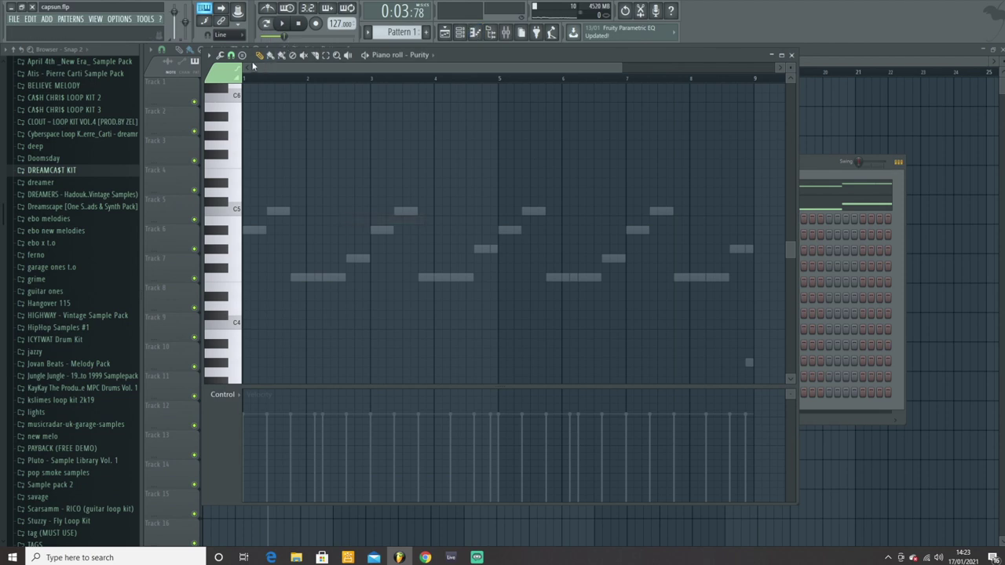
{"action": "left_click", "coordinate": [243, 55]}
{"action": "left_click", "coordinate": [270, 155]}
{"action": "left_click_drag", "start_coordinate": [261, 221], "coordinate": [239, 320]}
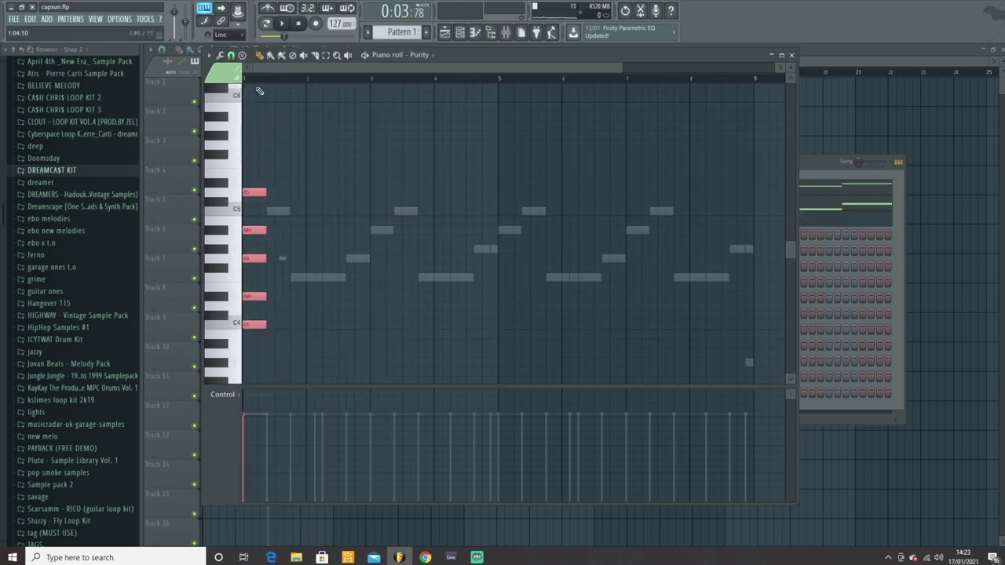
{"action": "key", "text": "space"}
{"action": "left_click_drag", "start_coordinate": [257, 161], "coordinate": [251, 375]}
{"action": "left_click_drag", "start_coordinate": [266, 324], "coordinate": [369, 325]}
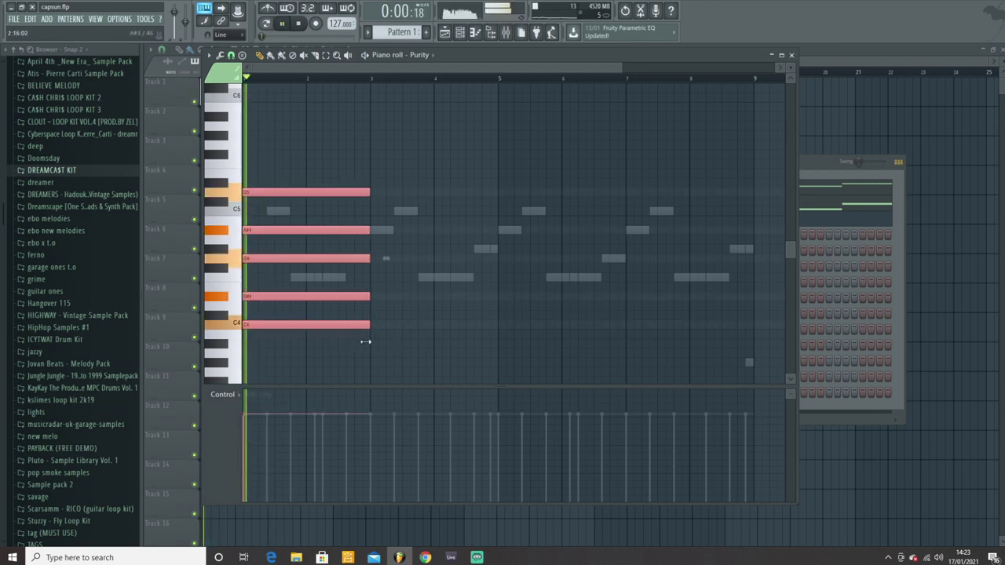
{"action": "left_click", "coordinate": [791, 55]}
{"action": "key", "text": "space"}
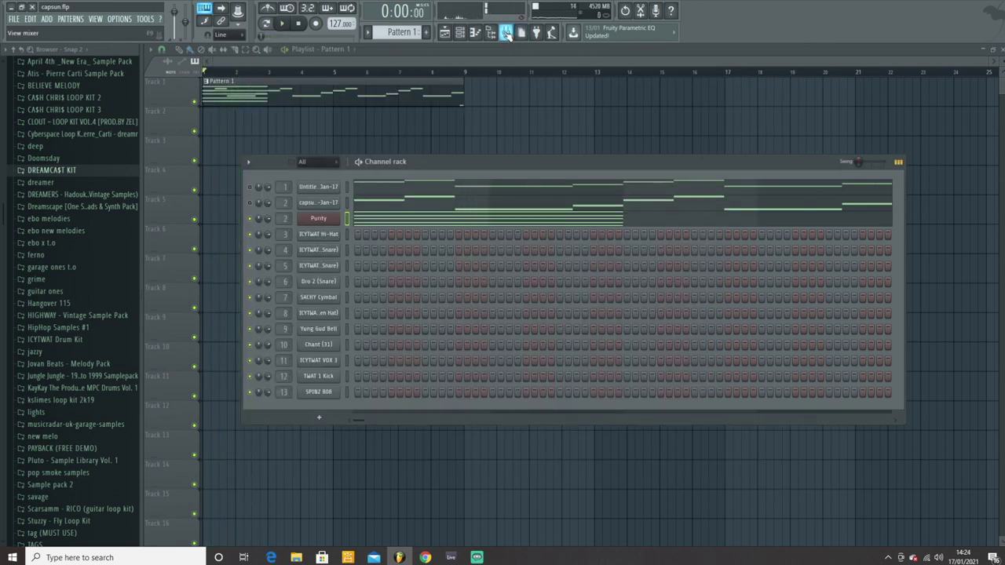
Clear the old take from Edison on mixer Insert 2 and record the Glide Fly chord
{"action": "left_click", "coordinate": [506, 33]}
{"action": "left_click", "coordinate": [930, 87]}
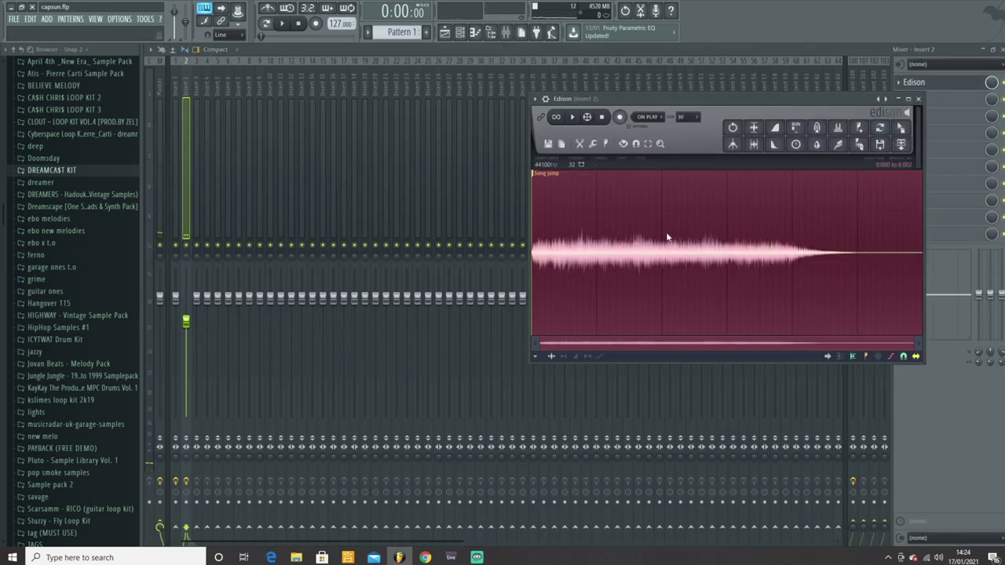
{"action": "key", "text": "Delete"}
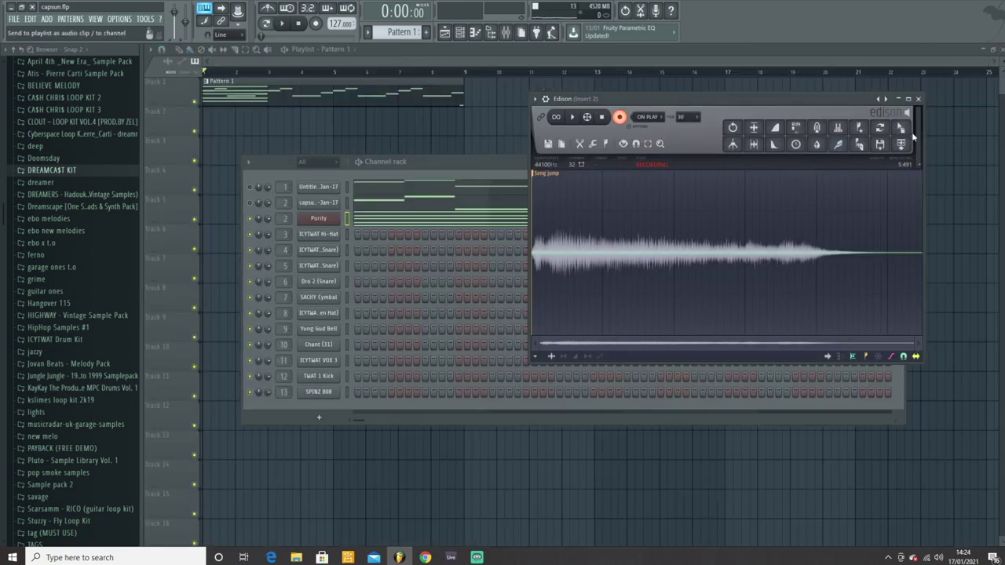
Send the recorded Edison chord to a new sampler channel, route it to mixer track 3, close Edison and play briefly
{"action": "left_click_drag", "start_coordinate": [913, 135], "coordinate": [303, 211]}
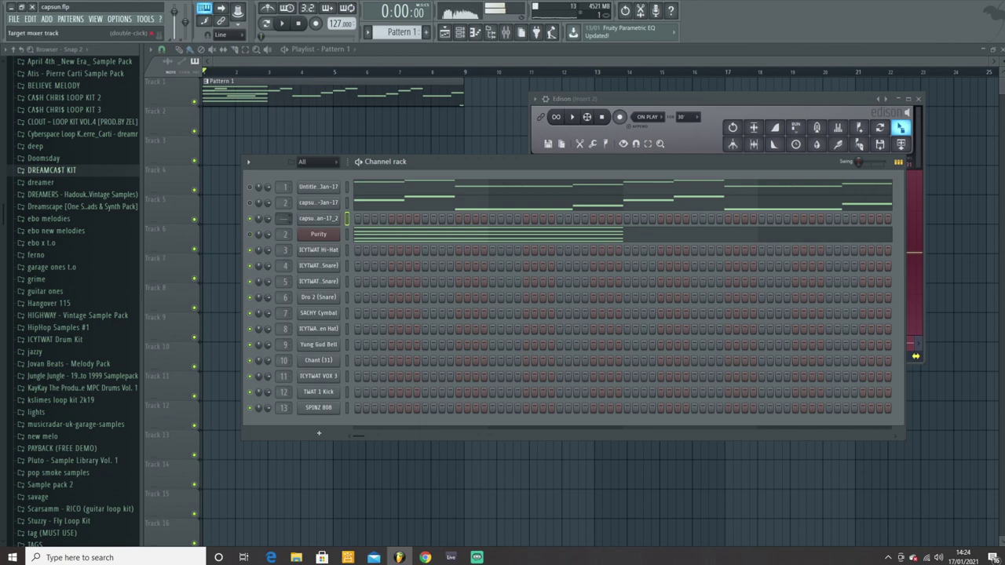
{"action": "left_click_drag", "start_coordinate": [283, 219], "coordinate": [284, 209]}
{"action": "key", "text": "space"}
{"action": "left_click", "coordinate": [919, 100]}
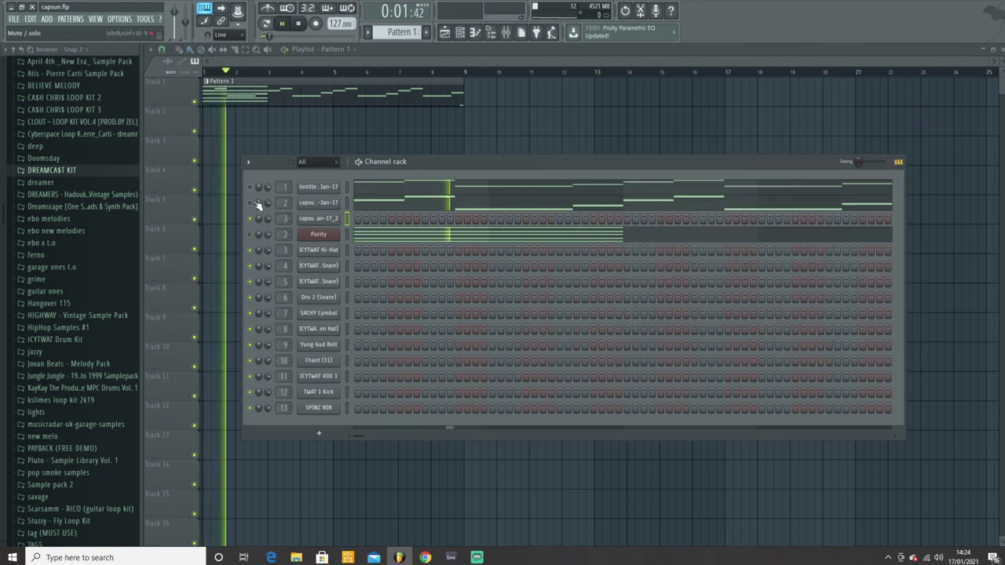
{"action": "key", "text": "space"}
Normalize the new capsun - 2021-Jan-17_2 sample and turn on its volume envelope
{"action": "left_click", "coordinate": [335, 220]}
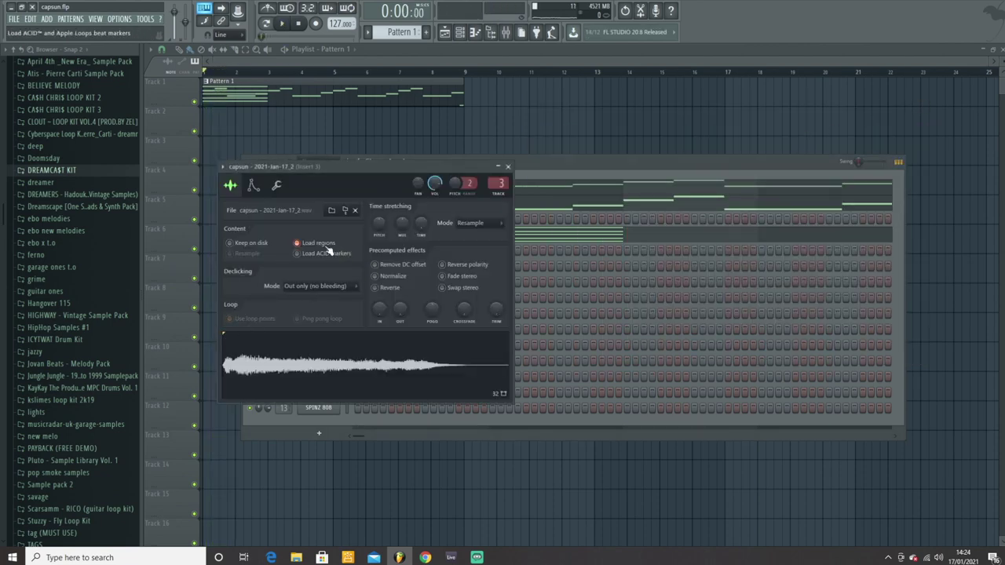
{"action": "left_click", "coordinate": [413, 278]}
{"action": "left_click", "coordinate": [252, 187]}
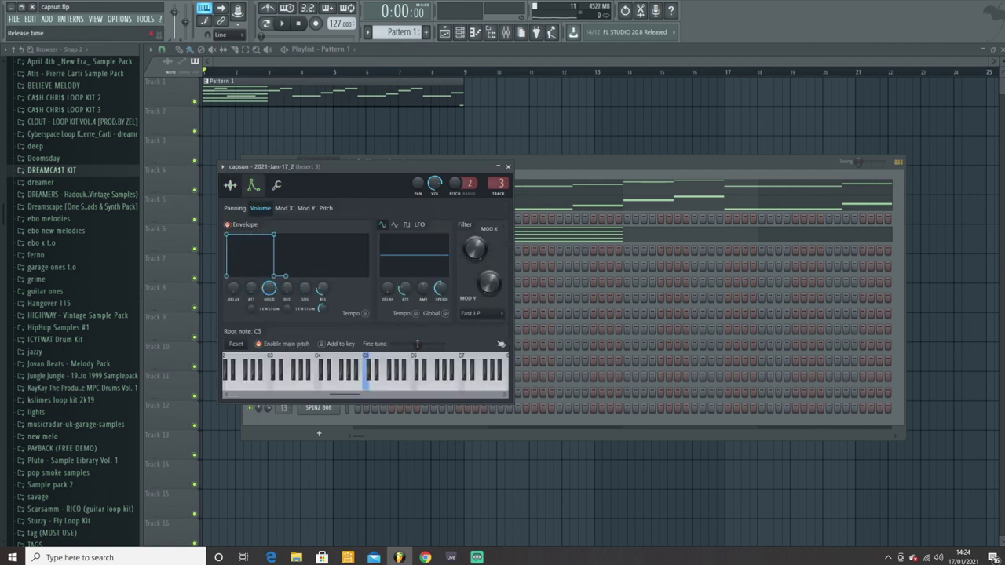
{"action": "left_click", "coordinate": [230, 186]}
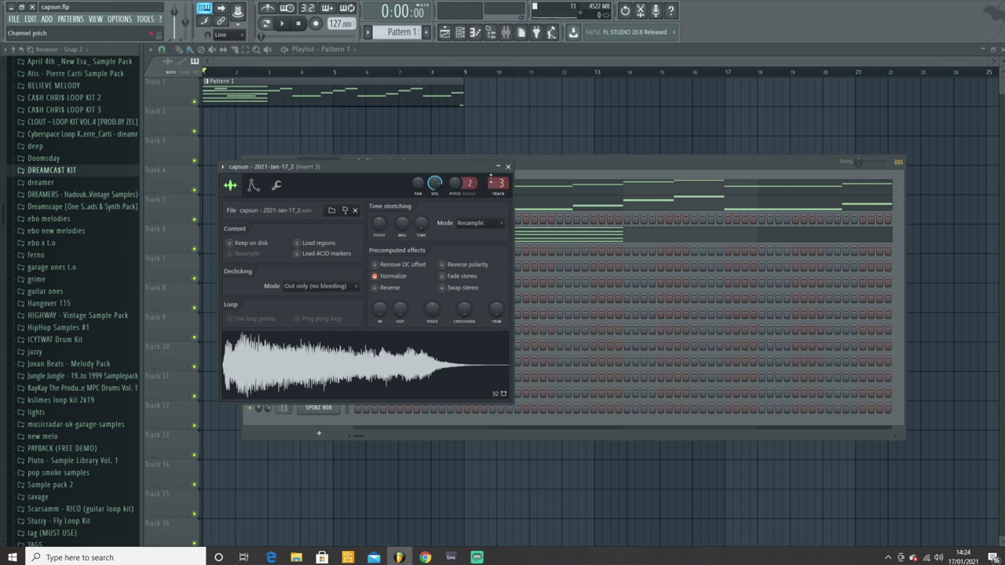
{"action": "left_click", "coordinate": [508, 166]}
Set the Insert 2 fader to about -3.1 dB and lower the Insert 3 fader below it in the mixer
{"action": "left_click", "coordinate": [508, 32]}
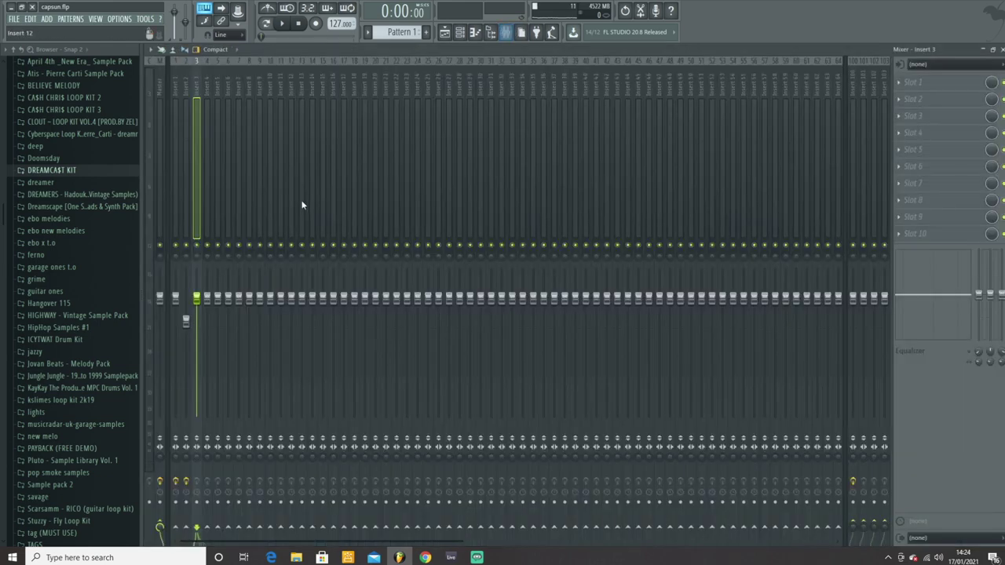
{"action": "left_click", "coordinate": [186, 322]}
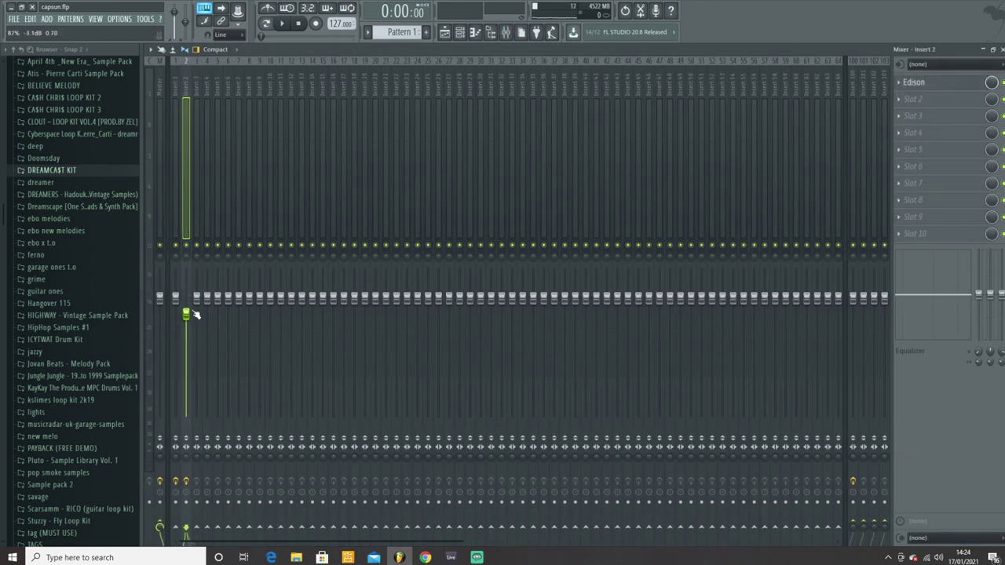
{"action": "left_click_drag", "start_coordinate": [196, 297], "coordinate": [196, 330]}
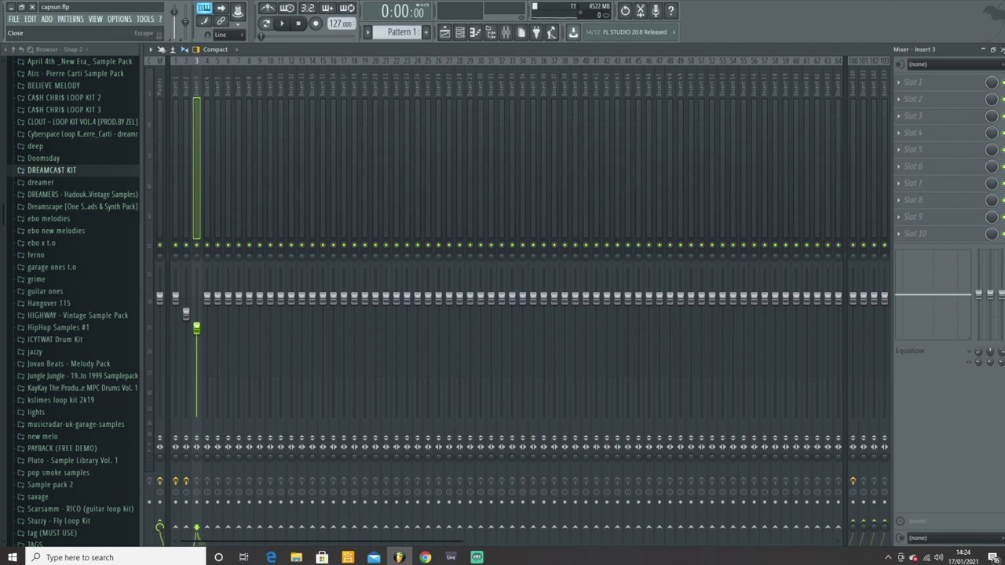
{"action": "left_click", "coordinate": [1003, 51]}
Copy the second channel's notes into the new capsun - 2021-Jan-17_2 channel and play the result with the chord layers
{"action": "right_click", "coordinate": [329, 223]}
{"action": "right_click", "coordinate": [324, 203]}
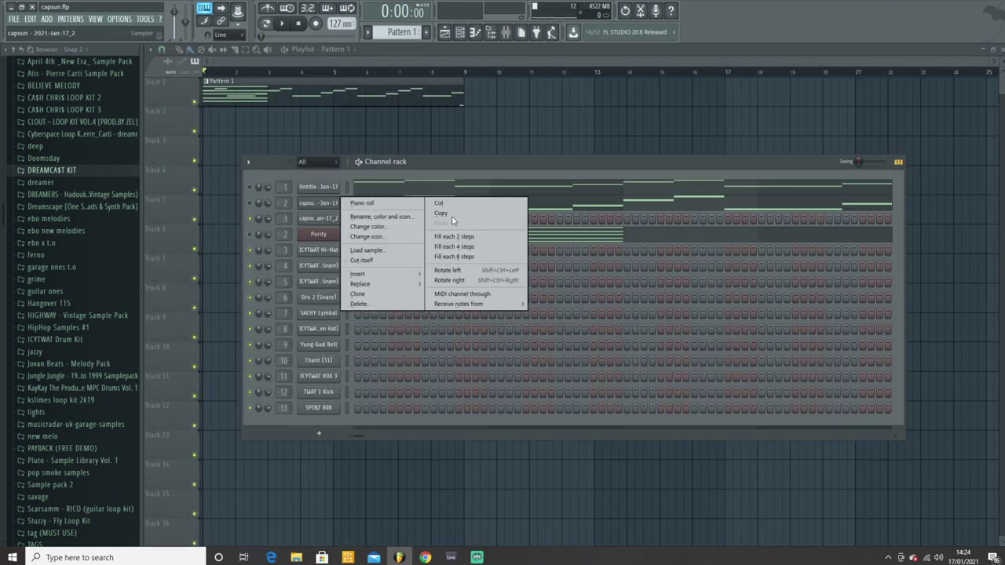
{"action": "left_click", "coordinate": [451, 214]}
{"action": "right_click", "coordinate": [315, 221]}
{"action": "left_click", "coordinate": [442, 240]}
{"action": "key", "text": "space"}
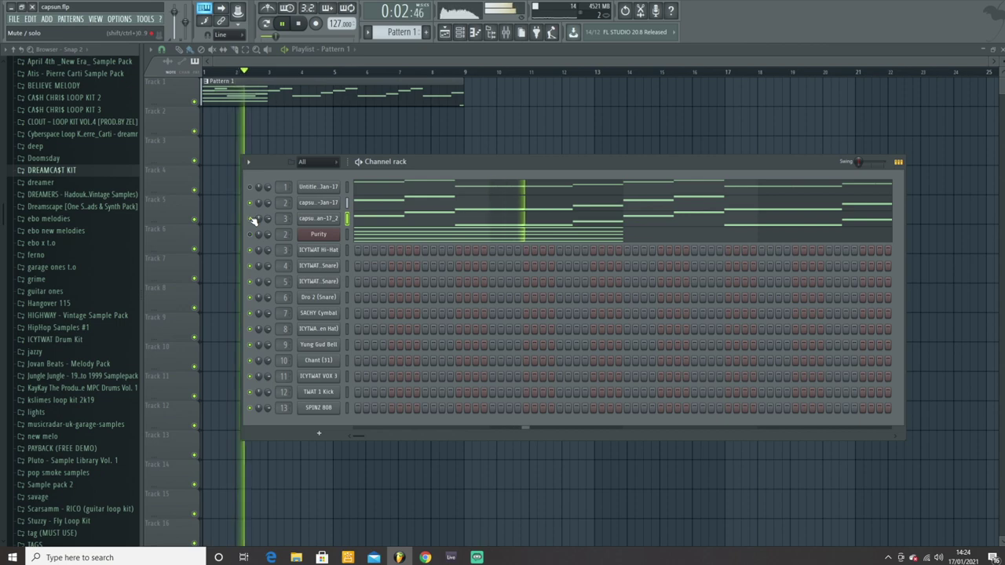
{"action": "key", "text": "space"}
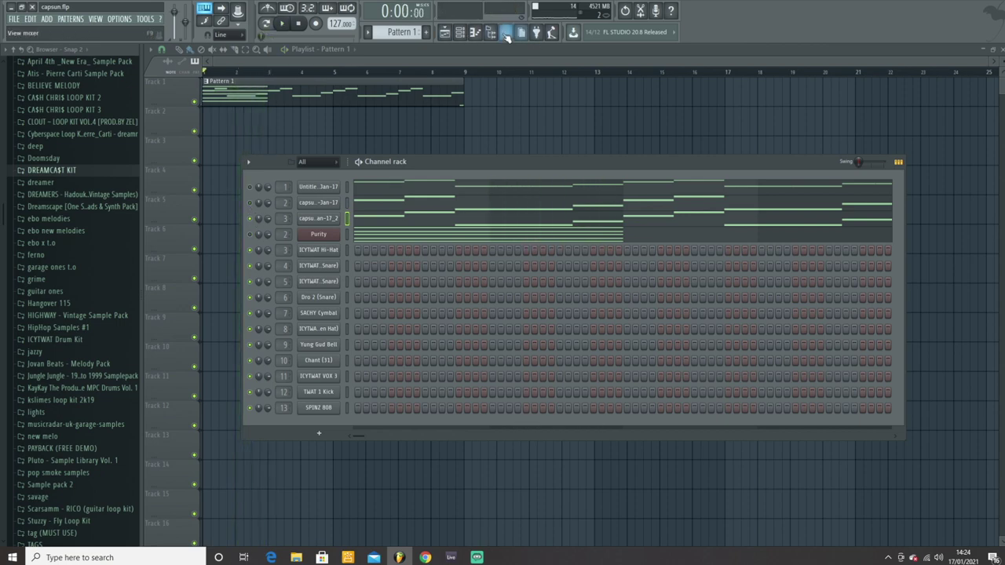
Load Fruity Parametric EQ 2 on Insert 3 and pull bands 1 and 7 fully down to roll off lows and highs
{"action": "left_click", "coordinate": [505, 33]}
{"action": "left_click", "coordinate": [939, 85]}
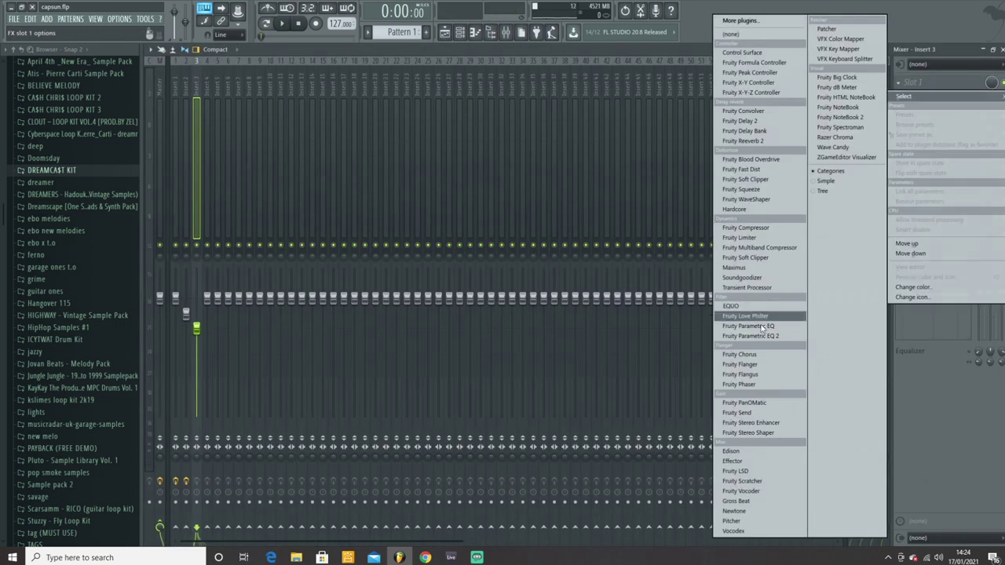
{"action": "left_click", "coordinate": [754, 317]}
{"action": "left_click_drag", "start_coordinate": [198, 183], "coordinate": [229, 227]}
{"action": "left_click_drag", "start_coordinate": [337, 183], "coordinate": [327, 227]}
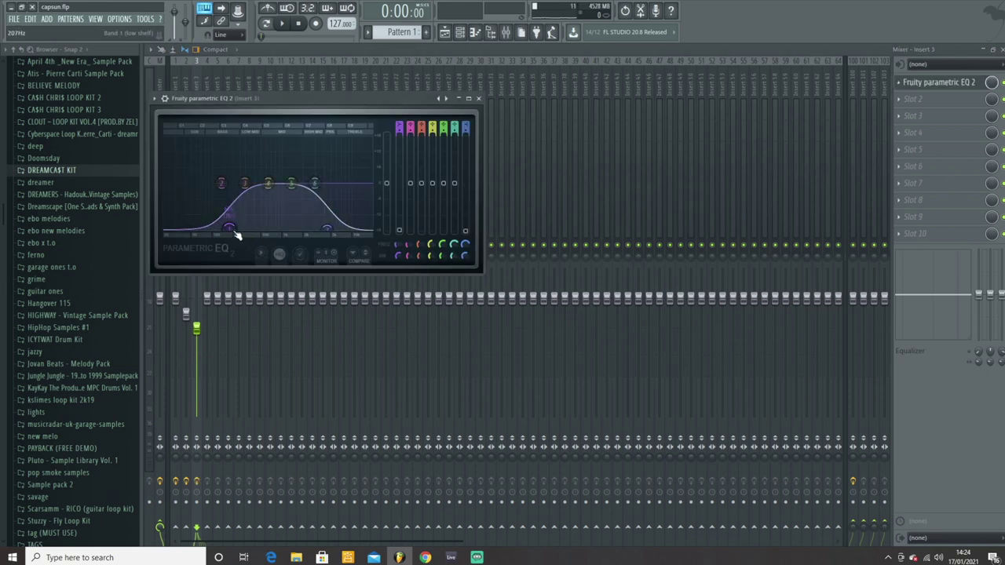
Fine-tune the low and high cutoffs of the Insert 3 EQ and slightly boost bands 3, 4 and 5
{"action": "left_click_drag", "start_coordinate": [230, 229], "coordinate": [231, 231]}
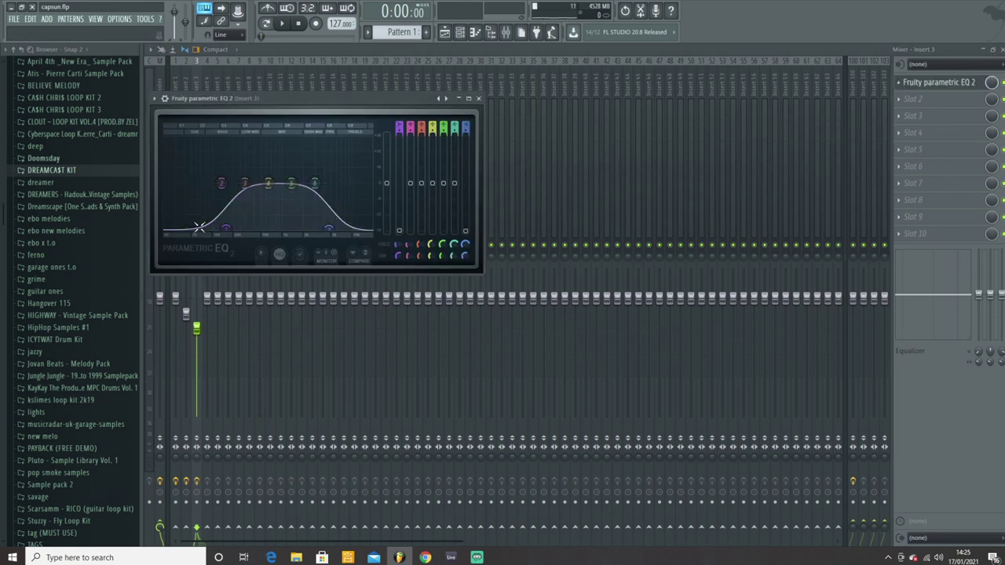
{"action": "left_click_drag", "start_coordinate": [223, 229], "coordinate": [223, 231]}
{"action": "left_click_drag", "start_coordinate": [329, 230], "coordinate": [331, 230]}
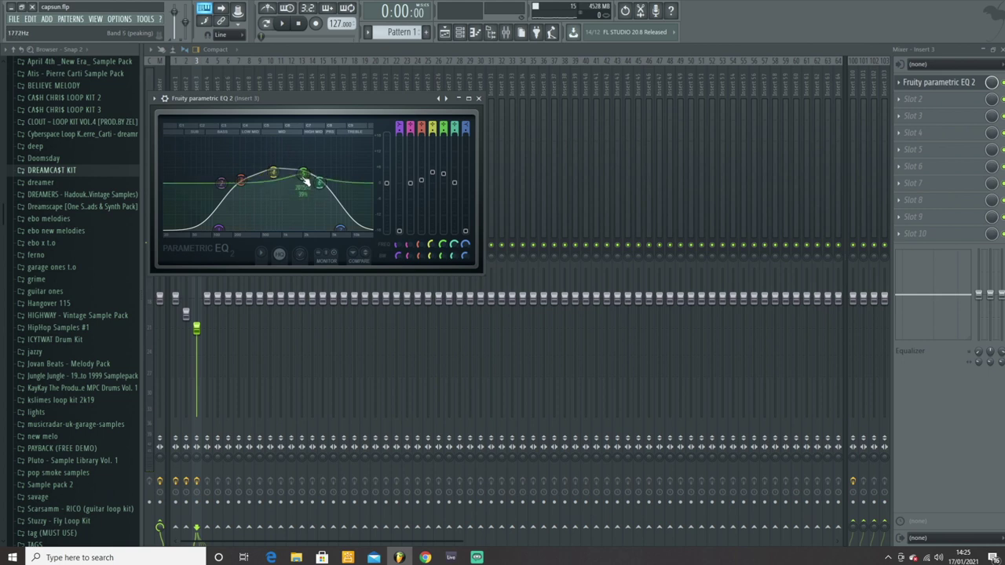
{"action": "left_click_drag", "start_coordinate": [273, 172], "coordinate": [281, 172]}
{"action": "left_click", "coordinate": [241, 181]}
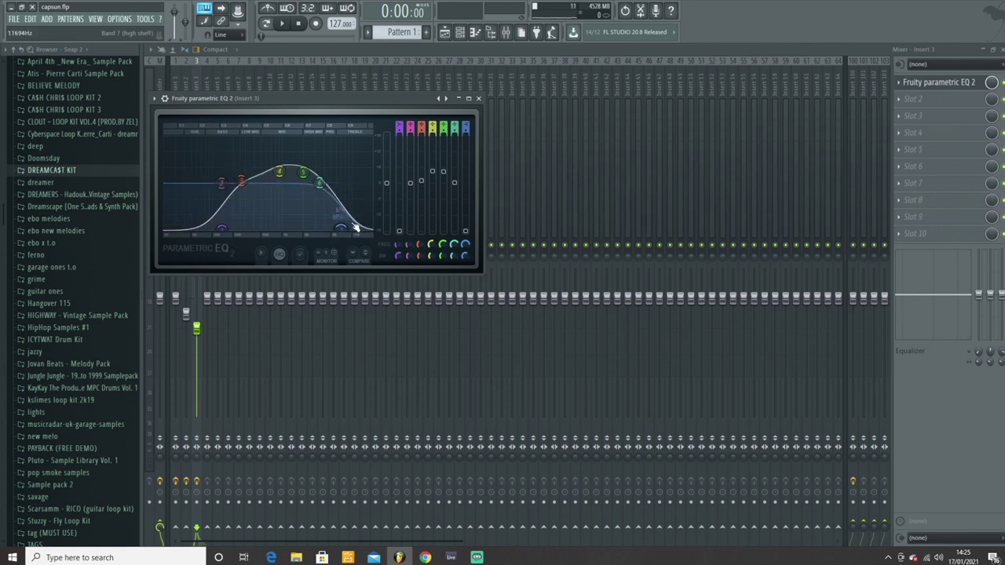
Audition the Insert 3 EQ, move band 1's cutoff lower, shift band 2 down in frequency and gain, and close the EQ
{"action": "key", "text": "space"}
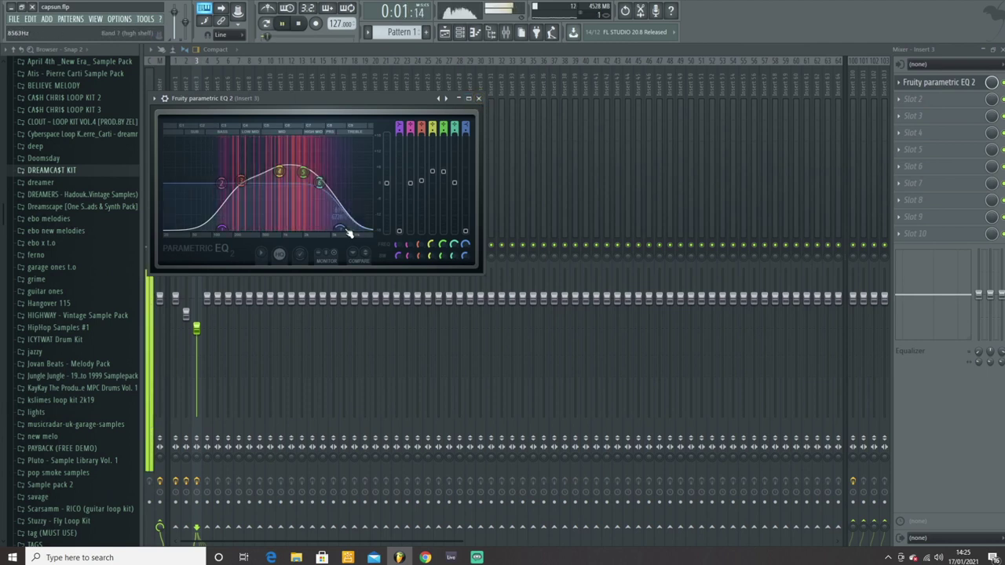
{"action": "left_click_drag", "start_coordinate": [222, 229], "coordinate": [212, 229]}
{"action": "left_click_drag", "start_coordinate": [222, 184], "coordinate": [189, 212]}
{"action": "left_click", "coordinate": [478, 98]}
{"action": "key", "text": "space"}
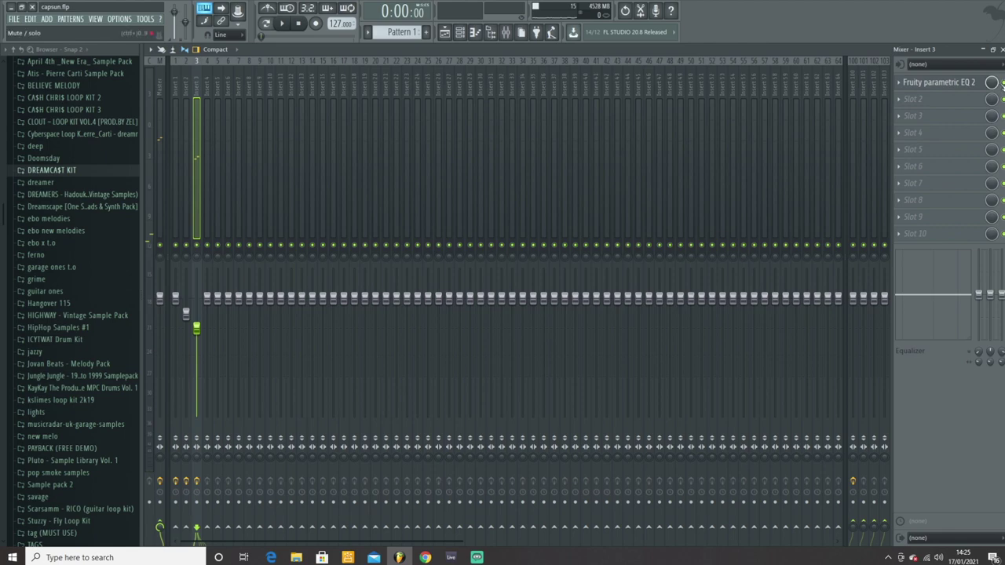
Raise the Insert 2 and Insert 3 faders slightly while the pattern plays, balancing the two chord layers
{"action": "left_click", "coordinate": [1002, 49]}
{"action": "left_click", "coordinate": [510, 32]}
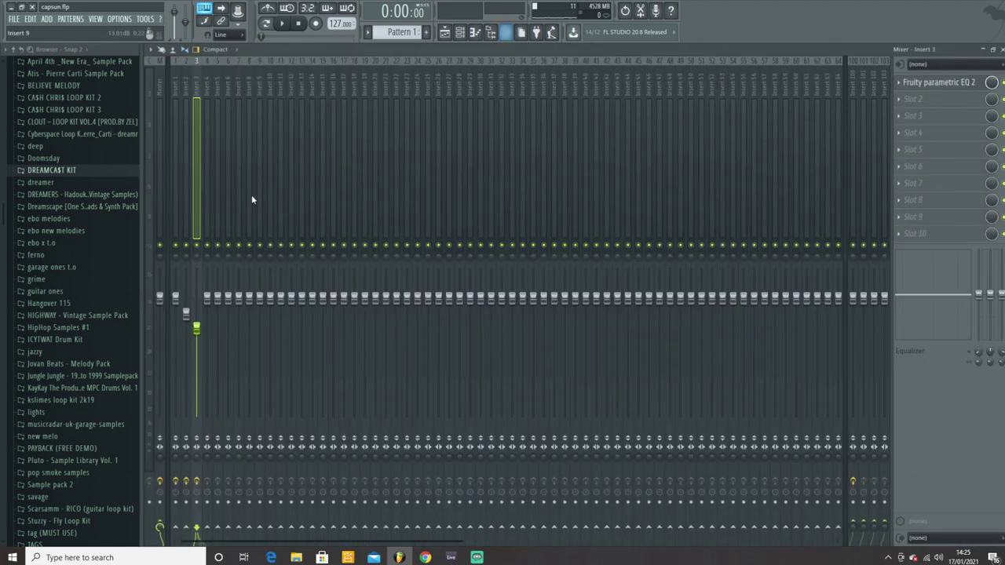
{"action": "key", "text": "space"}
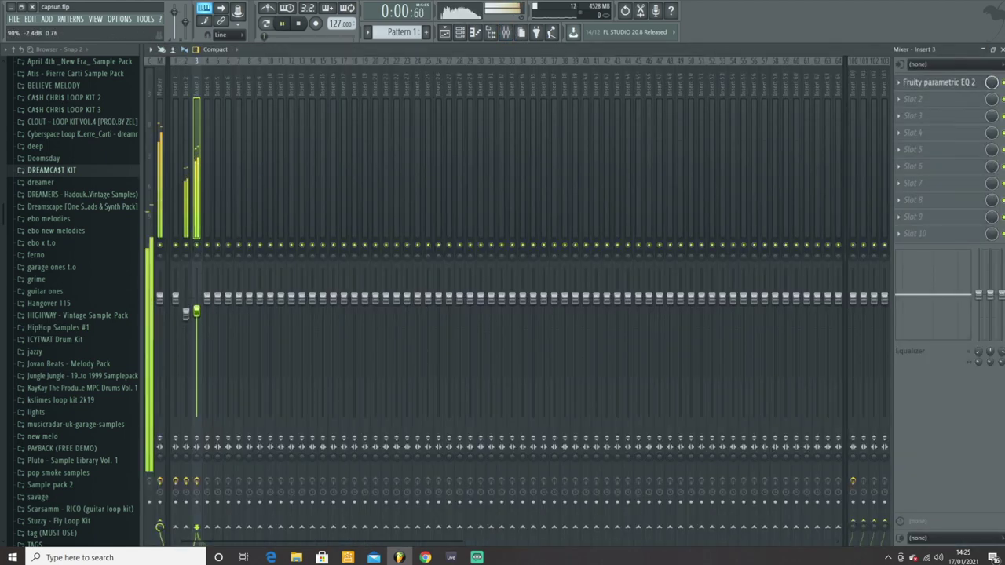
{"action": "mouse_move", "coordinate": [197, 323]}
{"action": "left_mouse_down"}
{"action": "mouse_move", "coordinate": [187, 309]}
{"action": "mouse_move", "coordinate": [196, 315]}
{"action": "left_mouse_up"}
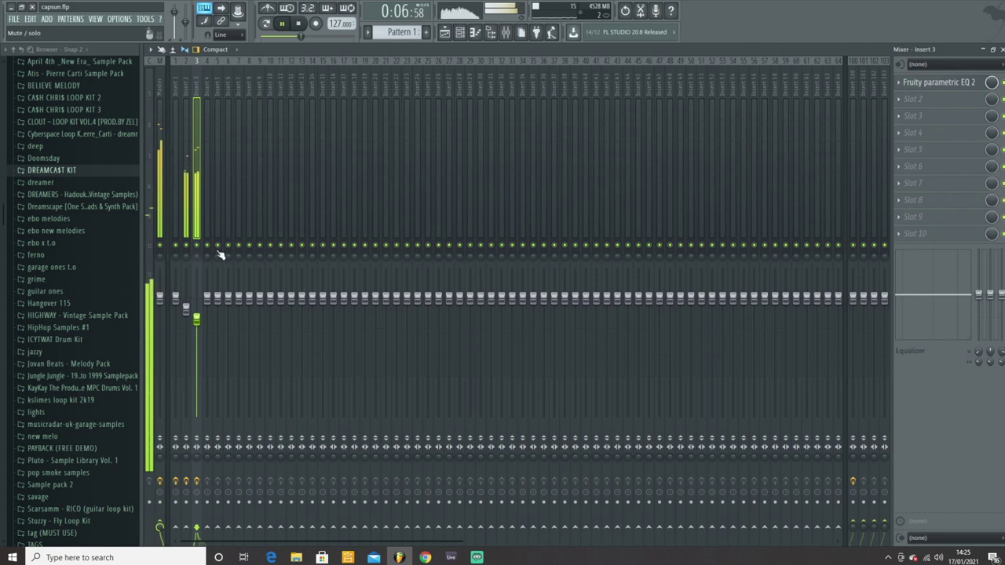
{"action": "key", "text": "space"}
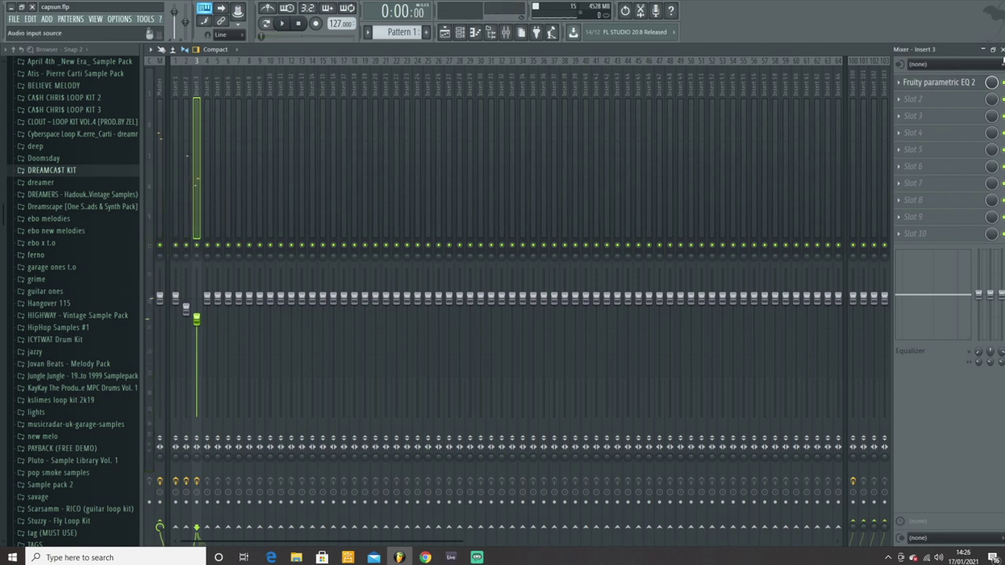
{"action": "left_click", "coordinate": [1001, 48]}
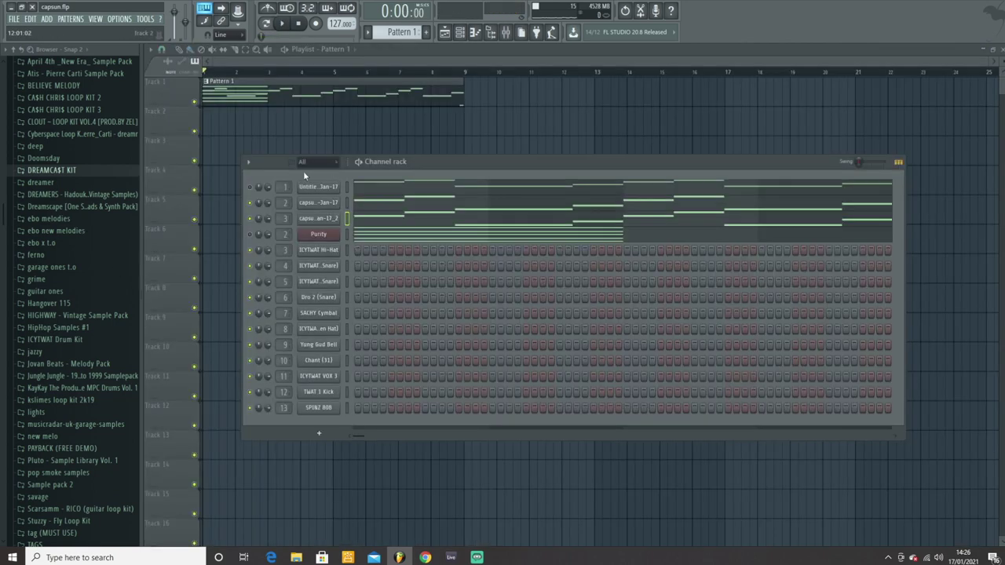
Play all three layers with the first melody channel unmuted and select all of its notes in the piano roll
{"action": "key", "text": "space"}
{"action": "left_click", "coordinate": [506, 31]}
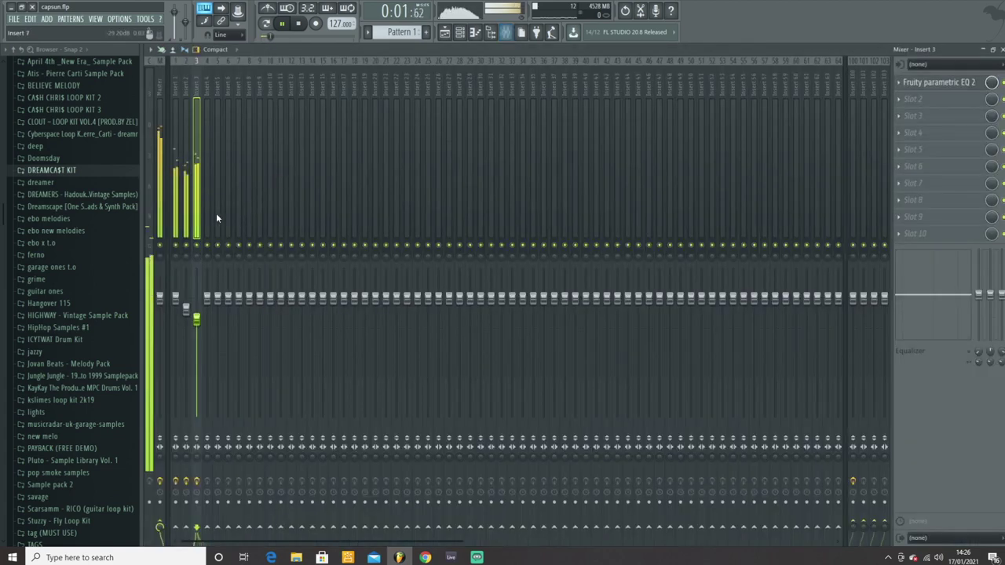
{"action": "left_click", "coordinate": [463, 34]}
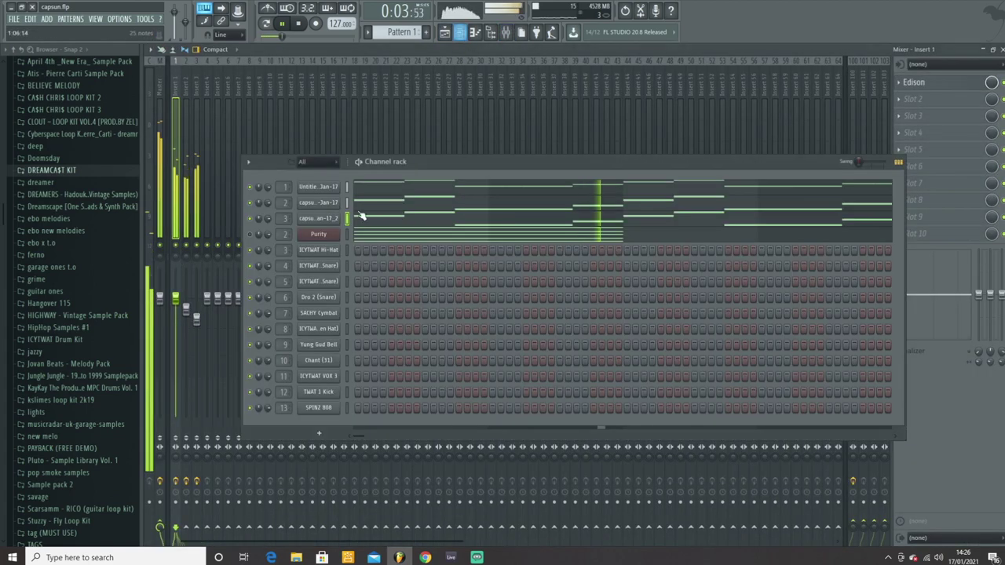
{"action": "left_click", "coordinate": [361, 215]}
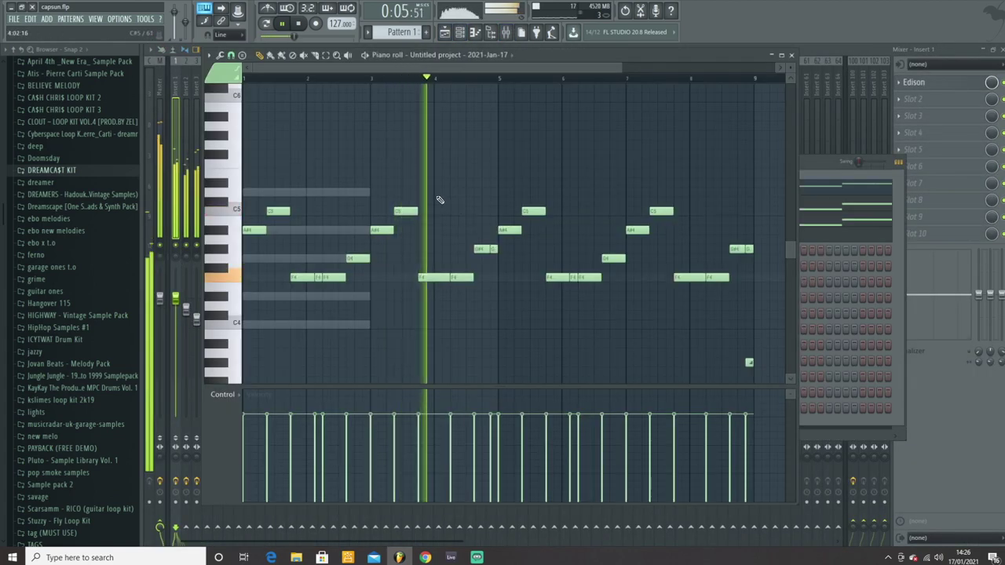
{"action": "key", "text": "ctrl+a"}
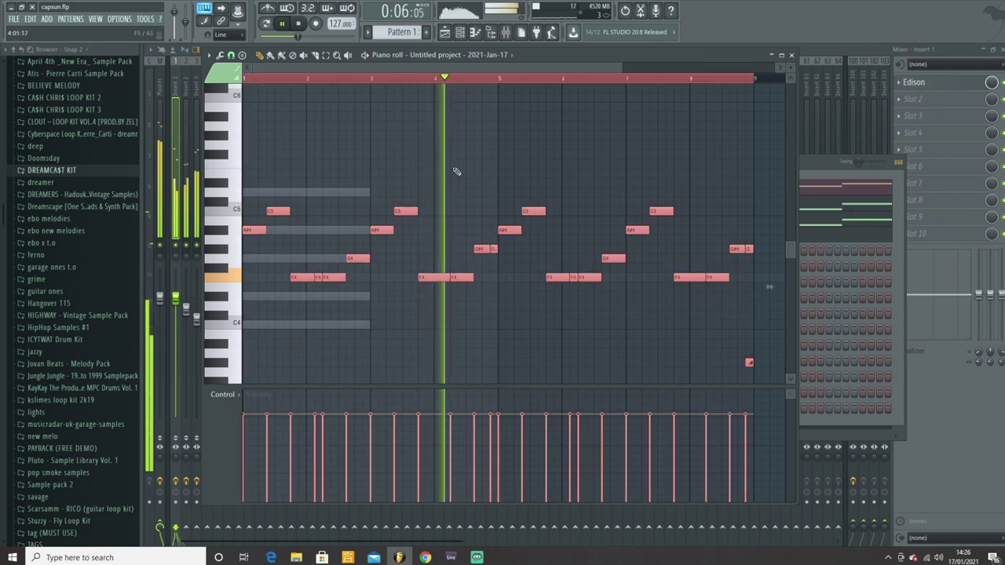
{"action": "left_click", "coordinate": [791, 55]}
Solo Insert 1, lower its fader slightly and remove Edison from its first effect slot
{"action": "left_click", "coordinate": [179, 304]}
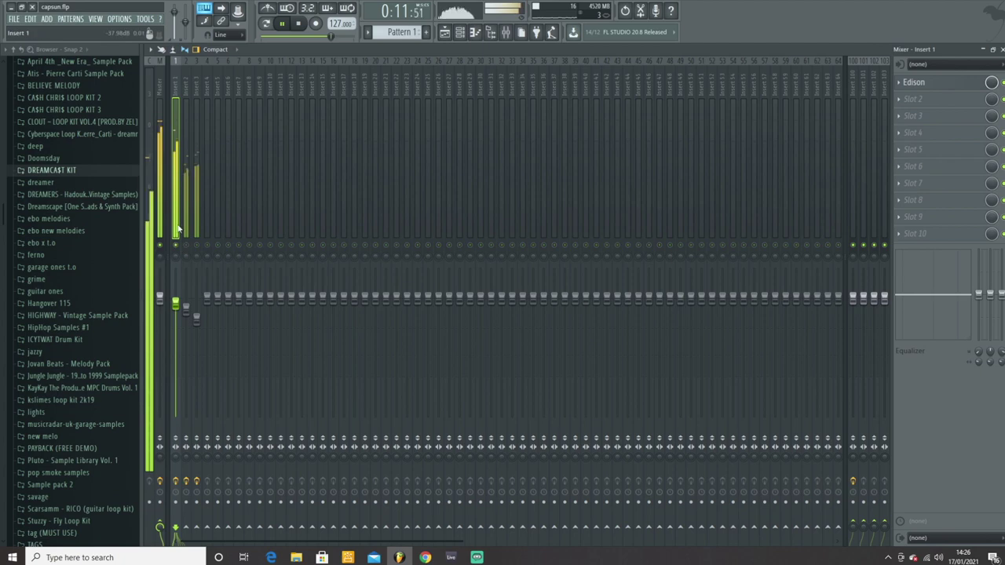
{"action": "left_click", "coordinate": [901, 82]}
{"action": "mouse_move", "coordinate": [915, 100]}
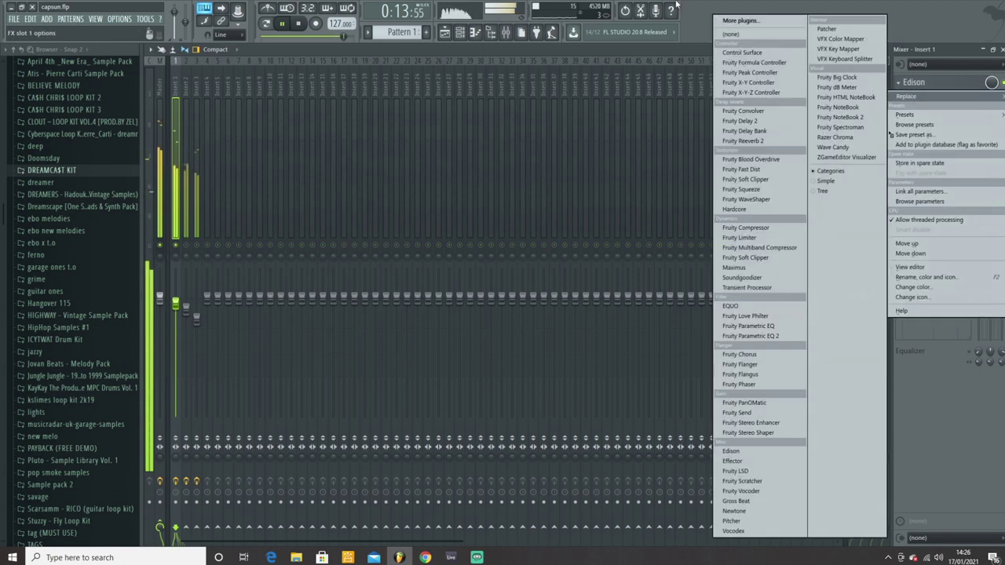
{"action": "left_click", "coordinate": [732, 35]}
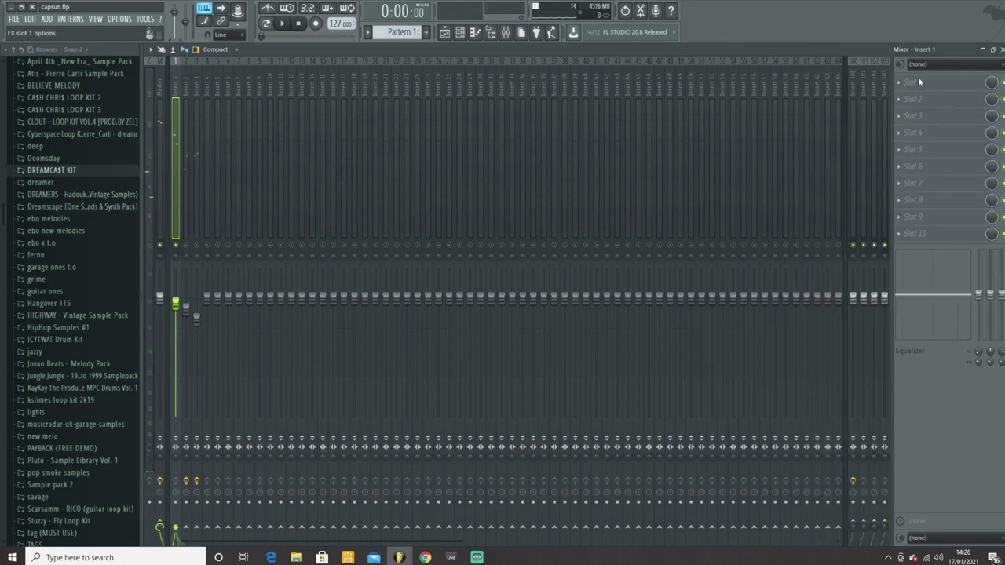
Load Fruity Parametric EQ 2 on Insert 1, cut band 1 to -18 dB at about 123 Hz and start playback
{"action": "left_click", "coordinate": [921, 82]}
{"action": "left_click", "coordinate": [788, 209]}
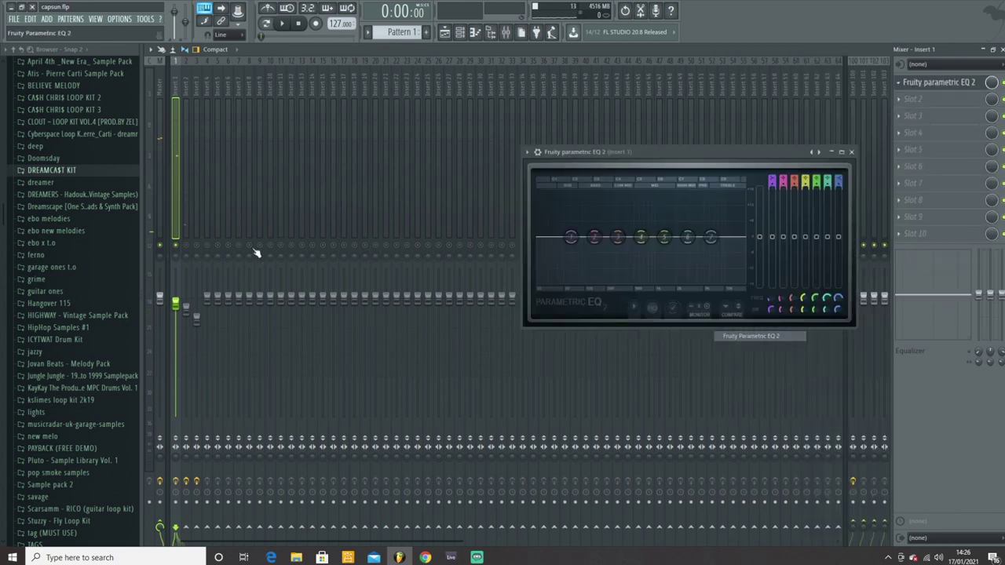
{"action": "left_click_drag", "start_coordinate": [571, 237], "coordinate": [598, 284]}
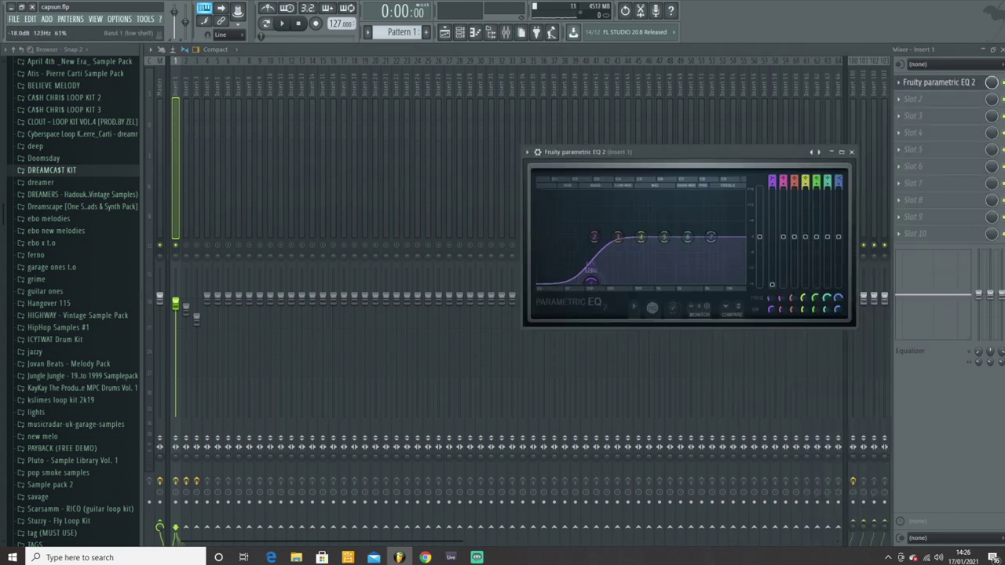
{"action": "key", "text": "space"}
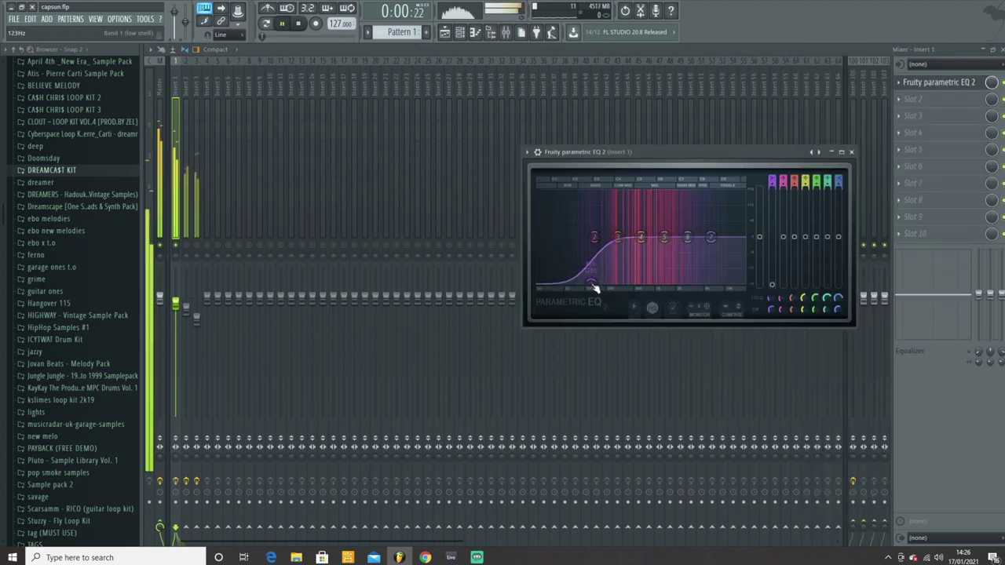
Unmute Inserts 2 and 3, raise Insert 1 slightly, and set Insert 2 to about -4.5 dB and Insert 3 to about -6.3 dB
{"action": "left_click", "coordinate": [186, 245]}
{"action": "left_click_drag", "start_coordinate": [178, 304], "coordinate": [186, 327]}
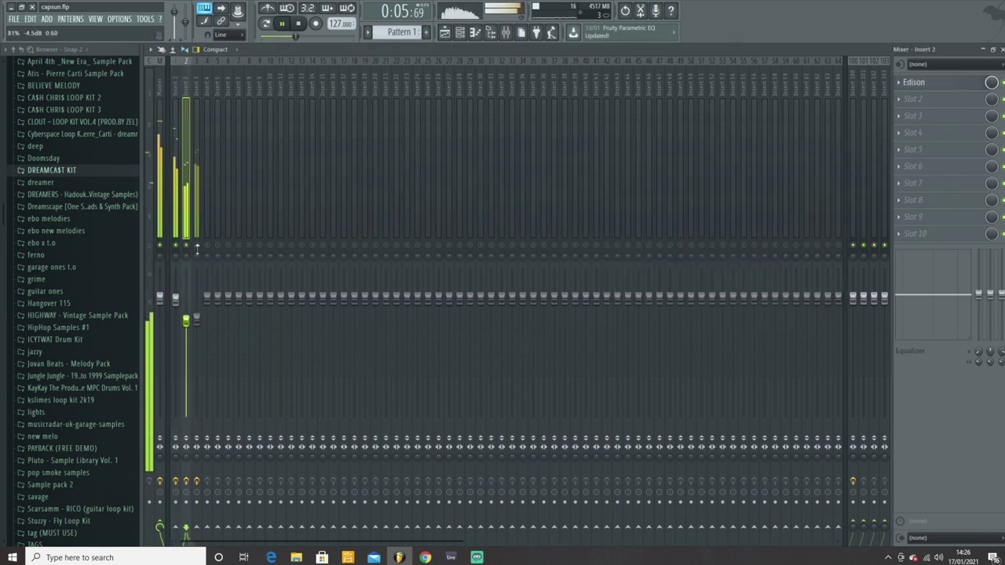
{"action": "scroll", "coordinate": [196, 314], "scroll_direction": "down", "scroll_amount": 3}
{"action": "left_click", "coordinate": [198, 329]}
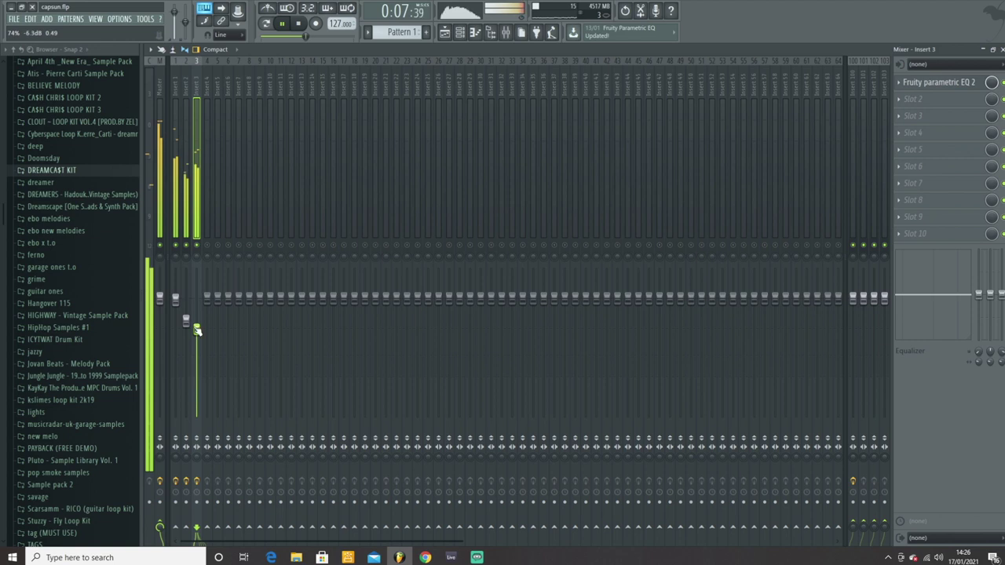
Rebalance the three melody layers by raising the Insert 2 and Insert 3 faders slightly
{"action": "mouse_move", "coordinate": [187, 322]}
{"action": "left_mouse_down"}
{"action": "mouse_move", "coordinate": [187, 314]}
{"action": "mouse_move", "coordinate": [197, 323]}
{"action": "left_mouse_up"}
{"action": "left_click", "coordinate": [175, 301]}
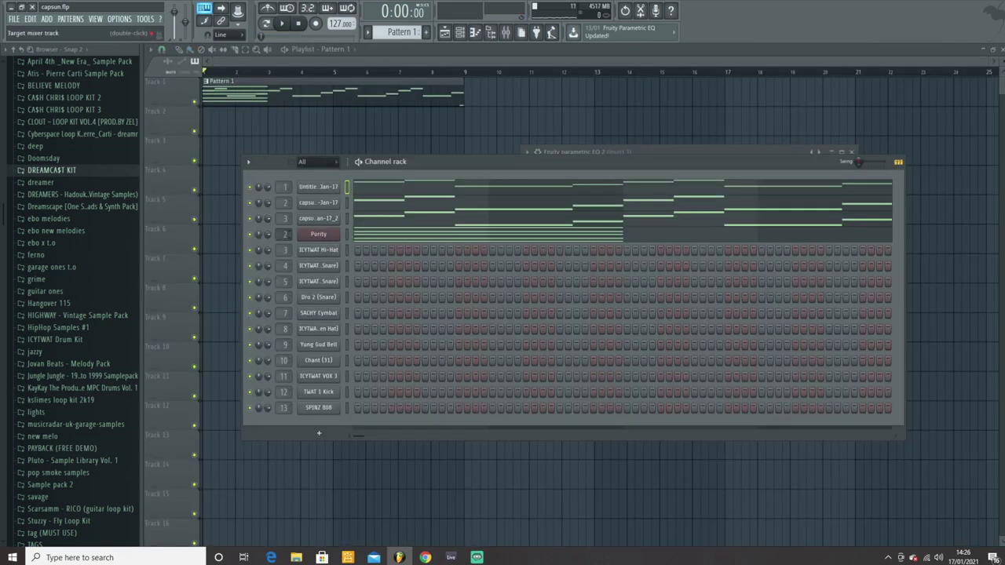
Route Purity to mixer track 4, clone its channel and route the clone to mixer track 5
{"action": "right_click", "coordinate": [336, 234]}
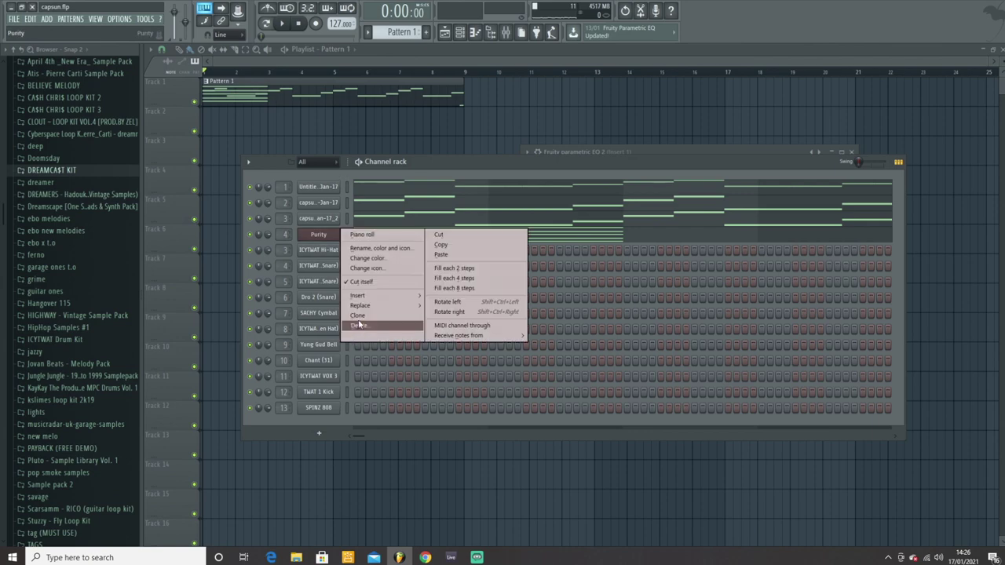
{"action": "left_click", "coordinate": [358, 315]}
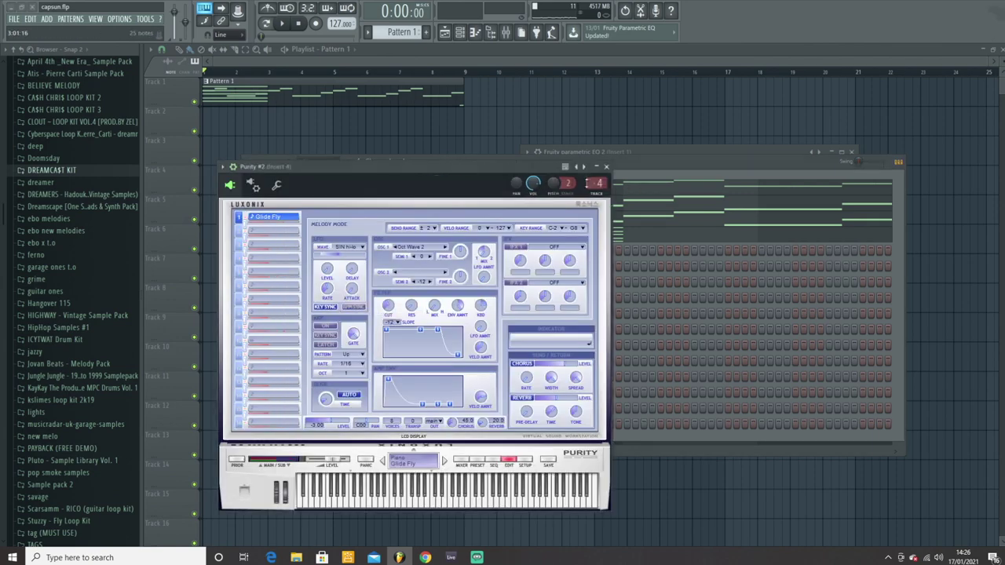
{"action": "left_click", "coordinate": [607, 167]}
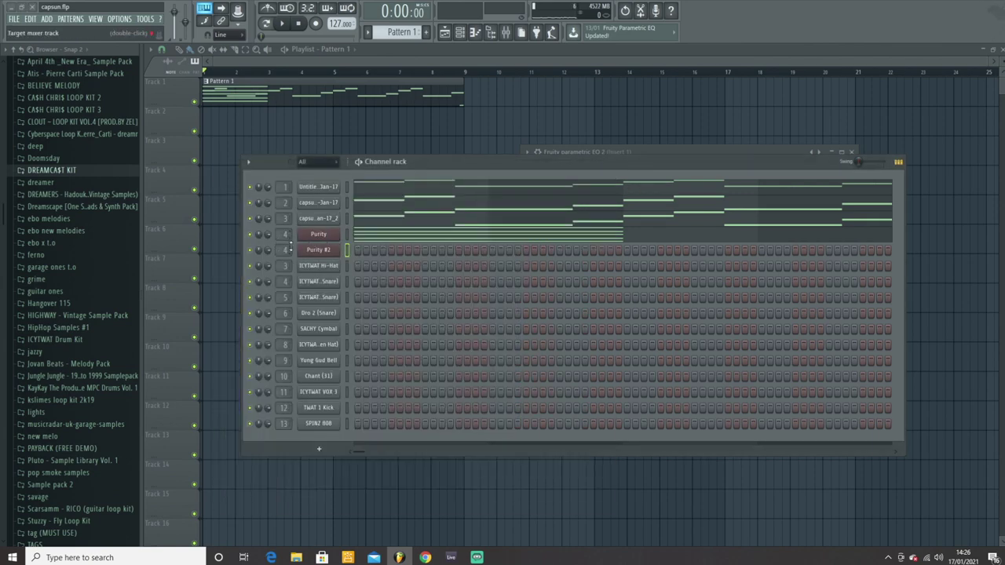
{"action": "scroll", "coordinate": [286, 250], "scroll_direction": "up", "scroll_amount": 1}
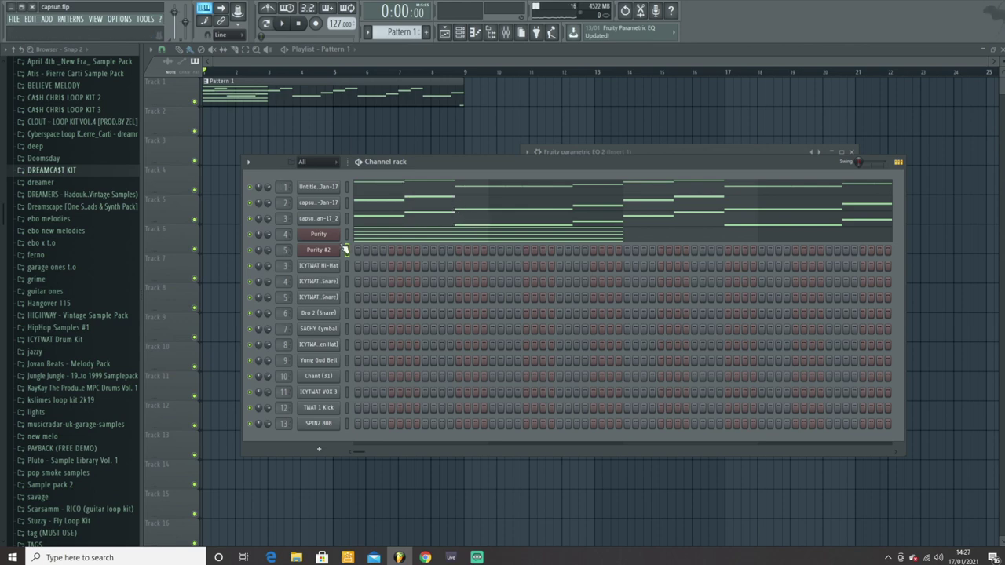
Clone the Purity #2 channel to add another Purity instance
{"action": "left_click", "coordinate": [322, 235]}
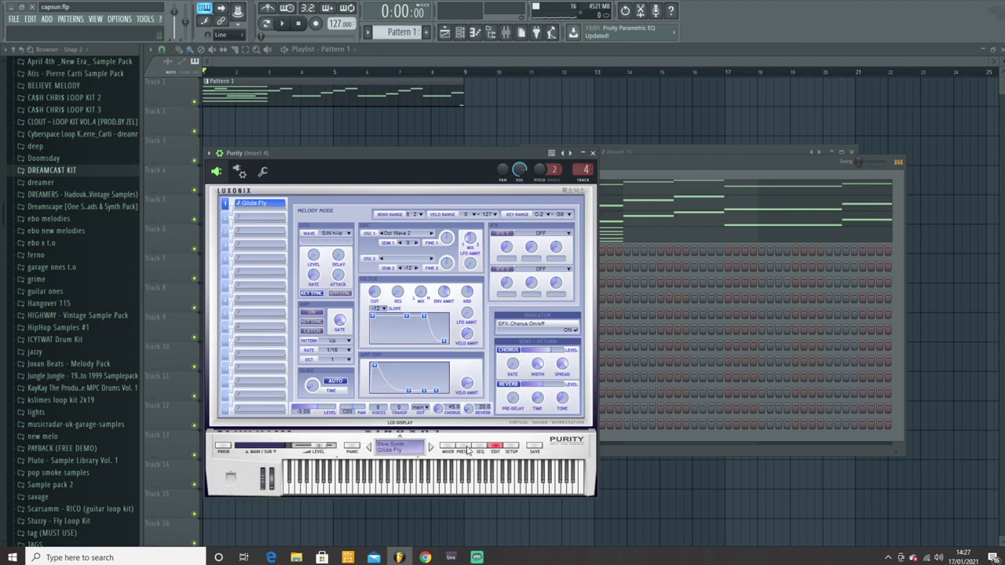
{"action": "key", "text": "Escape"}
{"action": "right_click", "coordinate": [340, 247]}
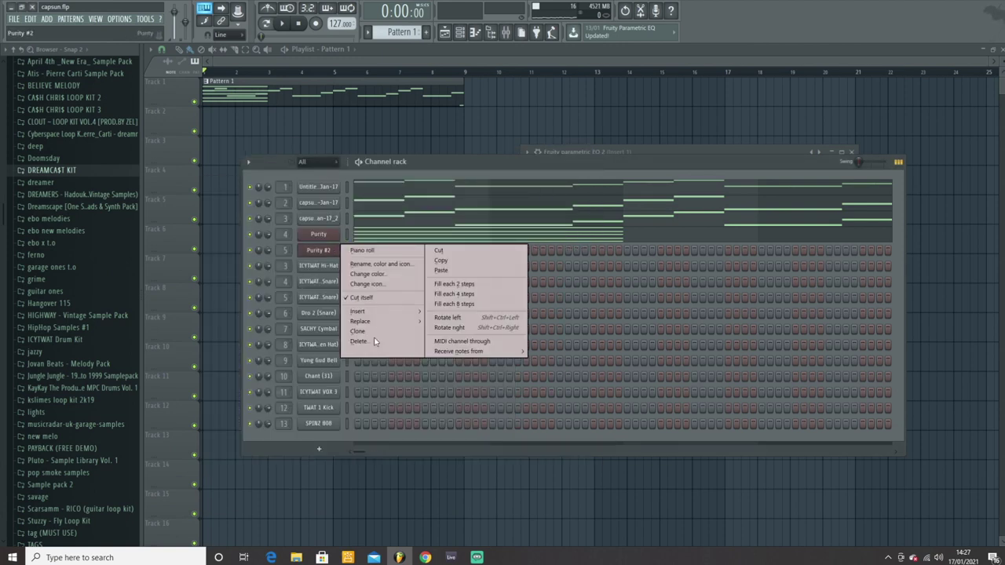
{"action": "left_click", "coordinate": [375, 333]}
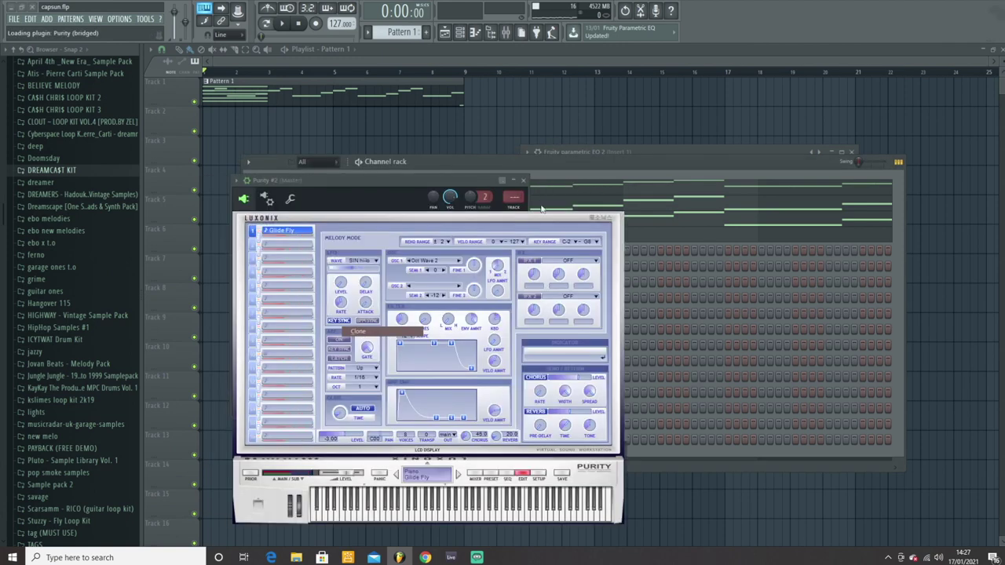
{"action": "left_click", "coordinate": [621, 181]}
Cut the existing notes from the original Purity channel and load the Mutiano preset from its Piano category
{"action": "left_click", "coordinate": [347, 235]}
{"action": "key", "text": "ctrl+x"}
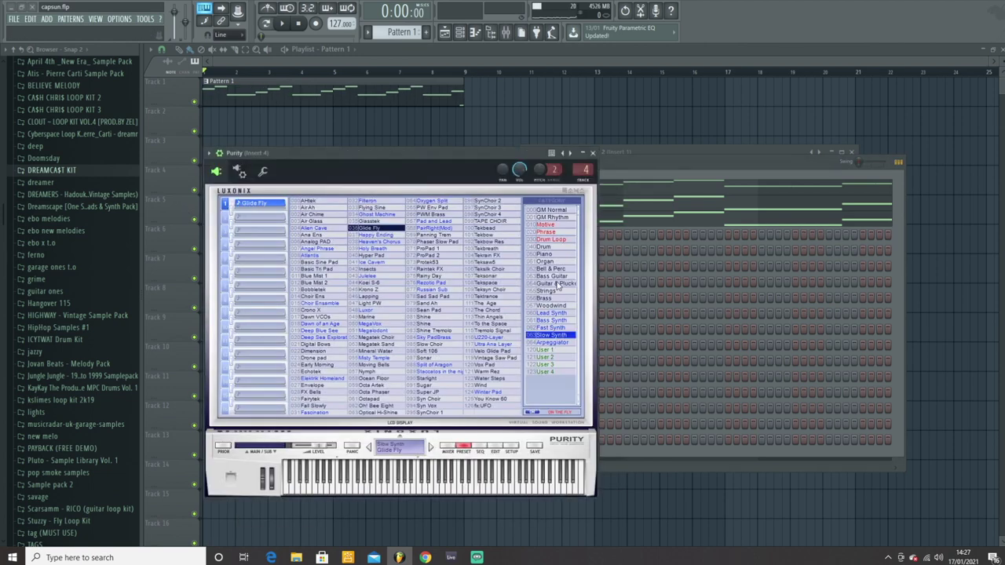
{"action": "left_click", "coordinate": [545, 254]}
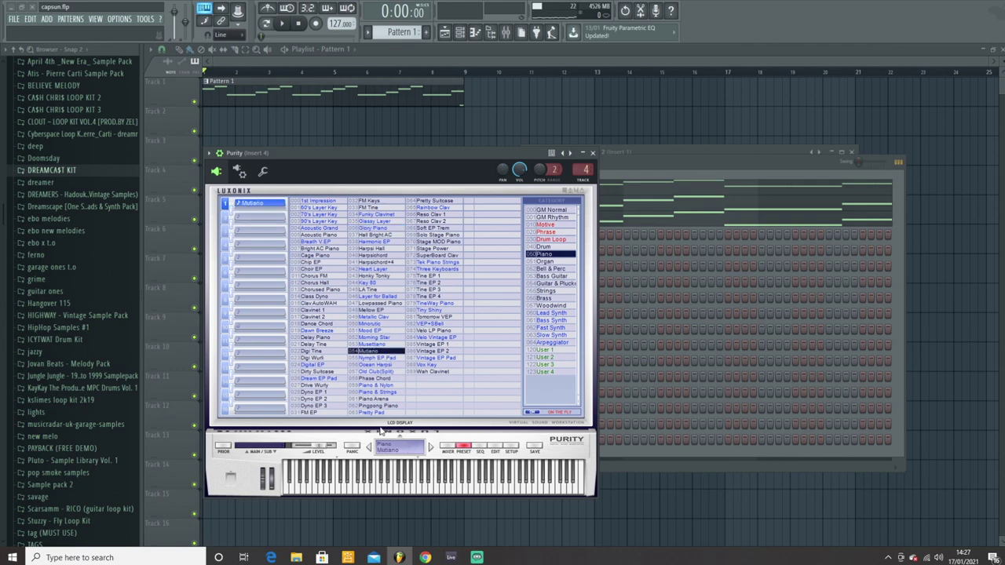
Lay out the chord progression in Purity's piano roll and repeat the first four bars to fill eight
{"action": "key", "text": "F7"}
{"action": "left_click_drag", "start_coordinate": [367, 231], "coordinate": [276, 213]}
{"action": "left_click_drag", "start_coordinate": [304, 278], "coordinate": [353, 260]}
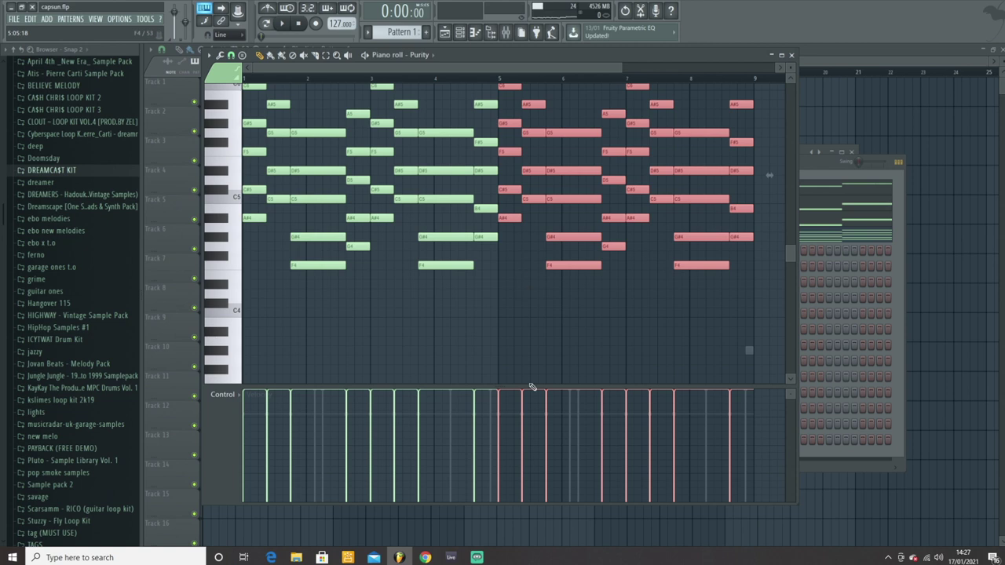
{"action": "key", "text": "ctrl+d"}
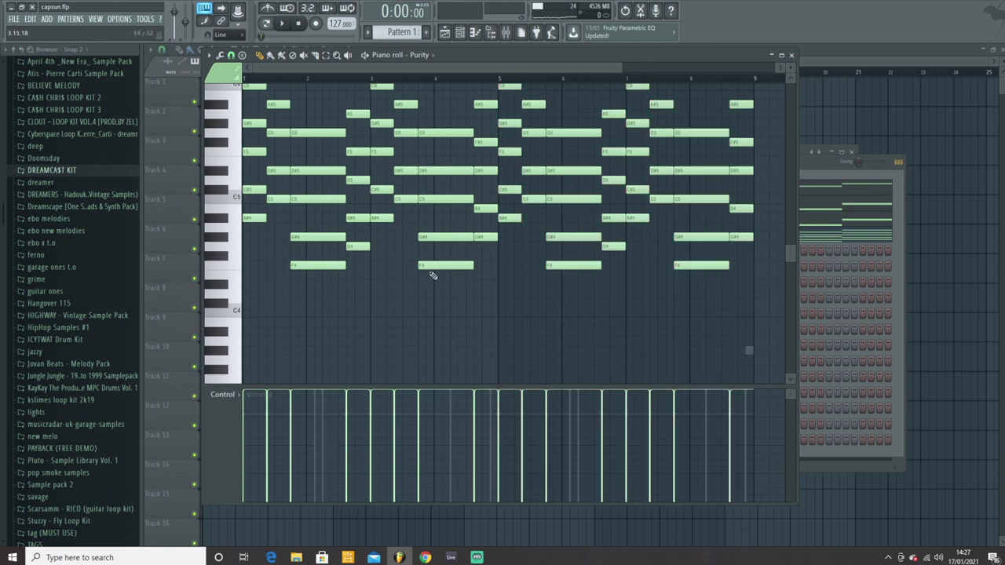
Select all of Purity's chord notes and lower their velocity together
{"action": "key", "text": "ctrl+a"}
{"action": "scroll", "coordinate": [445, 320], "scroll_direction": "down", "scroll_amount": 5}
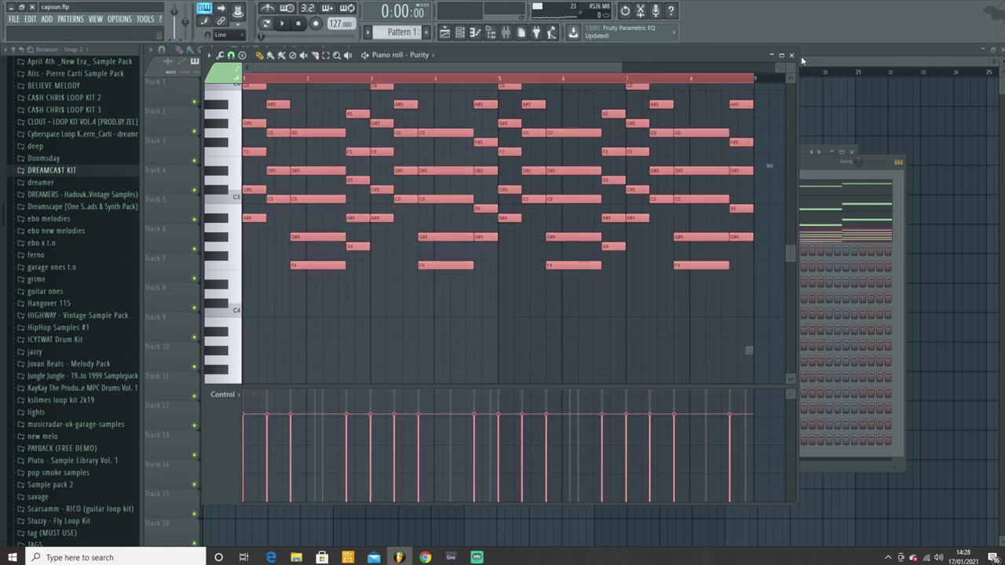
{"action": "scroll", "coordinate": [506, 162], "scroll_direction": "up", "scroll_amount": 3}
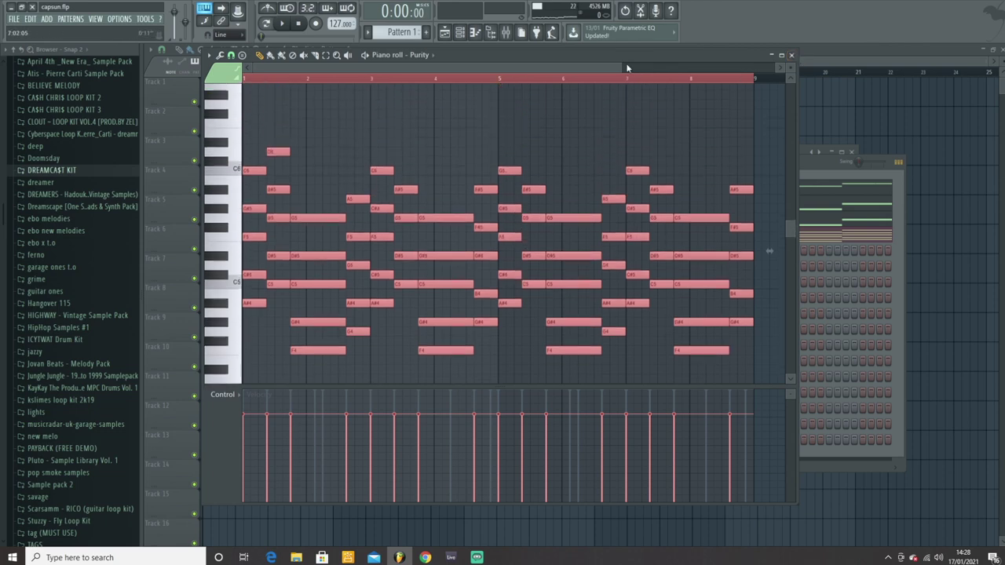
{"action": "scroll", "coordinate": [628, 68], "scroll_direction": "down", "scroll_amount": 2}
{"action": "scroll", "coordinate": [353, 370], "scroll_direction": "down", "scroll_amount": 2}
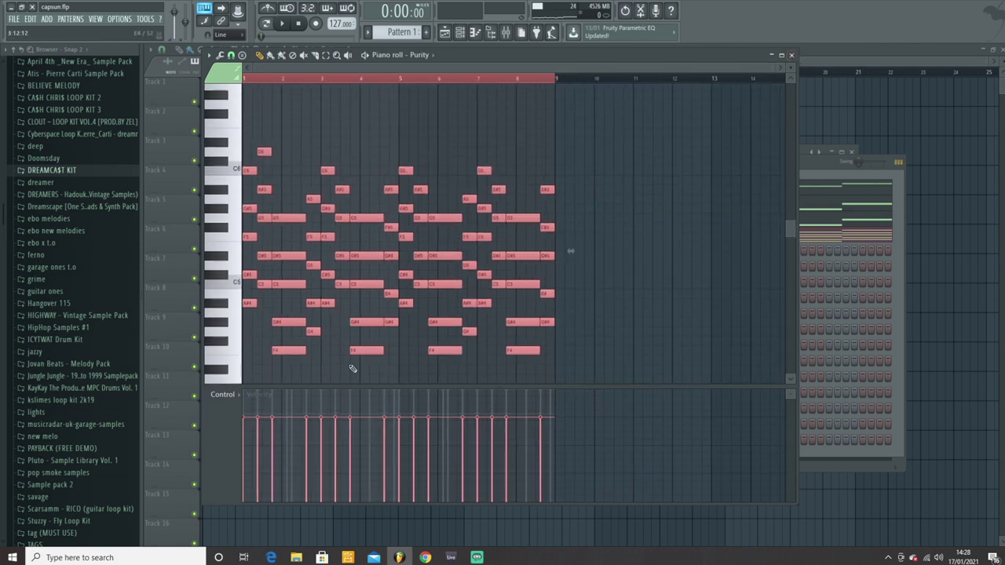
Play the pattern and set Purity's reverb level to about -10.6 dB on its edit page
{"action": "left_click", "coordinate": [793, 55]}
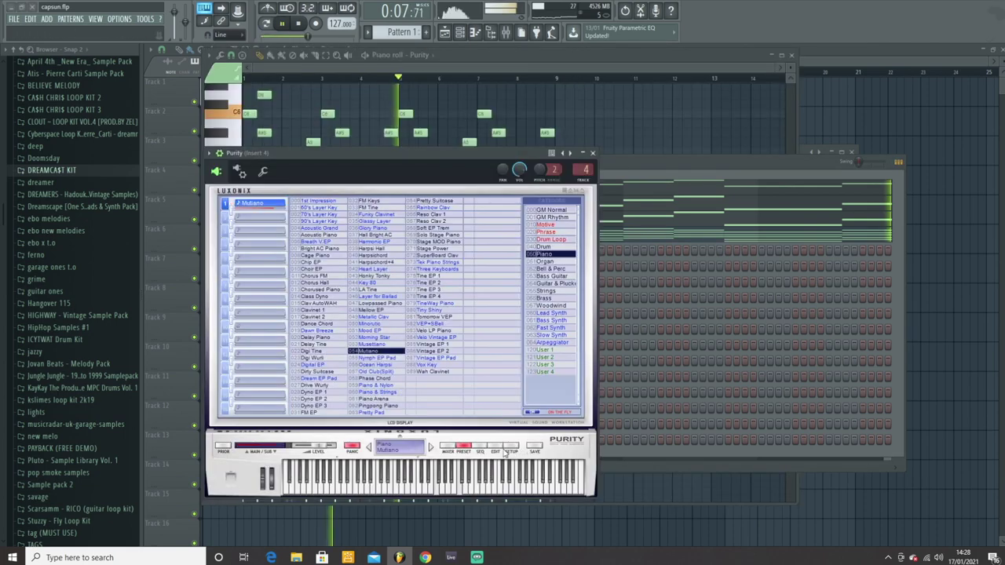
{"action": "left_click", "coordinate": [496, 447]}
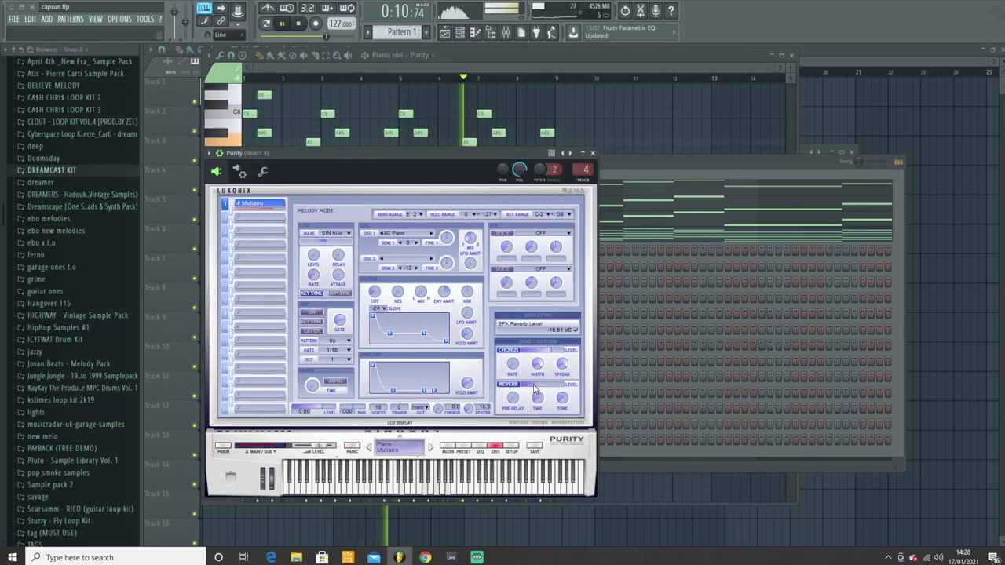
{"action": "left_click_drag", "start_coordinate": [542, 385], "coordinate": [532, 387]}
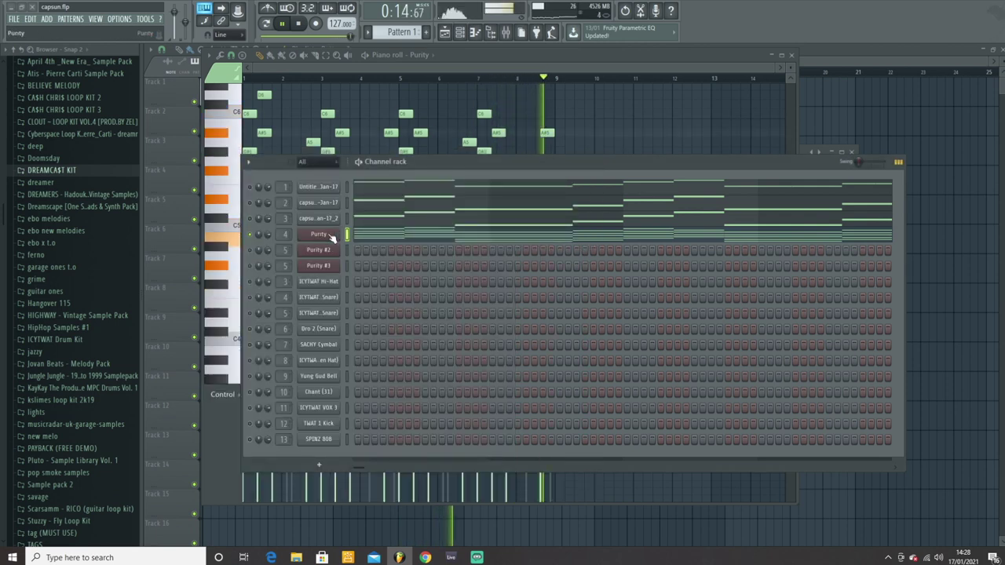
Chop all of Purity's chord notes into half-beat pieces in the piano roll and stop playback
{"action": "left_click", "coordinate": [404, 236]}
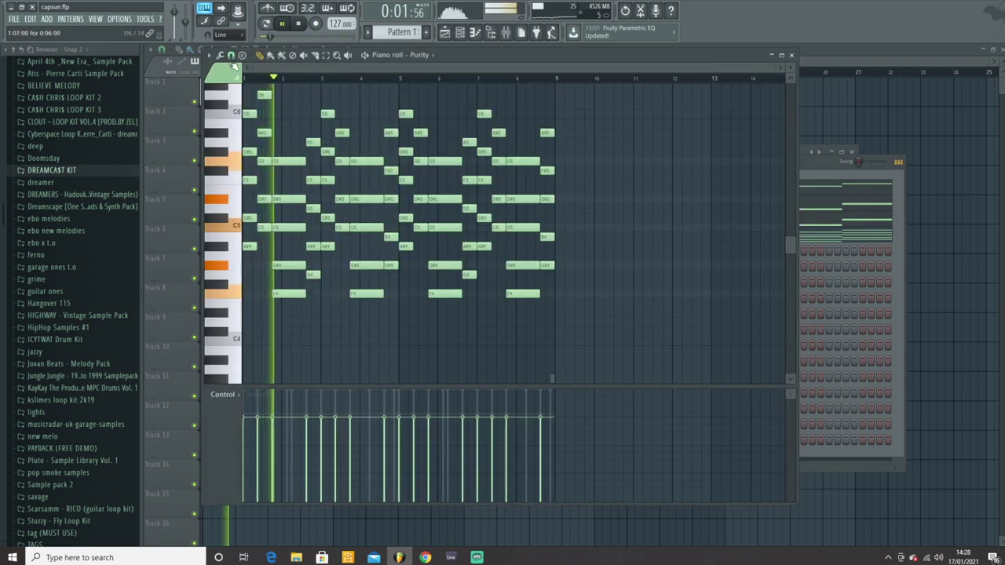
{"action": "scroll", "coordinate": [330, 173], "scroll_direction": "up", "scroll_amount": 2}
{"action": "left_click", "coordinate": [230, 55]}
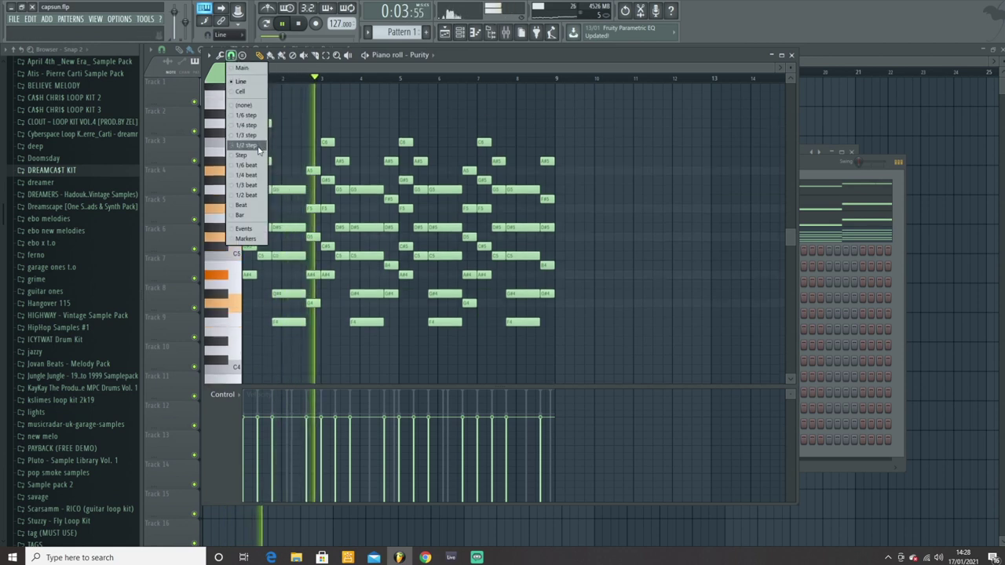
{"action": "left_click", "coordinate": [247, 125]}
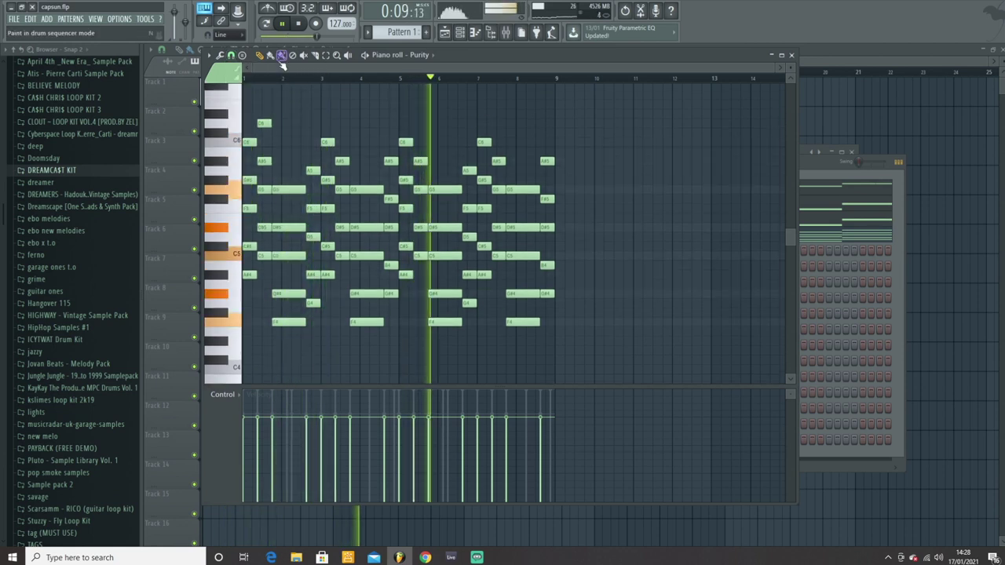
{"action": "key", "text": "ctrl+a"}
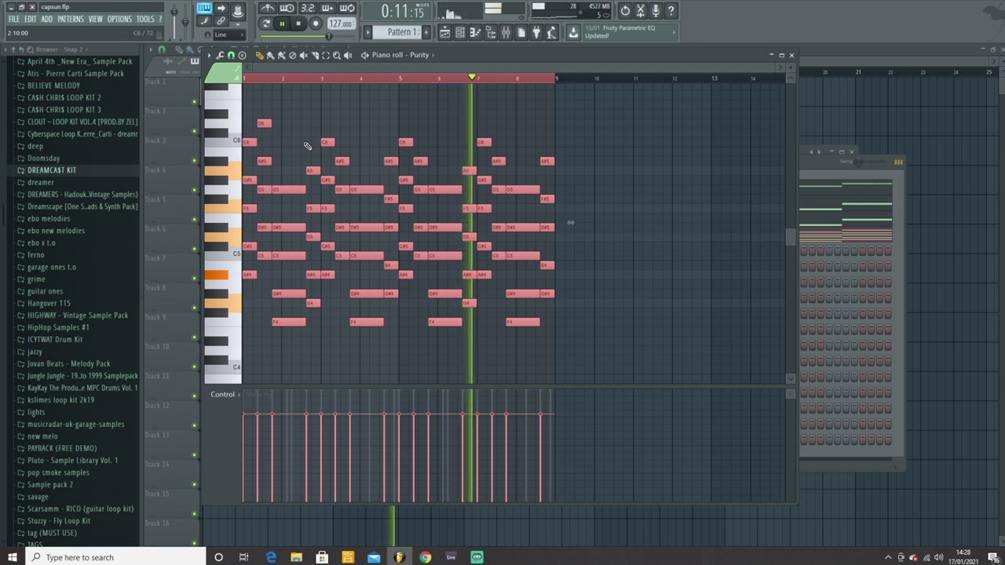
{"action": "key", "text": "ctrl+u"}
{"action": "left_click", "coordinate": [487, 348], "text": "ctrl"}
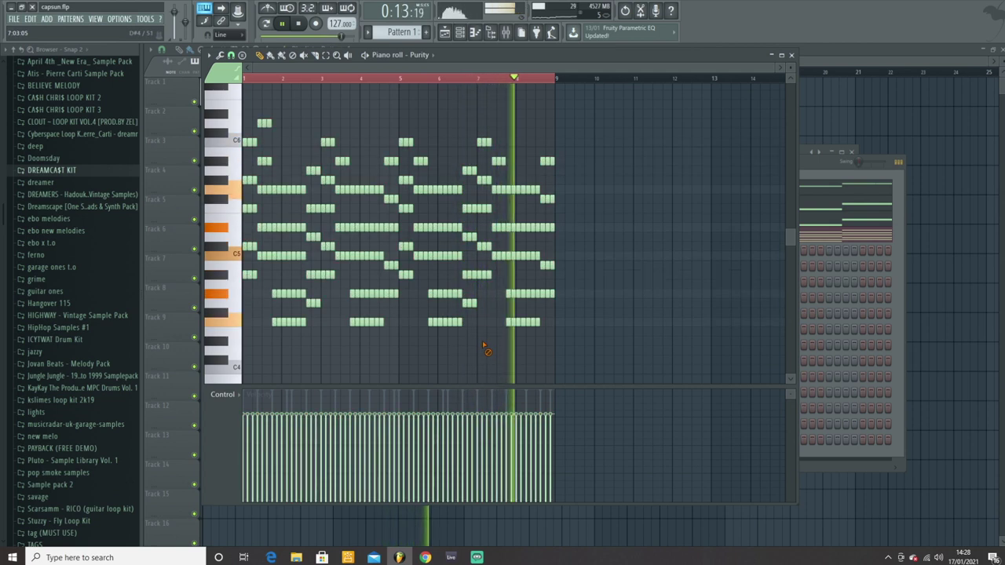
{"action": "key", "text": "space"}
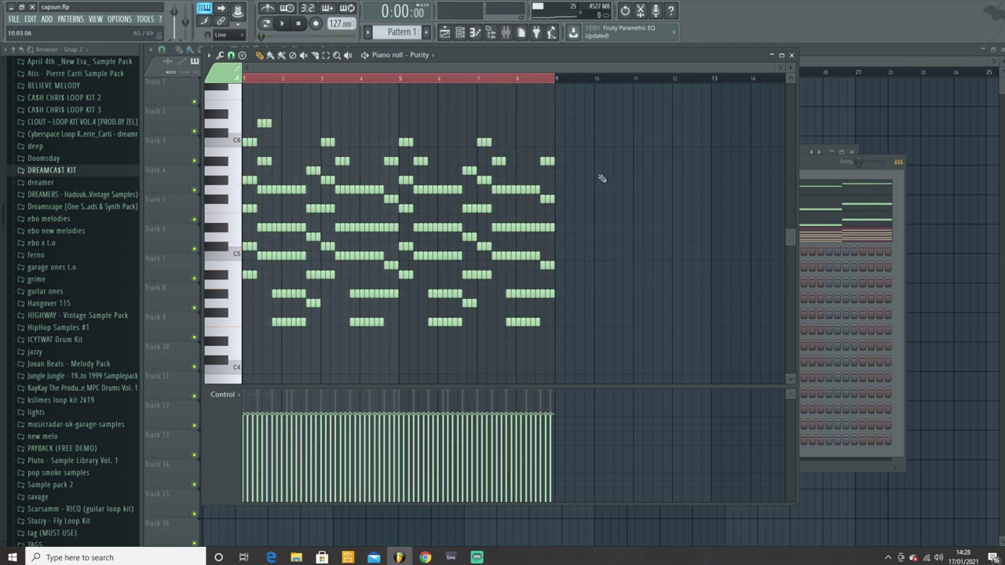
Lower the velocity of all the chopped chord notes and play them back
{"action": "key", "text": "ctrl+a"}
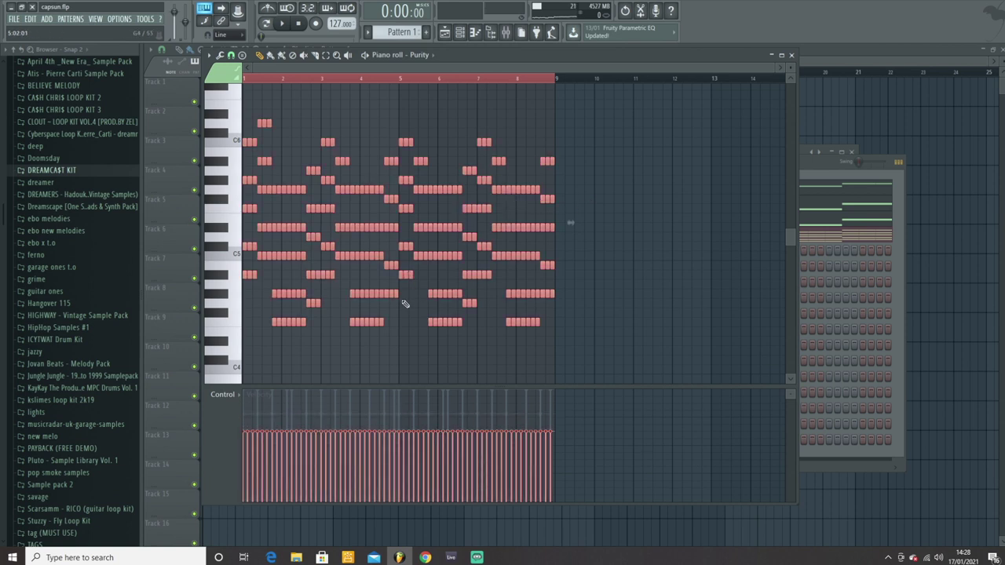
{"action": "key", "text": "space"}
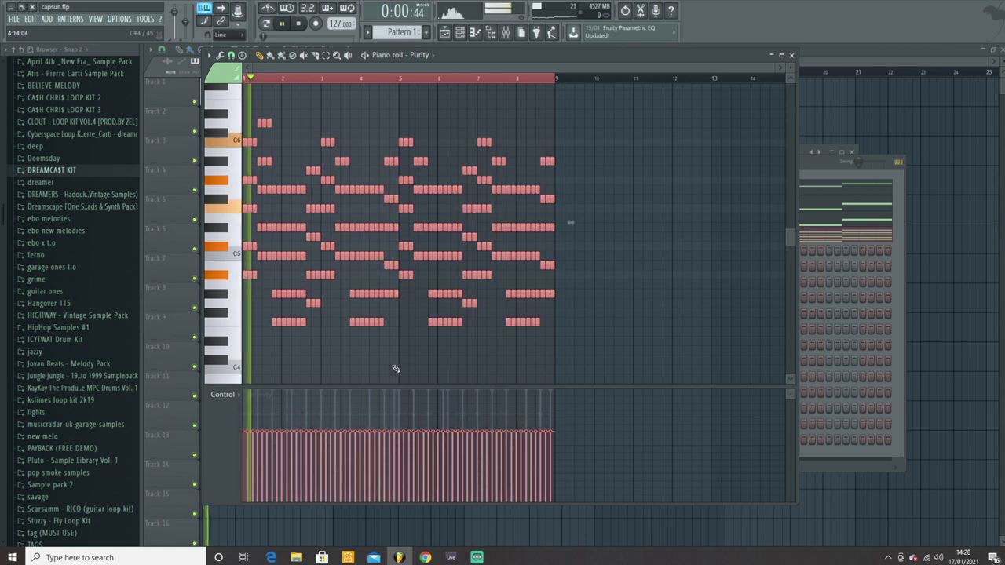
{"action": "left_click", "coordinate": [792, 55]}
{"action": "left_click", "coordinate": [506, 32]}
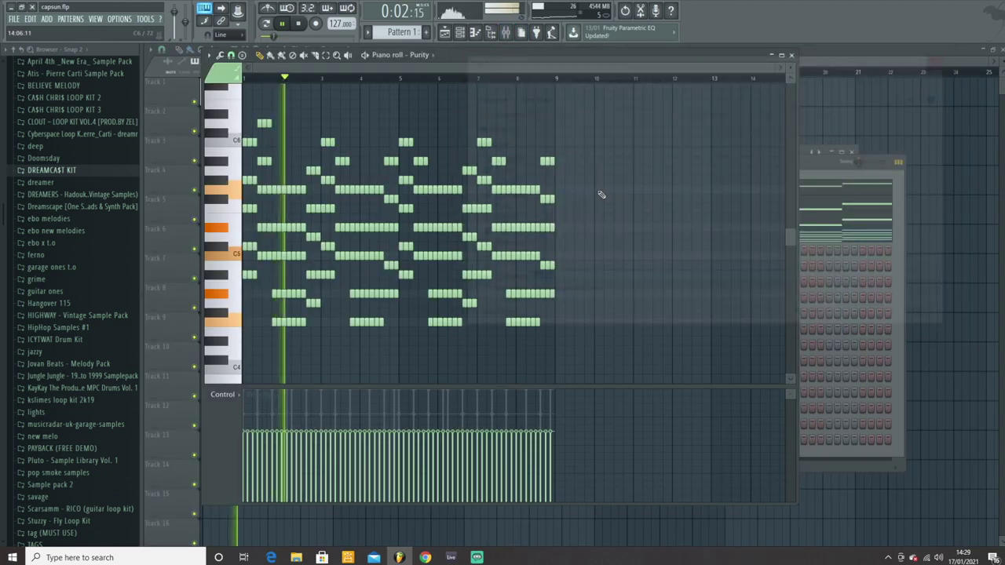
Randomize the velocities of the chopped notes at 25% and accept the change
{"action": "key", "text": "alt+r"}
{"action": "left_click_drag", "start_coordinate": [747, 313], "coordinate": [769, 297]}
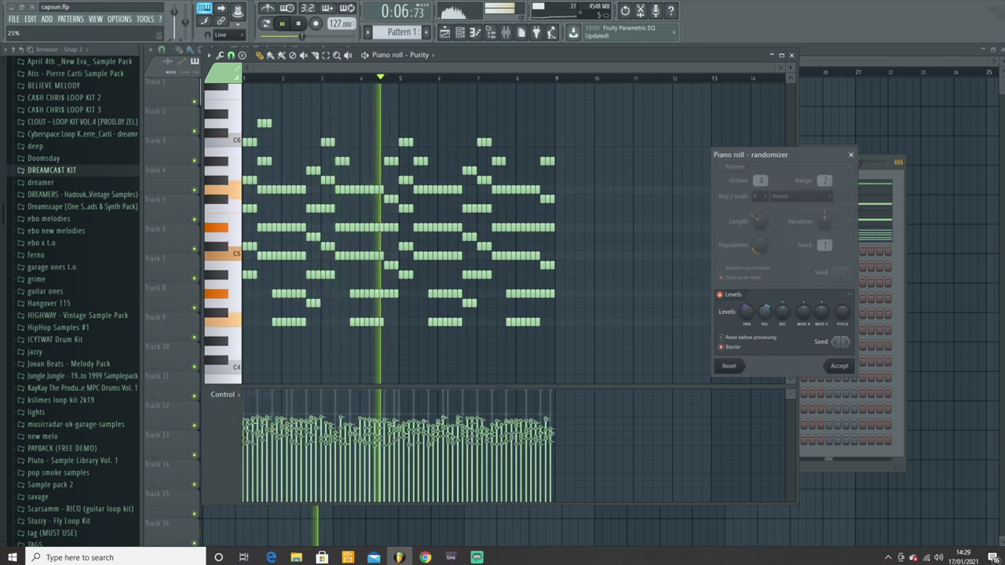
{"action": "left_click", "coordinate": [838, 366]}
{"action": "left_click", "coordinate": [791, 56]}
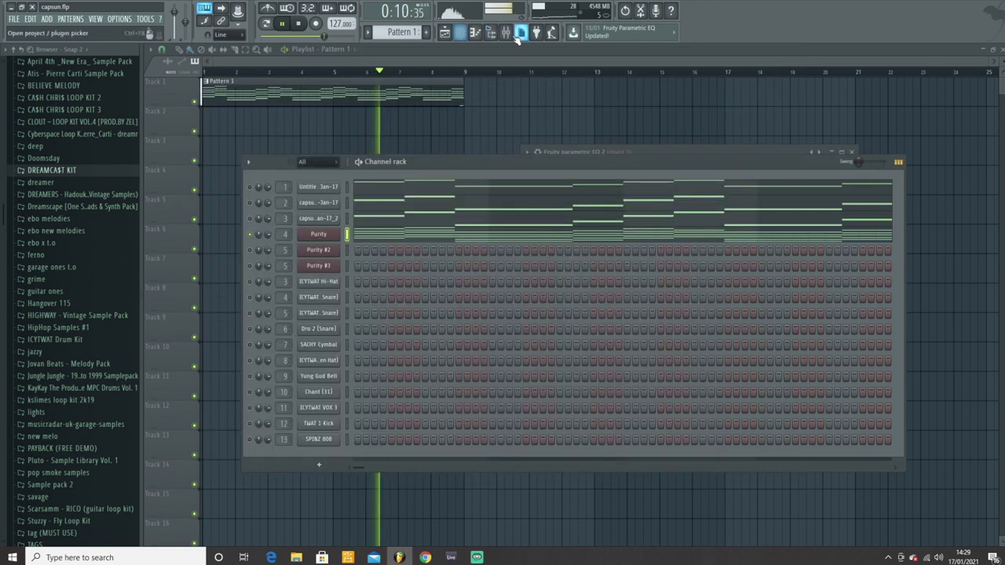
Solo Insert 4 and load Fruity Parametric EQ 2, cutting the low end and the highs above about 2703 Hz to -18 dB
{"action": "left_click", "coordinate": [506, 32]}
{"action": "right_click", "coordinate": [208, 246]}
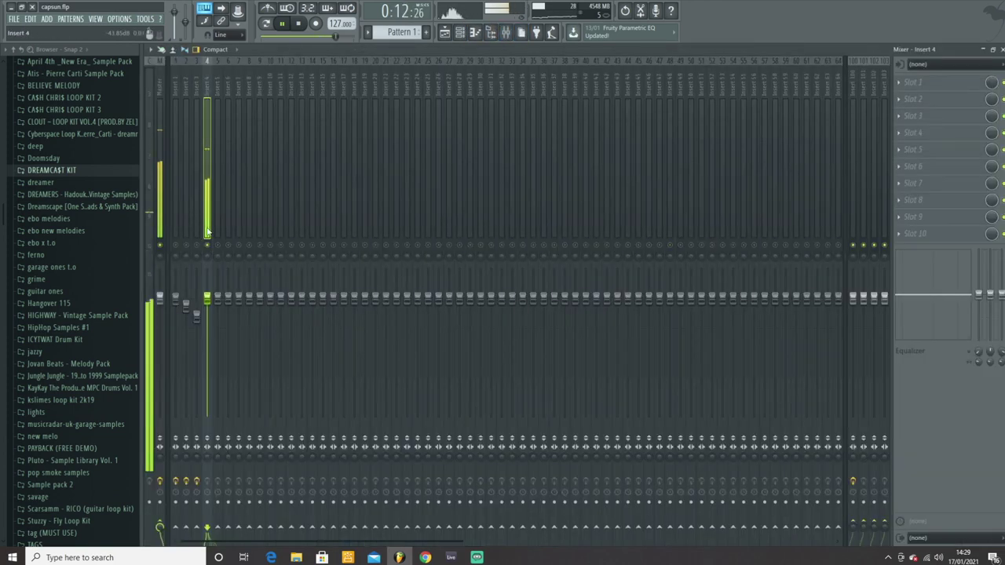
{"action": "left_click", "coordinate": [911, 82]}
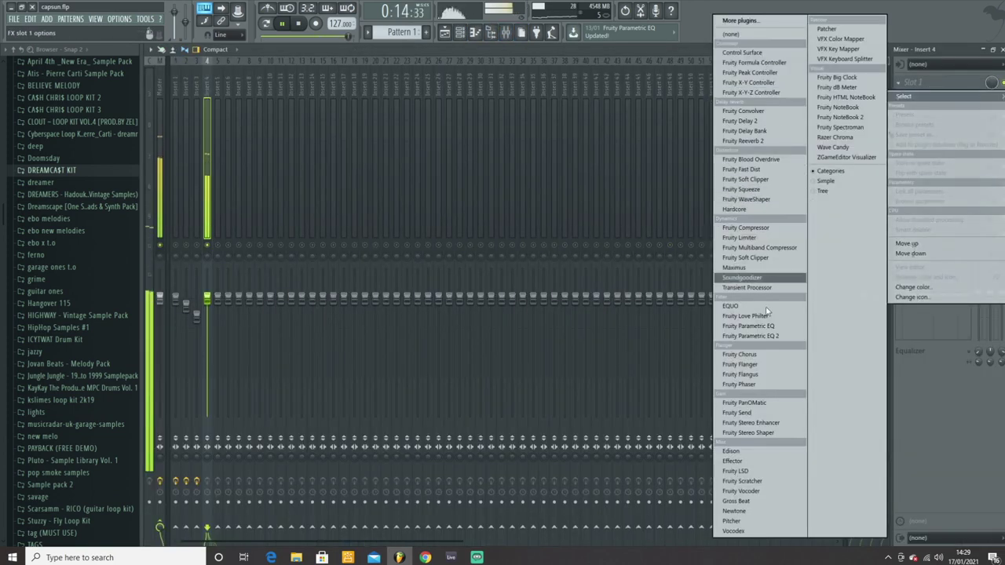
{"action": "left_click", "coordinate": [766, 336]}
{"action": "left_click_drag", "start_coordinate": [227, 210], "coordinate": [259, 251]}
{"action": "left_click_drag", "start_coordinate": [365, 210], "coordinate": [339, 256]}
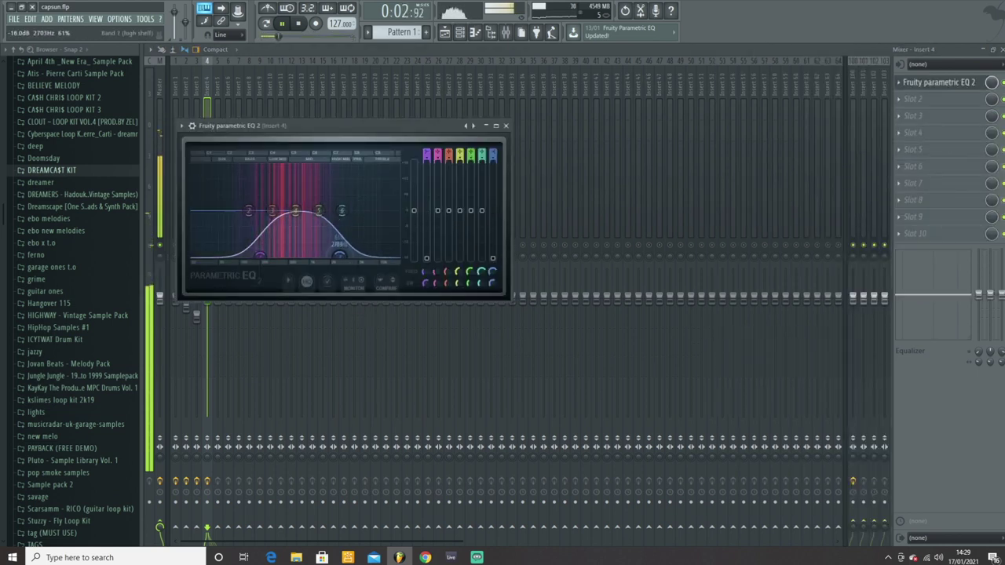
{"action": "left_click", "coordinate": [505, 126]}
Load Fruity Chorus in Insert 4's second effect slot and set its mix to about 48%
{"action": "left_click", "coordinate": [962, 97]}
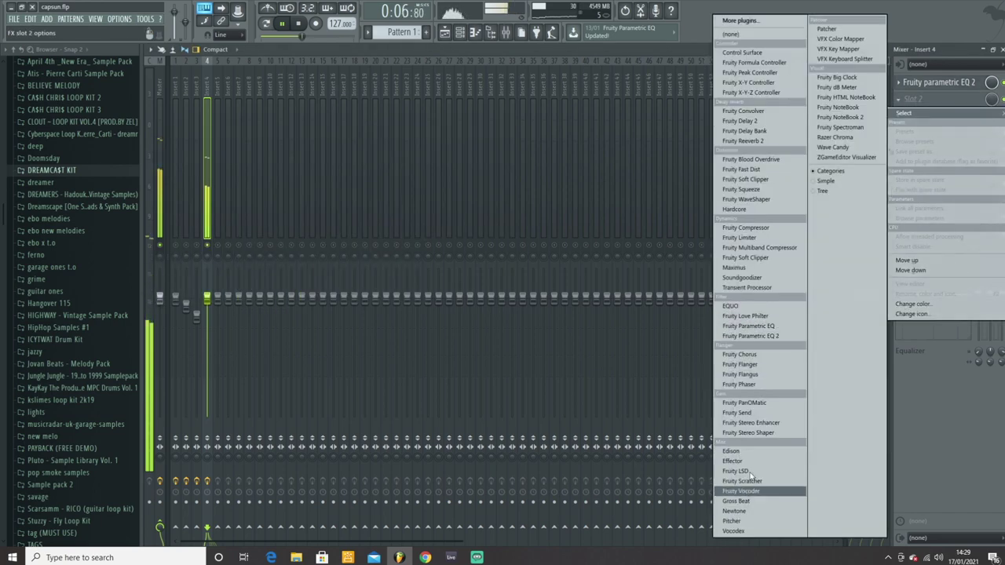
{"action": "left_click", "coordinate": [742, 355]}
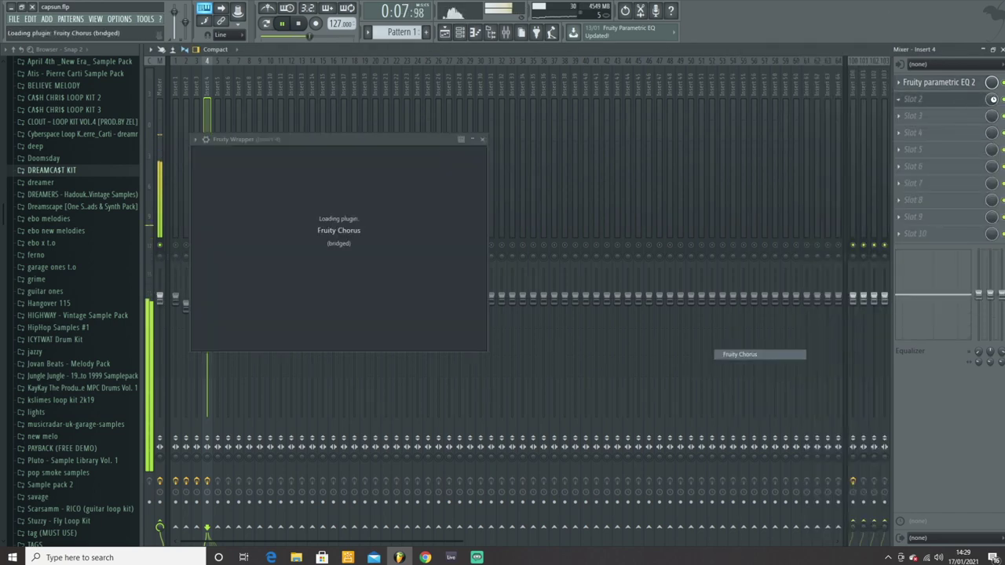
{"action": "left_click_drag", "start_coordinate": [993, 100], "coordinate": [992, 123]}
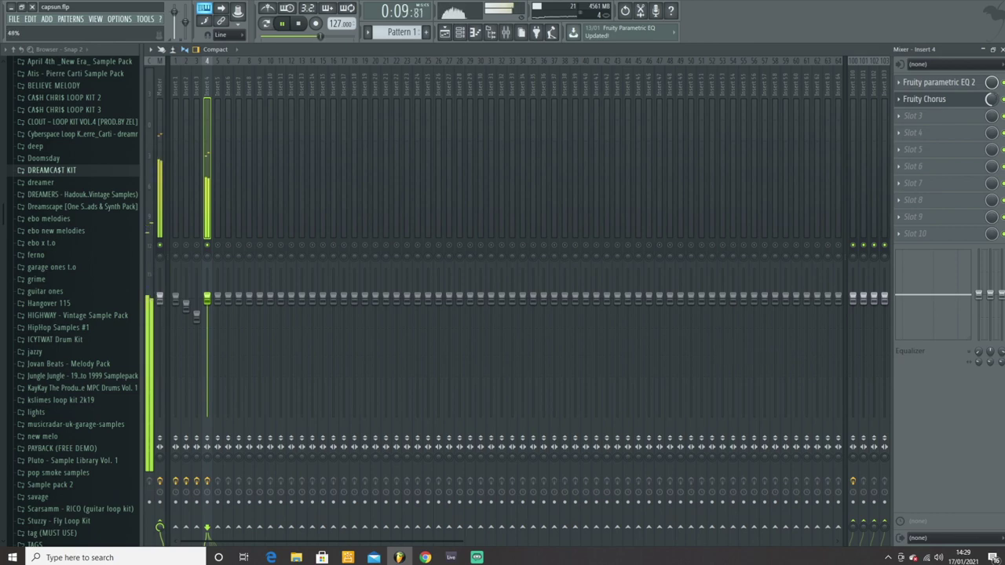
Move Fruity Chorus down to Insert 4's third effect slot and load Fruity Reeverb 2 in the second slot
{"action": "scroll", "coordinate": [964, 103], "scroll_direction": "down", "scroll_amount": 1}
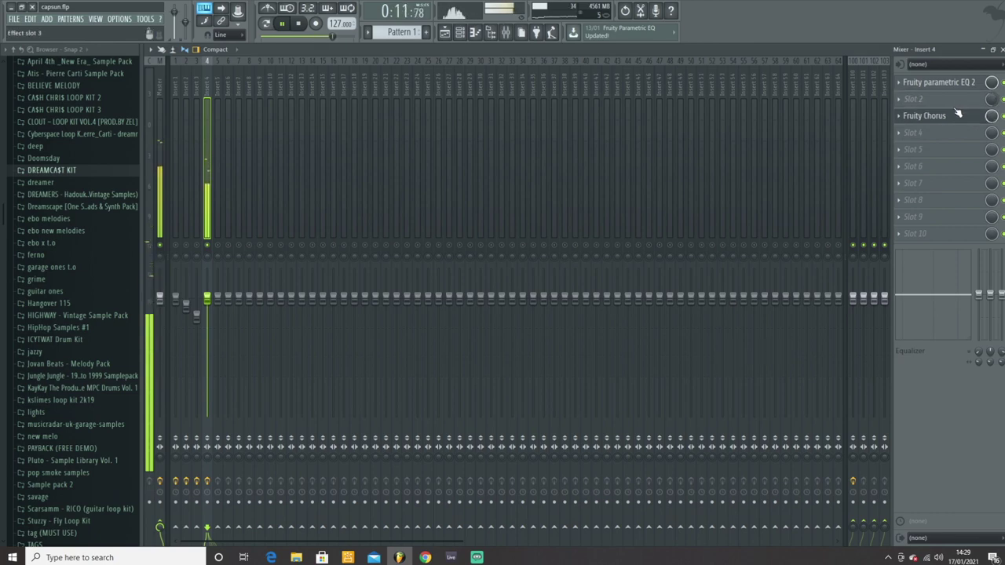
{"action": "left_click", "coordinate": [959, 100]}
{"action": "left_click", "coordinate": [750, 141]}
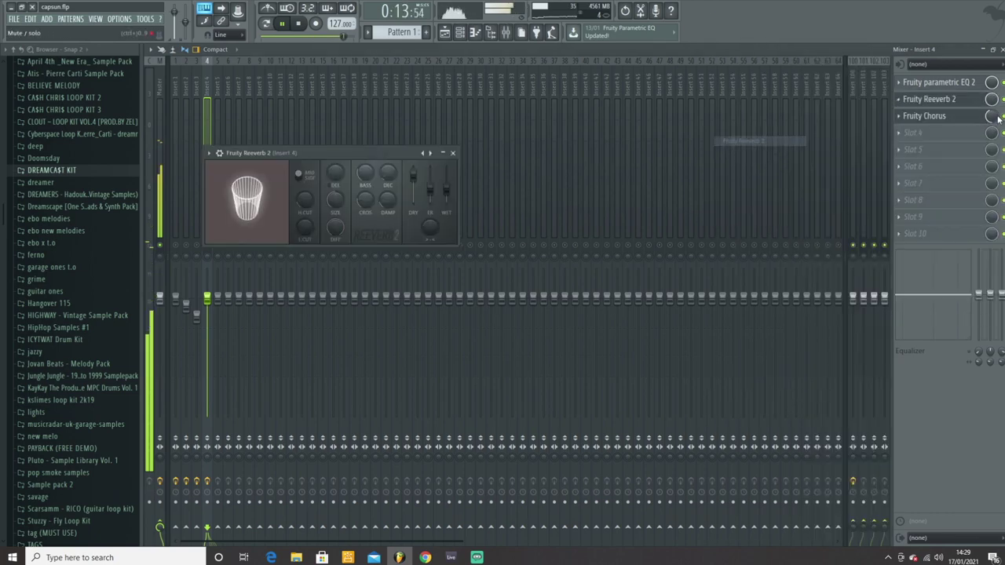
{"action": "key", "text": "Escape"}
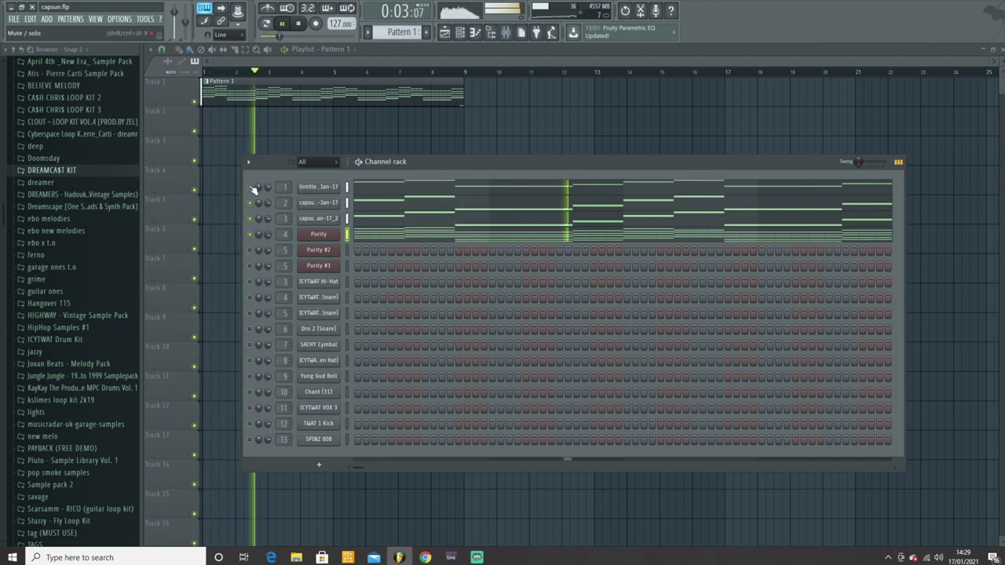
Lower Insert 4's volume to about -1.5 dB against the other playing layers and stop playback
{"action": "left_click", "coordinate": [507, 33]}
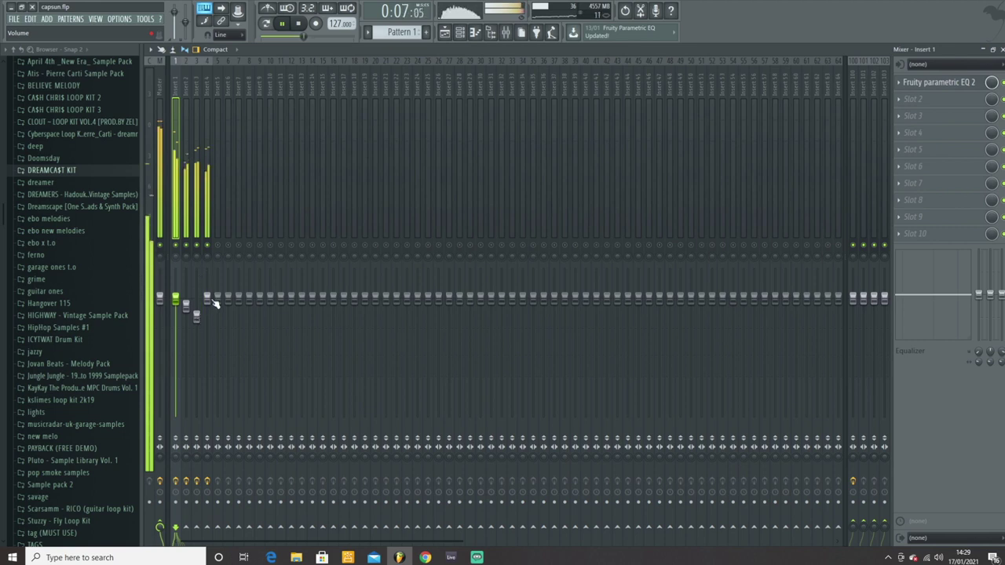
{"action": "left_click", "coordinate": [207, 216]}
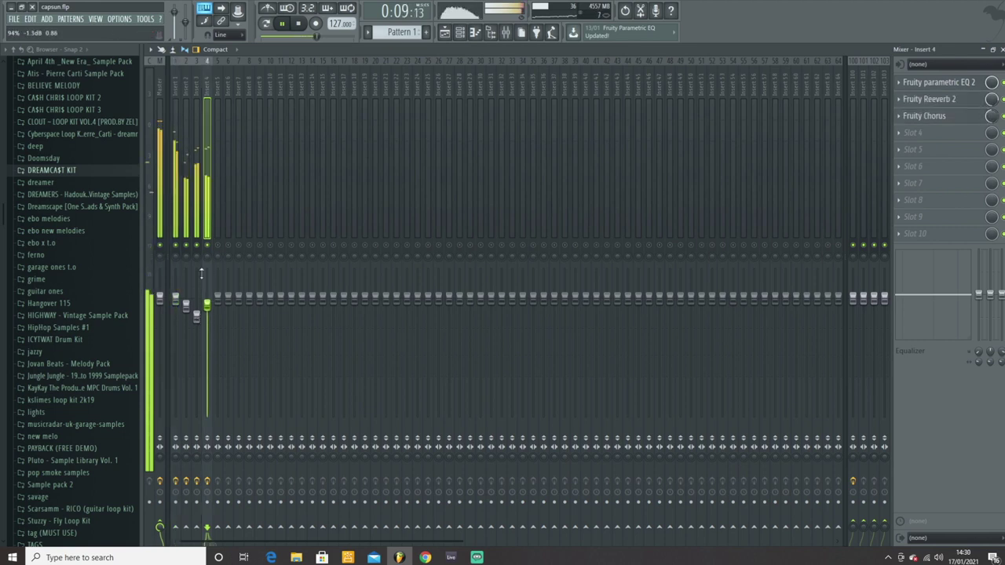
{"action": "key", "text": "space"}
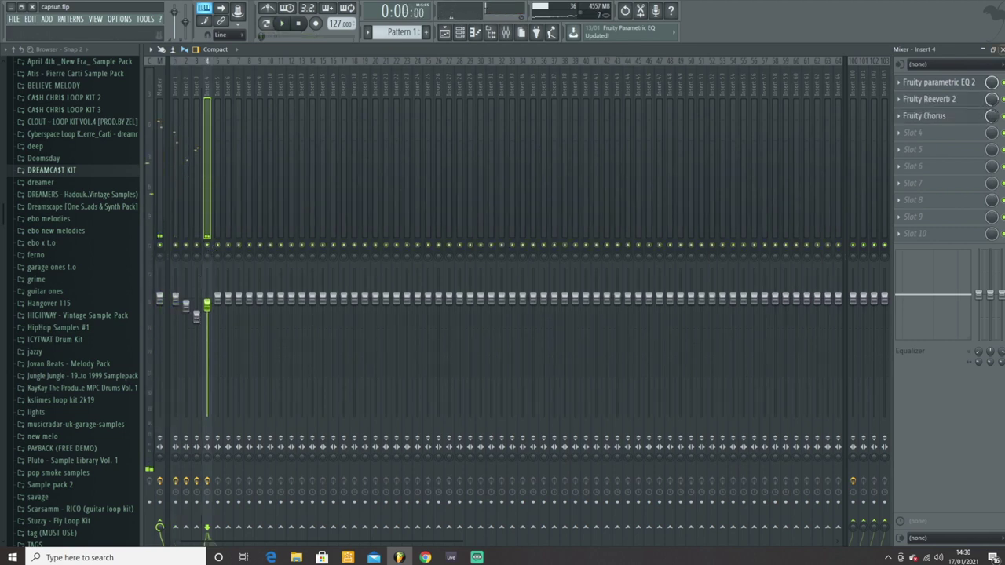
Load the Slow Synth preset Hyper Pad in Purity #2 and set its reverb level to -6.02 dB
{"action": "key", "text": "F9"}
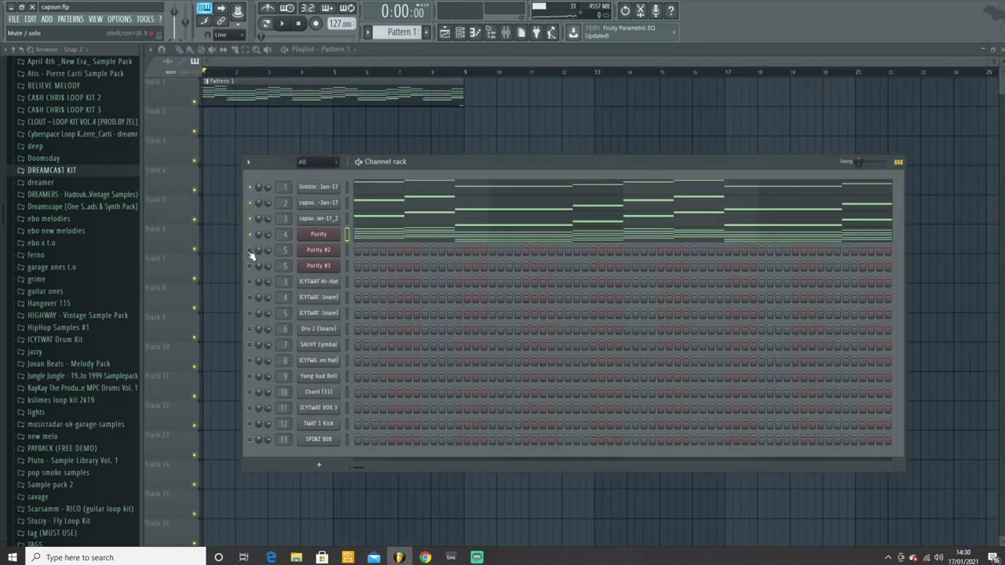
{"action": "left_click", "coordinate": [314, 251]}
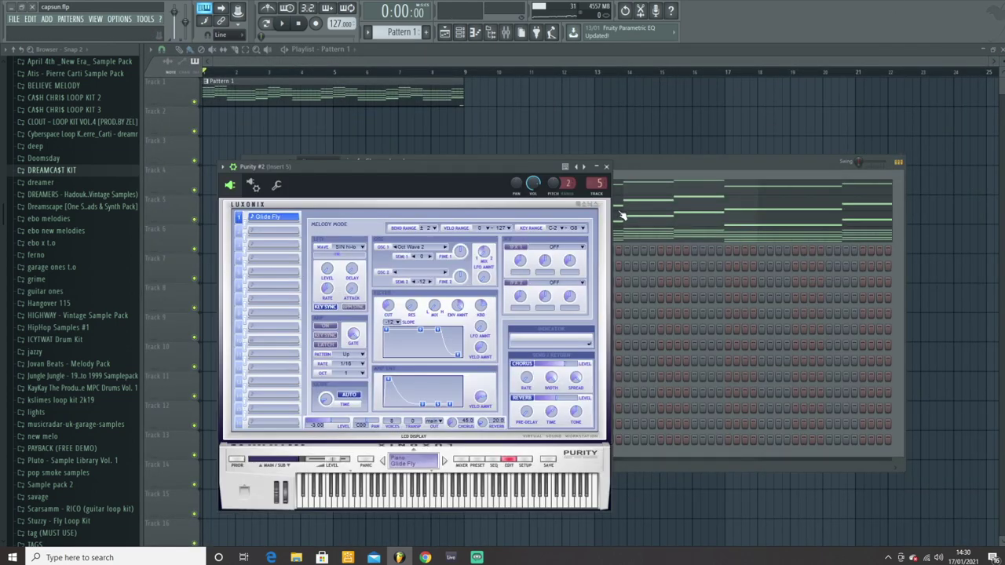
{"action": "left_click", "coordinate": [509, 463]}
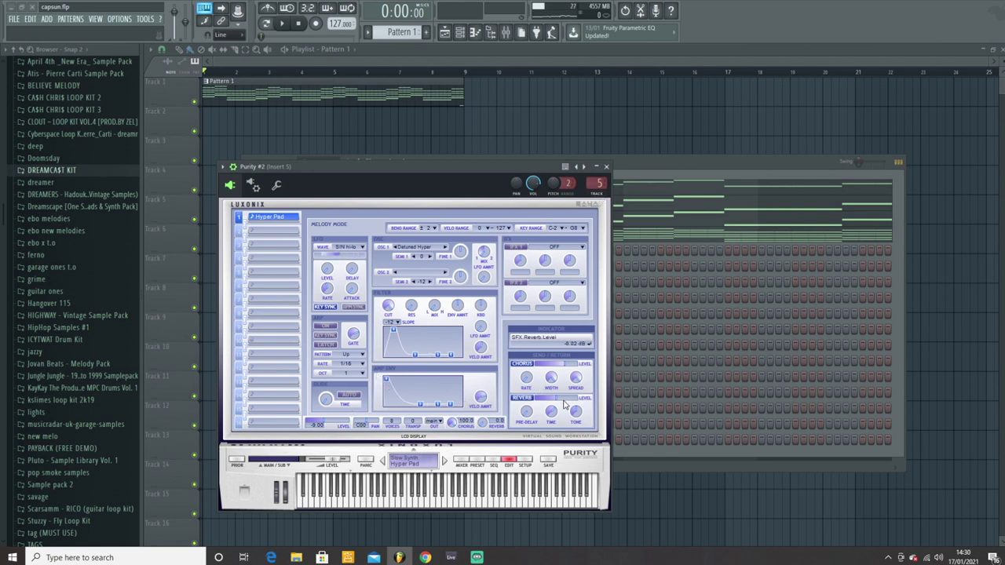
{"action": "left_click", "coordinate": [607, 168]}
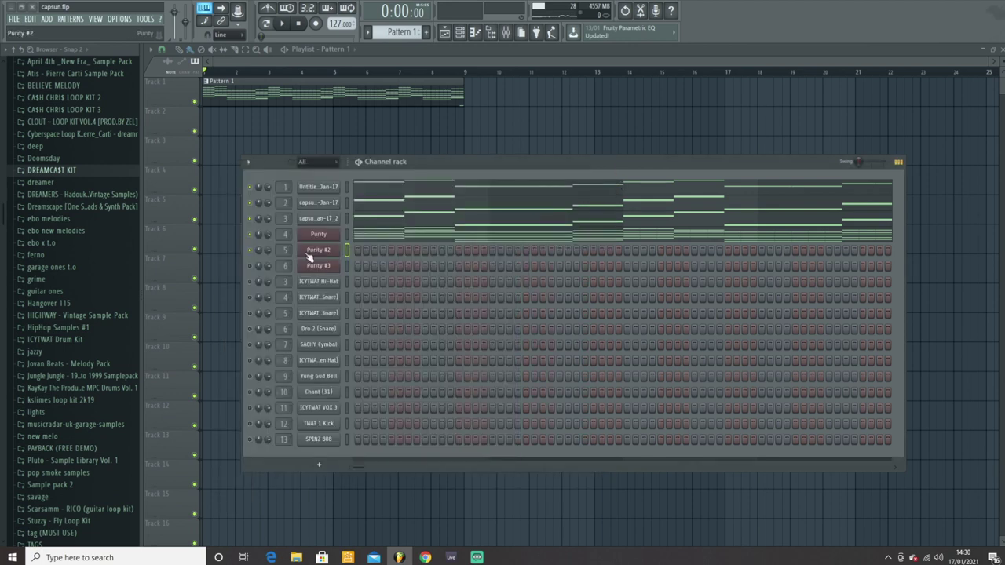
Place one-beat C6 notes on beats 2 and 4 of bars 1 to 4 in the Purity #2 piano roll
{"action": "key", "text": "F7"}
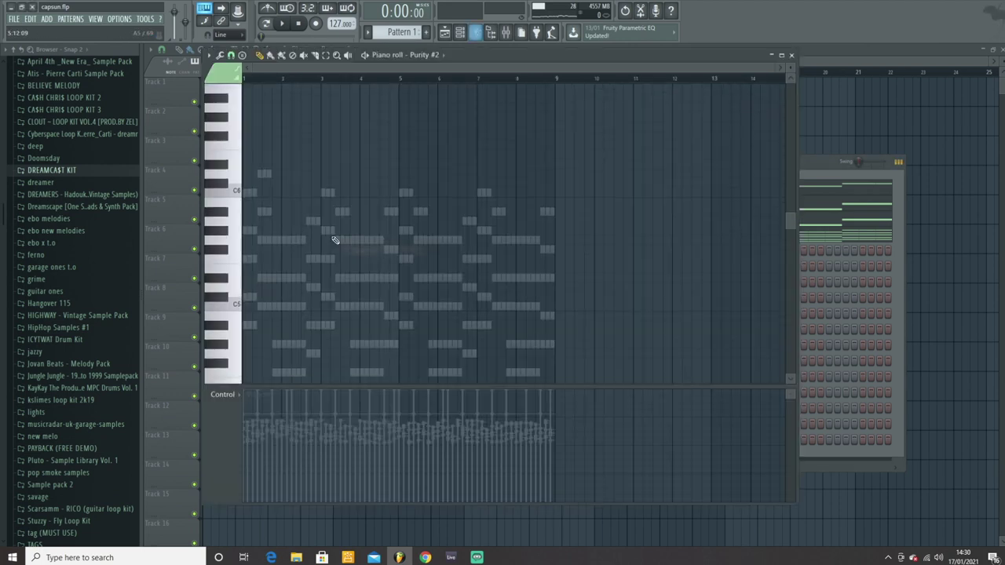
{"action": "left_click", "coordinate": [248, 201]}
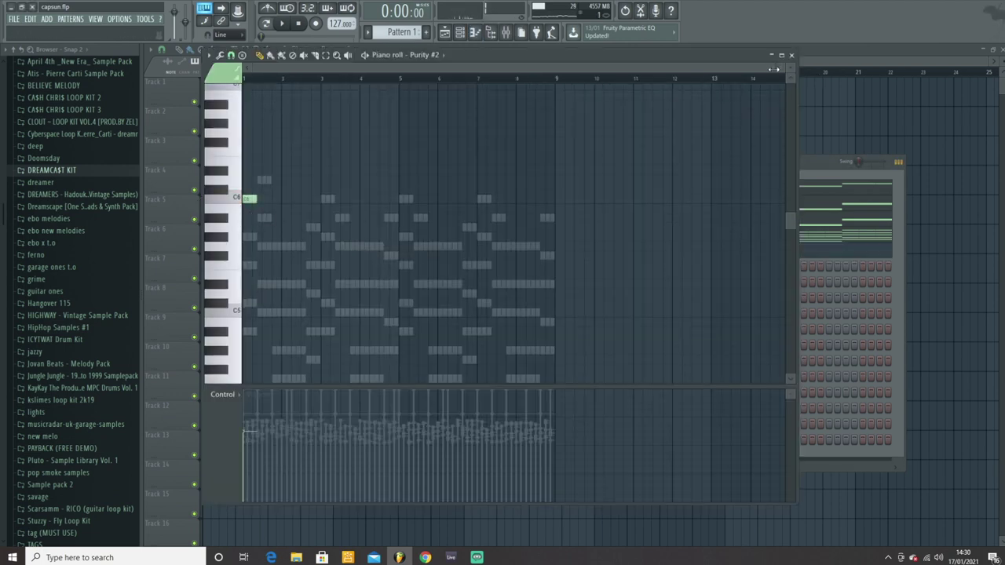
{"action": "left_click_drag", "start_coordinate": [773, 69], "coordinate": [448, 112]}
{"action": "left_click", "coordinate": [281, 202]}
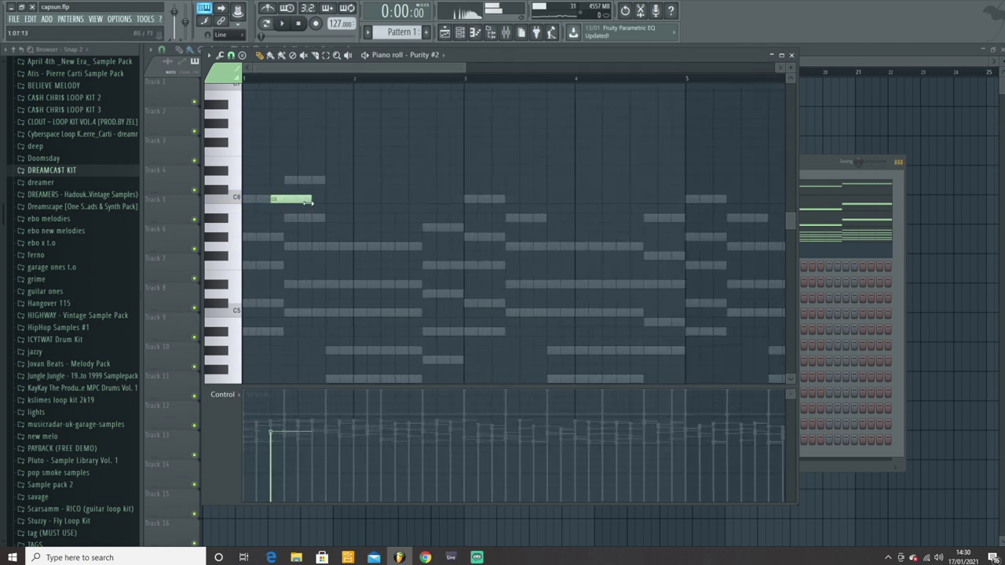
{"action": "left_click", "coordinate": [349, 201]}
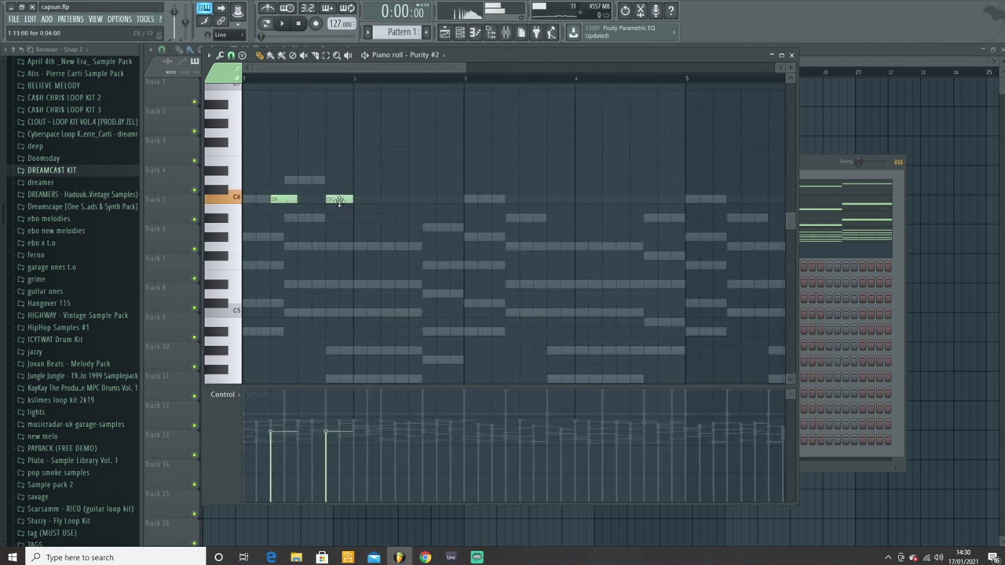
{"action": "key", "text": "space"}
{"action": "left_click", "coordinate": [385, 200]}
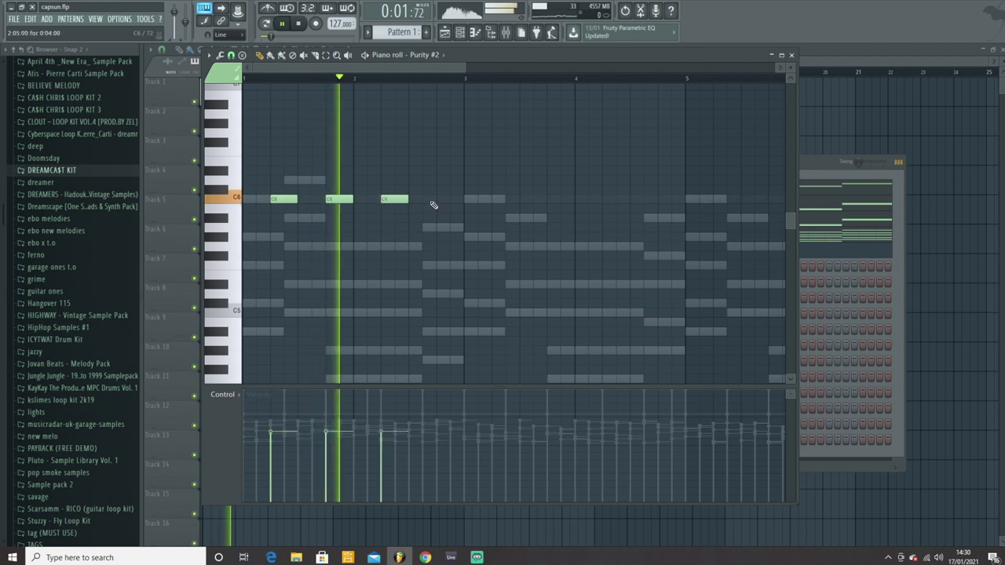
{"action": "left_click", "coordinate": [438, 200]}
{"action": "left_click", "coordinate": [493, 200]}
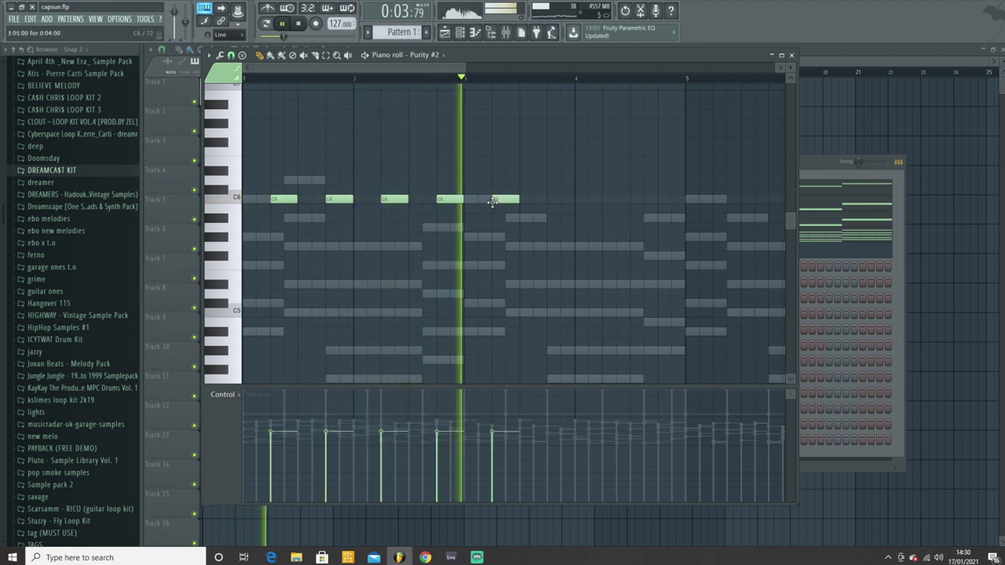
{"action": "left_click", "coordinate": [549, 200]}
{"action": "left_click", "coordinate": [604, 201]}
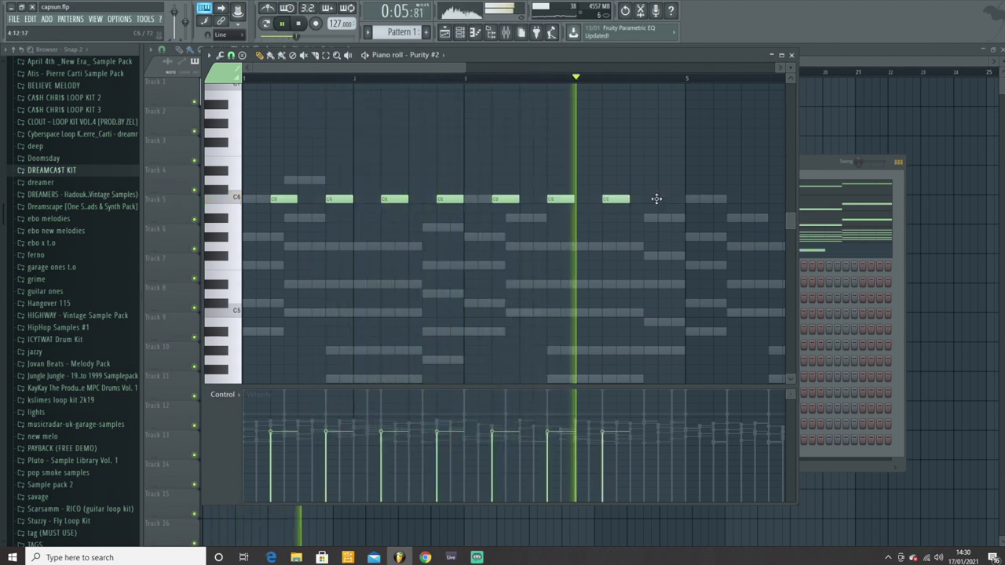
{"action": "left_click", "coordinate": [657, 199]}
Duplicate all the C6 notes into bars 5 to 8 and stop playback
{"action": "key", "text": "ctrl+a"}
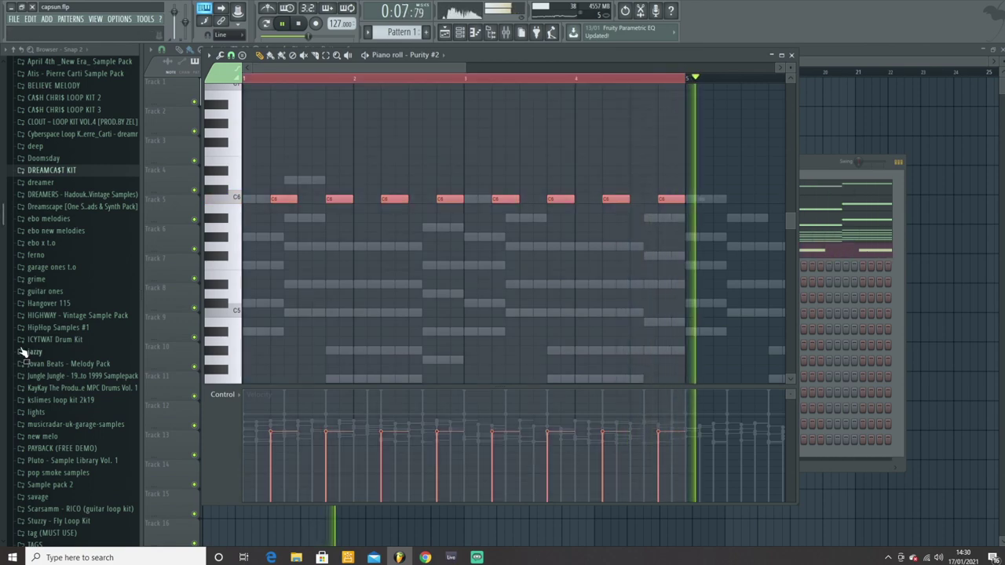
{"action": "key", "text": "ctrl+b"}
{"action": "key", "text": "space"}
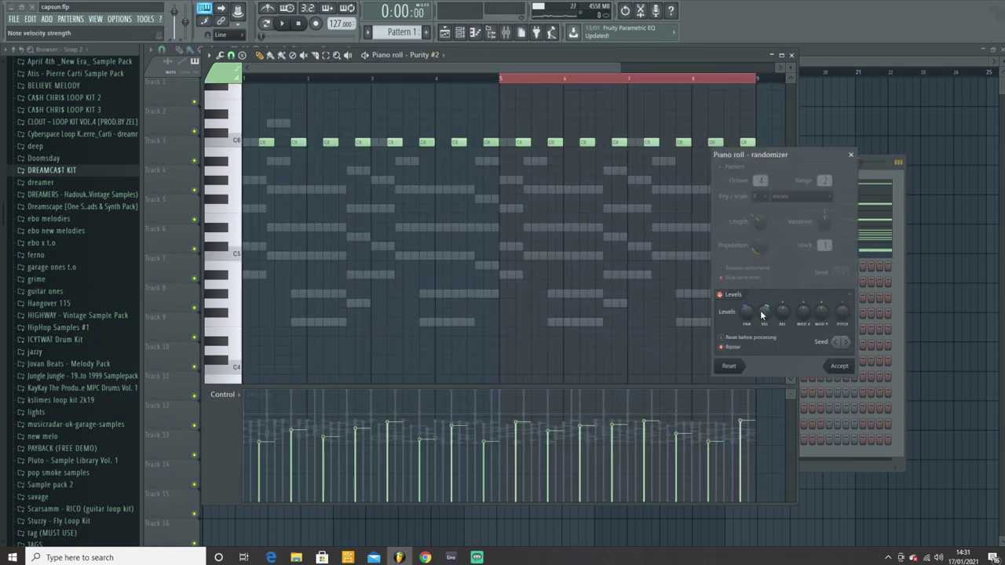
Randomize the velocities of the Purity #2 notes at -20% and accept the change
{"action": "mouse_move", "coordinate": [765, 313]}
{"action": "left_mouse_down"}
{"action": "mouse_move", "coordinate": [765, 303]}
{"action": "mouse_move", "coordinate": [747, 319]}
{"action": "mouse_move", "coordinate": [765, 319]}
{"action": "left_mouse_up"}
{"action": "left_click", "coordinate": [840, 366]}
{"action": "key", "text": "space"}
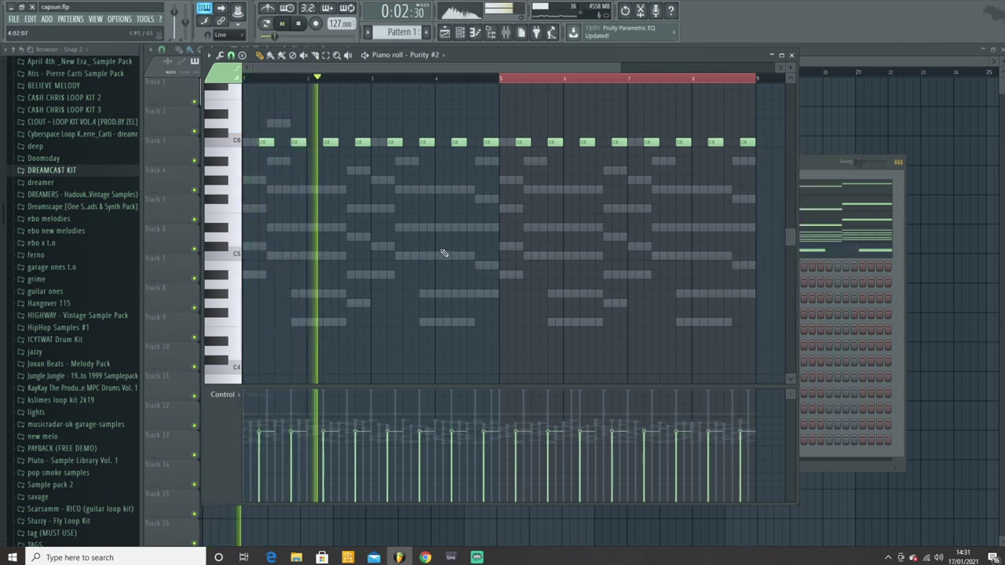
{"action": "key", "text": "alt+r"}
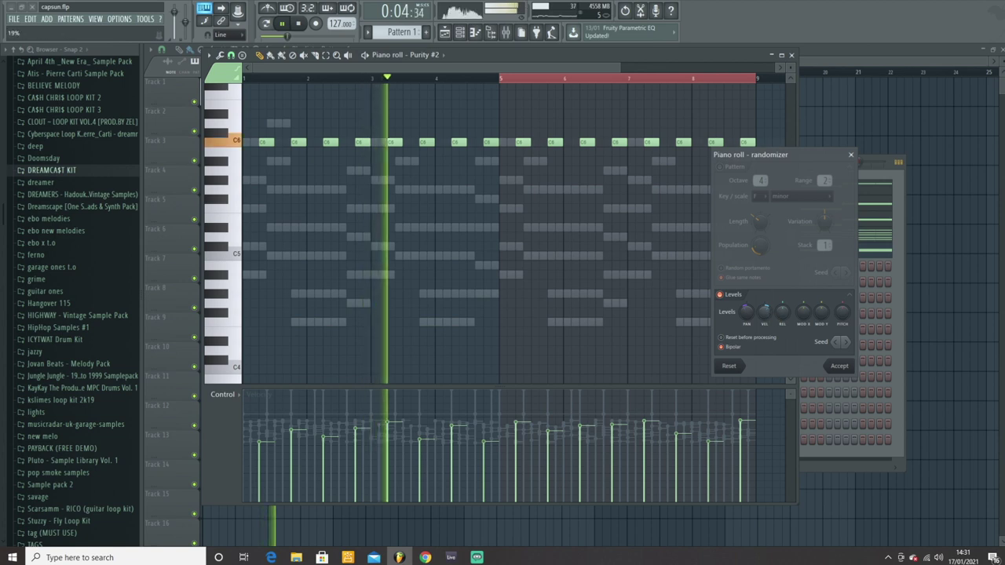
{"action": "left_click_drag", "start_coordinate": [765, 312], "coordinate": [765, 330]}
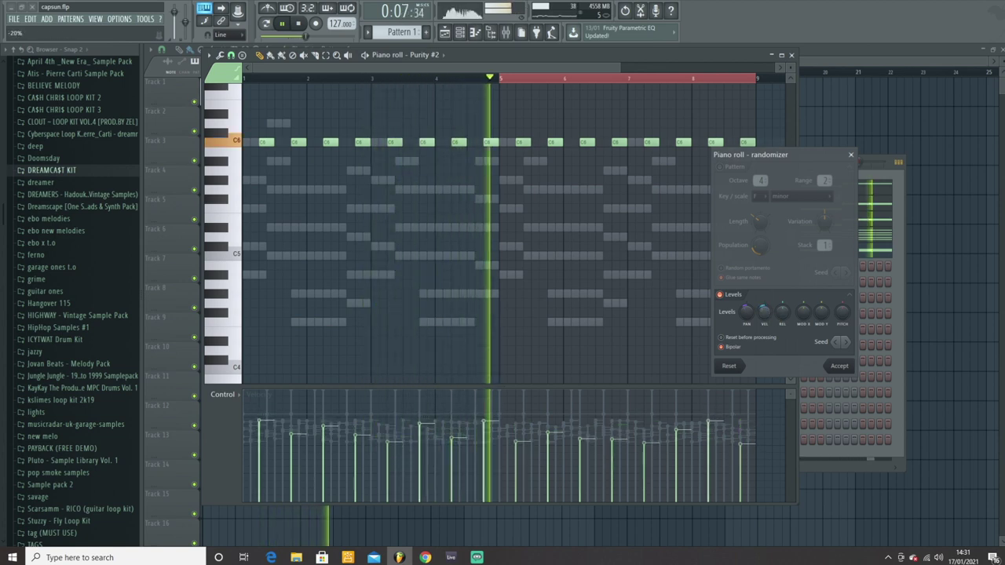
{"action": "left_click", "coordinate": [838, 366]}
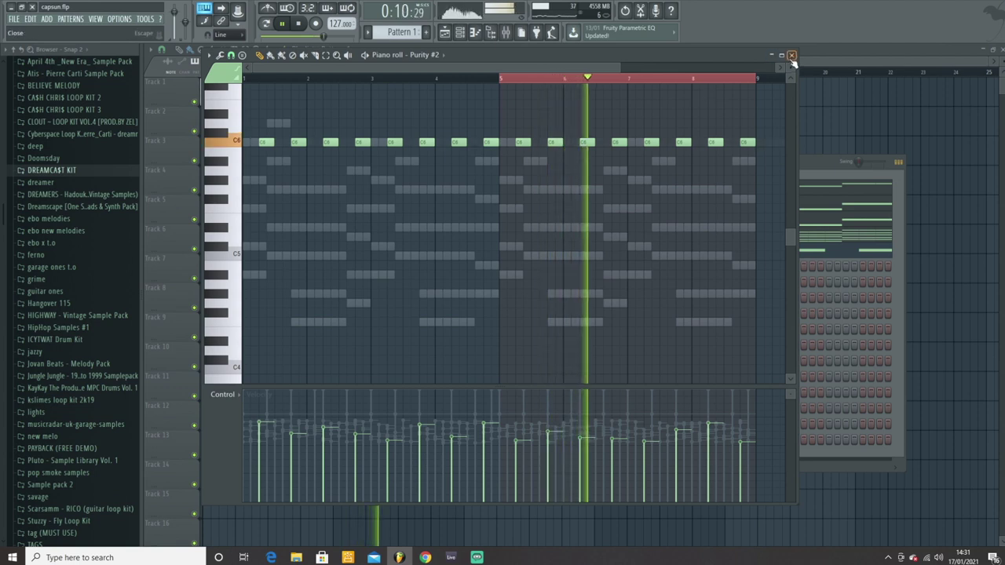
Show the note pan values of Purity #2 and redraw them so the C6 notes alternate between left and right
{"action": "left_click", "coordinate": [223, 395]}
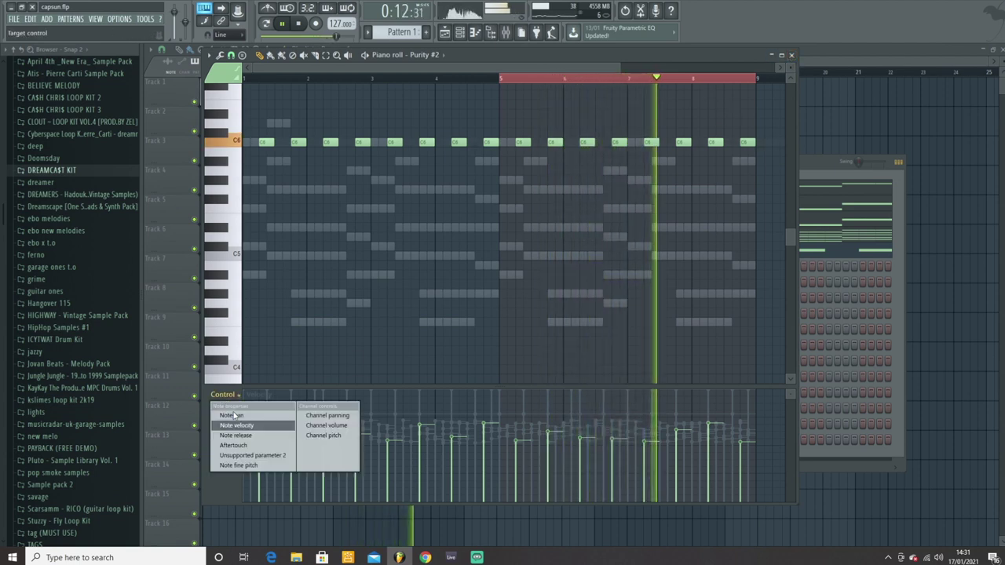
{"action": "left_click", "coordinate": [233, 416]}
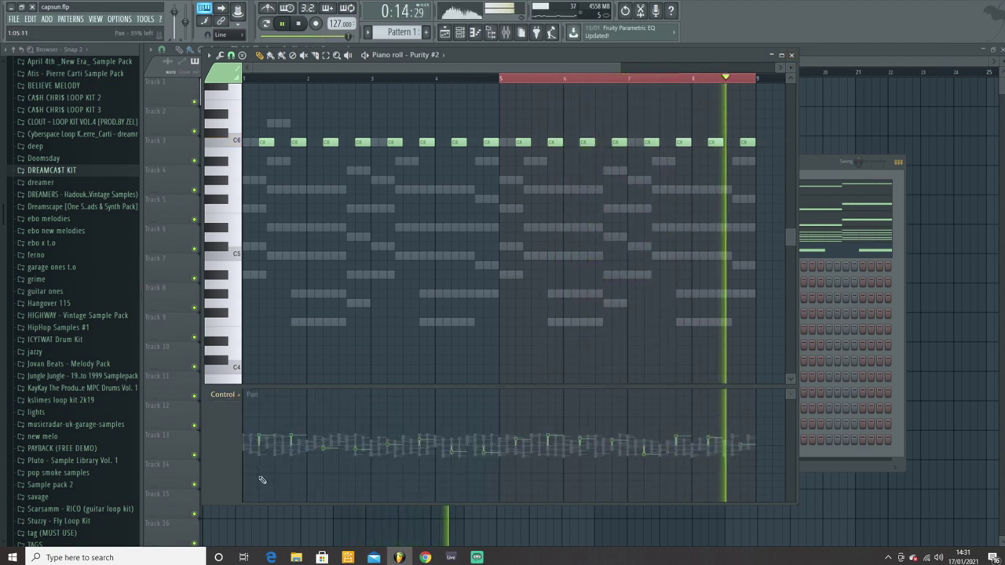
{"action": "key", "text": "space"}
{"action": "left_click_drag", "start_coordinate": [263, 479], "coordinate": [261, 476]}
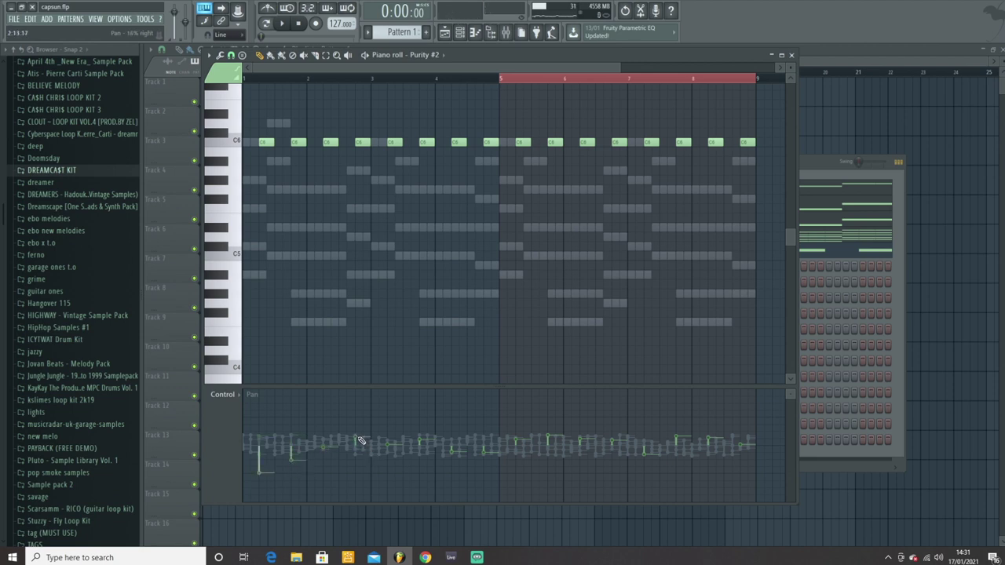
{"action": "left_click_drag", "start_coordinate": [360, 441], "coordinate": [752, 460]}
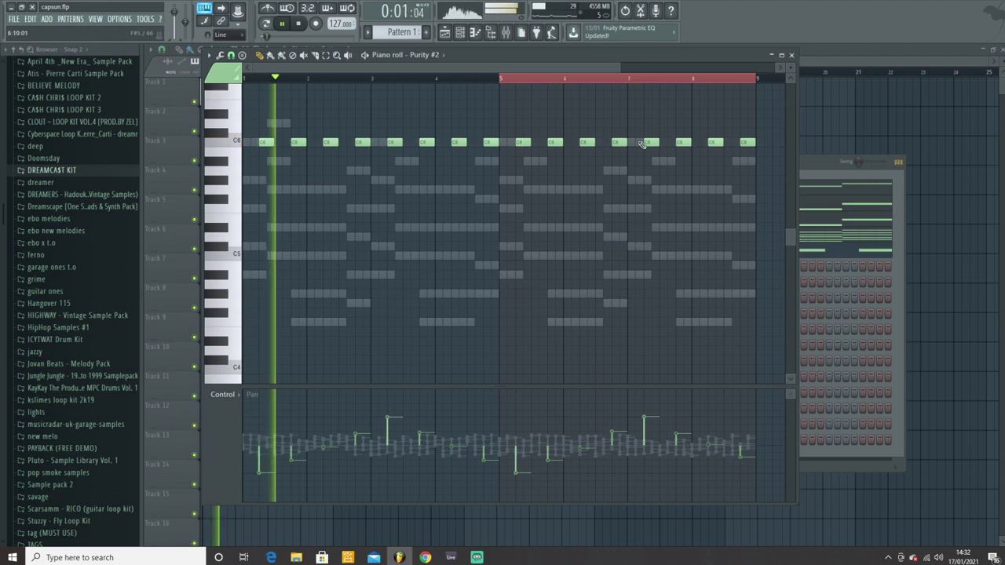
Listen to the Purity and Purity #2 channels together and check Insert 5's level in the mixer
{"action": "left_click", "coordinate": [792, 59]}
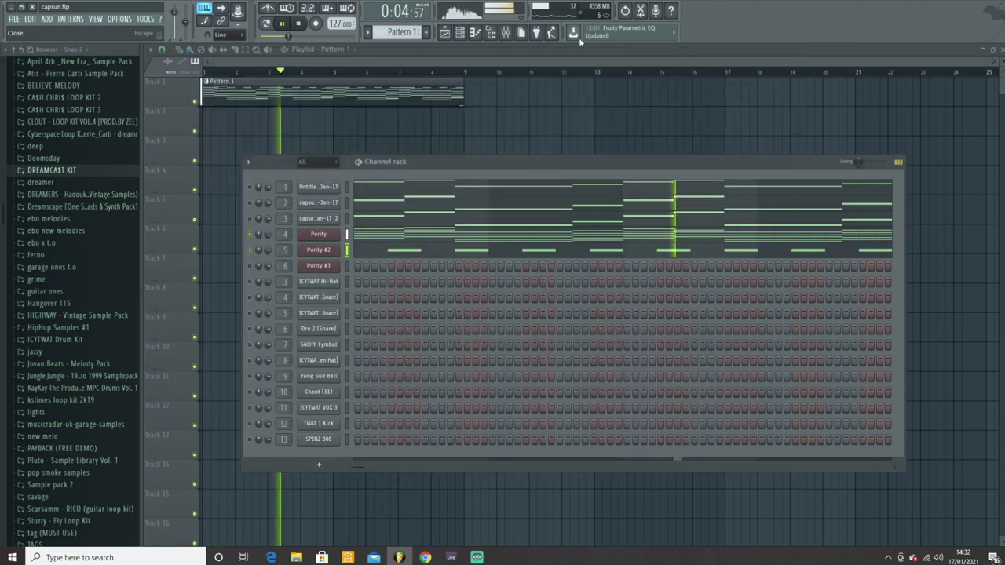
{"action": "left_click", "coordinate": [505, 32]}
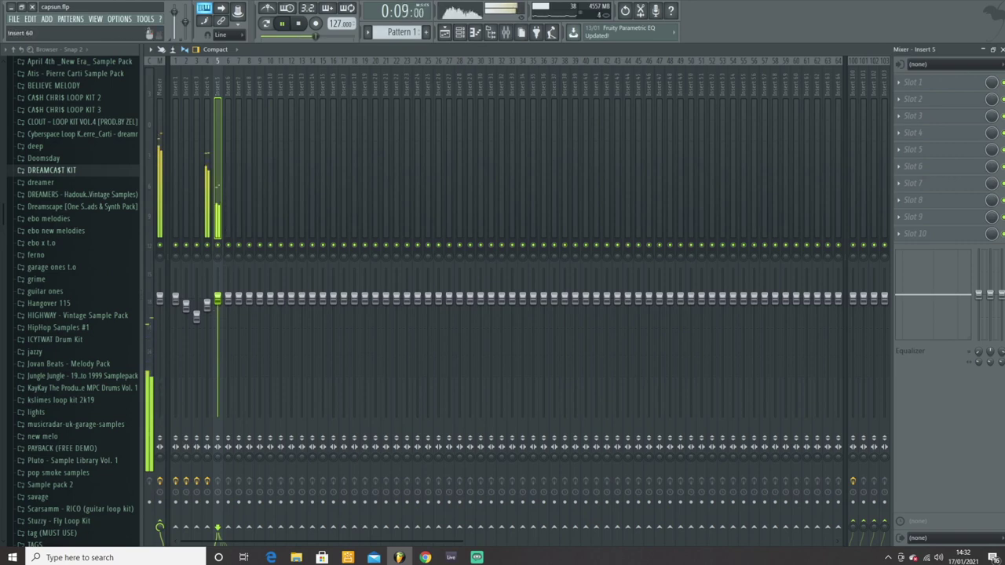
{"action": "key", "text": "F9"}
{"action": "key", "text": "space"}
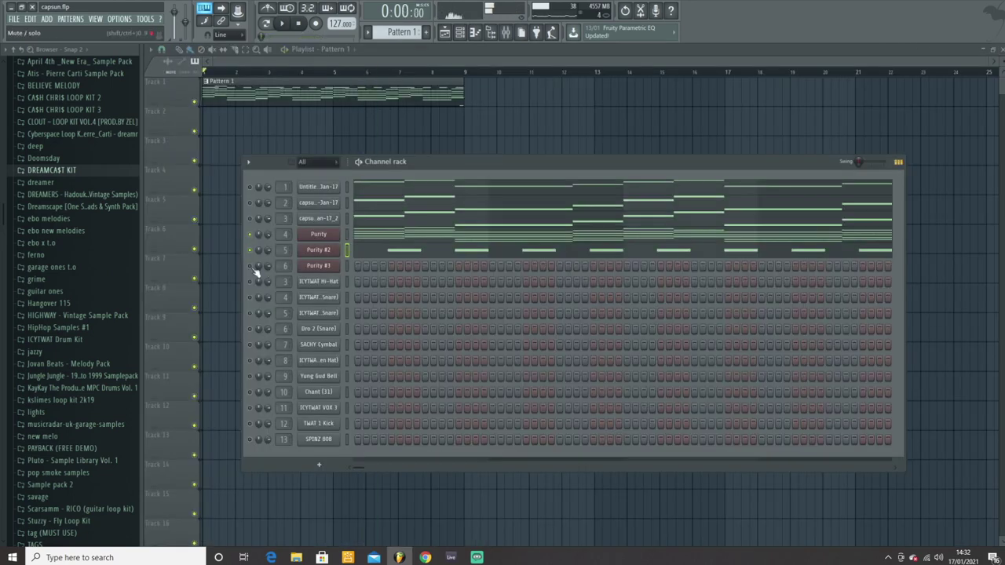
Load the V.Ana Strings 1 preset from the Strings category in Purity #3
{"action": "left_click", "coordinate": [326, 267]}
{"action": "left_click", "coordinate": [493, 478]}
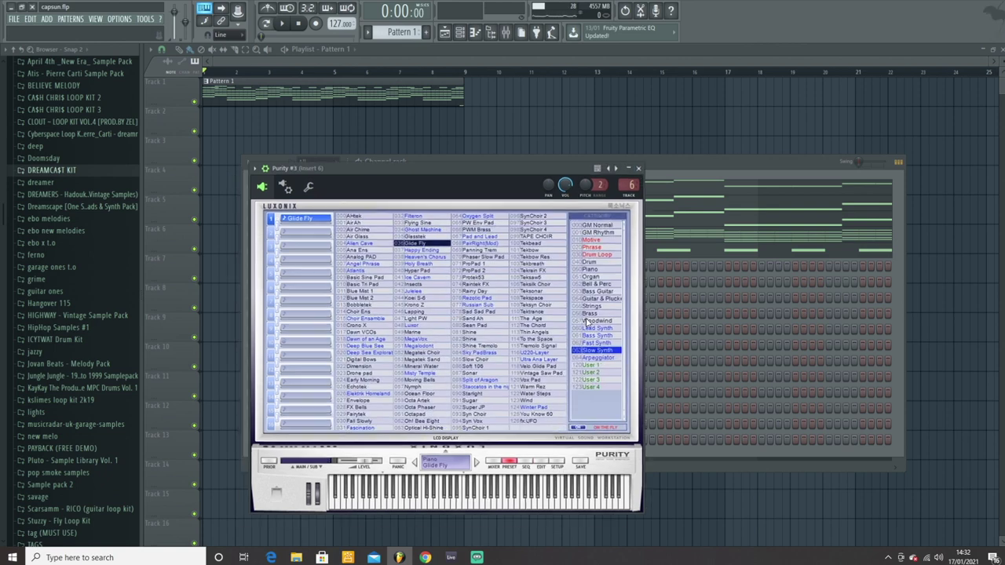
{"action": "left_click", "coordinate": [593, 306]}
{"action": "left_click", "coordinate": [434, 223]}
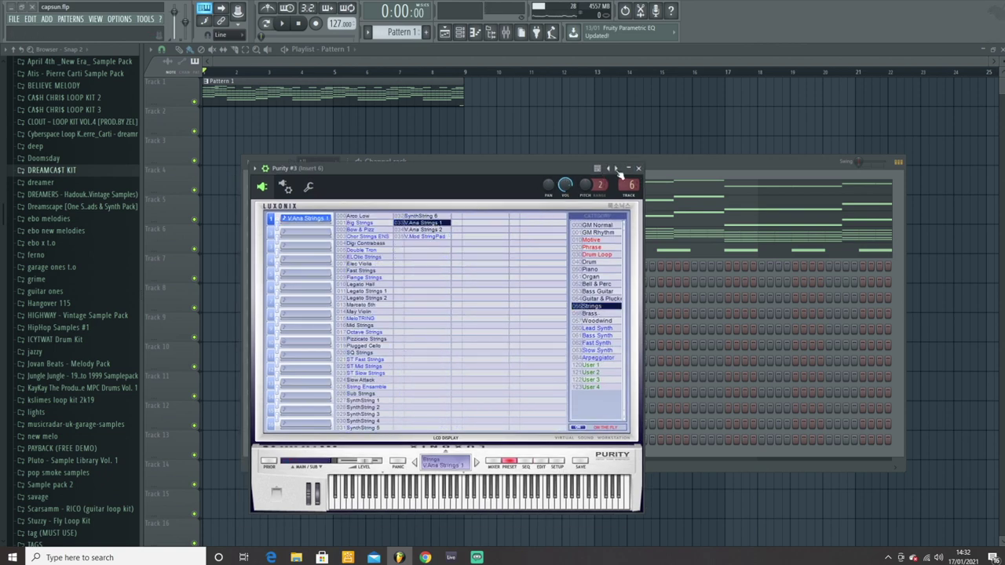
{"action": "left_click", "coordinate": [642, 170]}
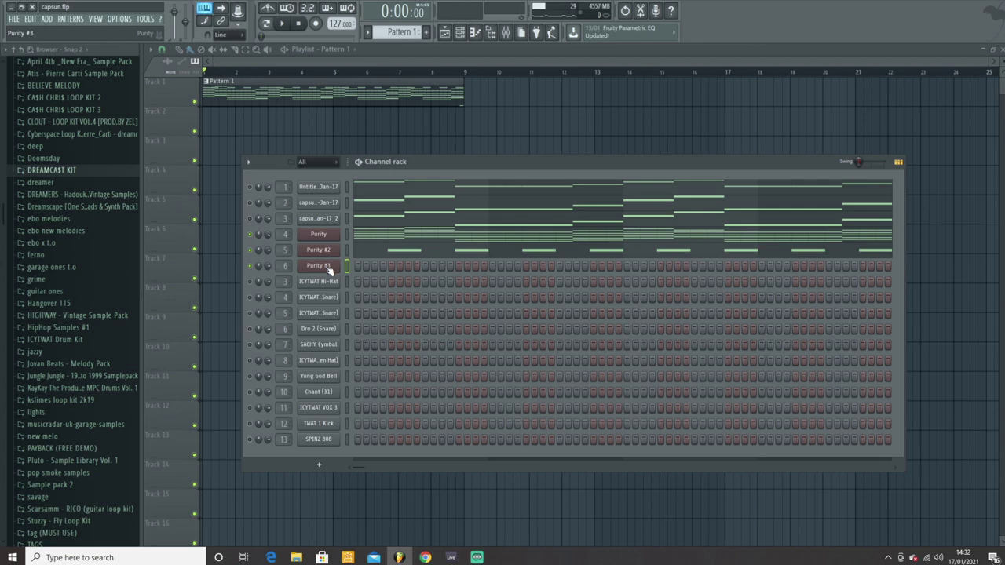
Draw a four-bar C6 note from bar 1 in Purity #3, transpose it up an octave to C7 and slightly raise its velocity
{"action": "right_click", "coordinate": [328, 268]}
{"action": "left_click", "coordinate": [365, 267]}
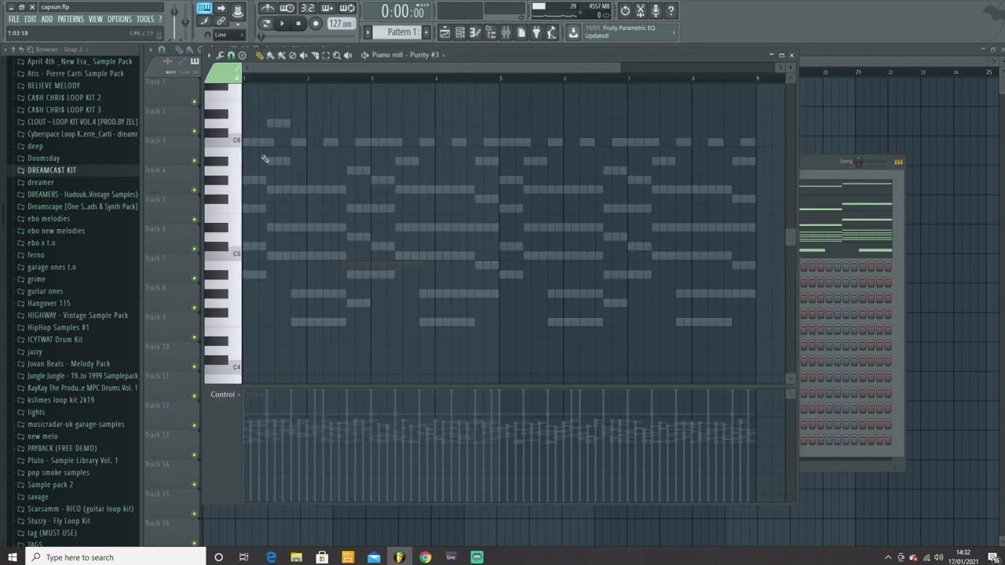
{"action": "scroll", "coordinate": [264, 159], "scroll_direction": "up", "scroll_amount": 2}
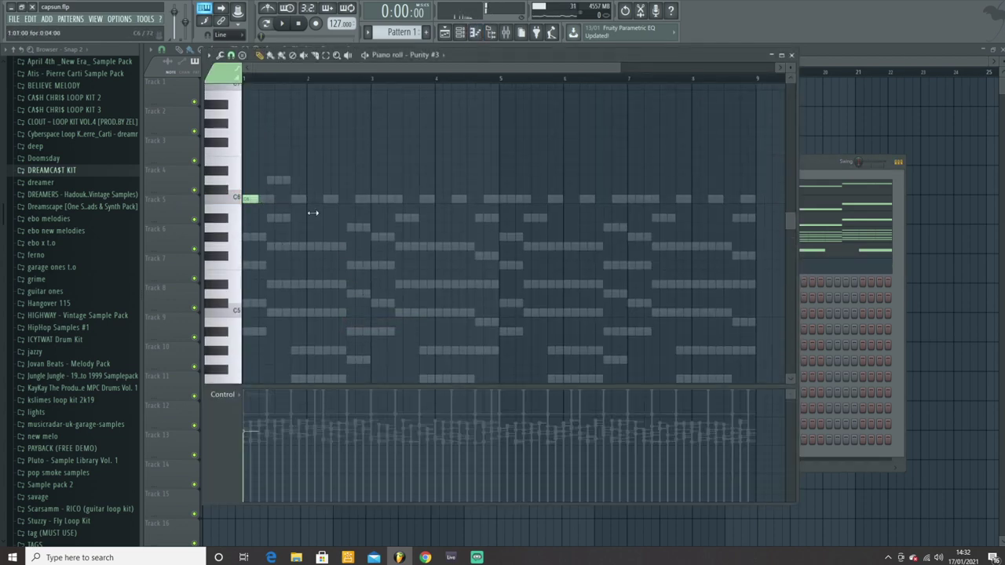
{"action": "left_click_drag", "start_coordinate": [313, 213], "coordinate": [431, 210]}
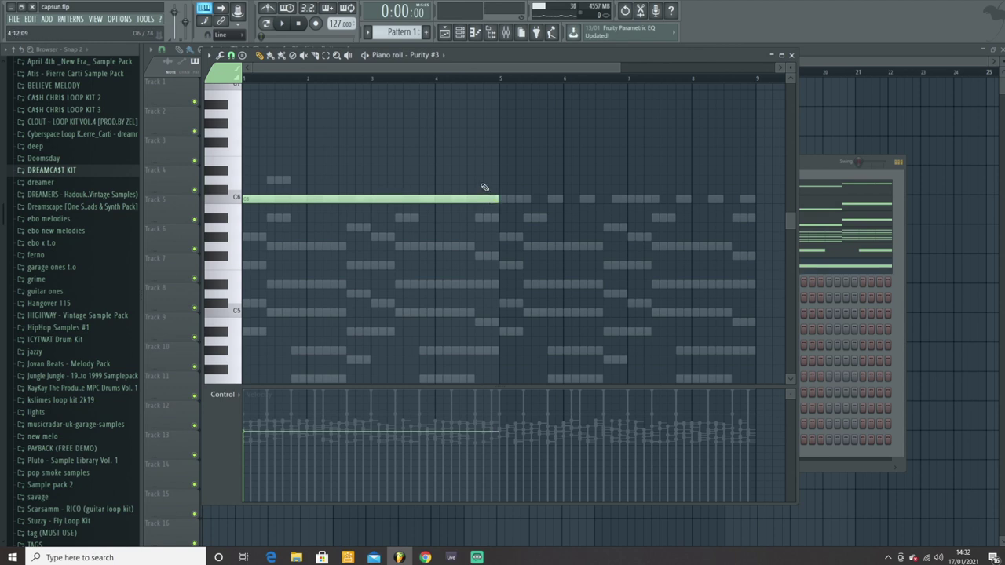
{"action": "key", "text": "ctrl+Up"}
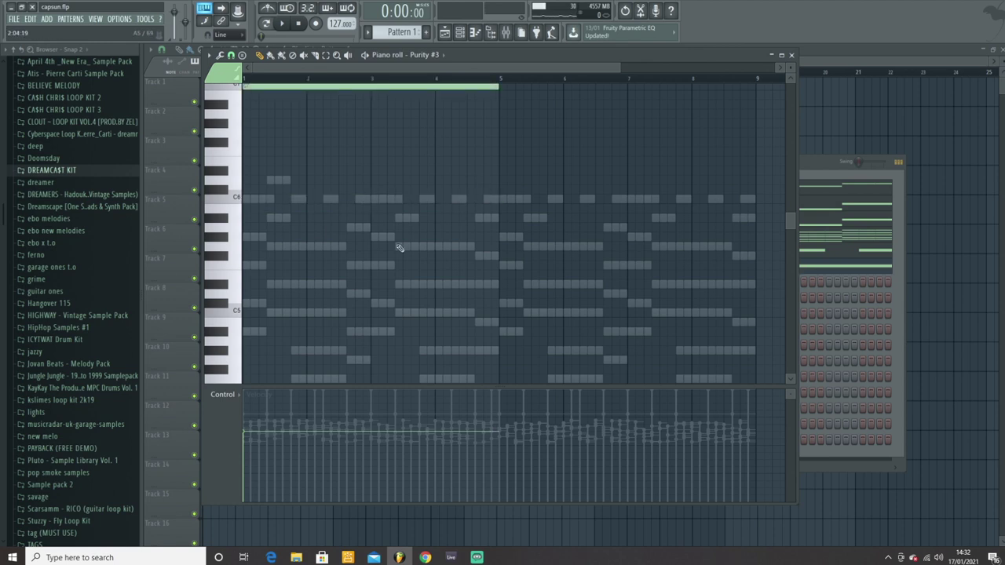
{"action": "scroll", "coordinate": [421, 189], "scroll_direction": "up", "scroll_amount": 3}
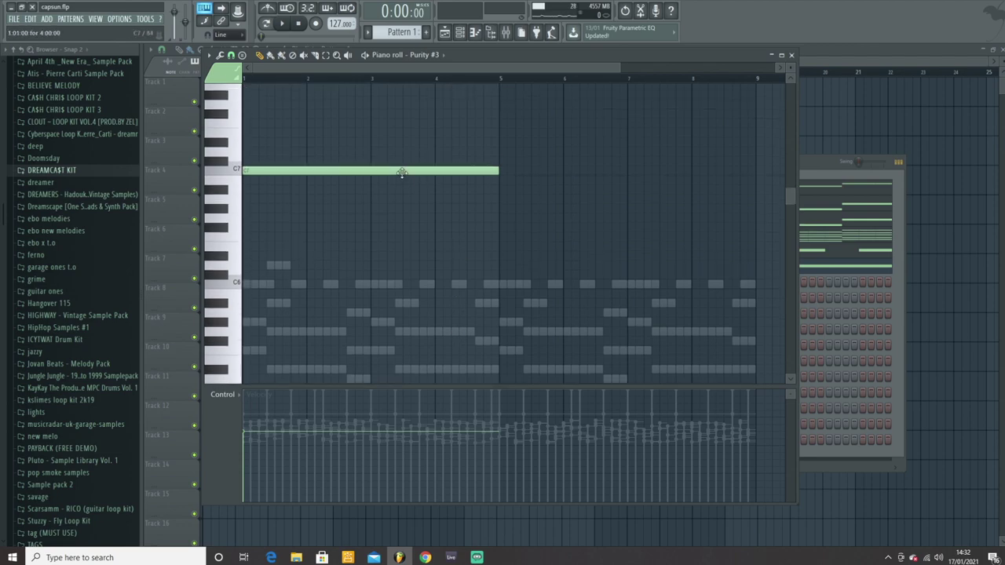
{"action": "scroll", "coordinate": [397, 188], "scroll_direction": "up", "scroll_amount": 2}
{"action": "scroll", "coordinate": [343, 228], "scroll_direction": "down", "scroll_amount": 4}
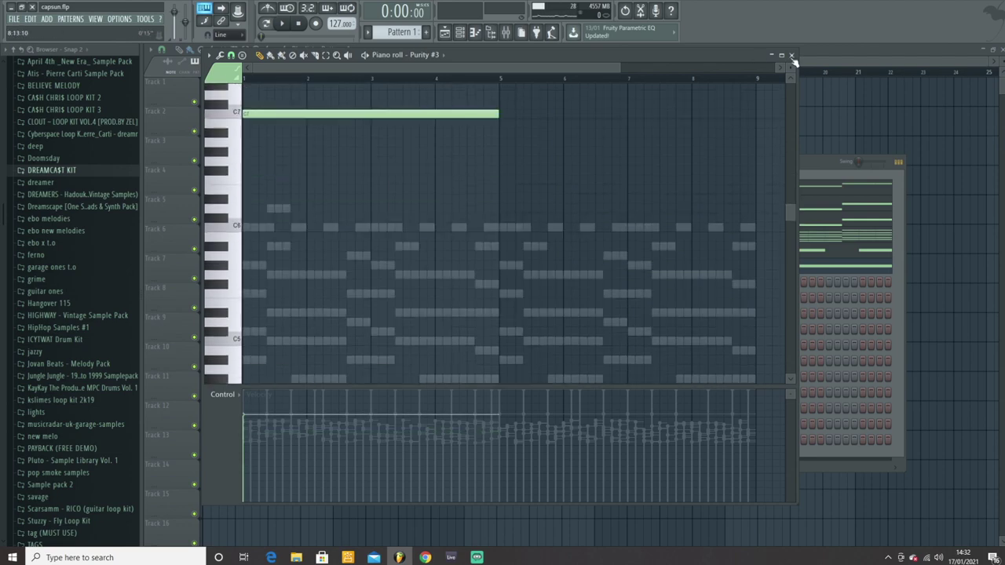
{"action": "left_click", "coordinate": [792, 55]}
Load the V.Ana Strings 2 preset in Purity #3 and audition a four-bar C6 note, deleting that note again
{"action": "left_click", "coordinate": [324, 268]}
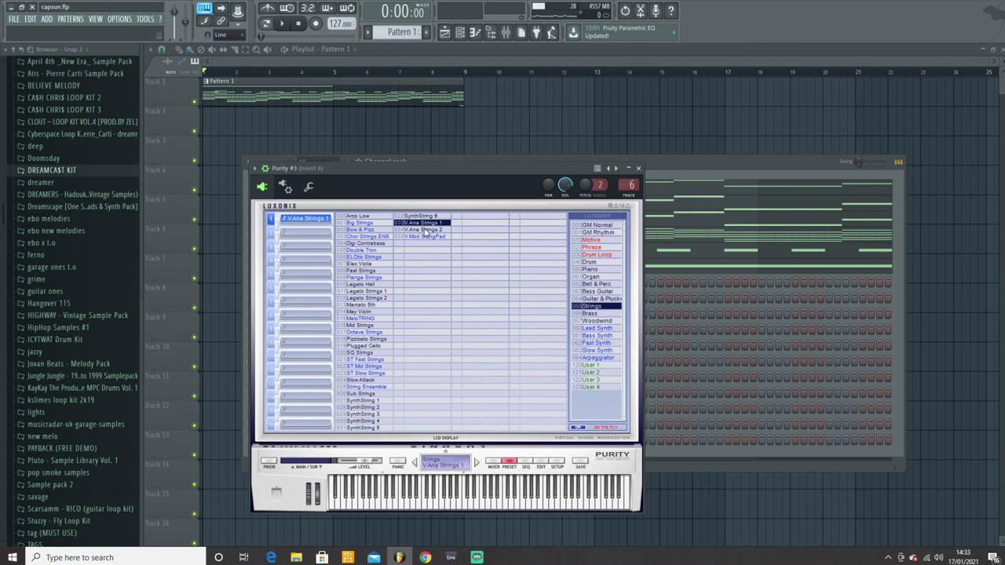
{"action": "left_click", "coordinate": [641, 170]}
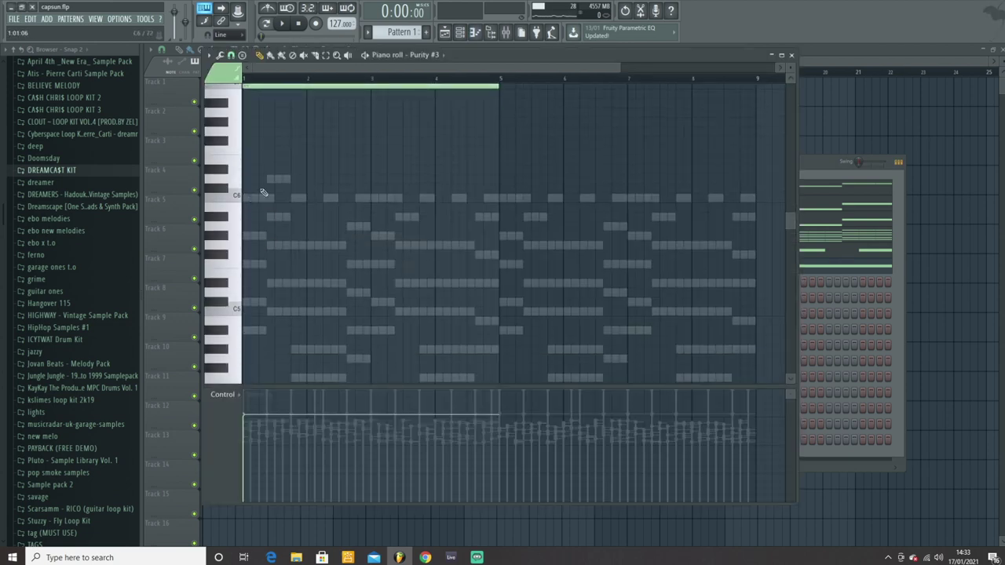
{"action": "left_click", "coordinate": [247, 198]}
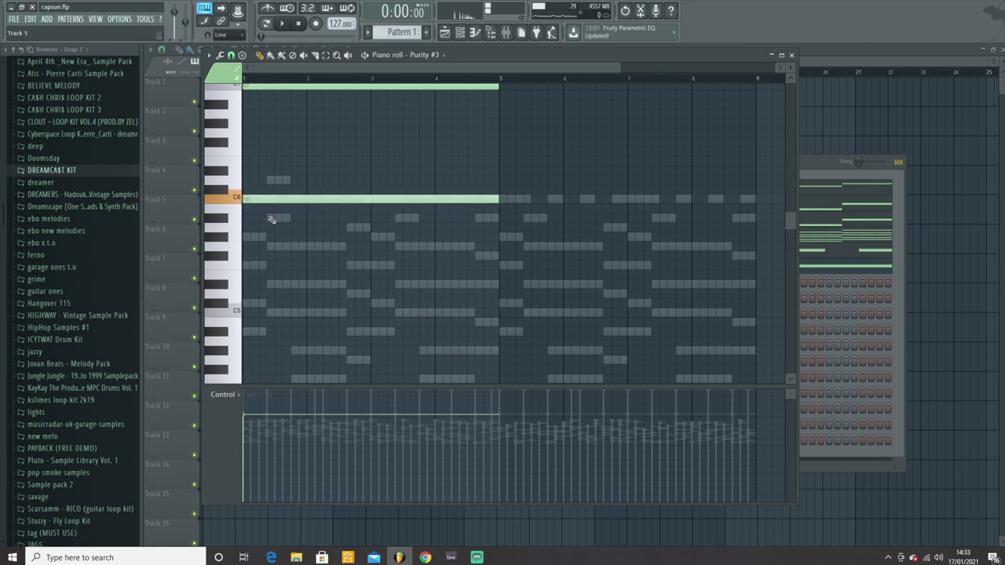
{"action": "right_click", "coordinate": [320, 201]}
{"action": "left_click", "coordinate": [793, 55]}
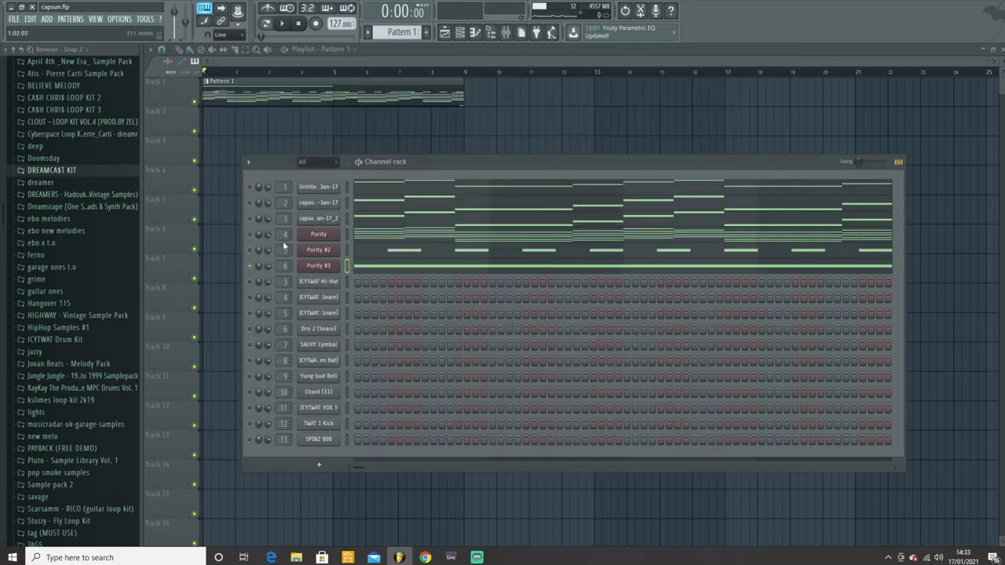
{"action": "left_click", "coordinate": [318, 266]}
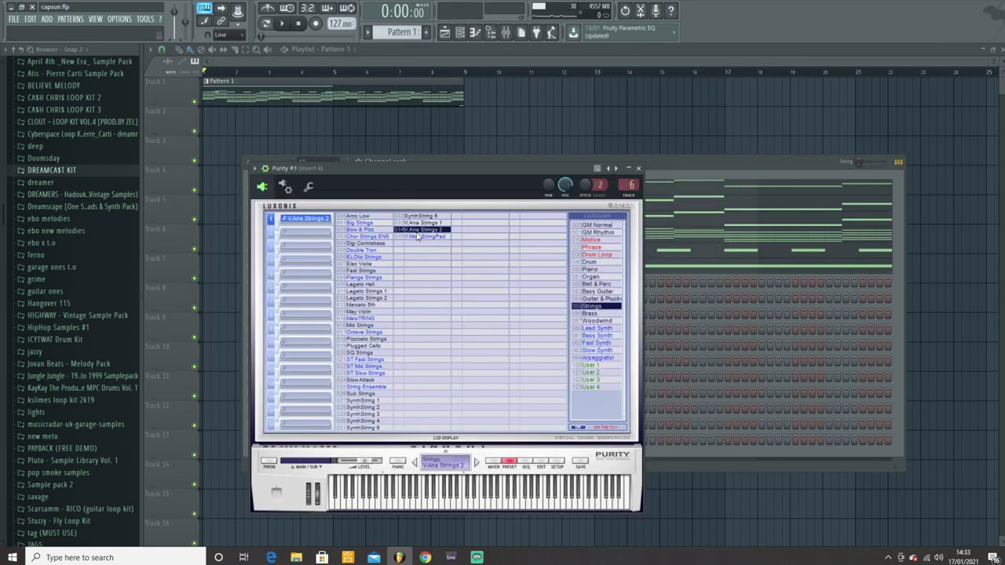
{"action": "left_click", "coordinate": [640, 169]}
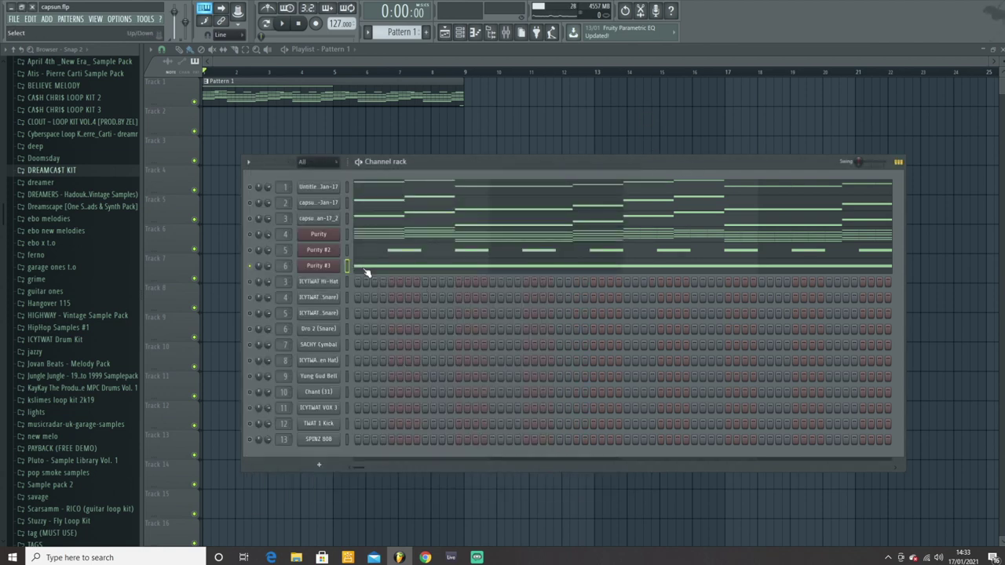
Duplicate the four-bar C7 note of Purity #3 so the copy starts at bar 5, during playback
{"action": "left_click", "coordinate": [367, 271]}
{"action": "key", "text": "space"}
{"action": "scroll", "coordinate": [398, 248], "scroll_direction": "up", "scroll_amount": 2}
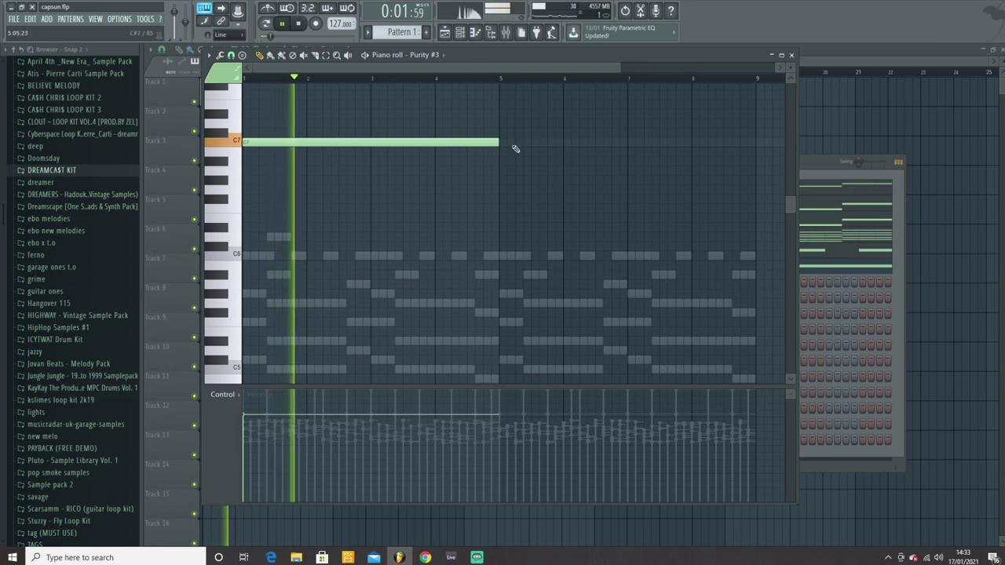
{"action": "left_click_drag", "start_coordinate": [516, 148], "coordinate": [404, 157]}
{"action": "key", "text": "ctrl+b"}
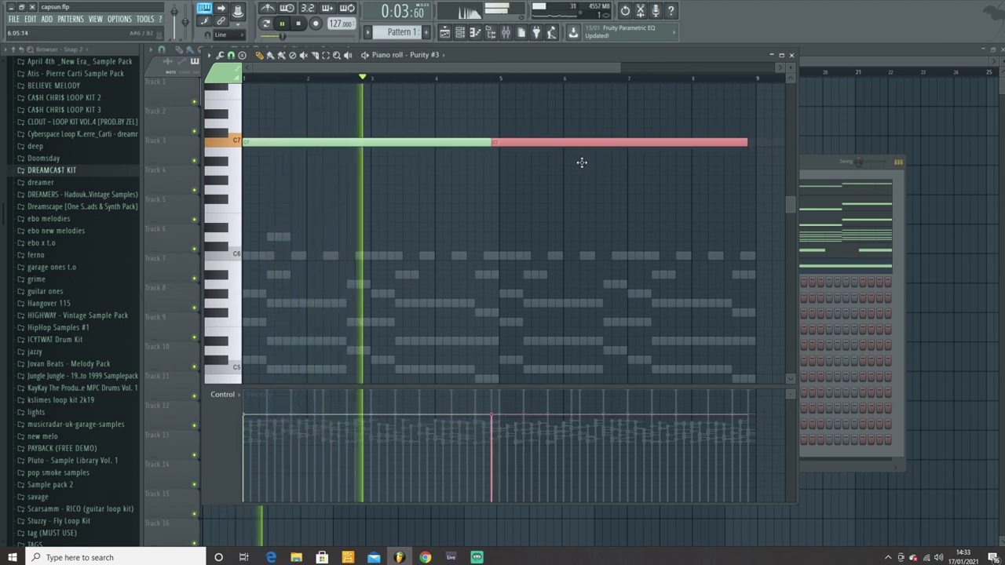
{"action": "left_click_drag", "start_coordinate": [582, 163], "coordinate": [584, 163]}
{"action": "left_click", "coordinate": [590, 189], "text": "ctrl"}
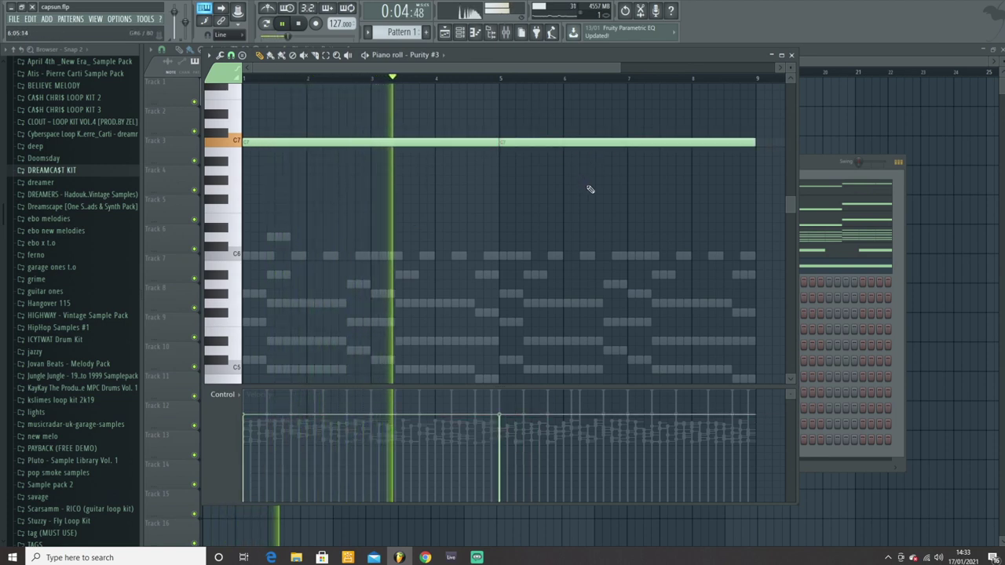
{"action": "left_click", "coordinate": [789, 55]}
Add Fruity Parametric EQ 2 to mixer Insert 6, lower the insert's volume and send it to Insert 100
{"action": "key", "text": "F9"}
{"action": "key", "text": "space"}
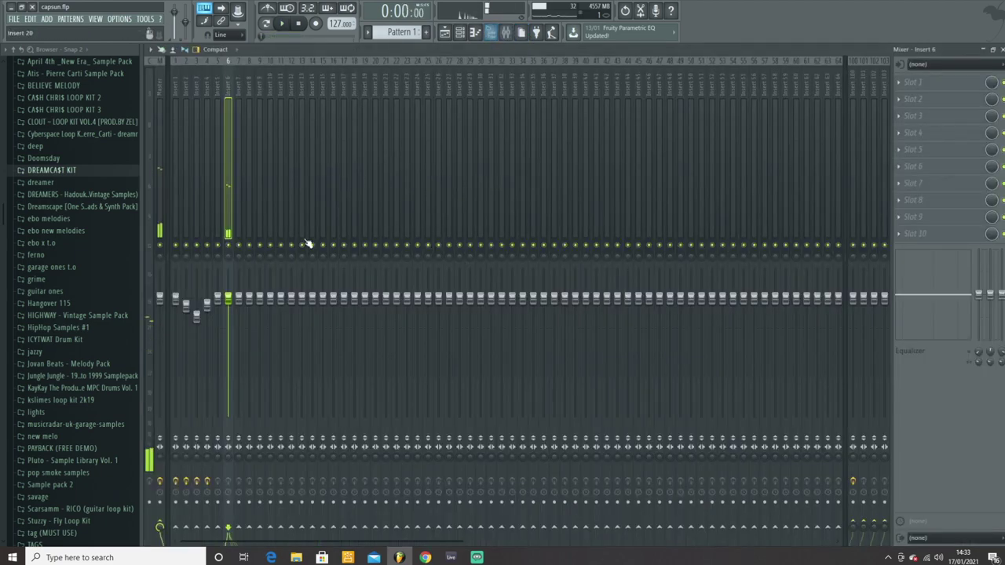
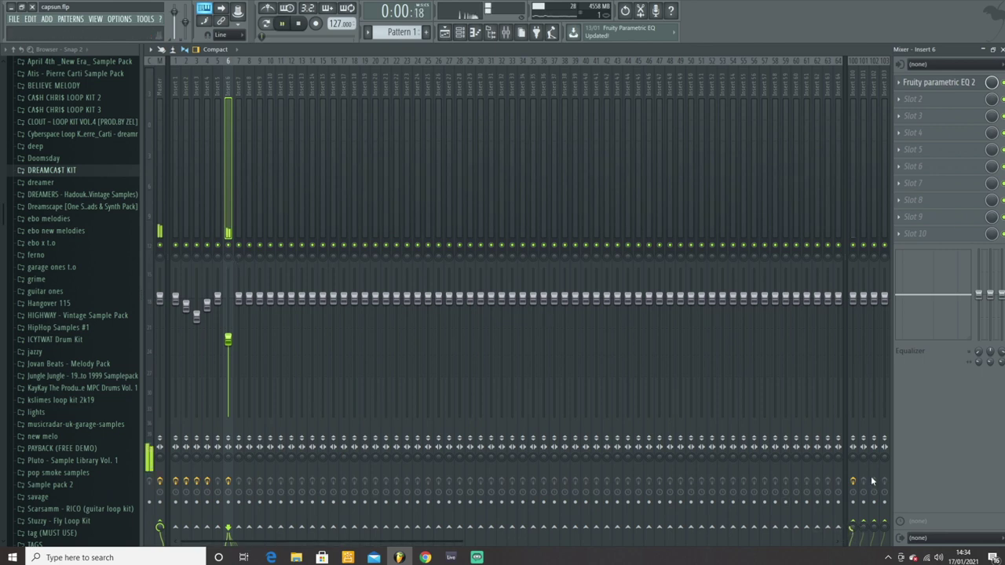
{"action": "key", "text": "space"}
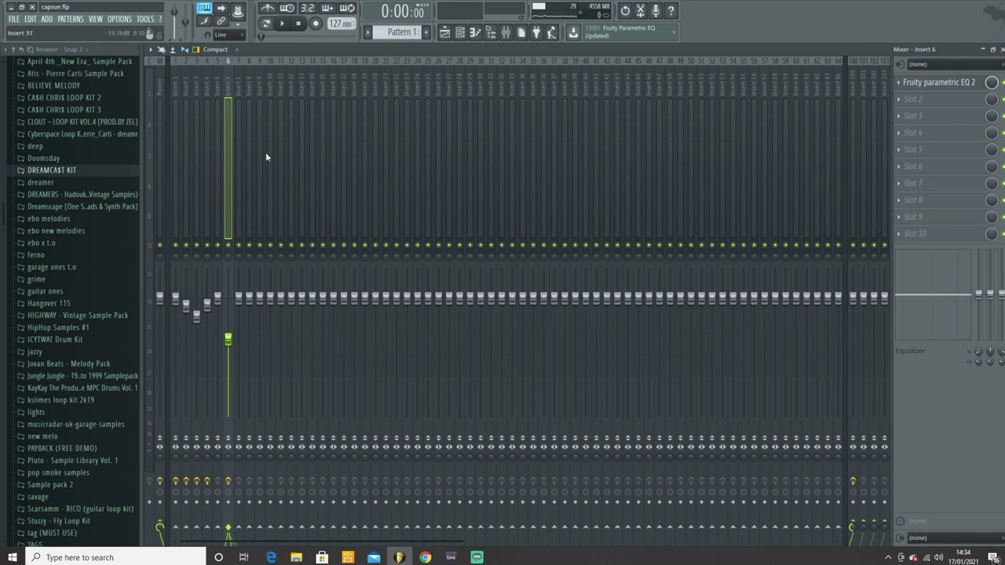
Send mixer Insert 5 to Insert 100 and play the pattern with all melodic channels enabled
{"action": "left_click", "coordinate": [217, 202]}
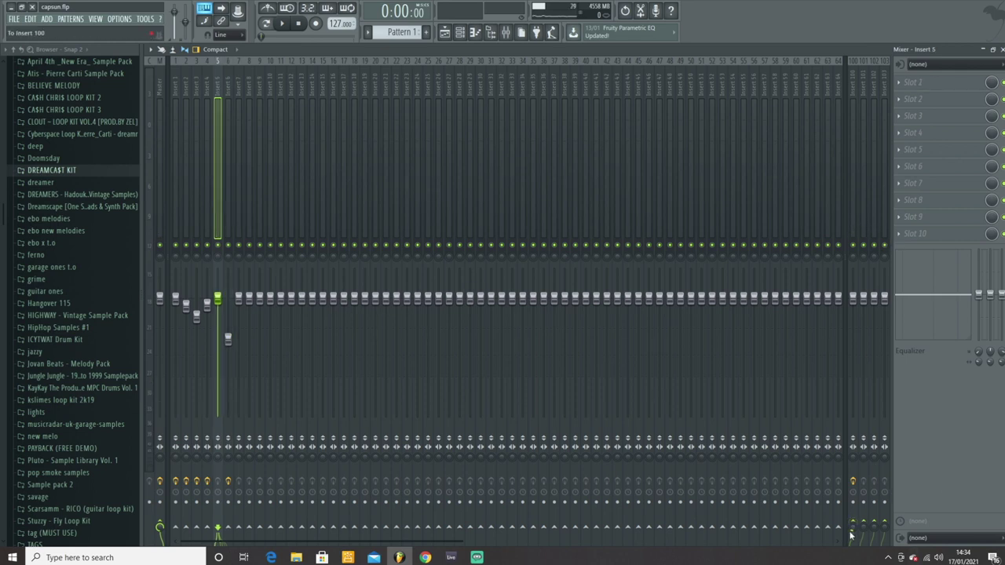
{"action": "key", "text": "space"}
{"action": "key", "text": "F6"}
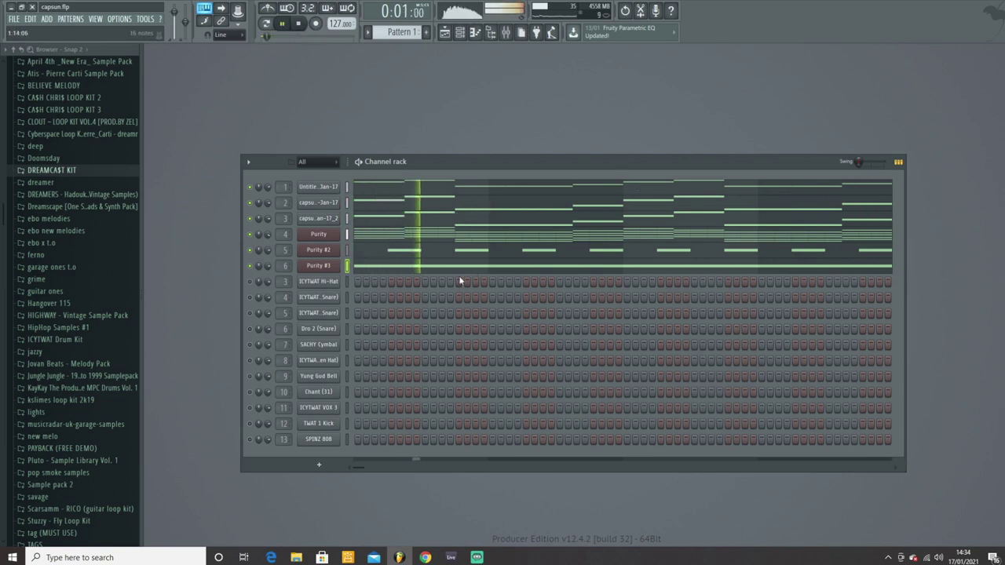
Lower the volume of mixer Insert 3 and set Insert 6 to 62% (-9.4 dB) while listening to all layers
{"action": "left_click_drag", "start_coordinate": [516, 166], "coordinate": [505, 133]}
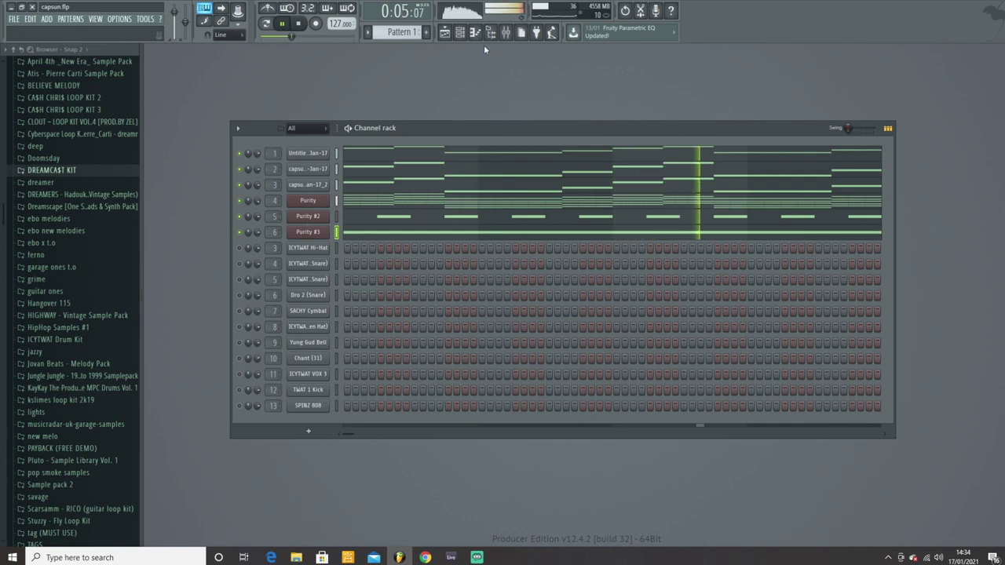
{"action": "double_click", "coordinate": [271, 216]}
{"action": "left_click", "coordinate": [198, 230]}
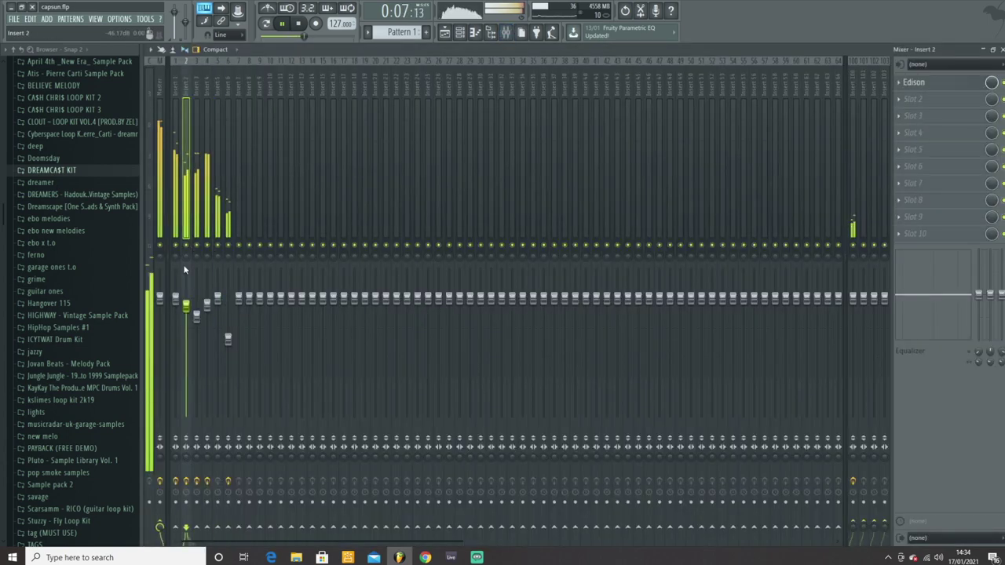
{"action": "left_click_drag", "start_coordinate": [197, 317], "coordinate": [228, 343]}
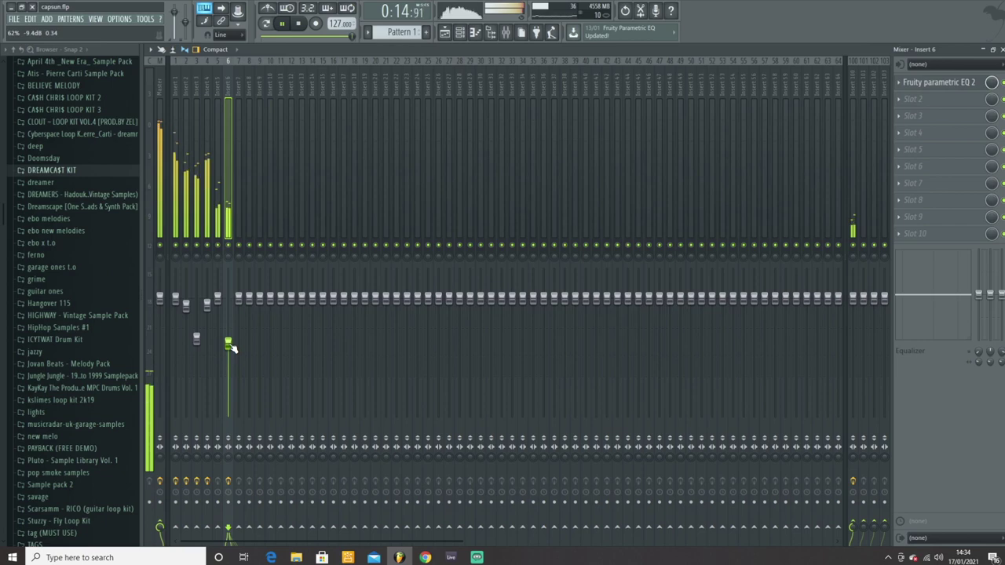
{"action": "key", "text": "space"}
Assign the drum channels from ICYTWAT Hi-Hat through SPINZ 808 to mixer tracks 7 to 17 and unmute them
{"action": "key", "text": "F9"}
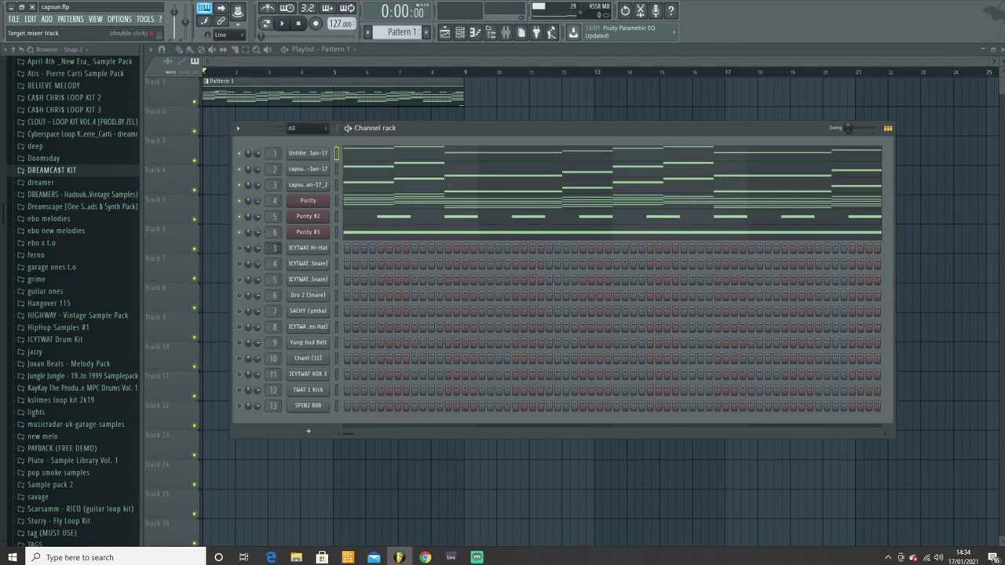
{"action": "scroll", "coordinate": [275, 248], "scroll_direction": "up", "scroll_amount": 4}
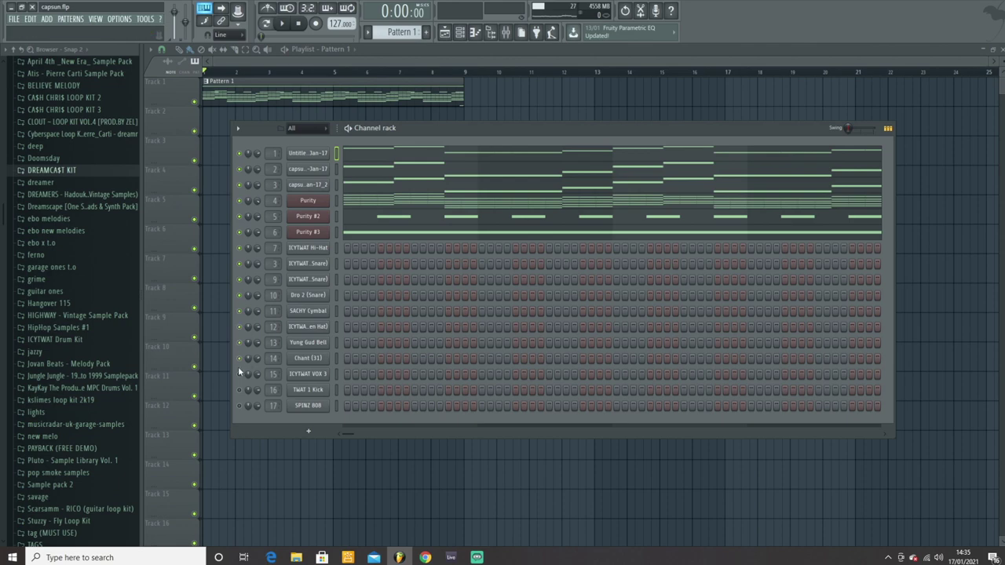
Check the ICYTWAT Hi-Hat channel's sample settings and browse the kits in the New Samples folder
{"action": "left_click", "coordinate": [308, 248]}
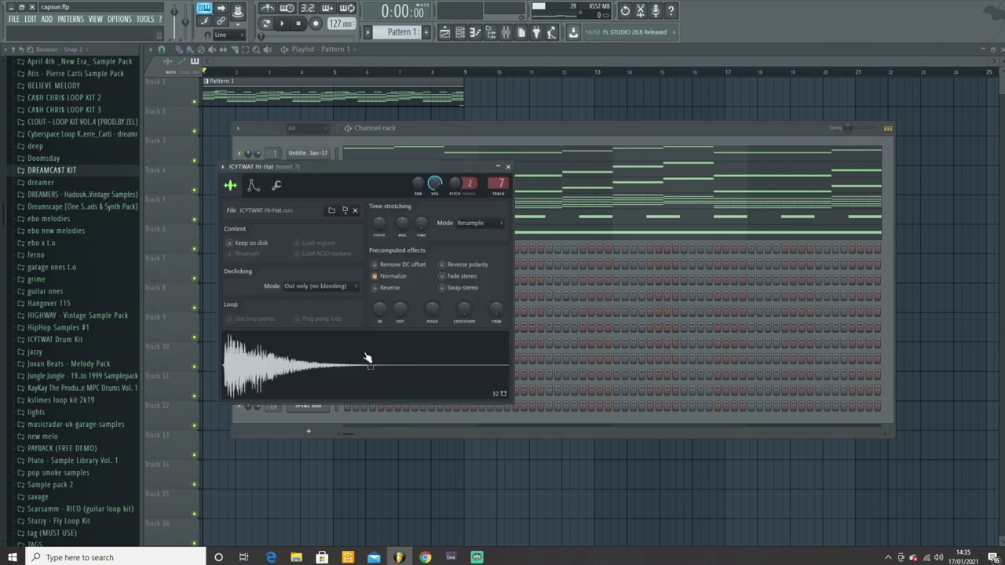
{"action": "left_click", "coordinate": [509, 168]}
{"action": "scroll", "coordinate": [57, 275], "scroll_direction": "up", "scroll_amount": 10}
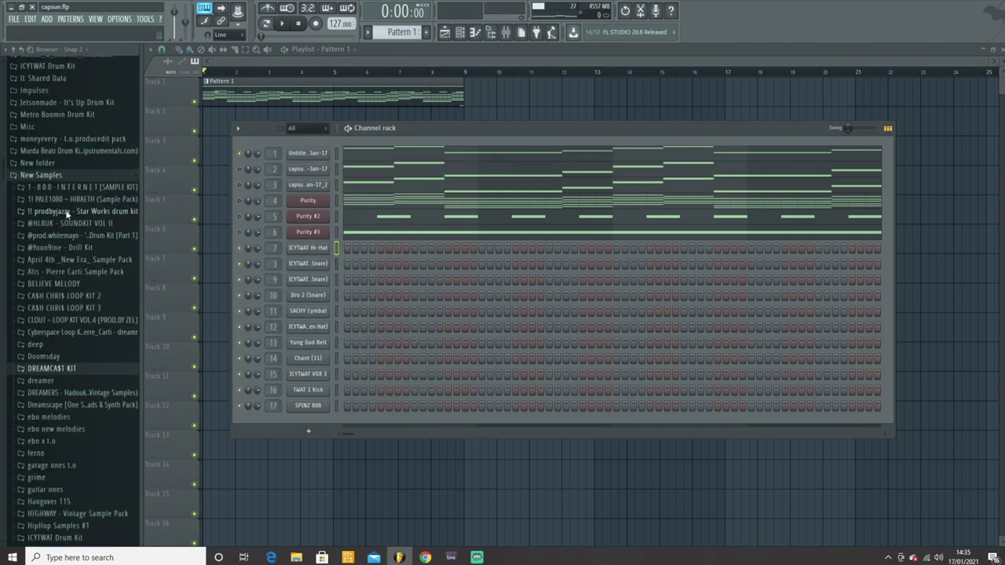
Find the ICYTWAT Hi-Hat sample in the ICYTWAT Drum Kit, and fill every 2 steps of the ICYTWAT Hi-Hat channel
{"action": "left_click", "coordinate": [55, 267]}
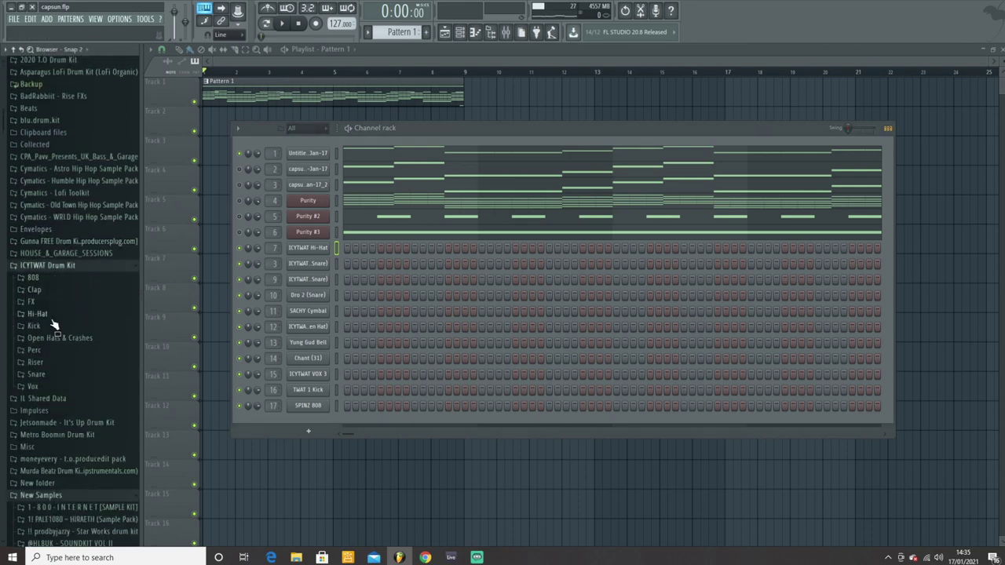
{"action": "left_click", "coordinate": [52, 315]}
{"action": "left_click", "coordinate": [47, 372]}
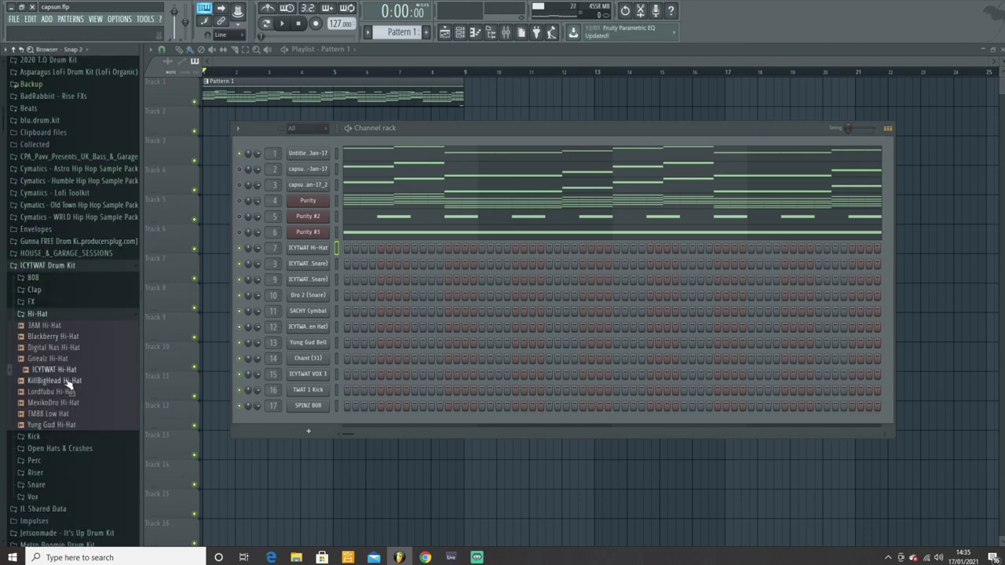
{"action": "left_click", "coordinate": [85, 316]}
{"action": "left_click", "coordinate": [73, 266]}
{"action": "right_click", "coordinate": [320, 249]}
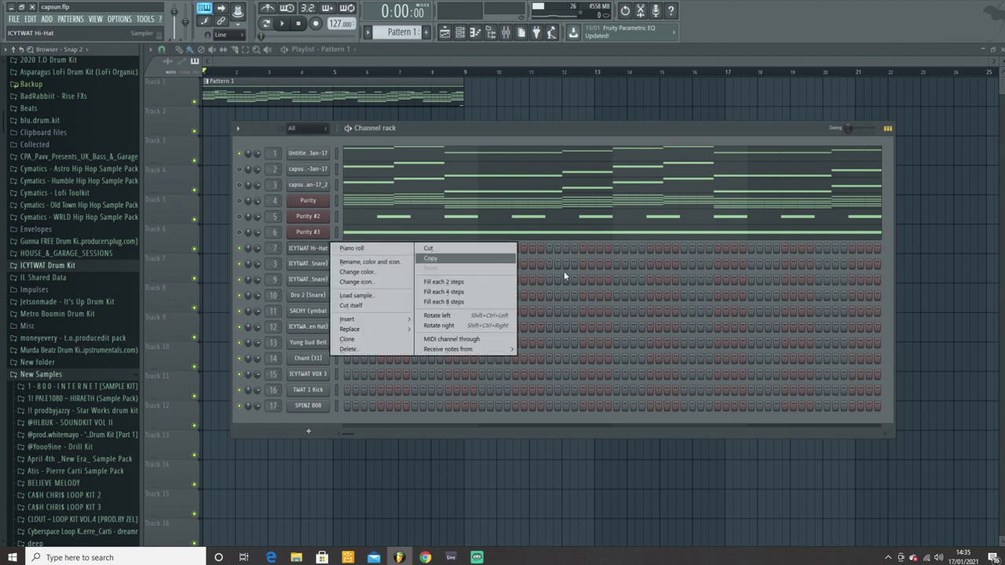
{"action": "left_click", "coordinate": [443, 281]}
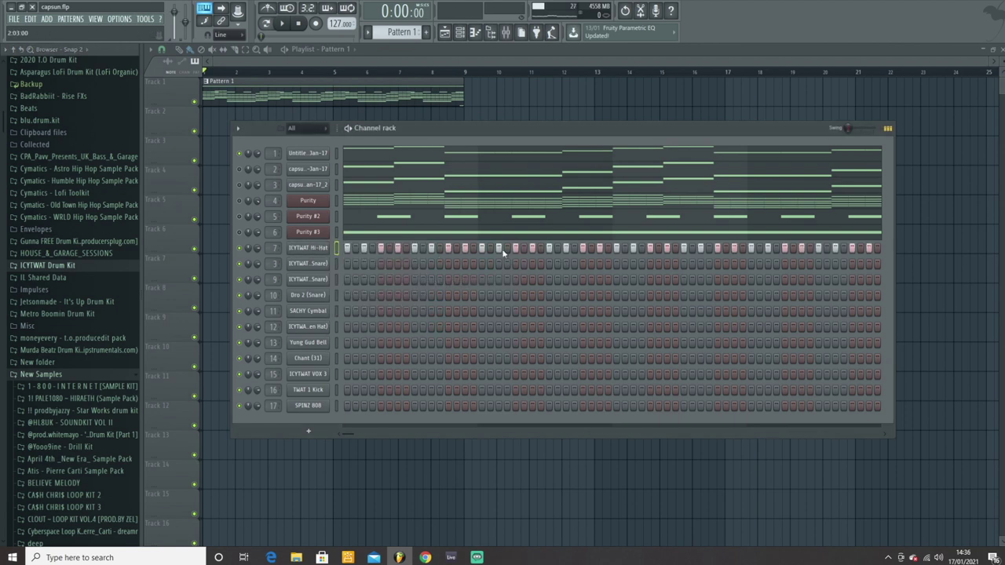
Place ICYTWAT 1 (Snare) hits on steps 9, 25, 41 and 57, and look through the DREAMCA$T KIT's Claps N Snare folder
{"action": "left_click", "coordinate": [314, 266]}
{"action": "left_click", "coordinate": [467, 126]}
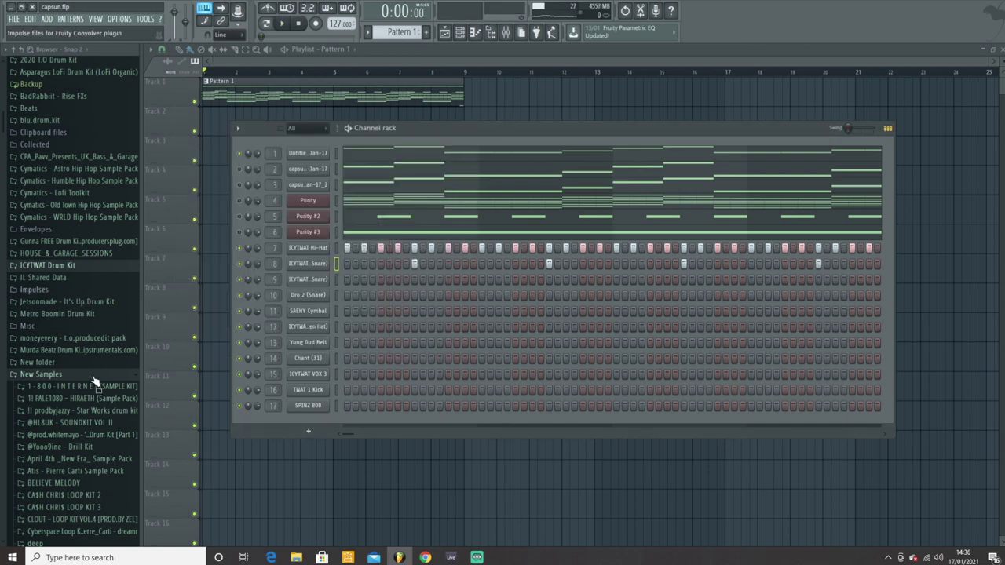
{"action": "scroll", "coordinate": [88, 375], "scroll_direction": "down", "scroll_amount": 5}
{"action": "left_click", "coordinate": [52, 369]}
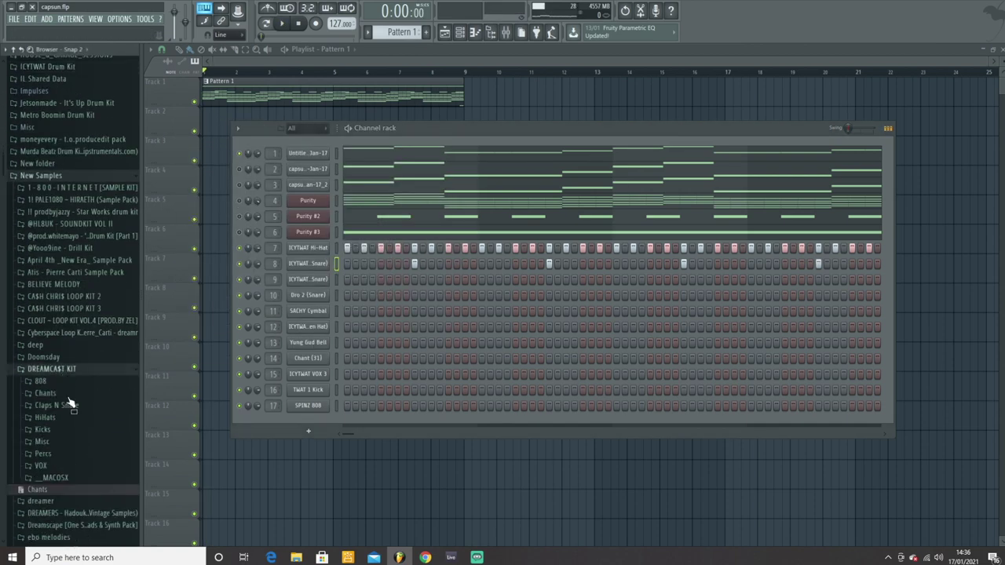
{"action": "left_click", "coordinate": [62, 407]}
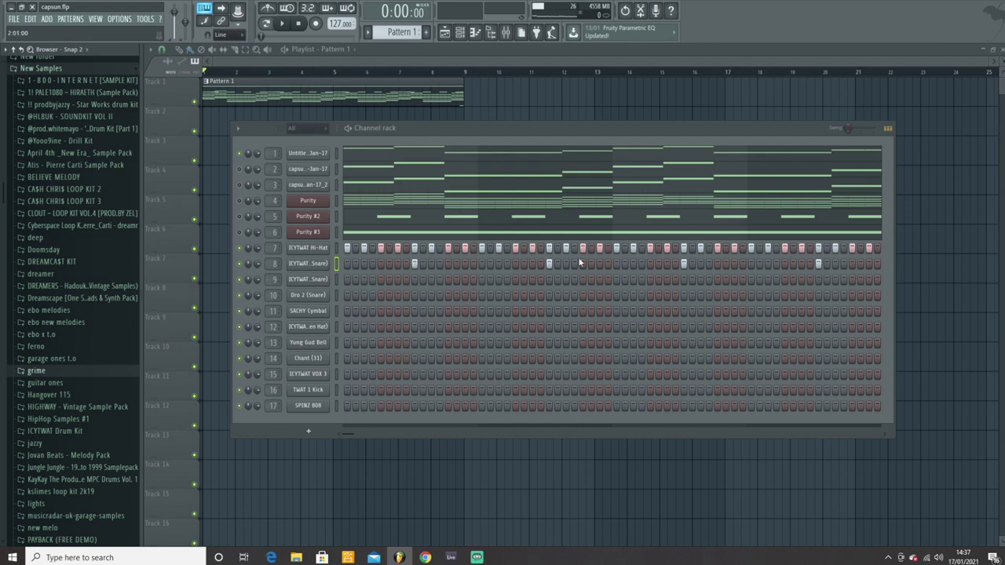
In the ICYTWAT Hi-Hat piano roll, add a rapid C5 roll across beat 2 of bar 1 and play the pattern
{"action": "key", "text": "F7"}
{"action": "key", "text": "space"}
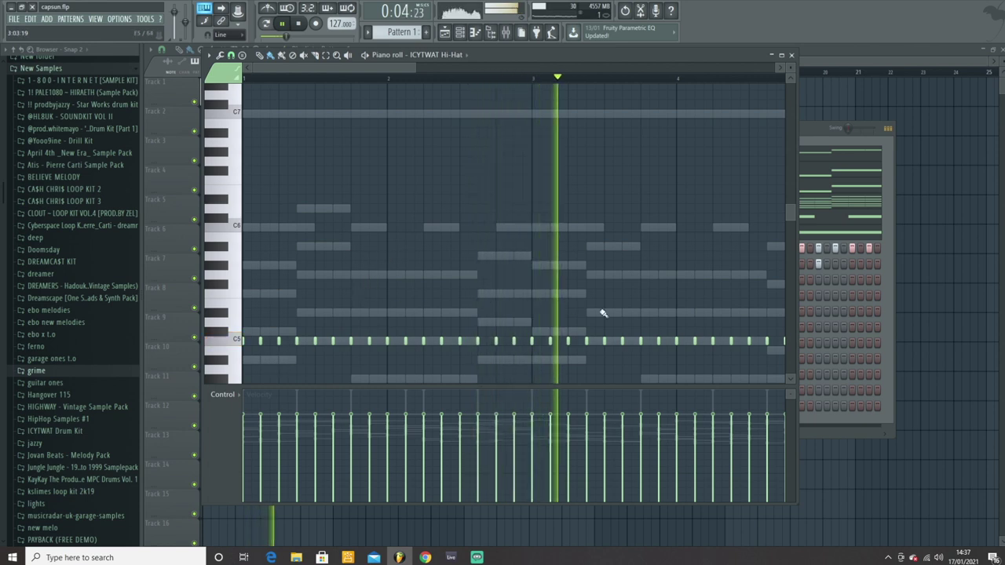
{"action": "key", "text": "space"}
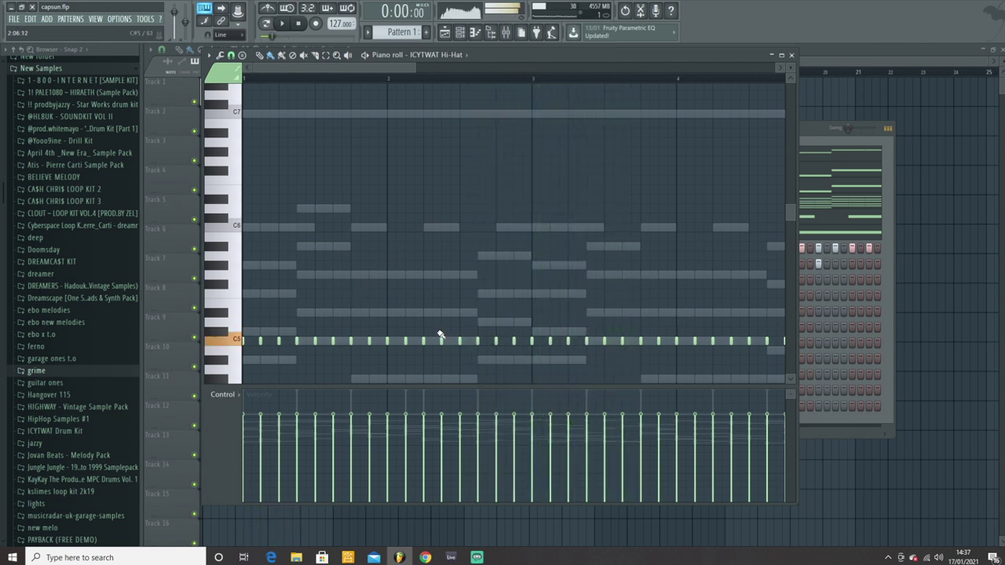
{"action": "left_click", "coordinate": [279, 335]}
{"action": "right_click", "coordinate": [280, 334]}
{"action": "left_click", "coordinate": [279, 341]}
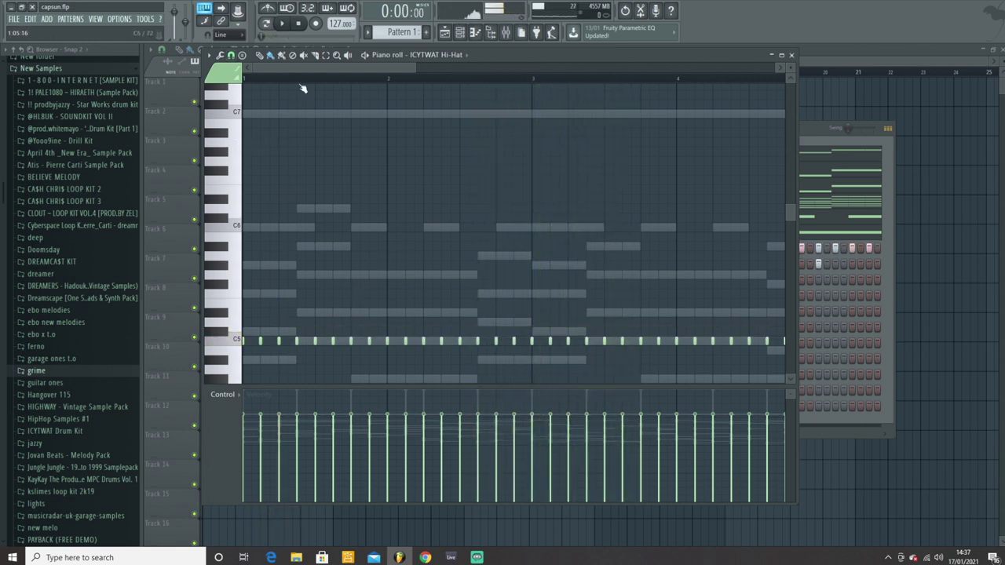
{"action": "left_click_drag", "start_coordinate": [283, 341], "coordinate": [314, 343]}
{"action": "key", "text": "space"}
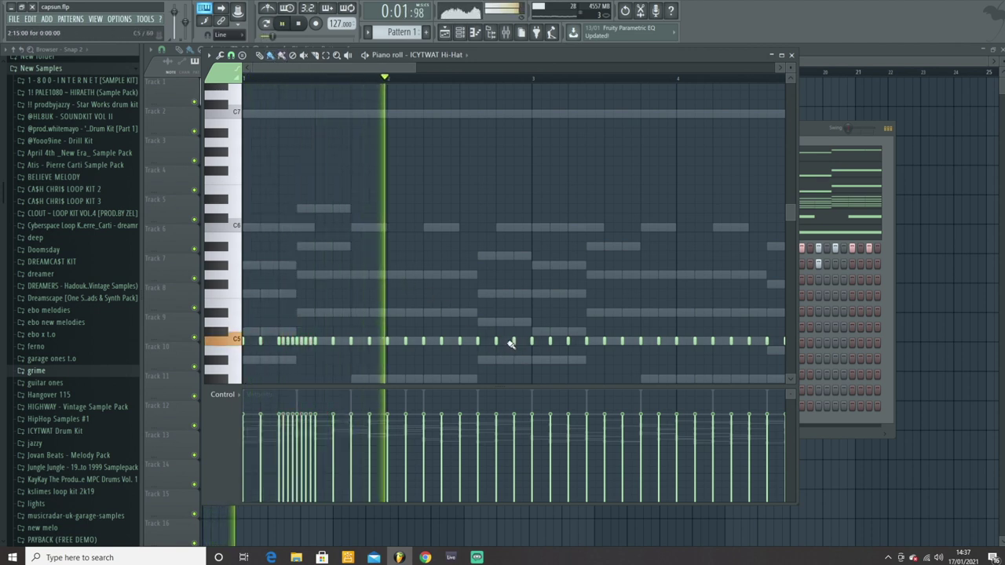
Add C5 hi-hat rolls on beat 4 of bar 2, beat 2 of bar 3 and beat 4 of bar 4, and duplicate bars 1–4 into bars 5–8
{"action": "left_click_drag", "start_coordinate": [501, 342], "coordinate": [530, 342]}
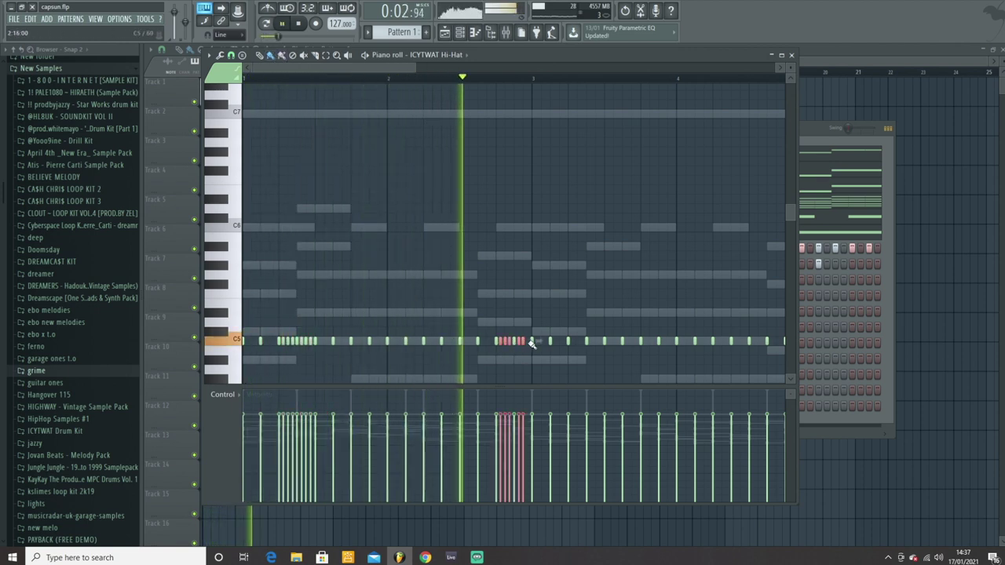
{"action": "left_click", "coordinate": [587, 343]}
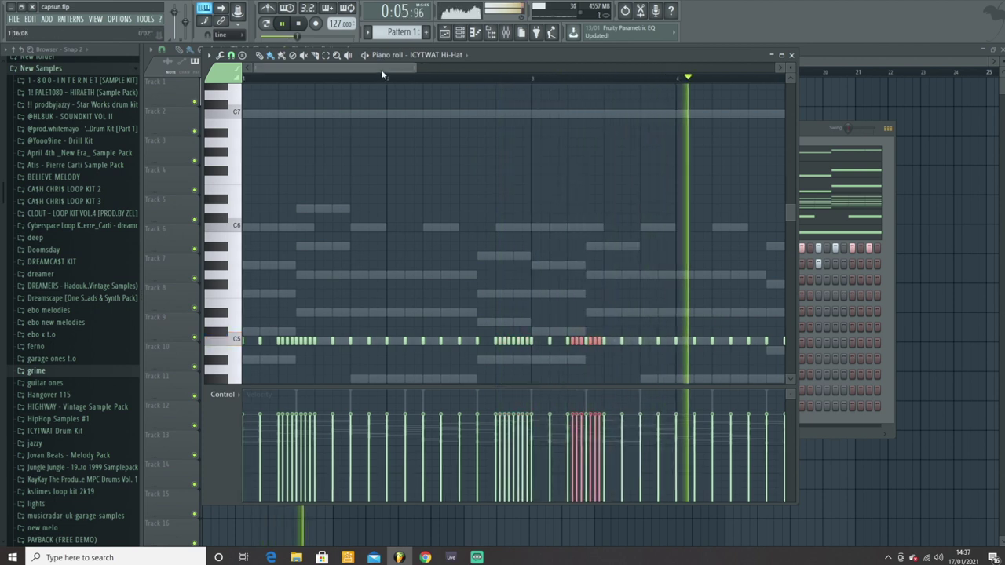
{"action": "left_click_drag", "start_coordinate": [381, 69], "coordinate": [424, 75]}
{"action": "left_click", "coordinate": [666, 342]}
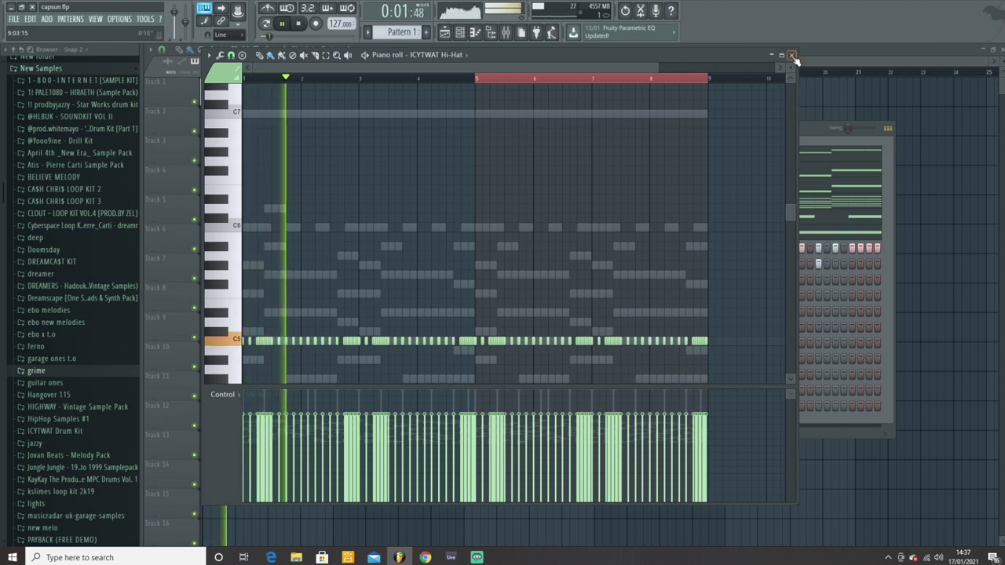
{"action": "left_click", "coordinate": [791, 55]}
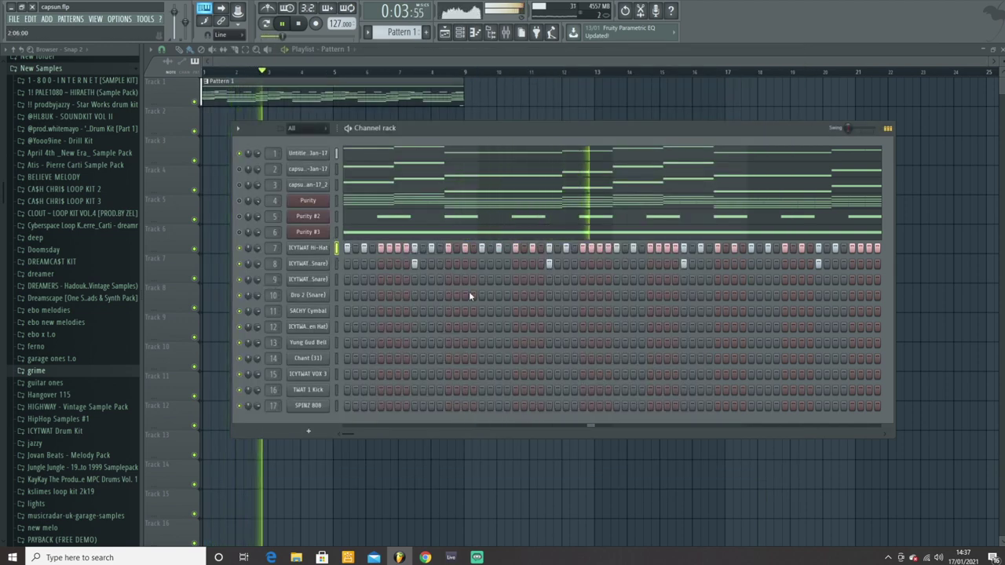
Apply the For Claps-Snares mixer preset from the DREAMCA$T KIT to the ICYTWAT 1 (Snare) channel and play the pattern
{"action": "scroll", "coordinate": [79, 349], "scroll_direction": "up", "scroll_amount": 2}
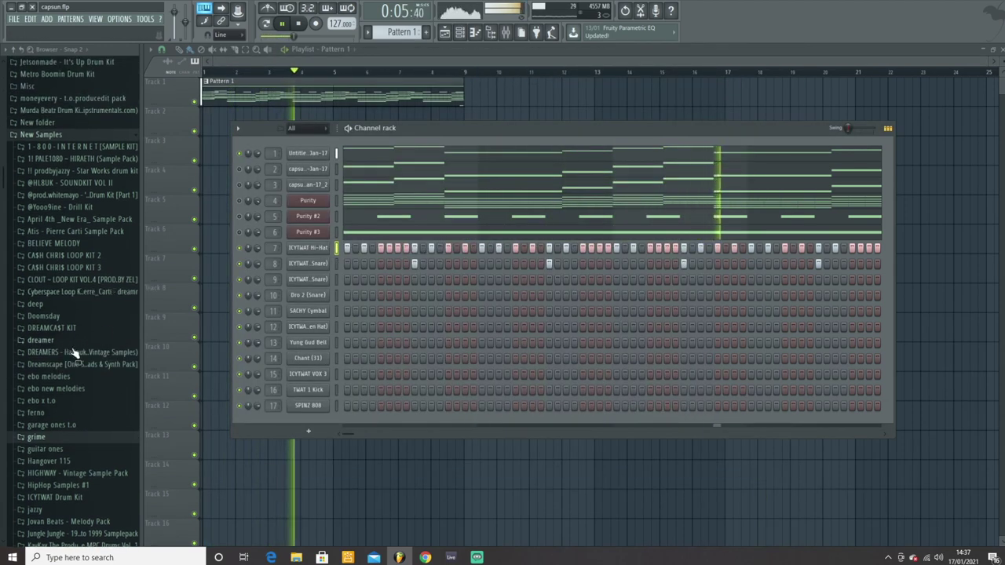
{"action": "left_click", "coordinate": [76, 330]}
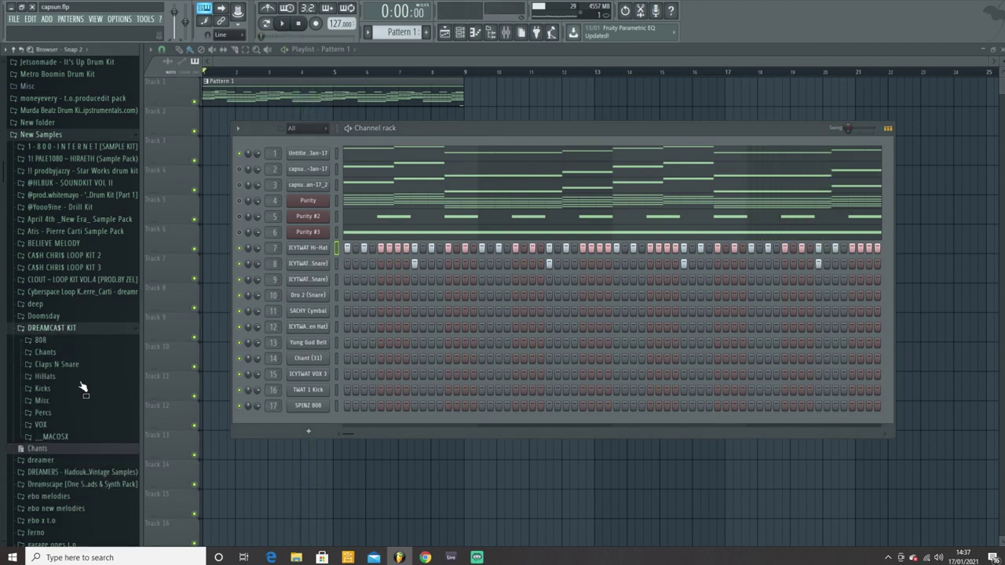
{"action": "left_click", "coordinate": [63, 365]}
{"action": "left_click", "coordinate": [52, 377]}
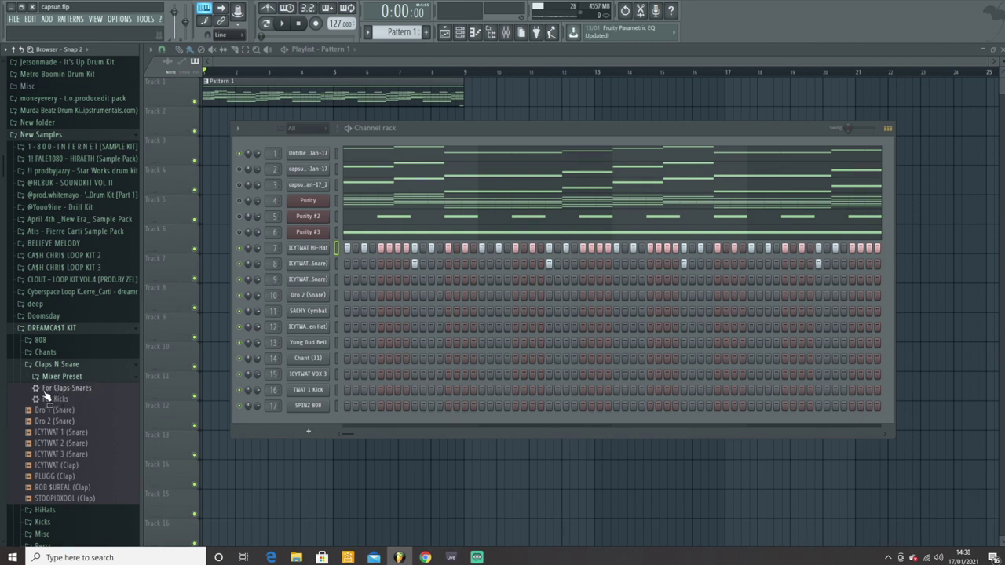
{"action": "left_click_drag", "start_coordinate": [46, 393], "coordinate": [401, 261]}
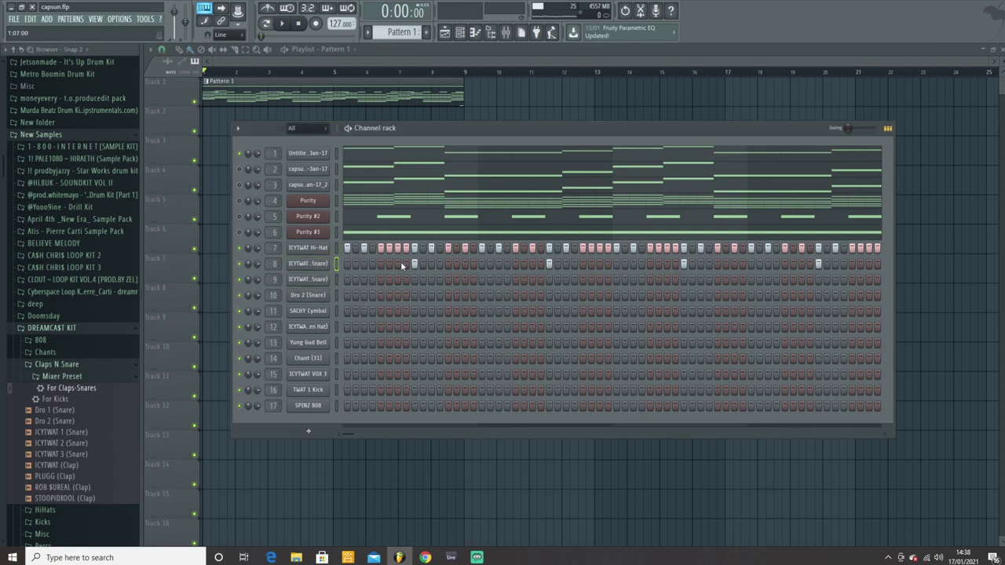
{"action": "key", "text": "space"}
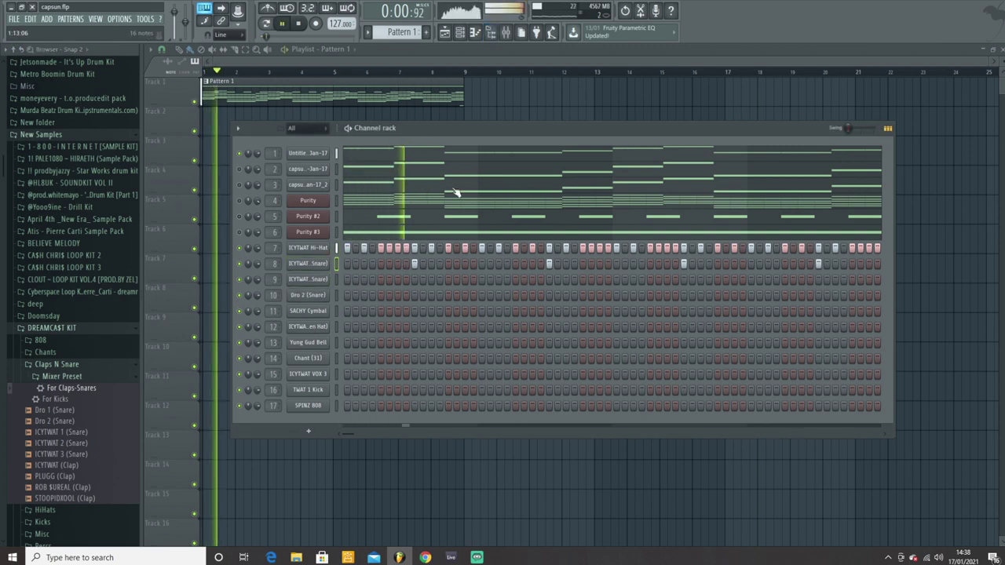
Place ICYTWAT 2 (Snare) hits on steps 19, 47 and 51, and apply the For Claps-Snares preset to that channel
{"action": "key", "text": "space"}
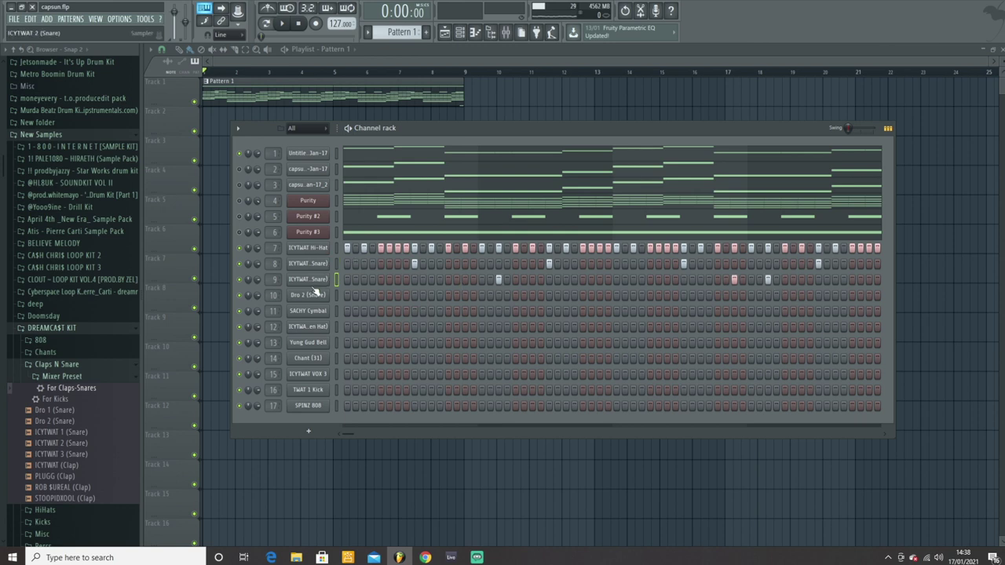
{"action": "key", "text": "space"}
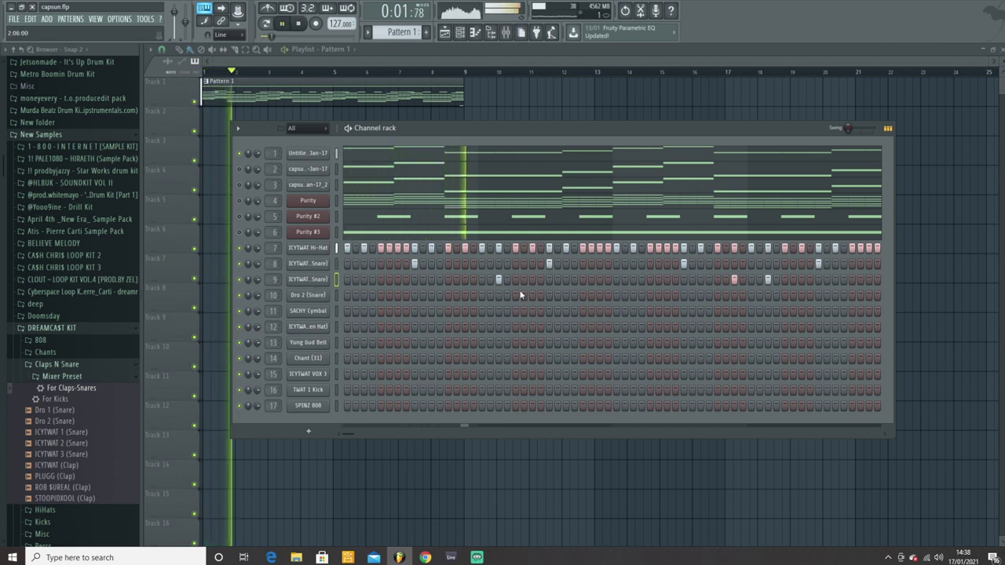
{"action": "left_click_drag", "start_coordinate": [71, 388], "coordinate": [318, 281]}
Duplicate the ICYTWAT 2 (Snare) notes of bars 1–4 into bars 5–8 in its piano roll
{"action": "right_click", "coordinate": [325, 280]}
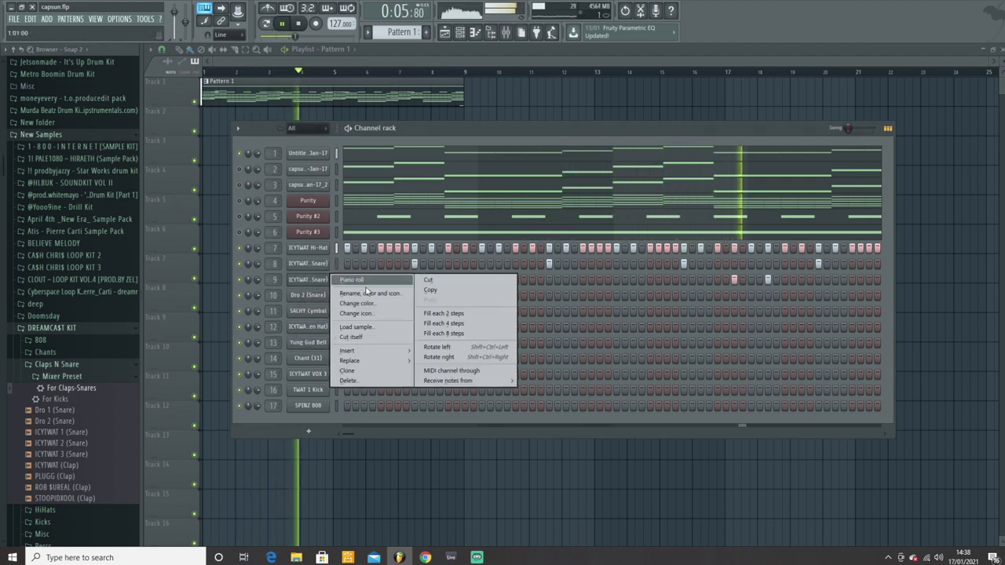
{"action": "left_click", "coordinate": [361, 279]}
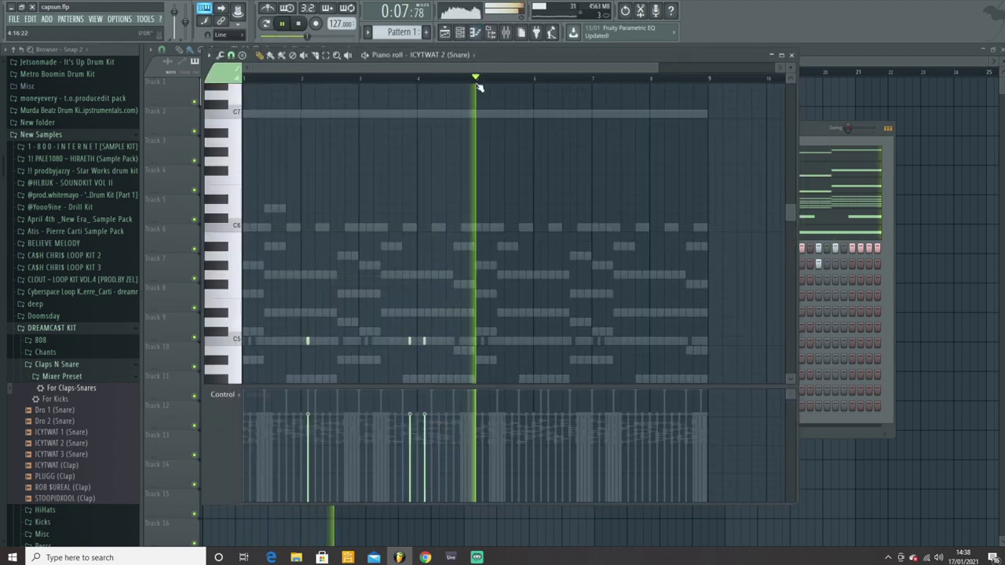
{"action": "left_click_drag", "start_coordinate": [477, 81], "coordinate": [4, 348]}
{"action": "key", "text": "ctrl+b"}
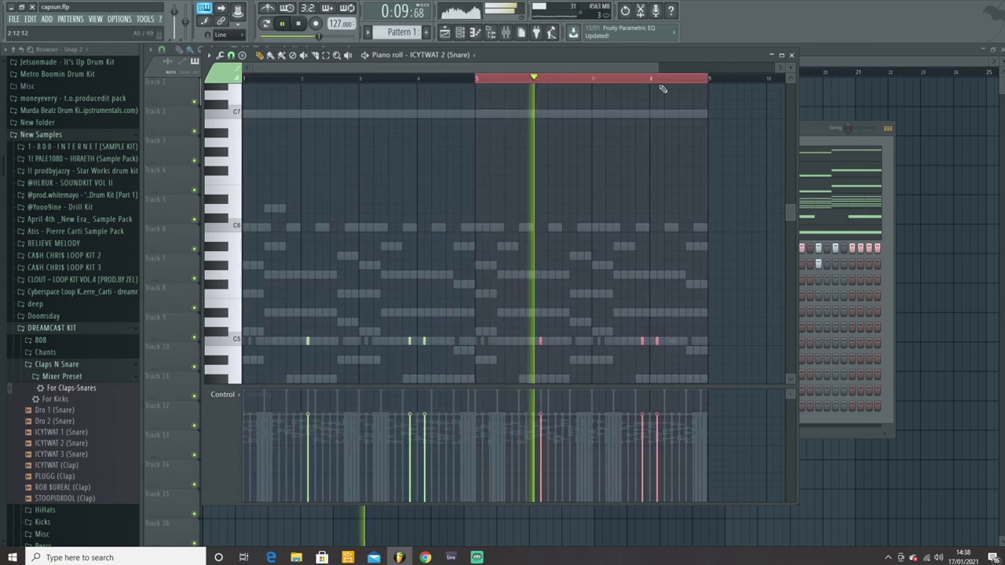
{"action": "left_click", "coordinate": [791, 56]}
Select the ICYTWAT 1 (Snare) notes in bars 1–4 of its piano roll, and duplicate them into bars 5–8
{"action": "right_click", "coordinate": [318, 267]}
{"action": "left_click", "coordinate": [331, 269]}
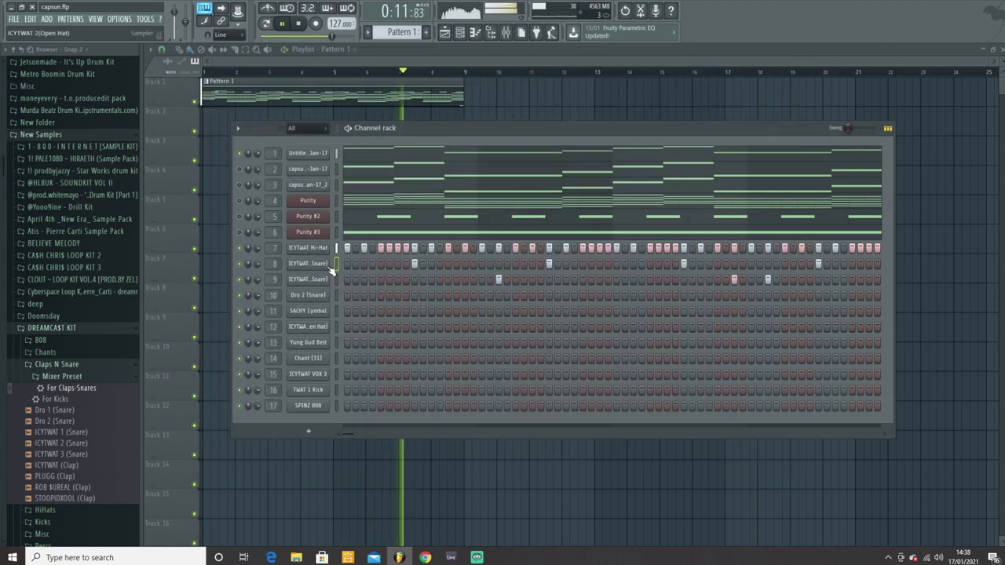
{"action": "right_click", "coordinate": [328, 267]}
{"action": "left_click", "coordinate": [360, 264]}
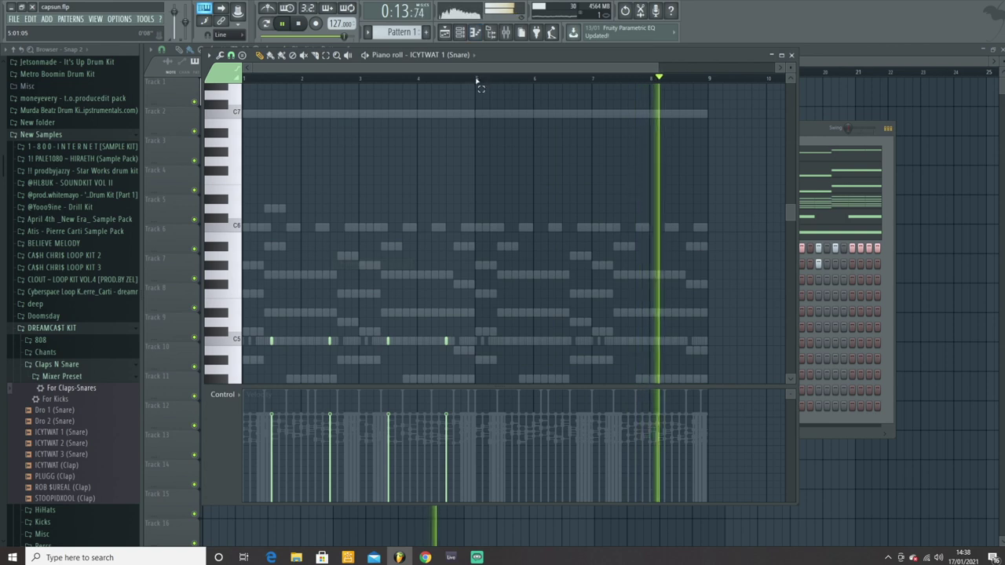
{"action": "left_click_drag", "start_coordinate": [477, 82], "coordinate": [243, 82]}
{"action": "key", "text": "space"}
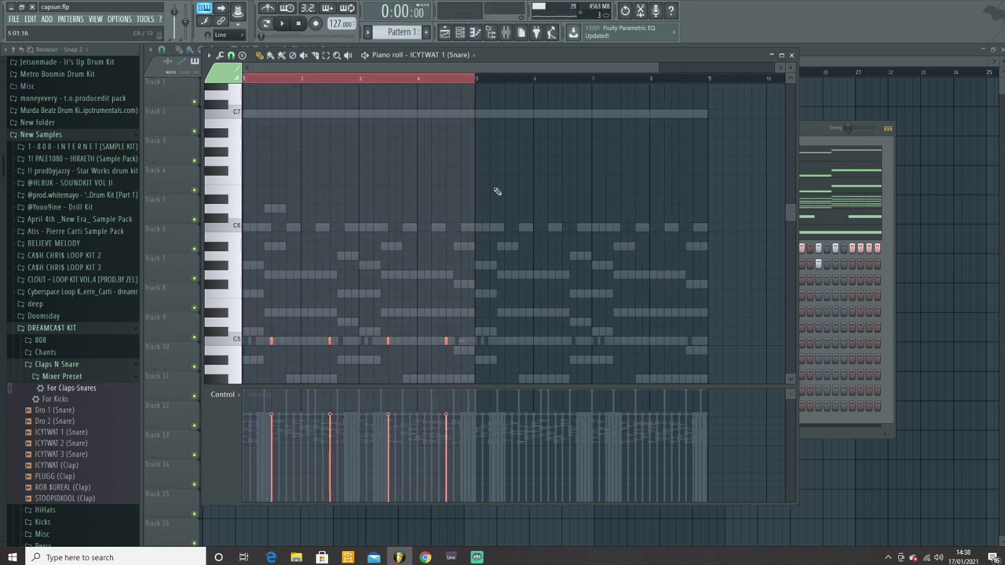
{"action": "key", "text": "ctrl+b"}
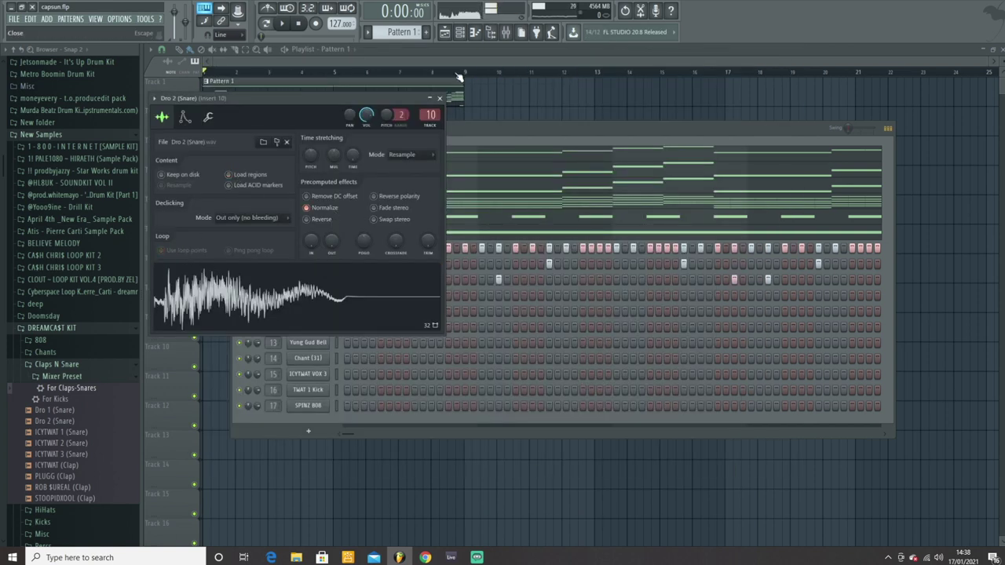
Close the Dro 2 (Snare) settings, place a Dro 2 (Snare) hit on step 62, and play the pattern
{"action": "left_click", "coordinate": [440, 99]}
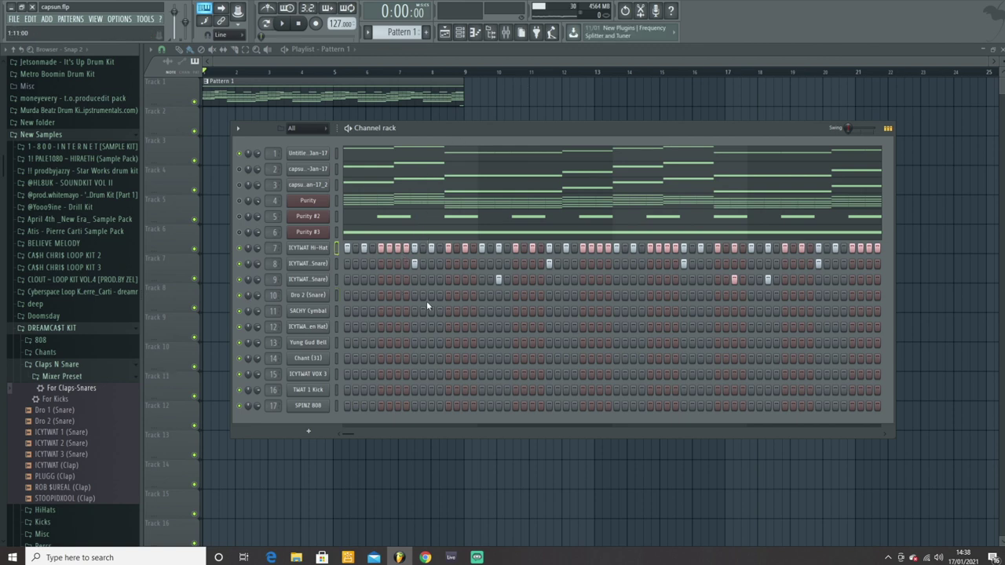
{"action": "key", "text": "space"}
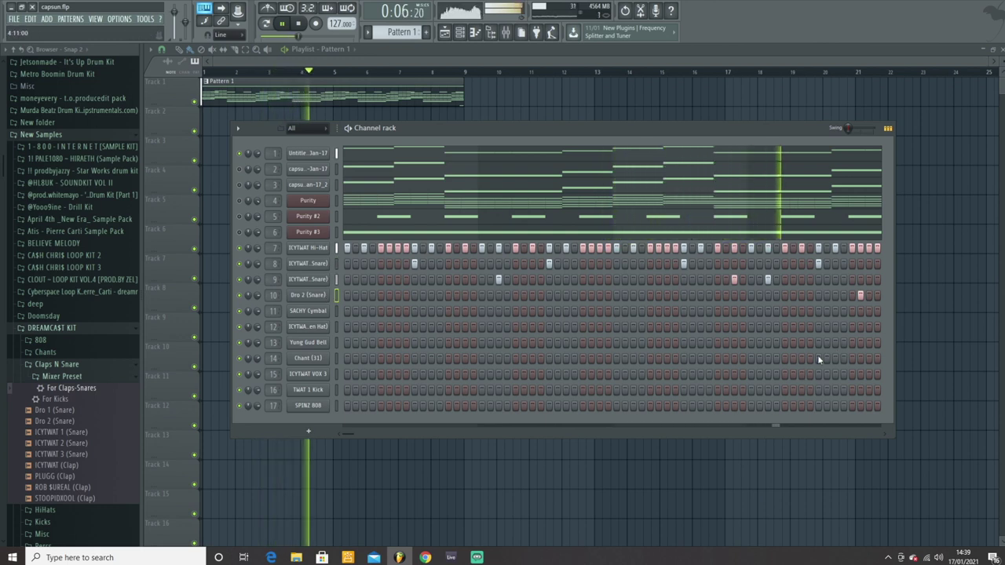
{"action": "key", "text": "space"}
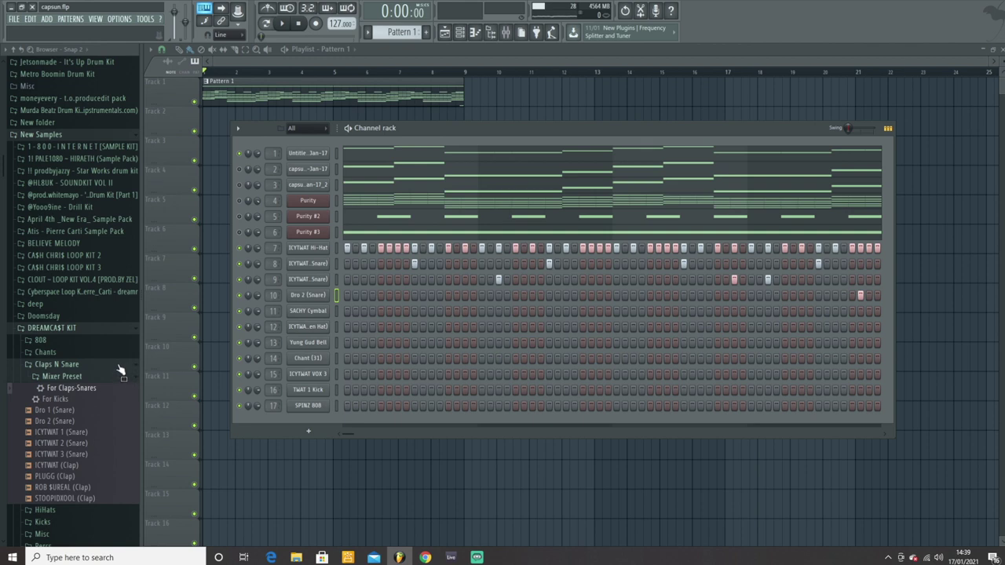
Open the SACHY Cymbal channel's settings and find the SACHY Cymbal sample in the DREAMCA$T KIT's HiHats folder
{"action": "left_click", "coordinate": [308, 311]}
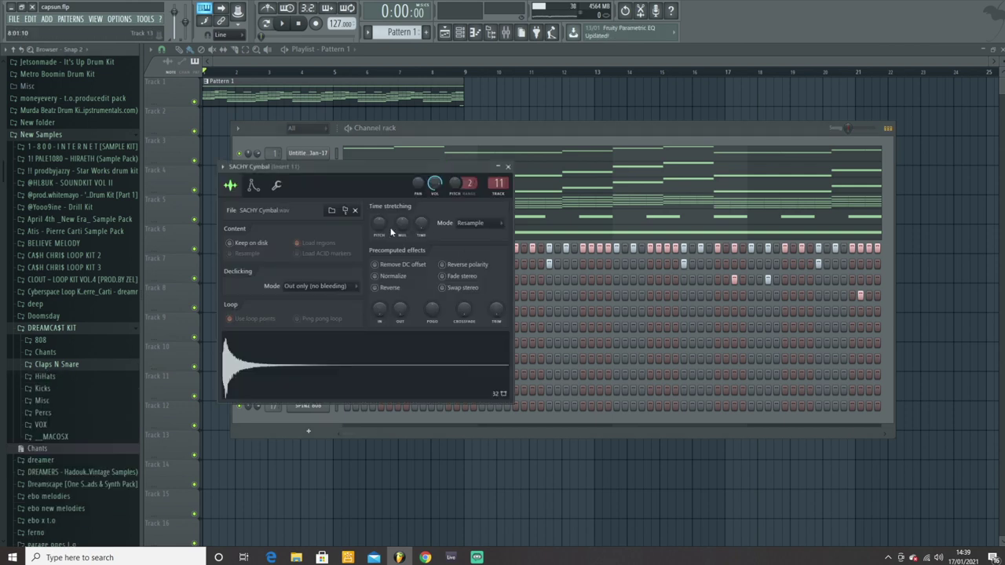
{"action": "left_click", "coordinate": [78, 376]}
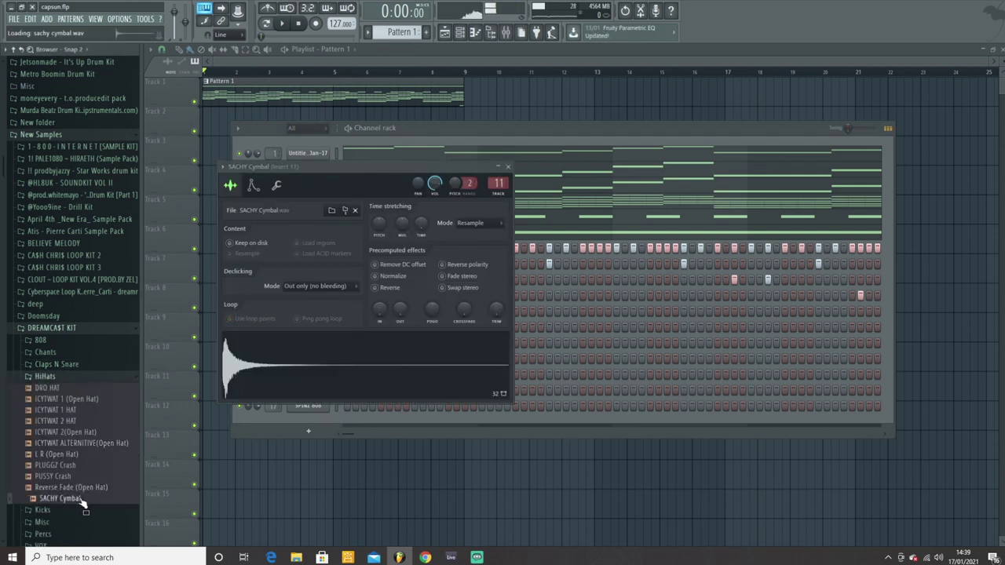
{"action": "left_click", "coordinate": [69, 377]}
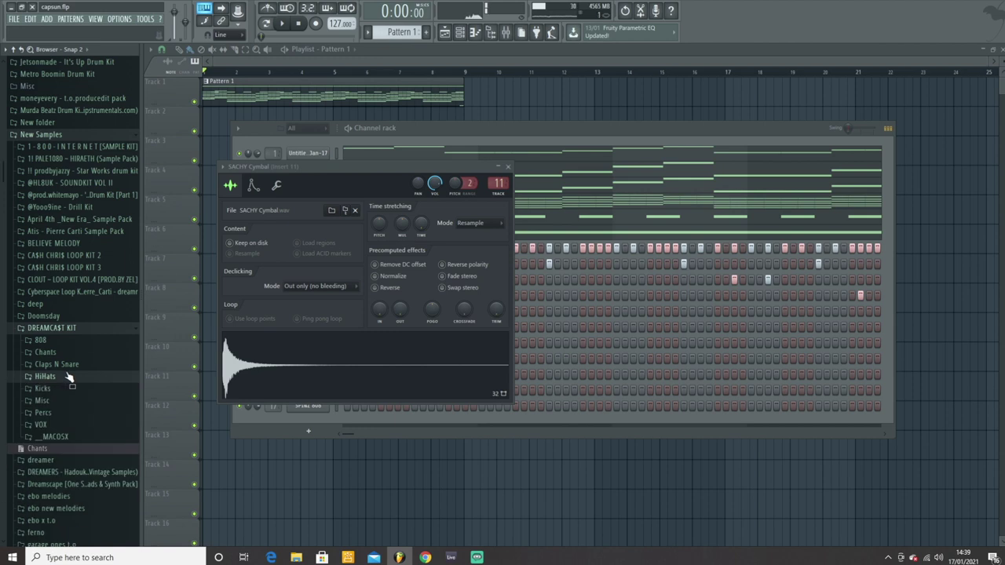
Close the SACHY Cymbal settings, fill its channel with a hit every 8 steps, and play the pattern
{"action": "left_click", "coordinate": [508, 166]}
{"action": "right_click", "coordinate": [318, 312]}
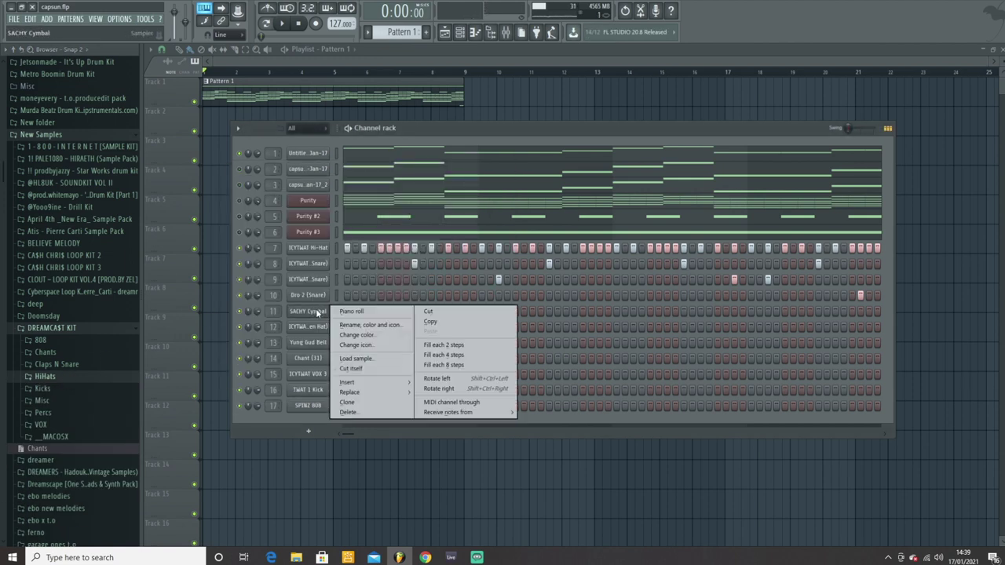
{"action": "left_click", "coordinate": [463, 365]}
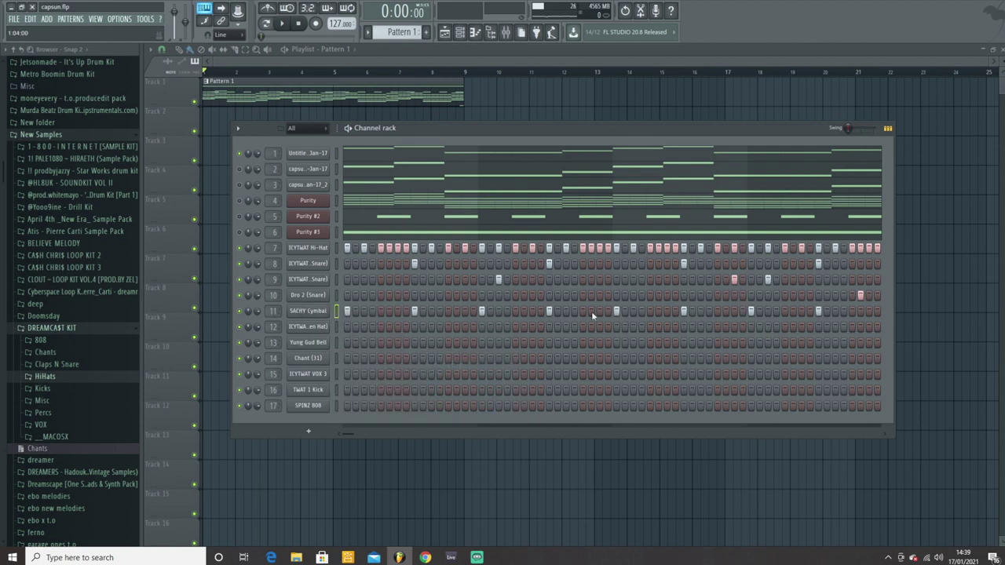
{"action": "right_click", "coordinate": [307, 311]}
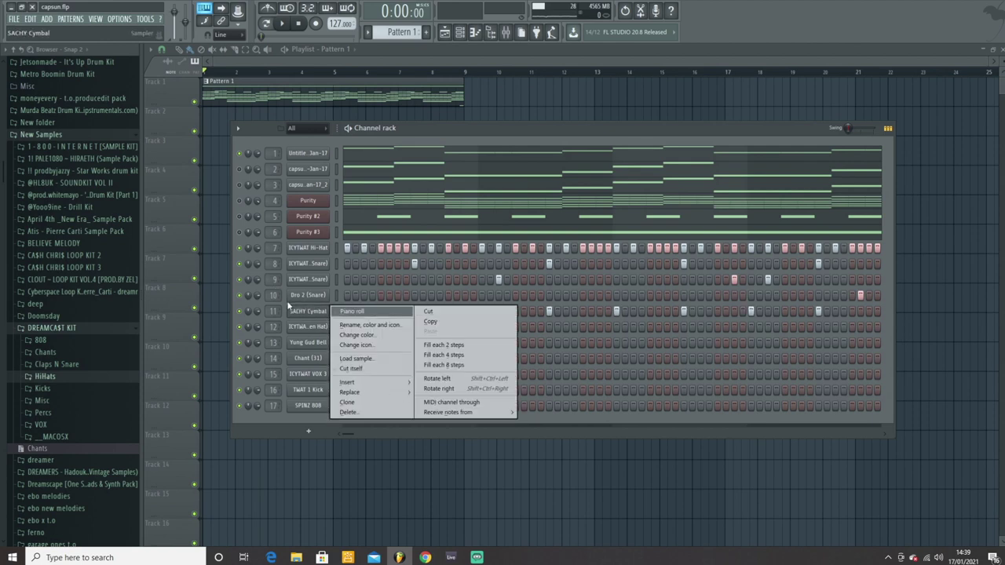
{"action": "left_click", "coordinate": [285, 320]}
{"action": "key", "text": "space"}
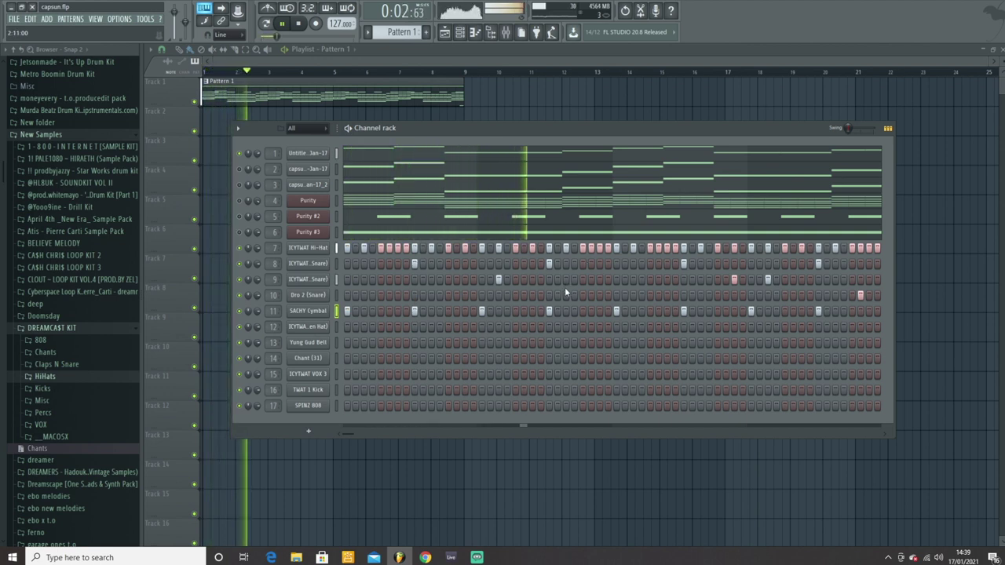
{"action": "key", "text": "space"}
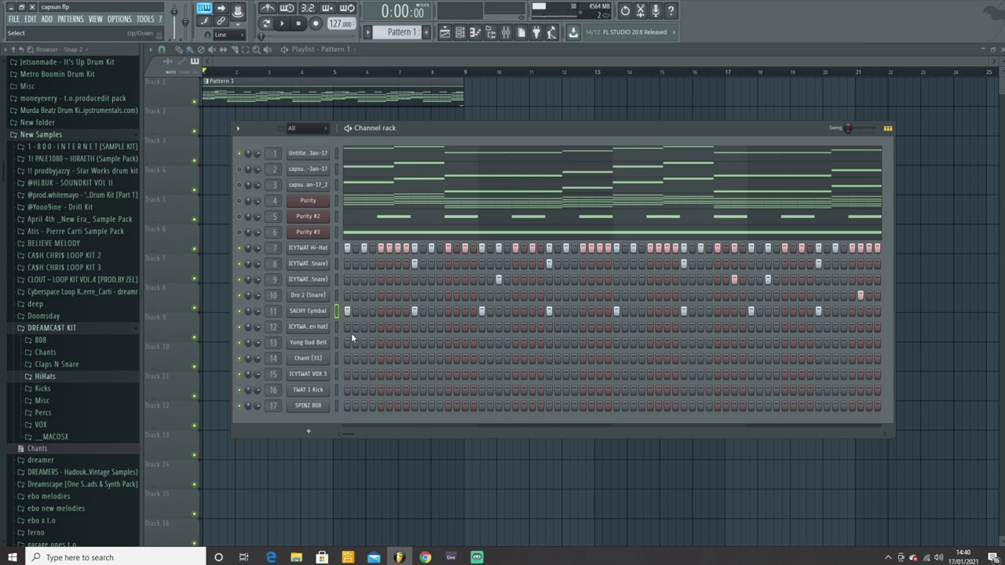
Check the ICYTWAT 2 (Open Hat) settings, and place open hat hits on steps 21 and 53 while the pattern plays
{"action": "left_click", "coordinate": [295, 326]}
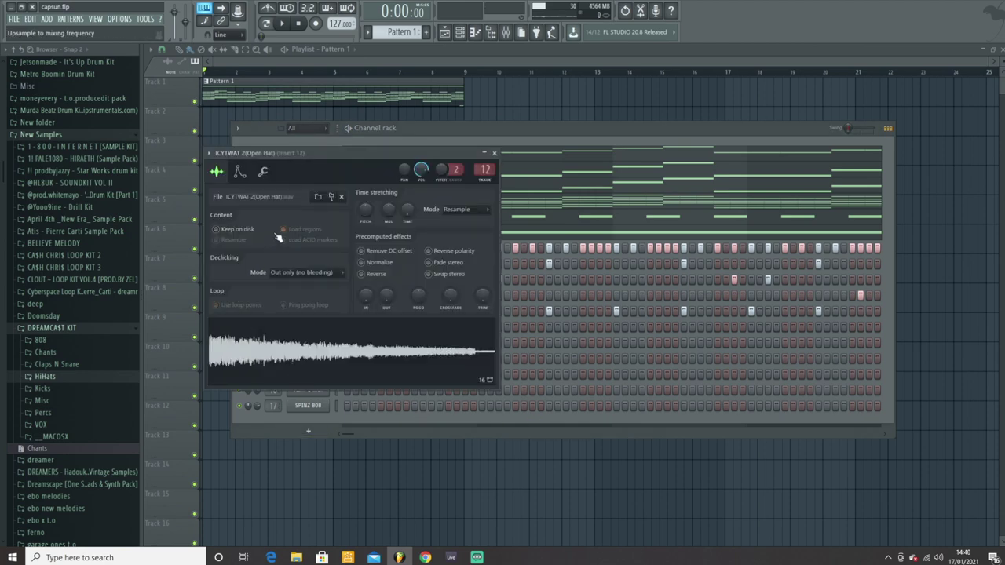
{"action": "key", "text": "space"}
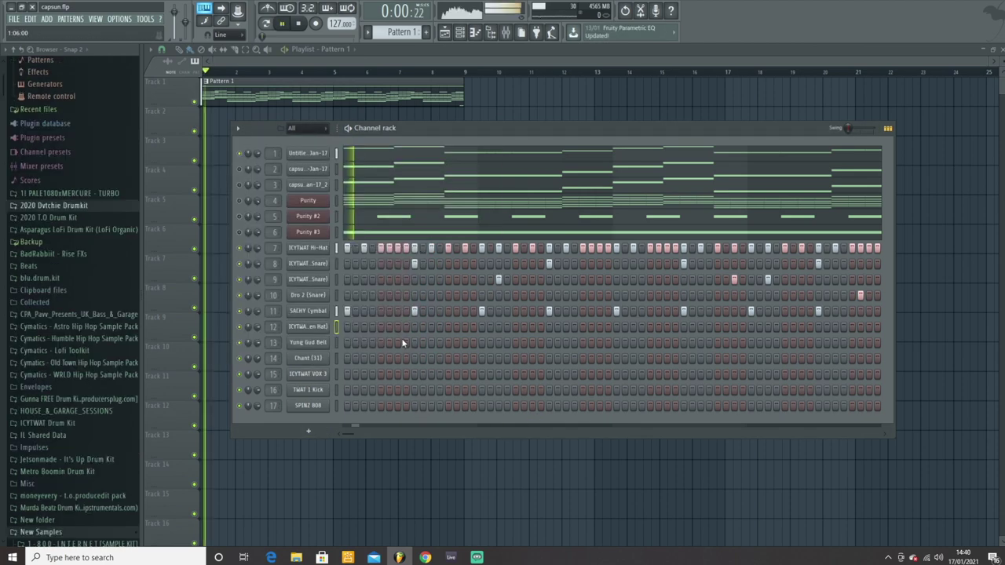
{"action": "left_click", "coordinate": [515, 326]}
{"action": "left_click", "coordinate": [785, 327]}
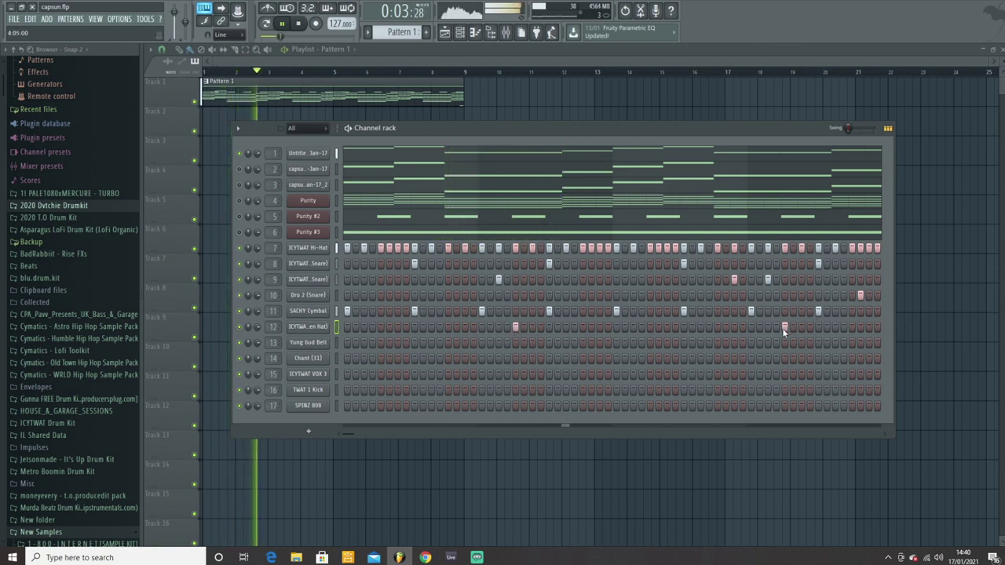
{"action": "key", "text": "space"}
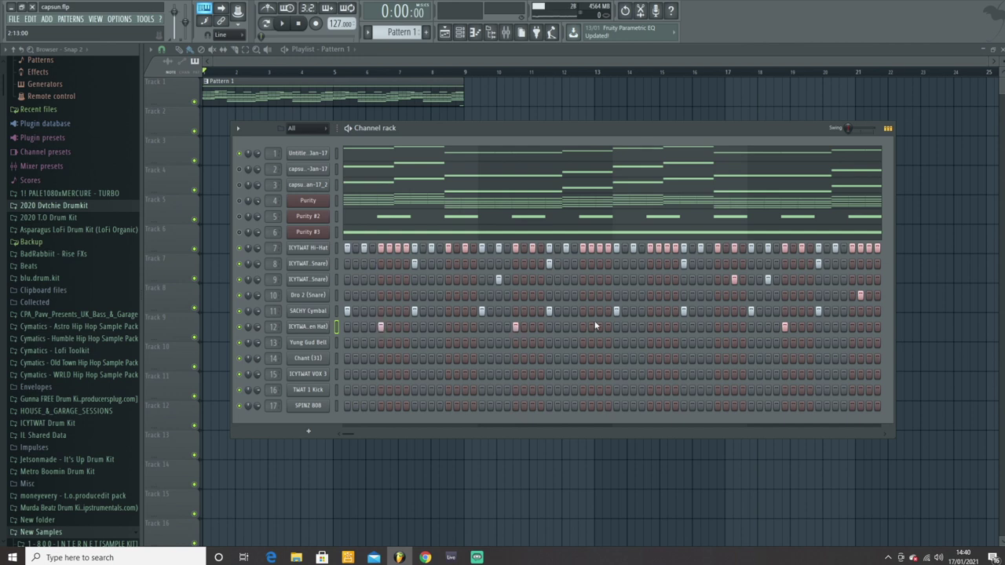
Try an ICYTWAT 2 (Open Hat) hit on step 5, remove it, and replay the pattern
{"action": "left_click", "coordinate": [381, 326]}
{"action": "key", "text": "space"}
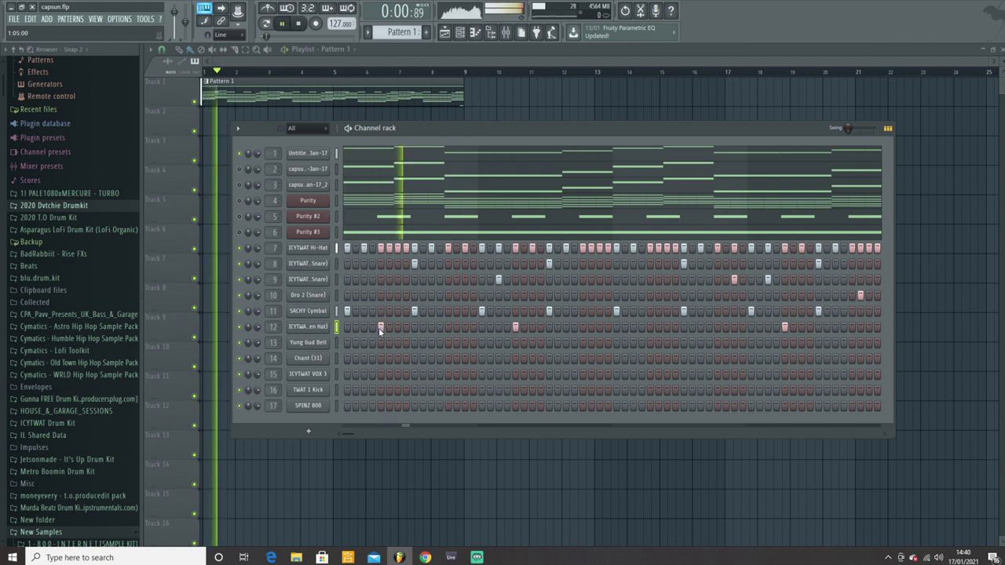
{"action": "key", "text": "space"}
{"action": "left_click", "coordinate": [380, 327]}
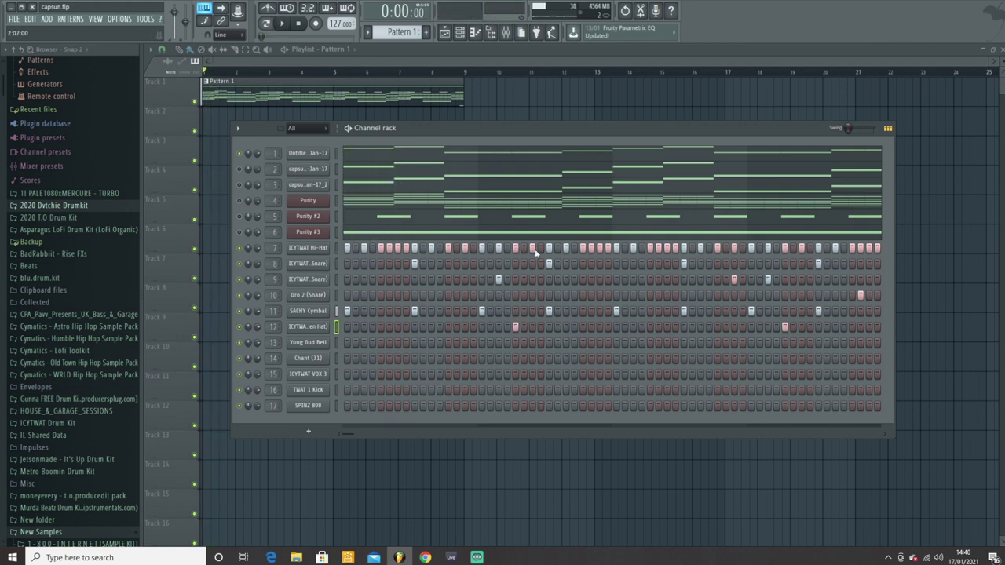
{"action": "key", "text": "space"}
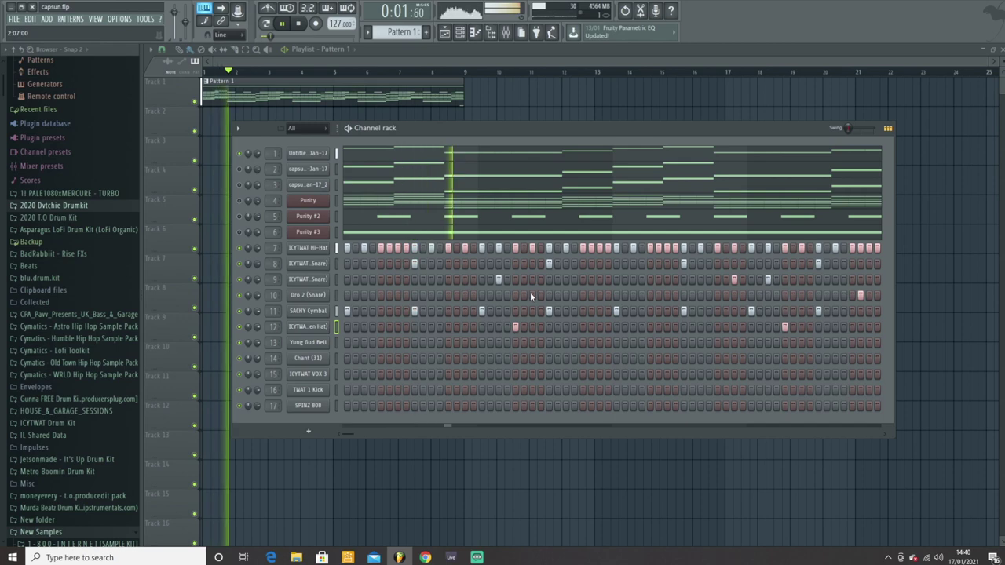
{"action": "key", "text": "space"}
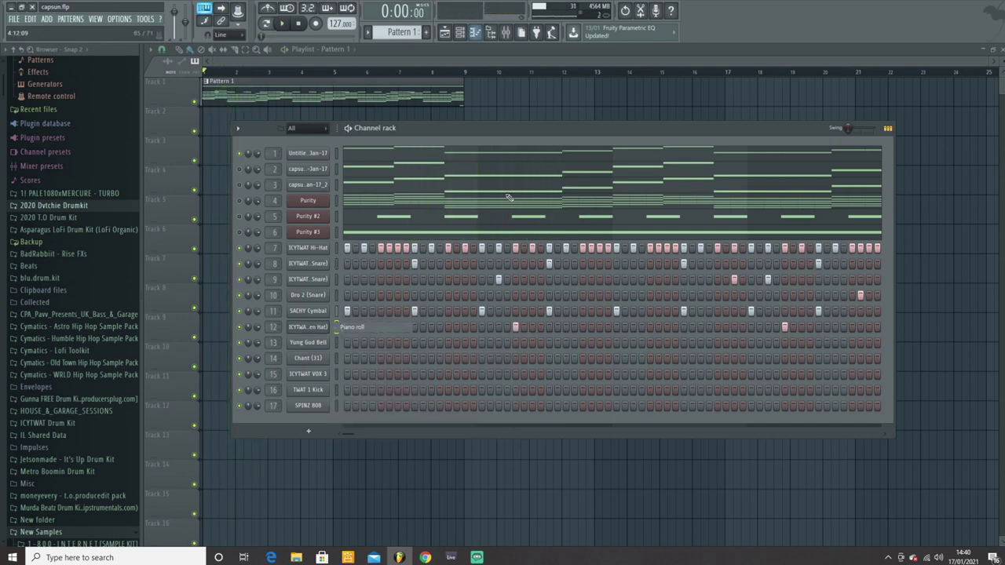
Normalize the Yung Gud Bell sample, and look through the Perc folder of the ICYTWAT Drum Kit
{"action": "left_click", "coordinate": [308, 343]}
{"action": "left_click", "coordinate": [406, 290]}
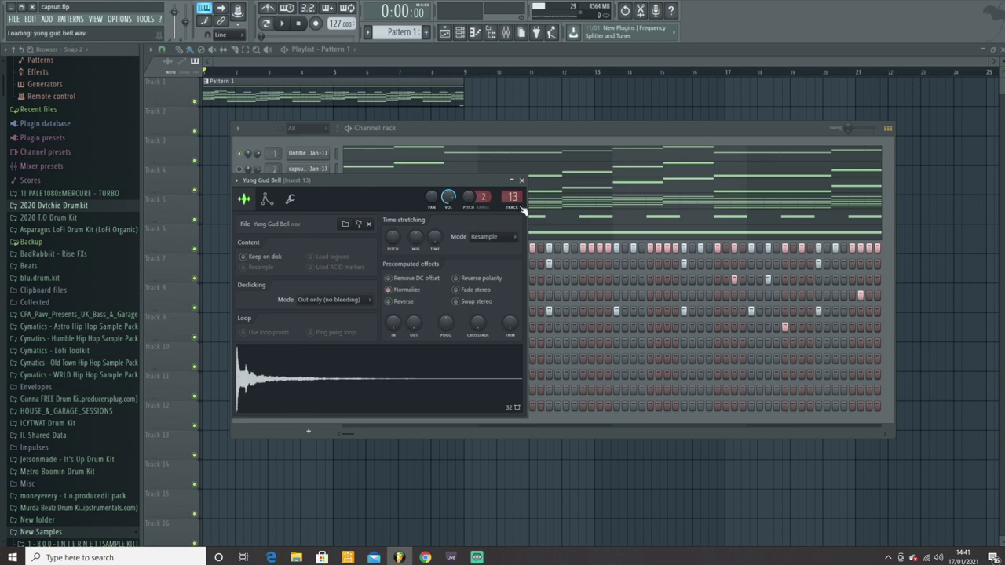
{"action": "left_click", "coordinate": [521, 180]}
{"action": "left_click", "coordinate": [55, 422]}
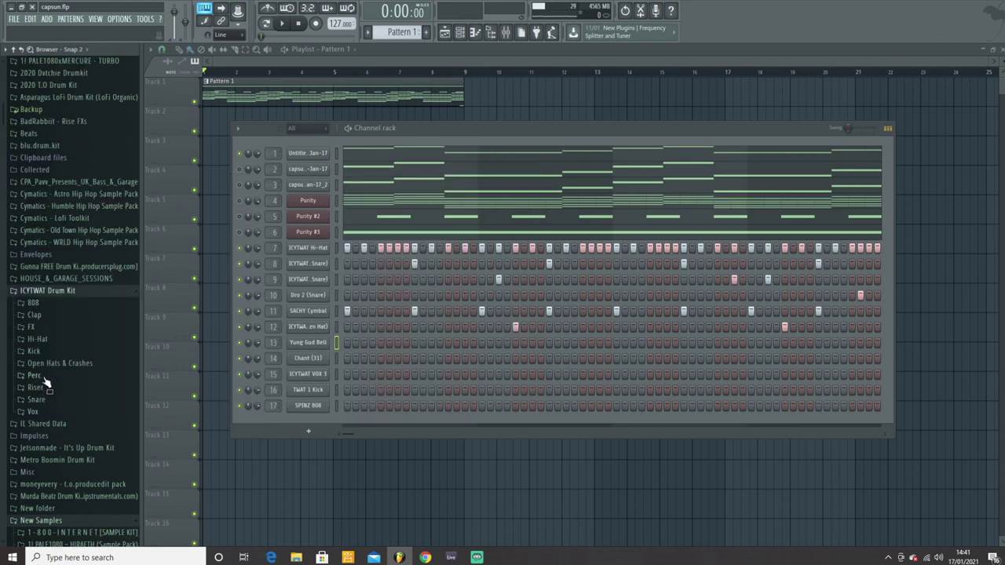
{"action": "left_click", "coordinate": [34, 376]}
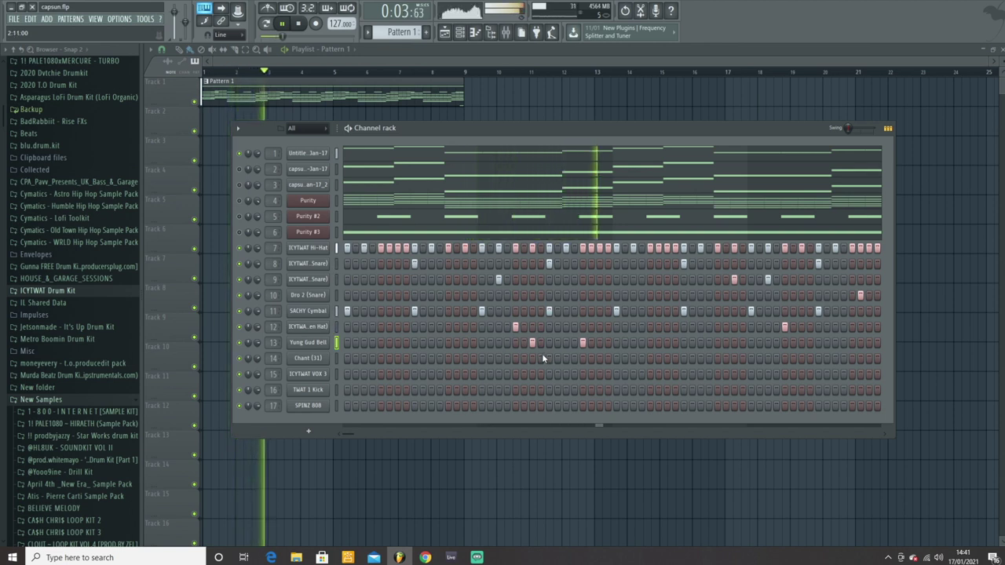
Place Yung Gud Bell hits on steps 23 and 29, and duplicate them into bars 3–4 in its piano roll
{"action": "key", "text": "space"}
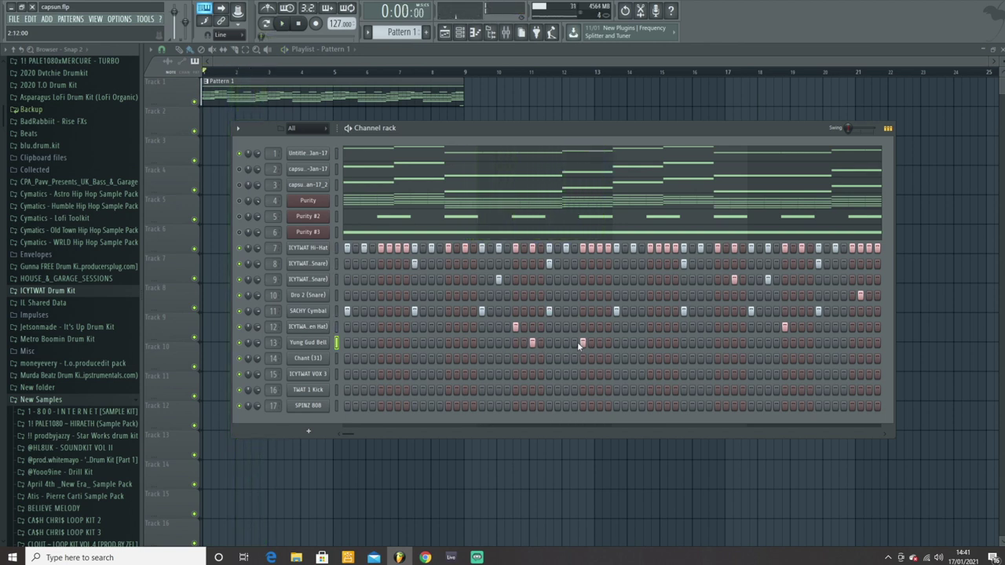
{"action": "key", "text": "F7"}
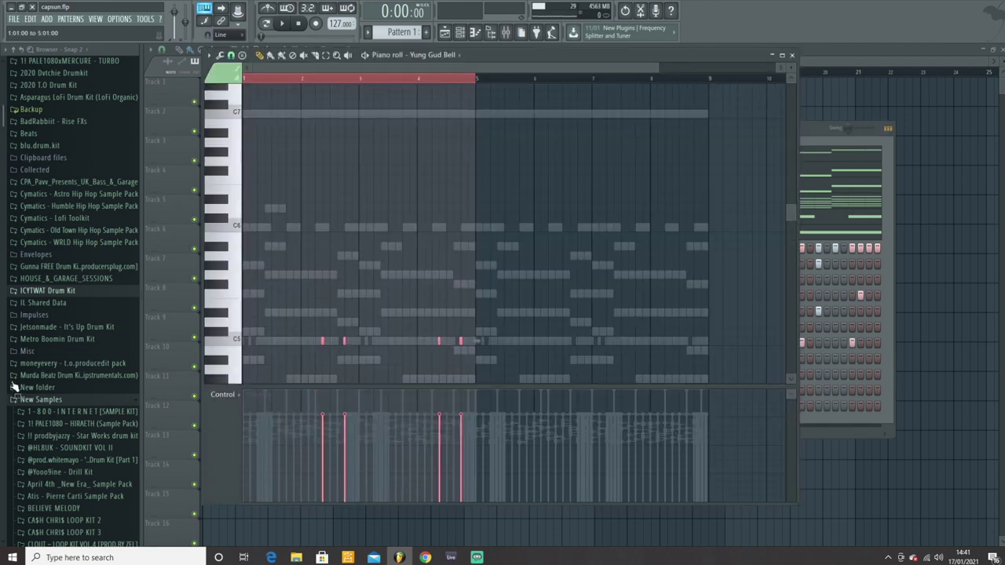
{"action": "left_click", "coordinate": [793, 57]}
Place a Chant (31) hit on step 1, check the channel's time-stretching mode, and play the pattern
{"action": "left_click", "coordinate": [312, 358]}
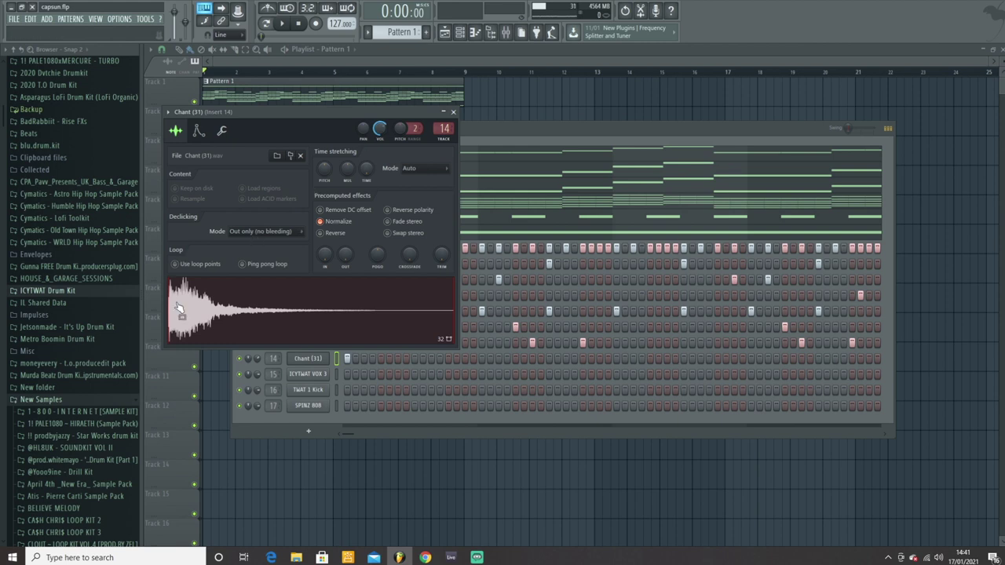
{"action": "left_click", "coordinate": [455, 113]}
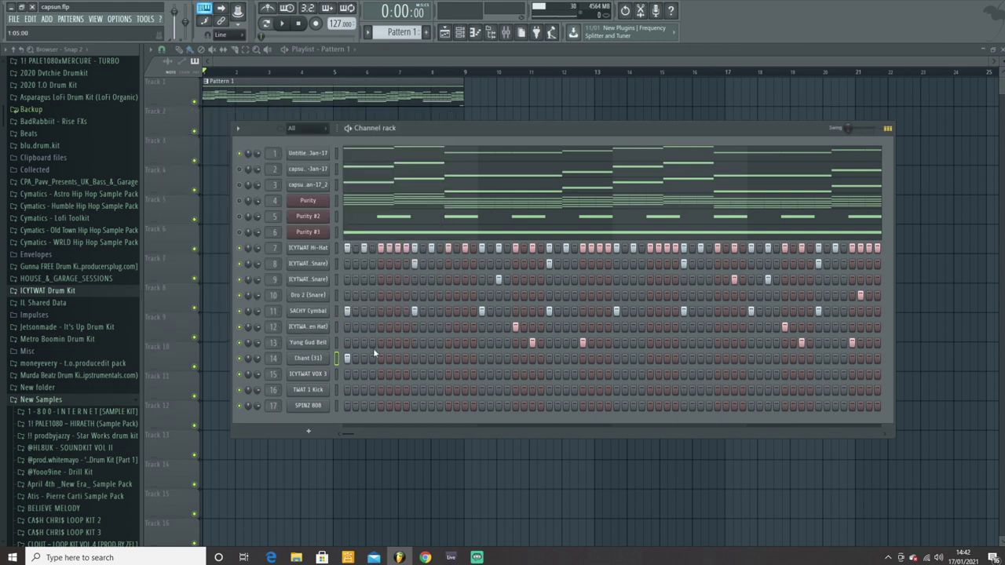
{"action": "left_click", "coordinate": [294, 362]}
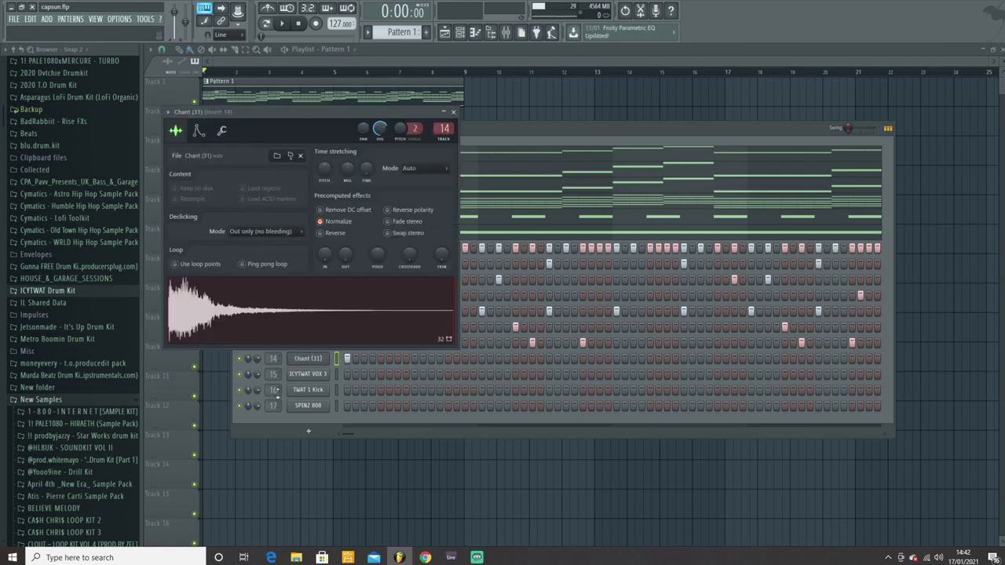
{"action": "left_click", "coordinate": [392, 168]}
{"action": "left_click", "coordinate": [373, 175]}
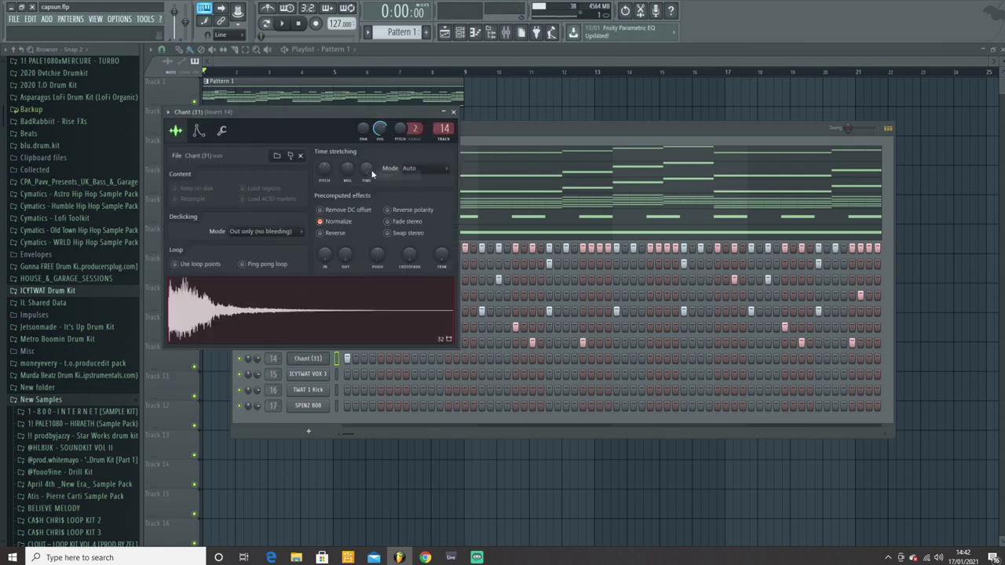
{"action": "left_click", "coordinate": [453, 113]}
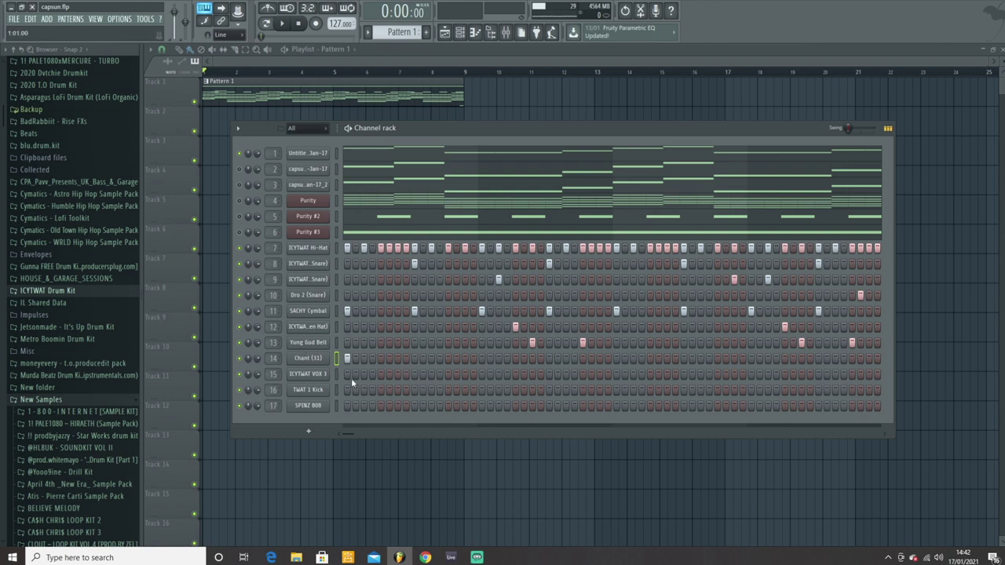
{"action": "key", "text": "space"}
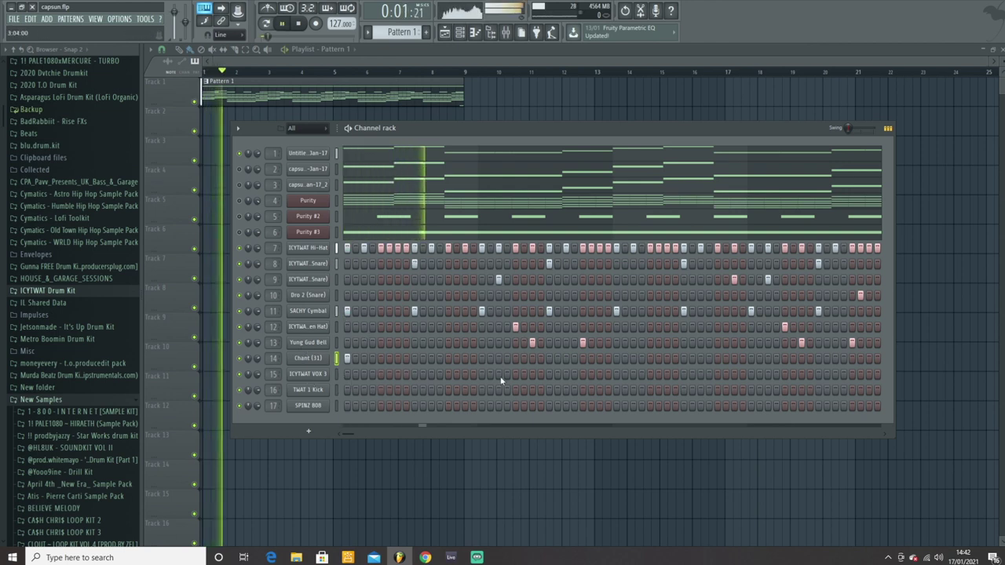
{"action": "key", "text": "space"}
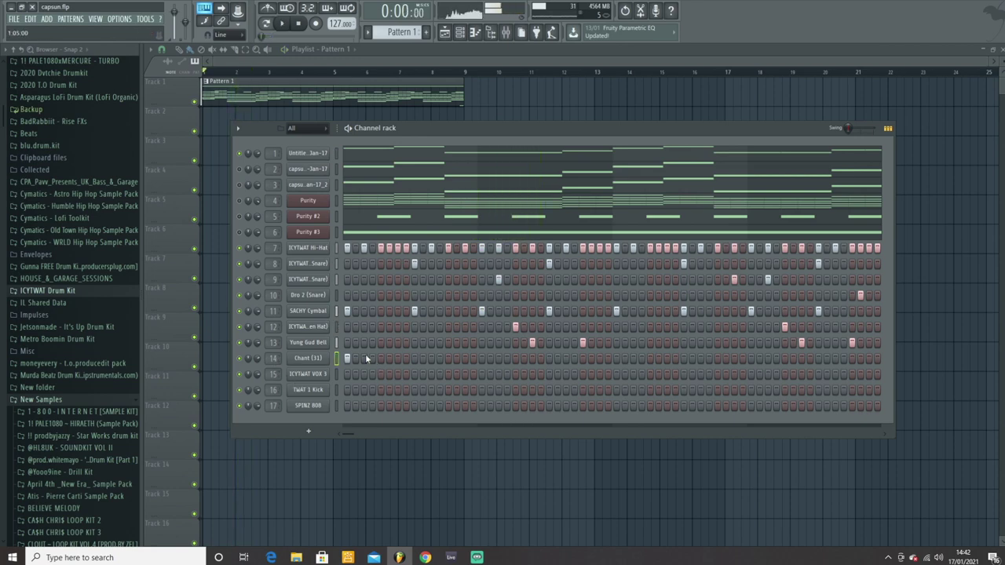
Transpose the Chant (31) notes at bars 1 and 5 to A#4 in its piano roll while playing the pattern
{"action": "right_click", "coordinate": [319, 358]}
{"action": "left_click", "coordinate": [351, 361]}
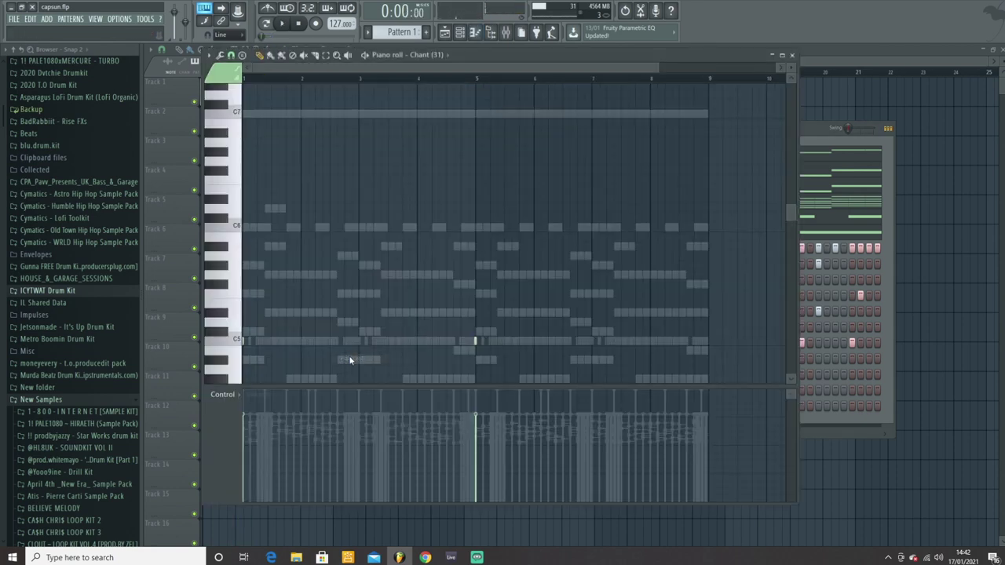
{"action": "key", "text": "space"}
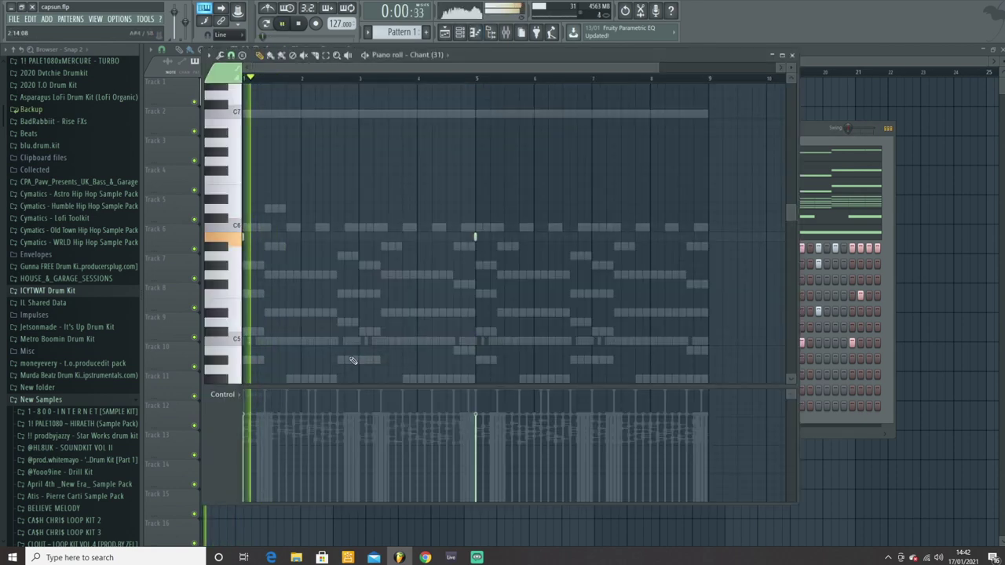
{"action": "scroll", "coordinate": [330, 288], "scroll_direction": "down", "scroll_amount": 3}
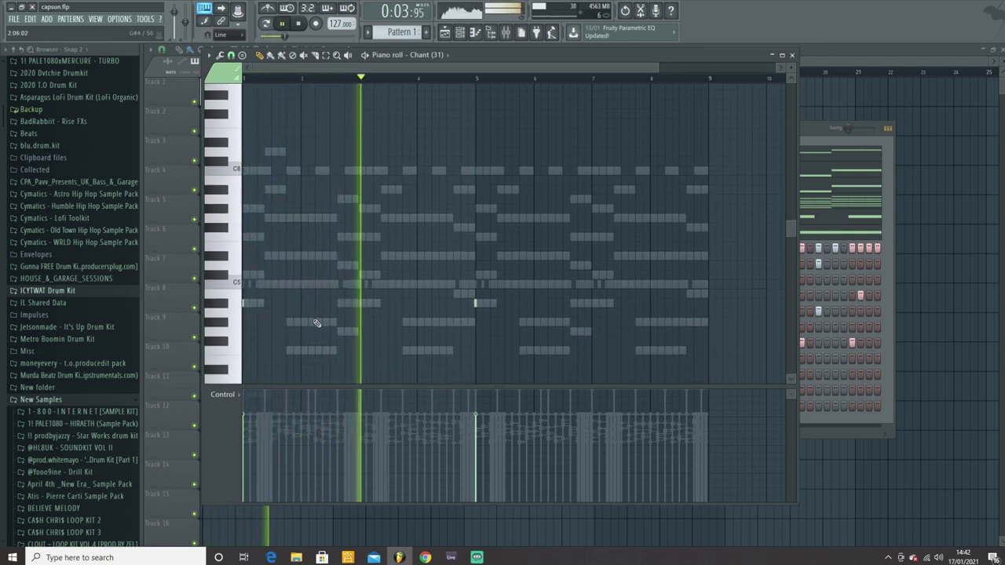
{"action": "left_click", "coordinate": [794, 56]}
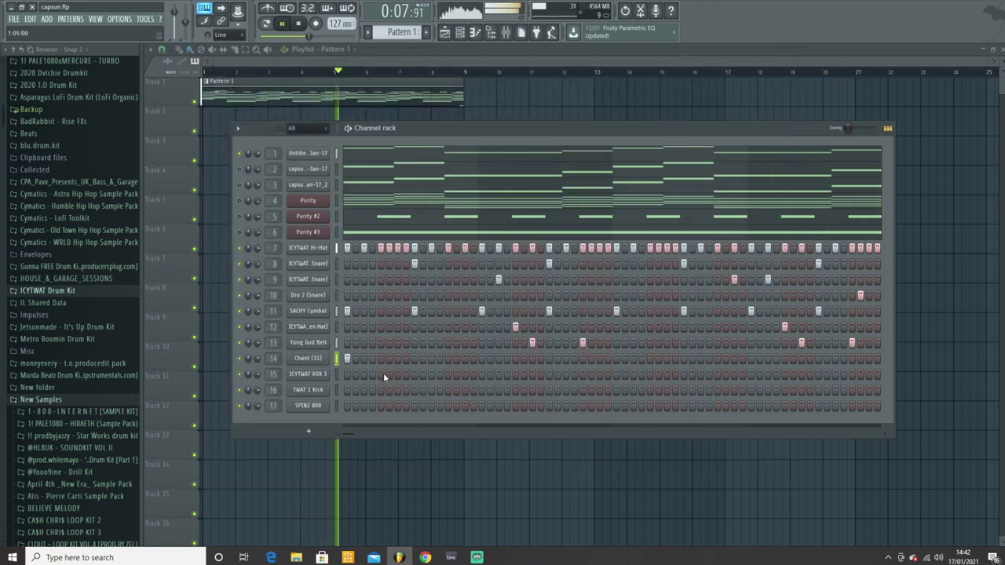
{"action": "key", "text": "space"}
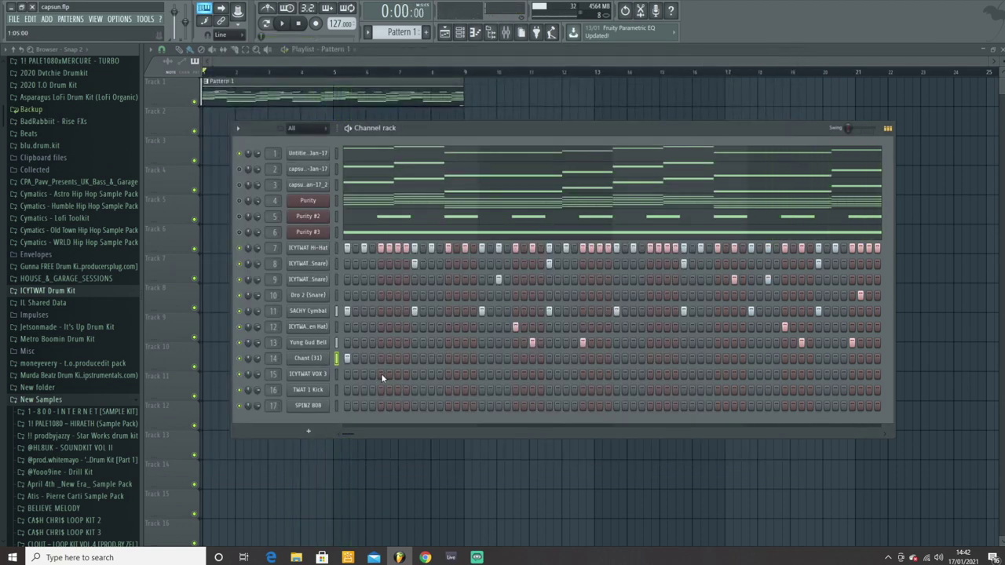
Find the ICYTWAT VOX 3 sample in the DREAMCA$T KIT's VOX folder, and normalize the channel's sample at a lower volume
{"action": "left_click", "coordinate": [308, 373]}
{"action": "scroll", "coordinate": [67, 460], "scroll_direction": "down", "scroll_amount": 5}
{"action": "left_click", "coordinate": [67, 461]}
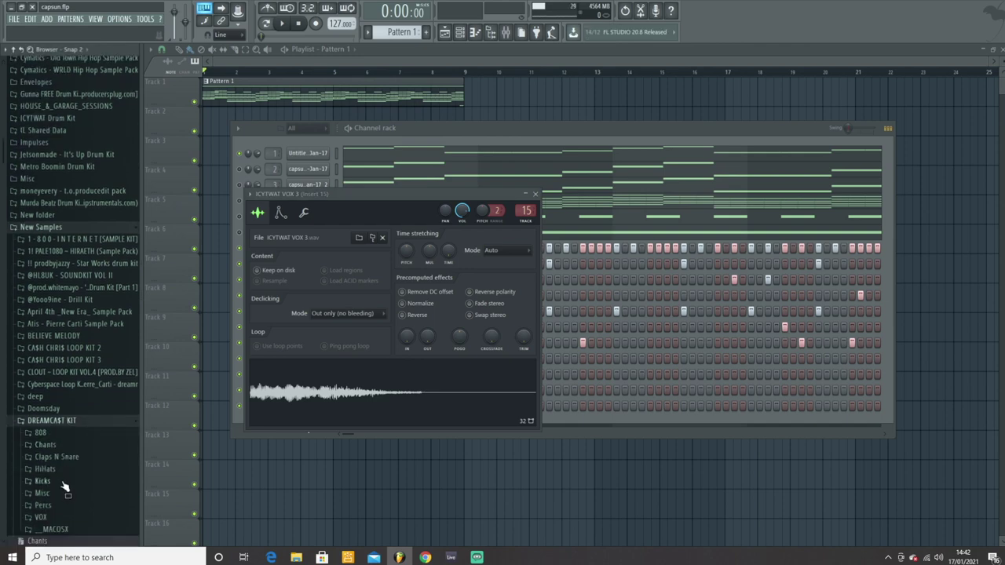
{"action": "left_click", "coordinate": [60, 518]}
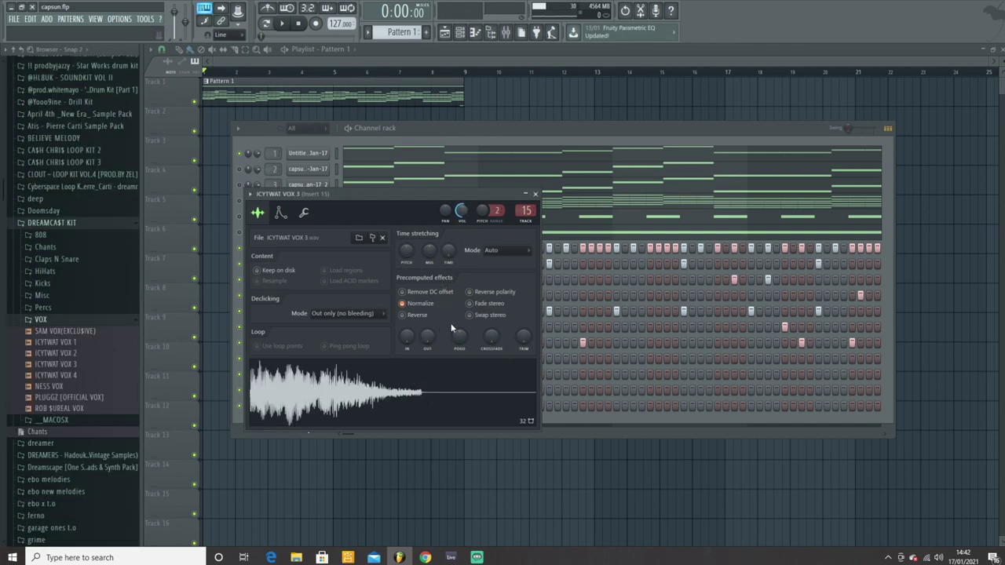
Place ICYTWAT VOX 3 hits on steps 5, 13, 19, 21 and 29, and duplicate bars 1–2 through bar 8 in its piano roll
{"action": "left_click", "coordinate": [536, 195]}
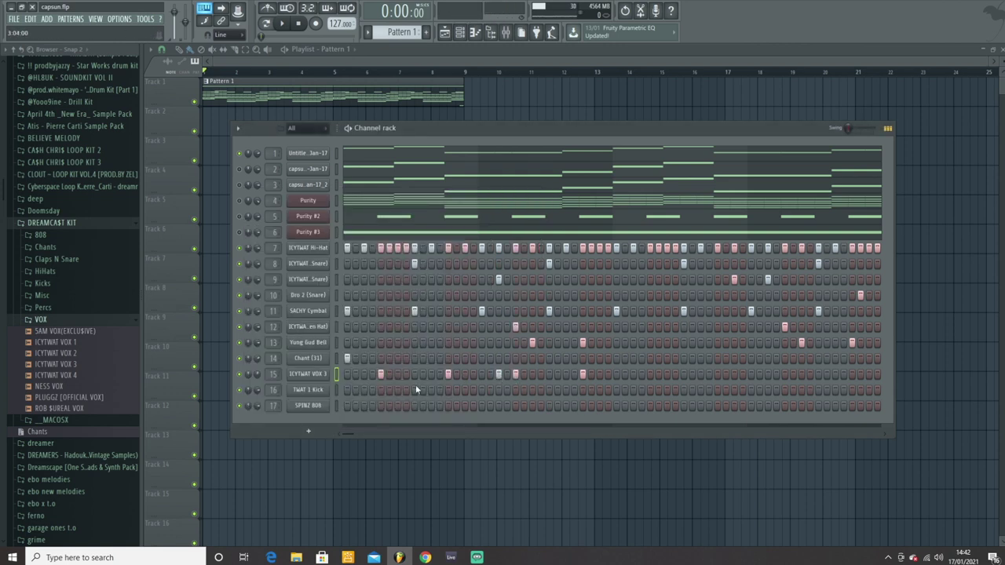
{"action": "key", "text": "space"}
{"action": "right_click", "coordinate": [293, 372]}
{"action": "left_click", "coordinate": [315, 376]}
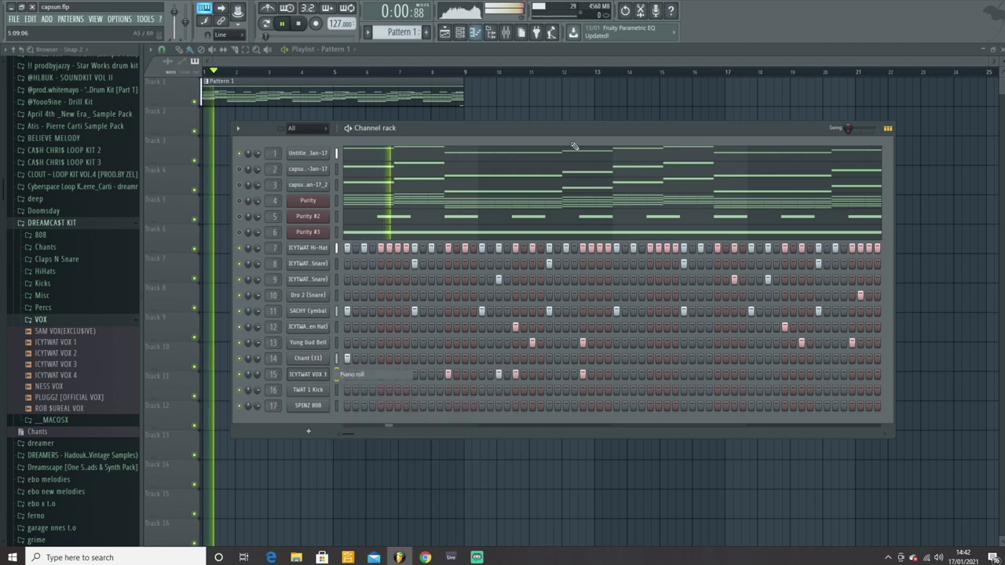
{"action": "left_click_drag", "start_coordinate": [361, 80], "coordinate": [1, 300]}
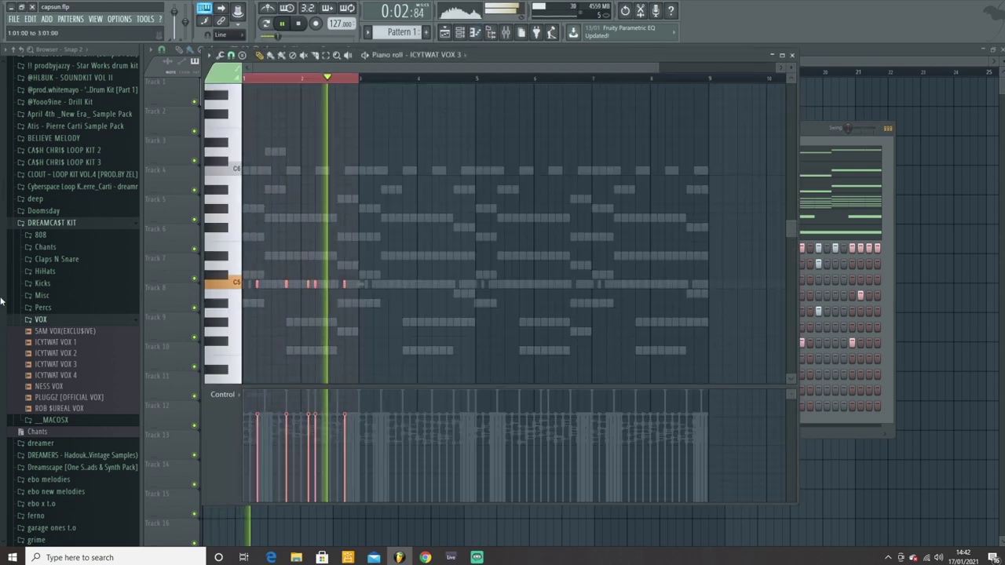
{"action": "key", "text": "ctrl+b"}
{"action": "key", "text": "ctrl+Right"}
{"action": "key", "text": "ctrl+Right"}
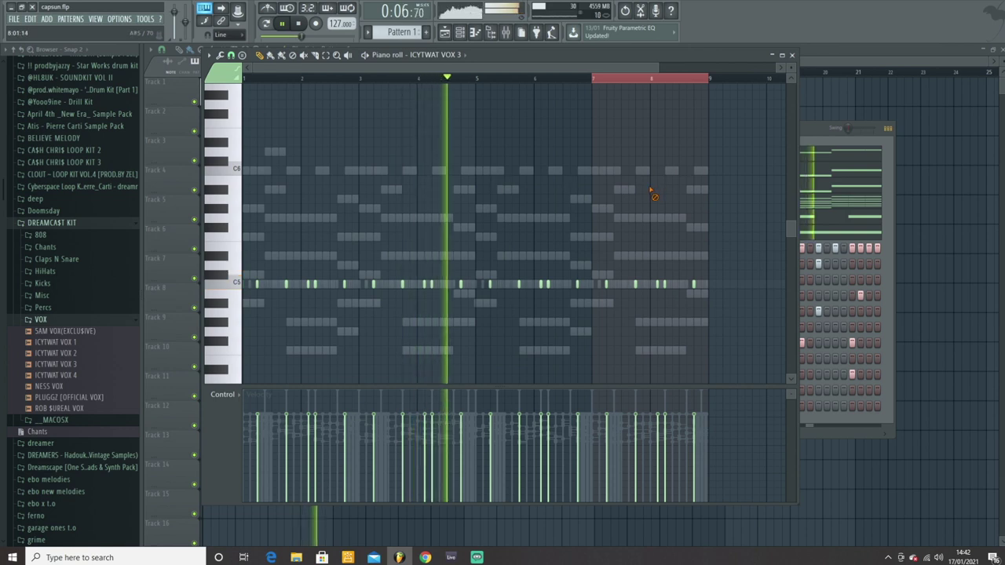
Transpose all ICYTWAT VOX 3 notes down to A4 while the pattern plays, and leave the piano roll
{"action": "key", "text": "Down"}
{"action": "key", "text": "Down"}
{"action": "key", "text": "Down"}
{"action": "key", "text": "Down"}
{"action": "key", "text": "Down"}
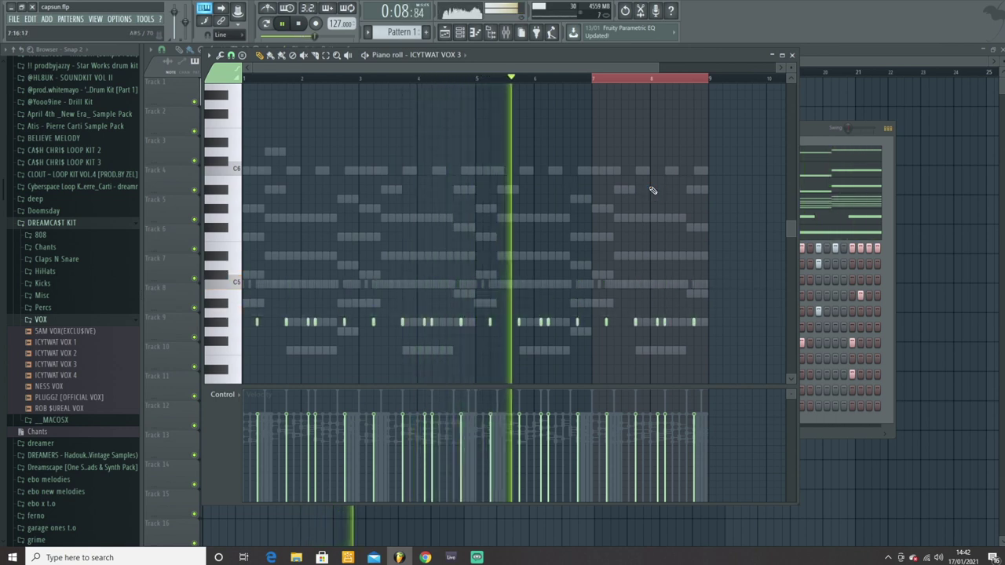
{"action": "key", "text": "Up"}
{"action": "key", "text": "Up"}
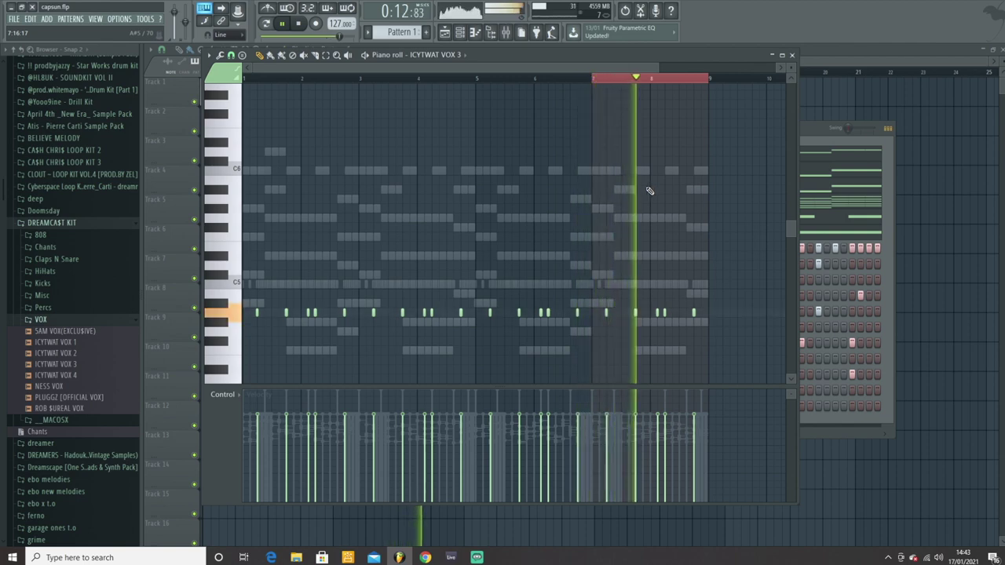
{"action": "left_click", "coordinate": [794, 55]}
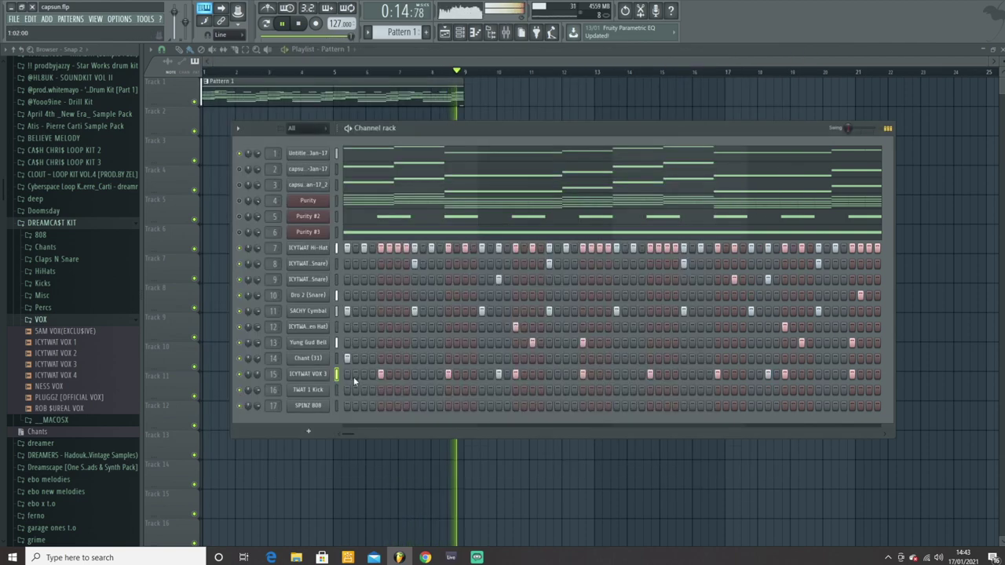
Collapse the VOX sample folder, audition the pattern, and mute the percussion and vocal channels 10 to 16
{"action": "left_click", "coordinate": [47, 320]}
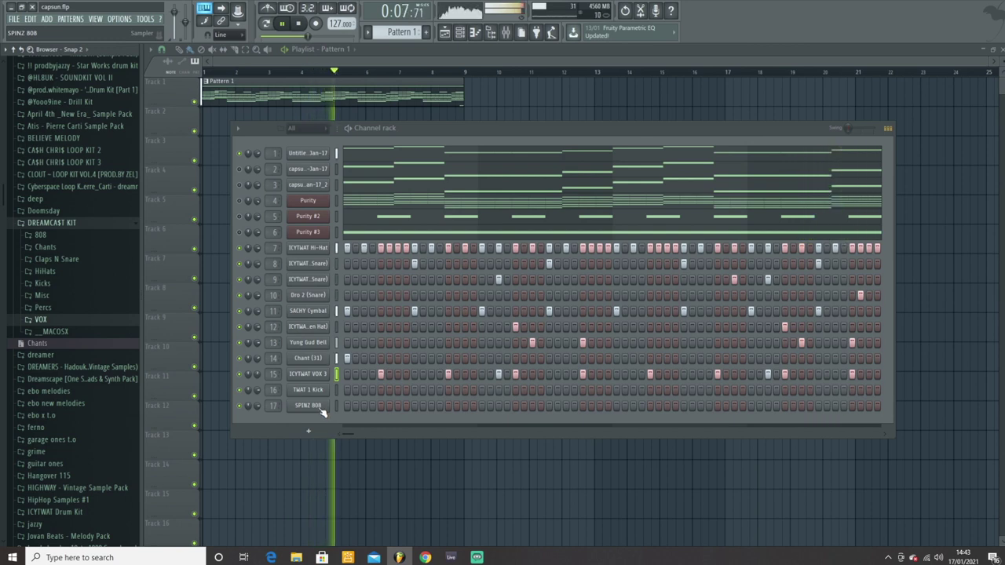
{"action": "key", "text": "space"}
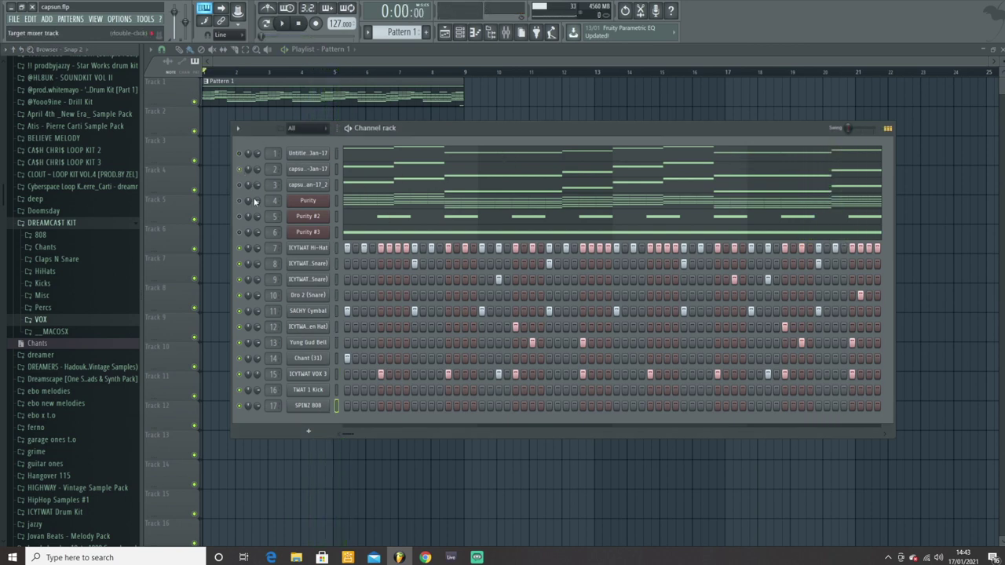
{"action": "key", "text": "space"}
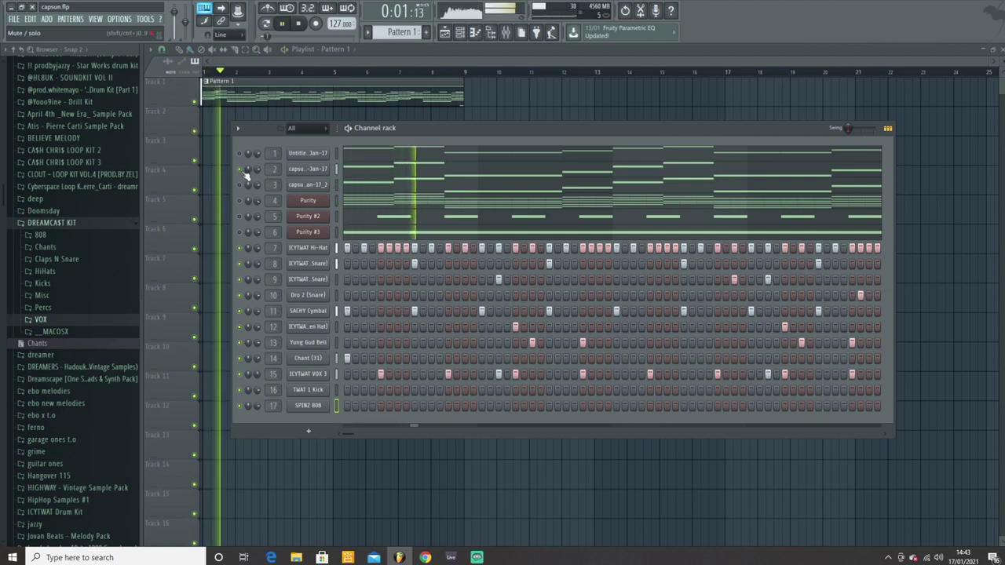
{"action": "right_click", "coordinate": [240, 407]}
{"action": "left_click", "coordinate": [253, 382]}
{"action": "key", "text": "space"}
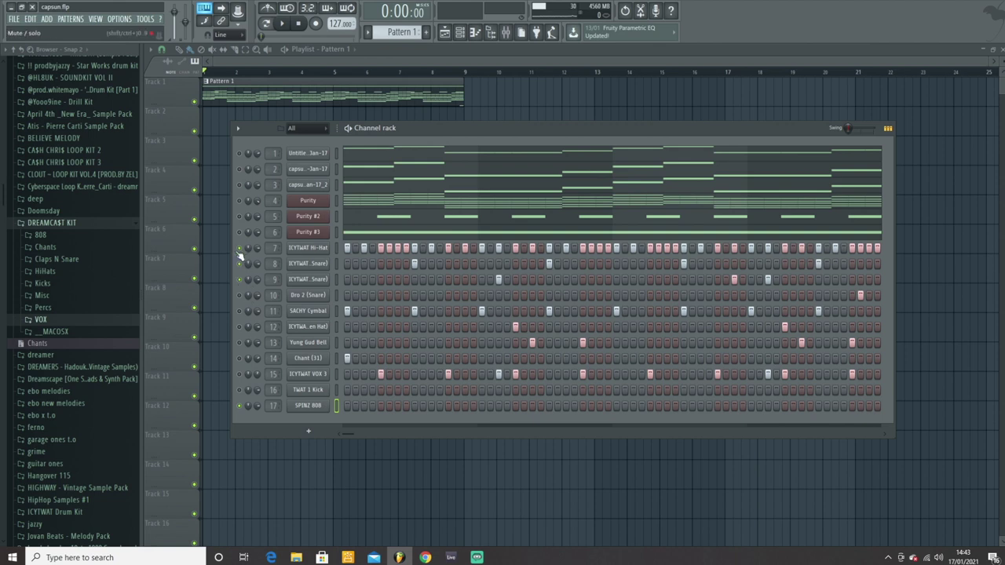
Inspect the SPINZ 808 channel's sample settings and volume envelope
{"action": "left_click", "coordinate": [318, 410]}
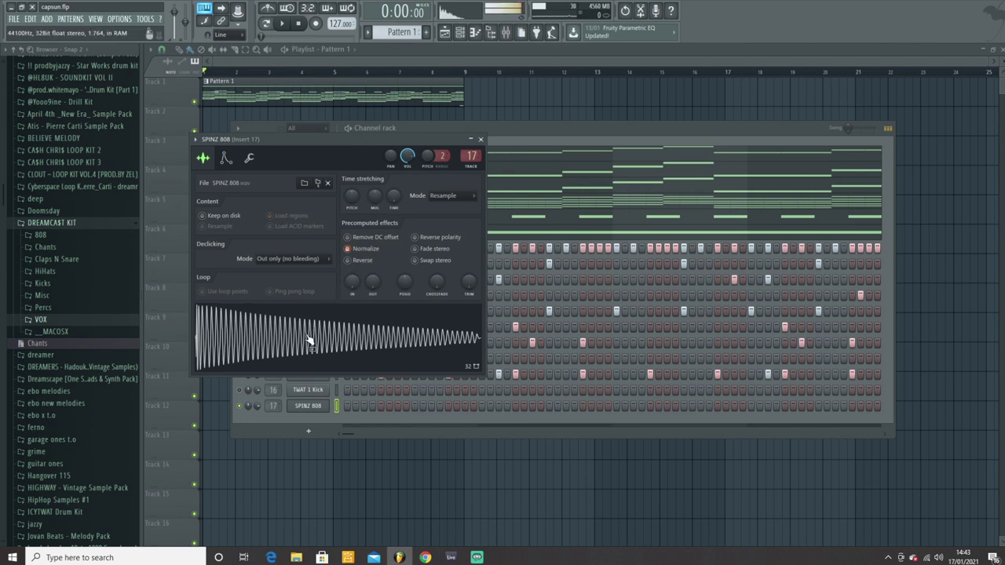
{"action": "left_click", "coordinate": [226, 158]}
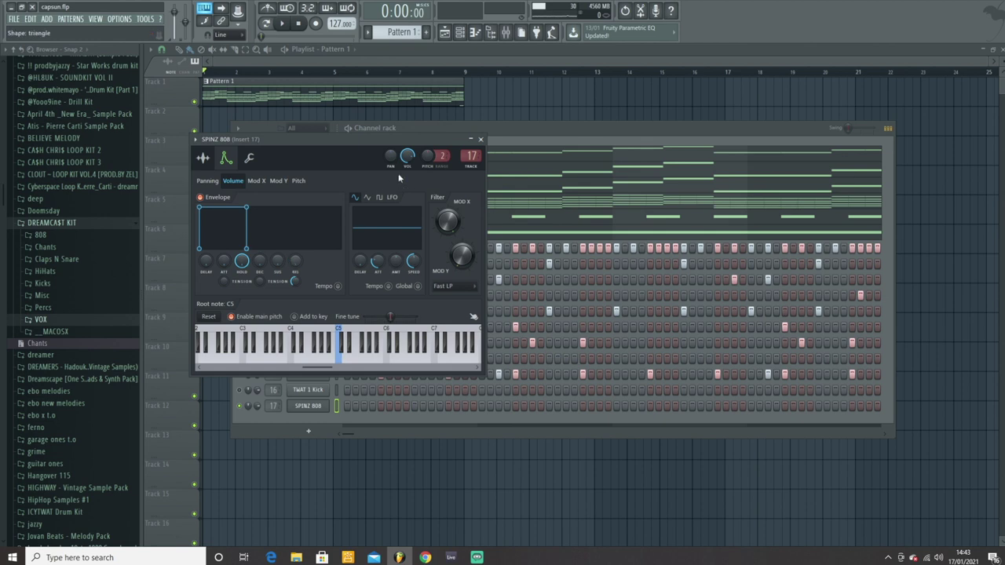
{"action": "left_click_drag", "start_coordinate": [415, 140], "coordinate": [519, 143]}
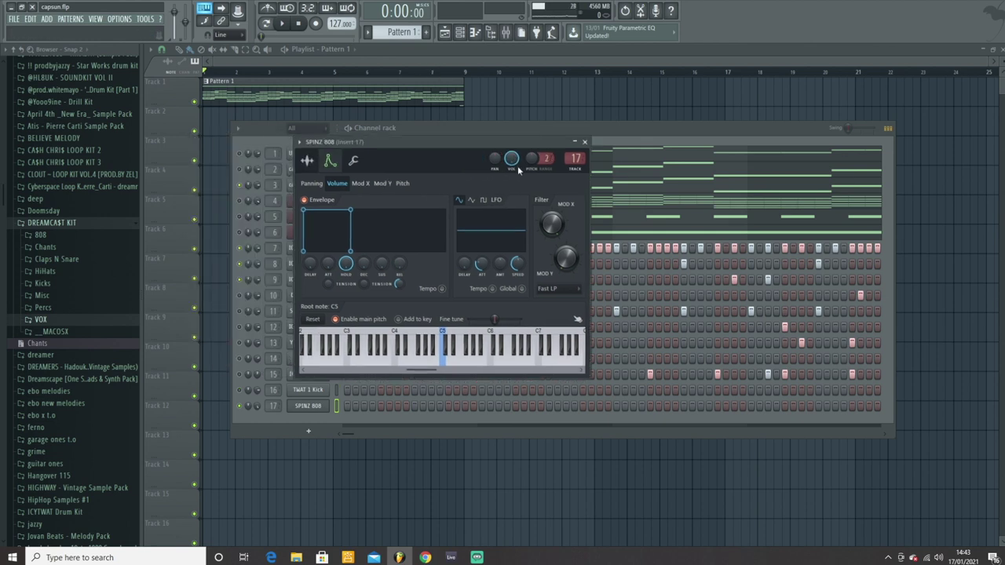
{"action": "left_click", "coordinate": [584, 143]}
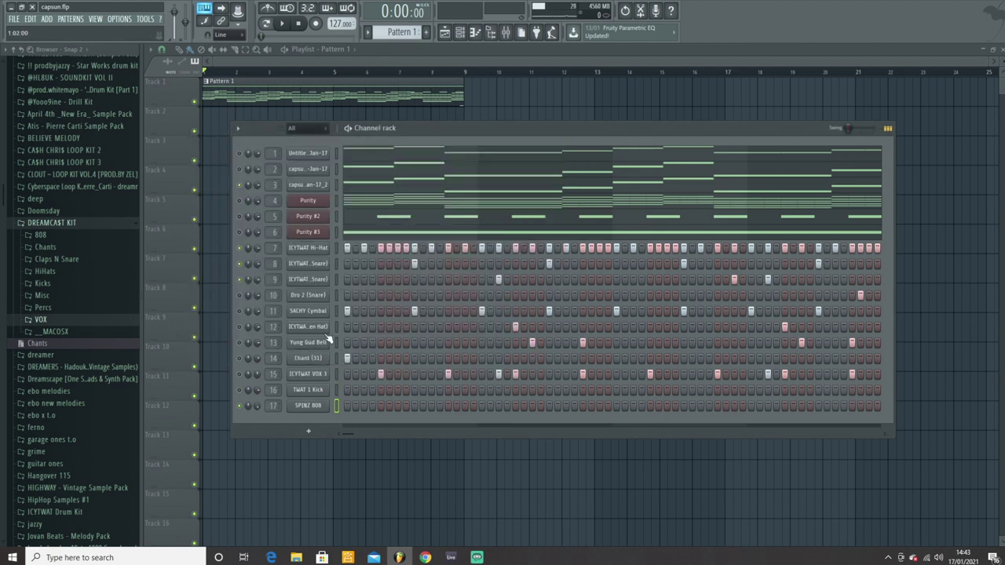
Write the SPINZ 808 bassline across bars 1–8 in its piano roll using A#4, C5, F5, F4, D5 and G#5 notes, and play it
{"action": "right_click", "coordinate": [317, 407]}
{"action": "left_click", "coordinate": [351, 406]}
{"action": "left_click", "coordinate": [260, 248]}
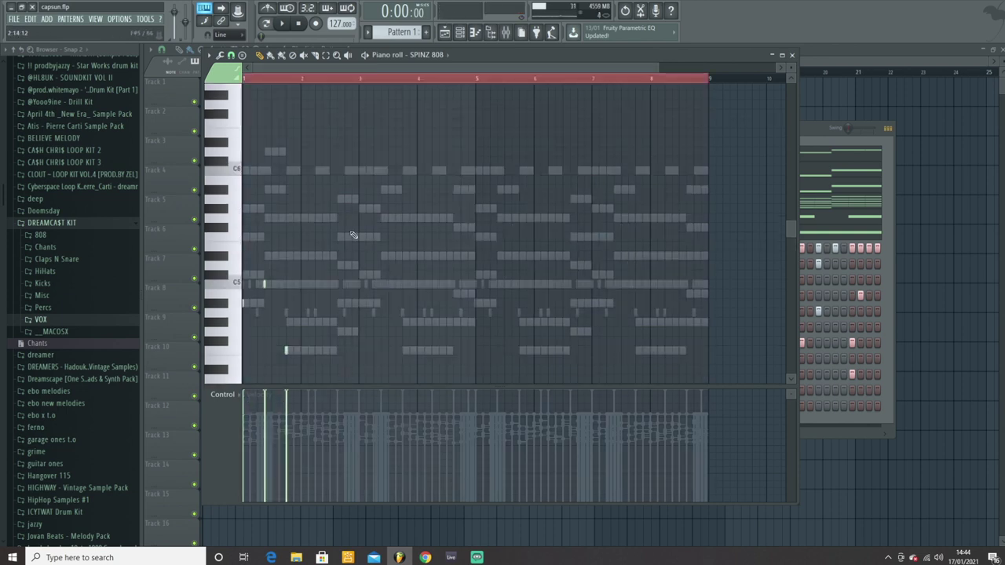
{"action": "key", "text": "space"}
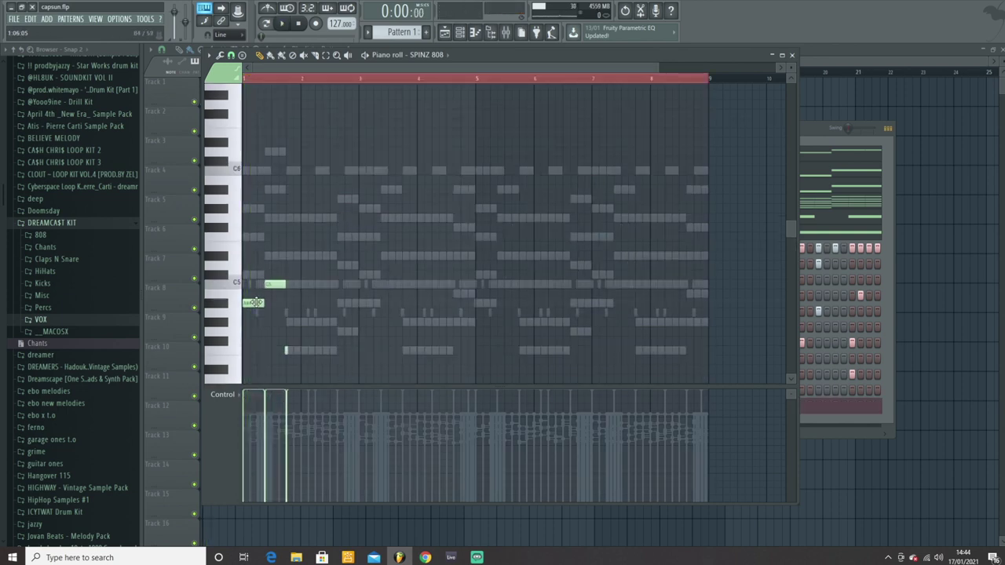
{"action": "key", "text": "space"}
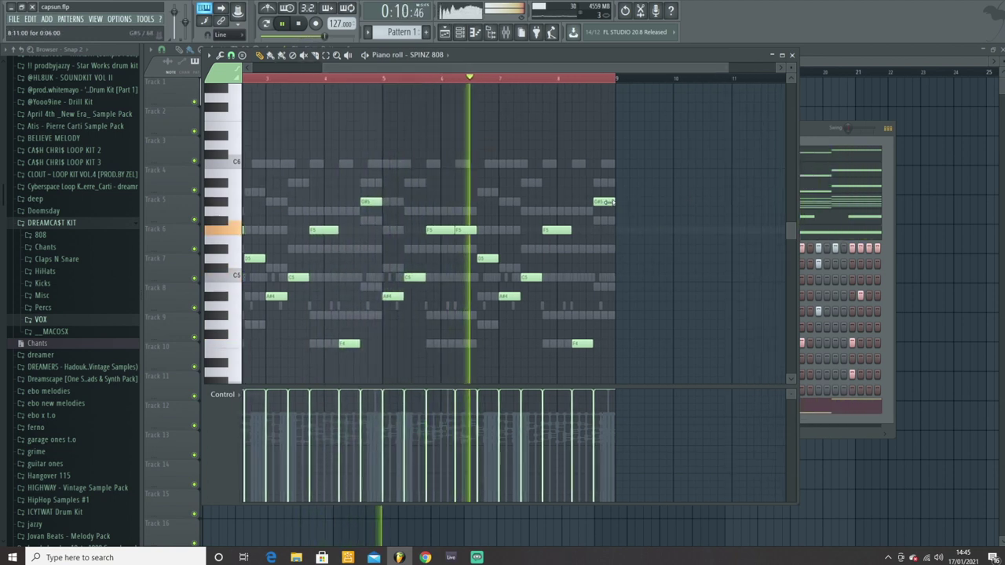
Set the piano roll snap to 1/2 beat and shorten the F5 note leading into bar 8 to six steps
{"action": "left_click", "coordinate": [231, 56]}
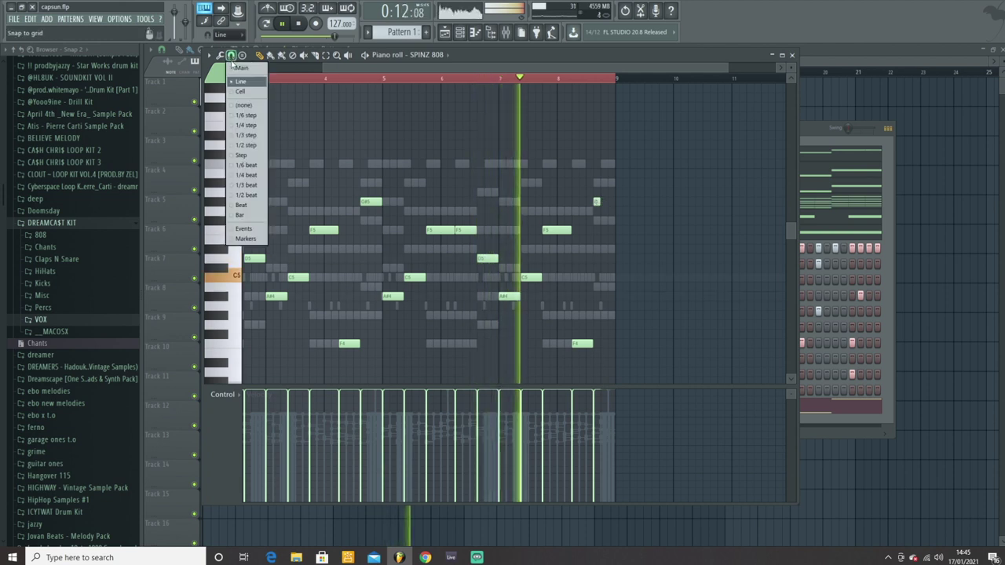
{"action": "left_click", "coordinate": [258, 196]}
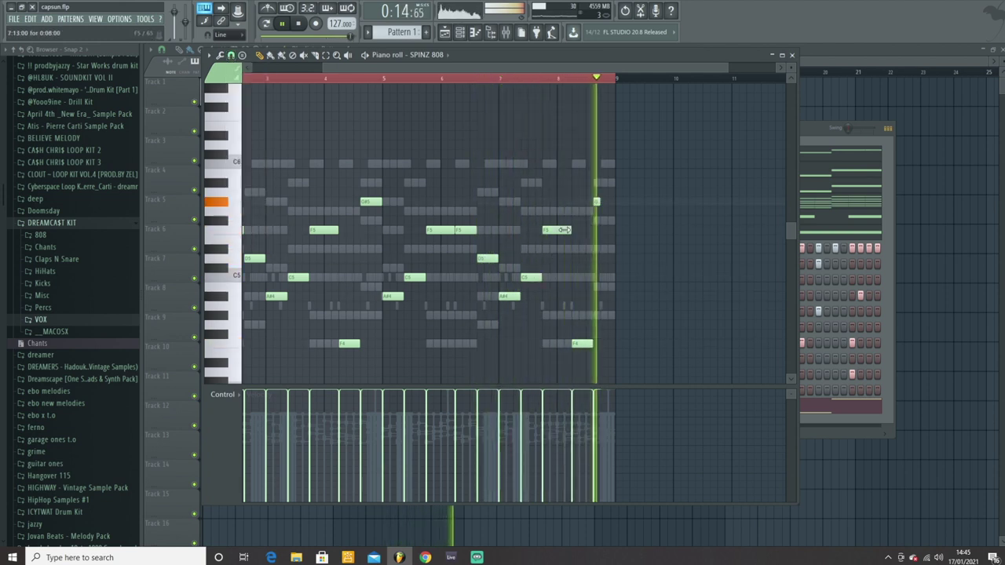
{"action": "key", "text": "space"}
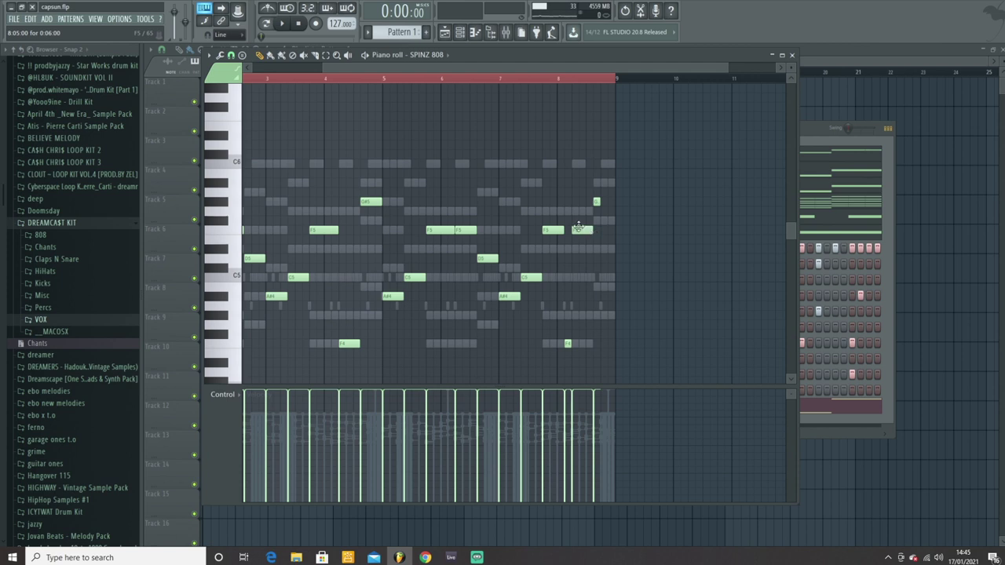
Add a two-step F5 note at step 3 of bar 8 with a matching F4 slide note, and play that section
{"action": "mouse_move", "coordinate": [578, 227]}
{"action": "left_mouse_down"}
{"action": "mouse_move", "coordinate": [570, 240]}
{"action": "mouse_move", "coordinate": [568, 229]}
{"action": "left_mouse_up"}
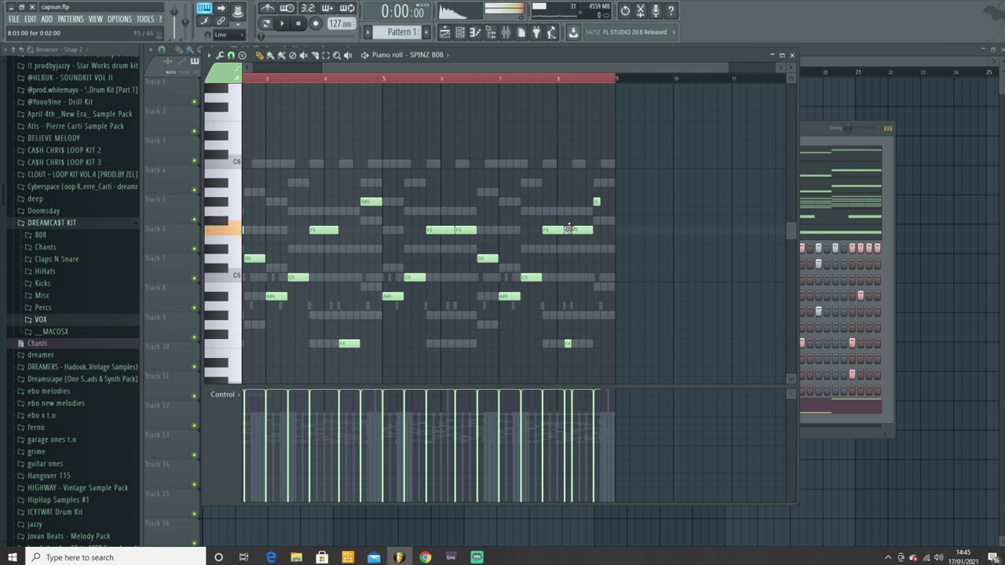
{"action": "left_click", "coordinate": [567, 346]}
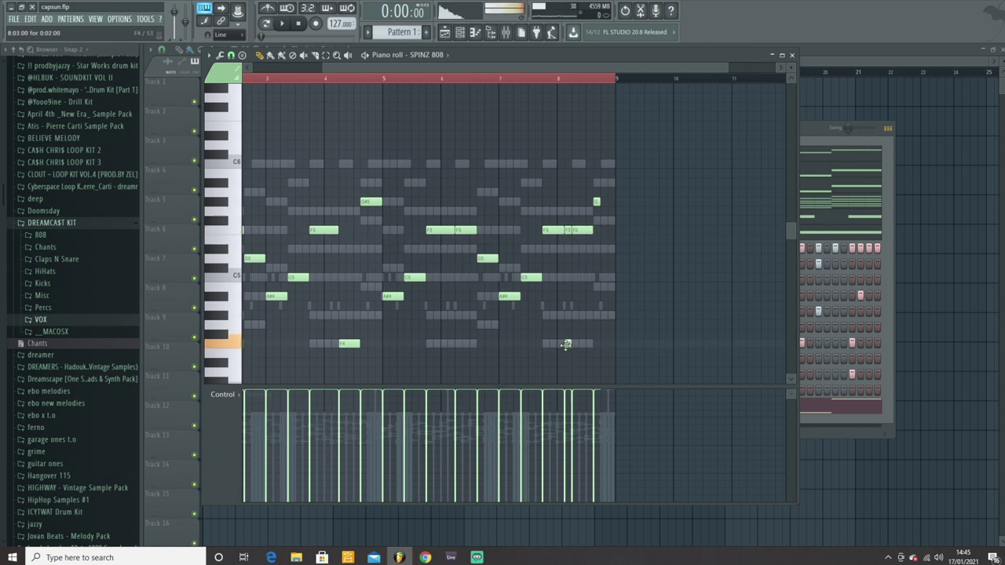
{"action": "double_click", "coordinate": [568, 344]}
{"action": "left_click", "coordinate": [557, 340]}
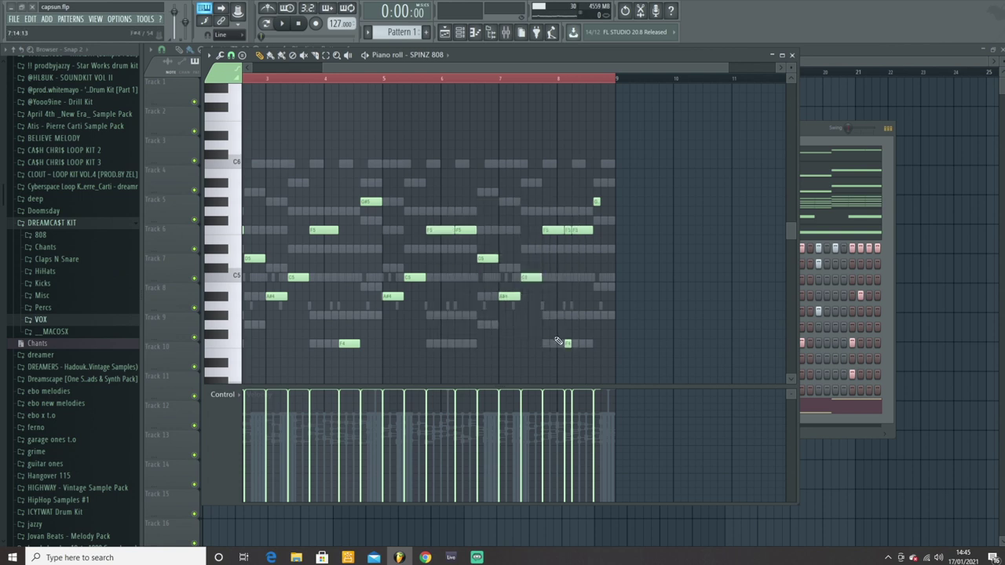
{"action": "left_click", "coordinate": [547, 81]}
{"action": "key", "text": "space"}
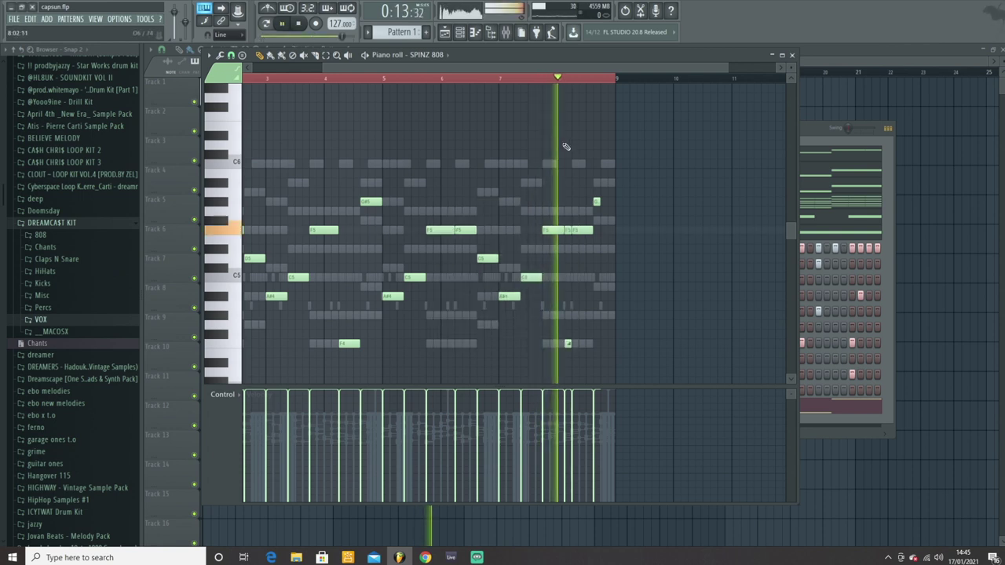
{"action": "key", "text": "space"}
Fill the end of bar 8 with a rapid G#5 roll on a finer snap, add a final G#4 slide note, and play the bassline
{"action": "left_click", "coordinate": [605, 202]}
{"action": "scroll", "coordinate": [606, 204], "scroll_direction": "up", "scroll_amount": 2}
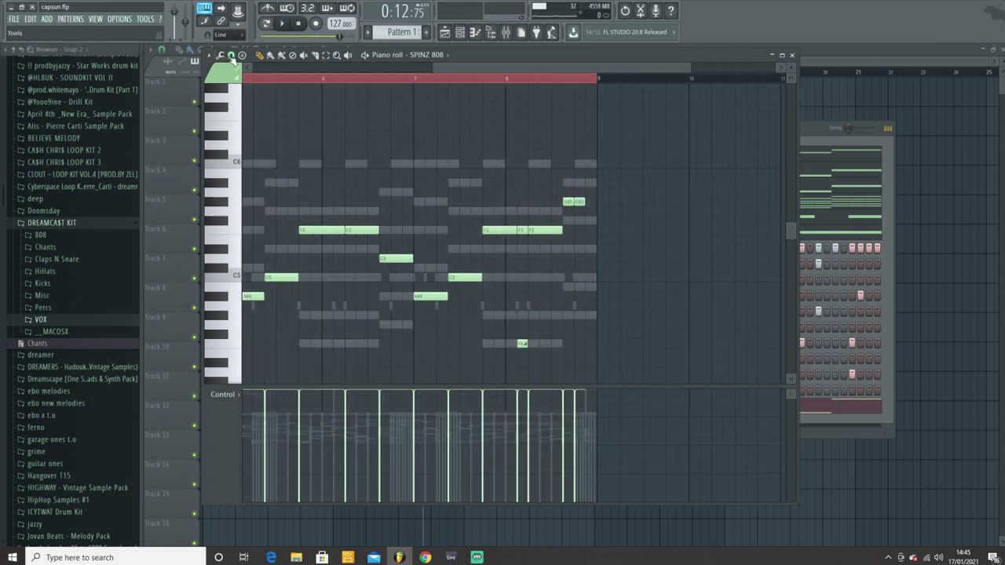
{"action": "left_click", "coordinate": [232, 57]}
{"action": "left_click", "coordinate": [241, 129]}
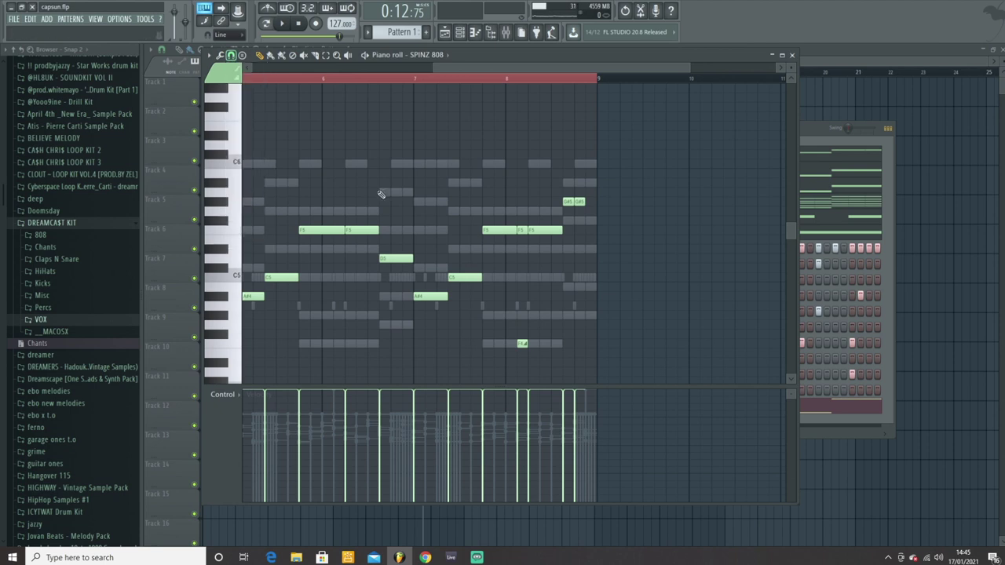
{"action": "left_click", "coordinate": [578, 202]}
{"action": "left_click", "coordinate": [580, 202]}
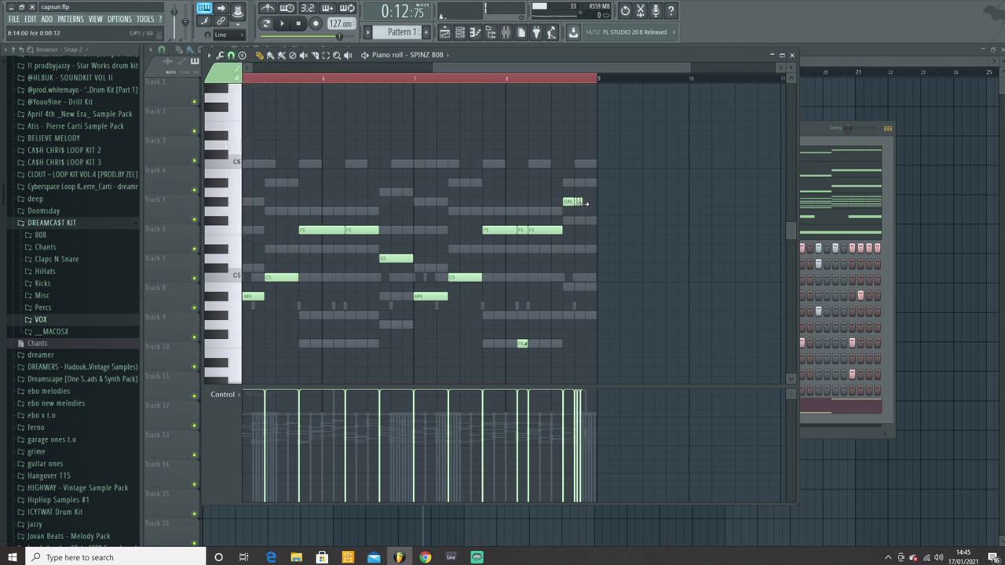
{"action": "left_click", "coordinate": [588, 203]}
{"action": "right_click", "coordinate": [590, 203]}
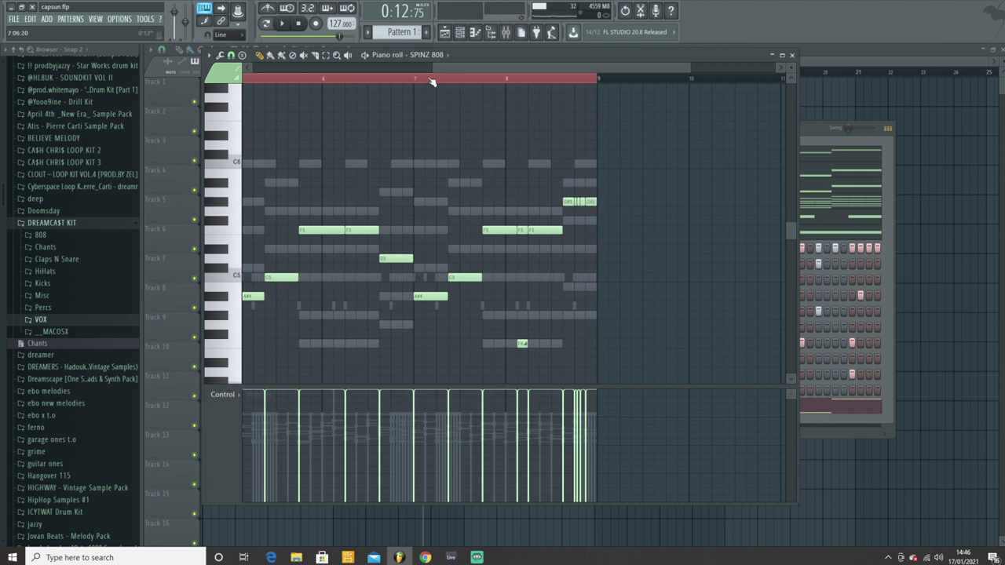
{"action": "key", "text": "space"}
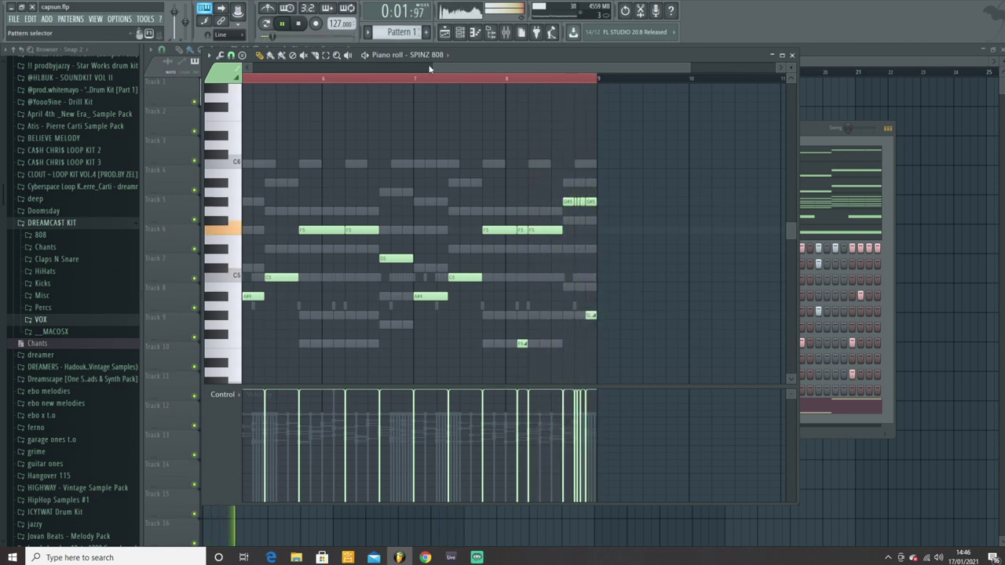
{"action": "left_click", "coordinate": [791, 55]}
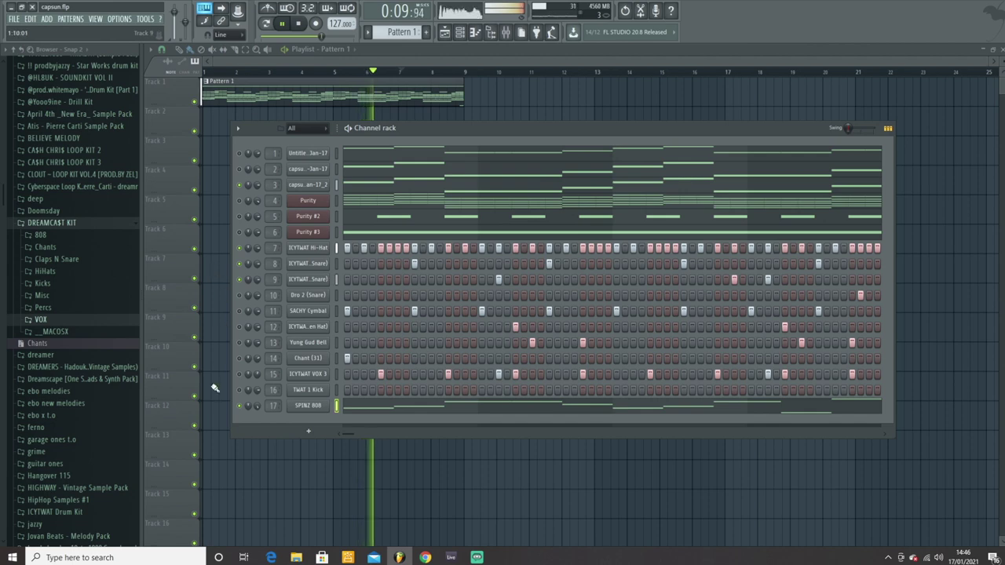
Check the TWAT 1 Kick sample and load the For Kicks mixer preset from the Claps N Snare folder for it
{"action": "key", "text": "space"}
{"action": "left_click", "coordinate": [308, 390]}
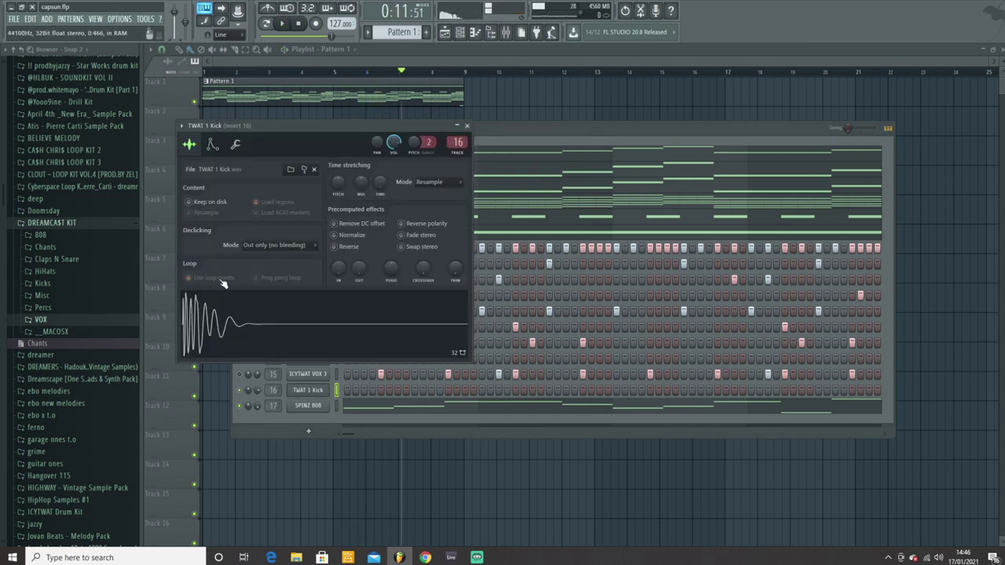
{"action": "left_click", "coordinate": [56, 258]}
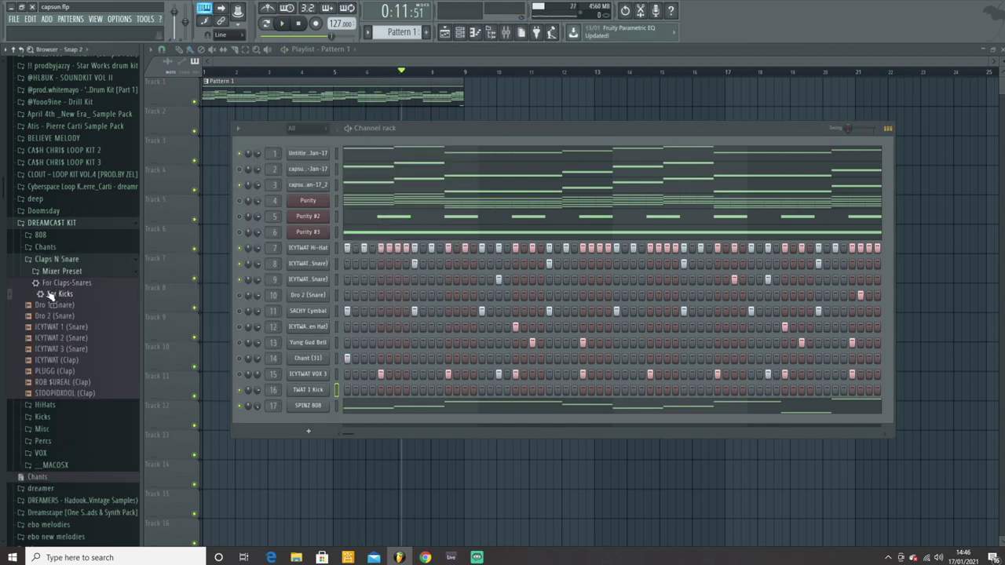
{"action": "left_click_drag", "start_coordinate": [50, 294], "coordinate": [286, 416]}
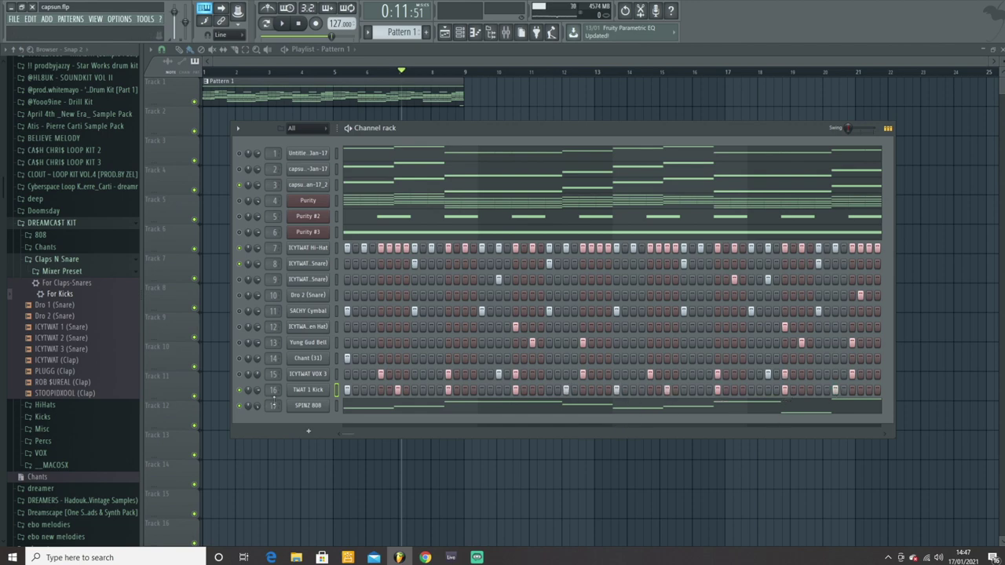
Repeat the TWAT 1 Kick notes across bars 5 to 8, add one extra C5 kick near the end of bar 8, and play them
{"action": "right_click", "coordinate": [322, 391]}
{"action": "left_click", "coordinate": [334, 393]}
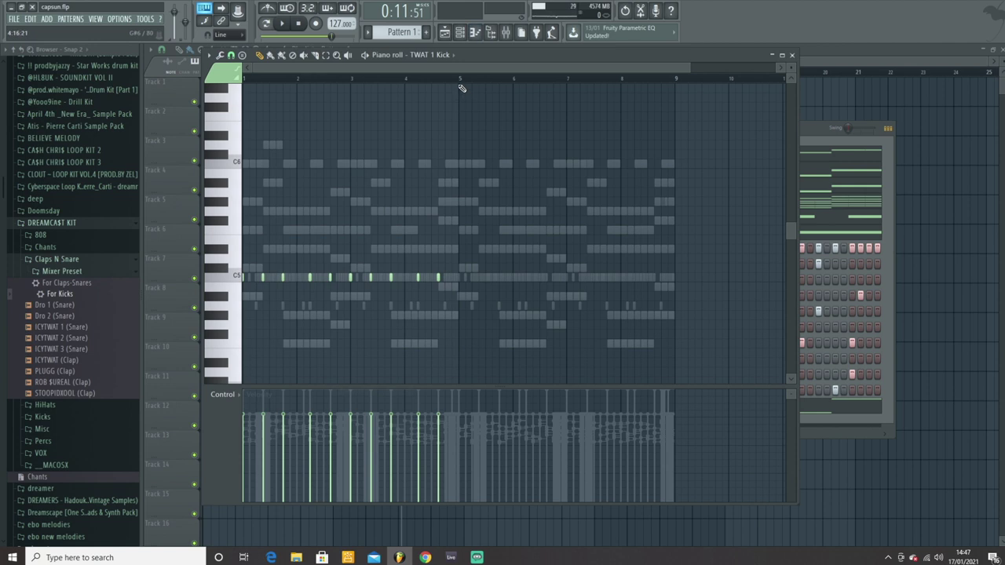
{"action": "left_click_drag", "start_coordinate": [462, 82], "coordinate": [243, 78]}
{"action": "key", "text": "ctrl+b"}
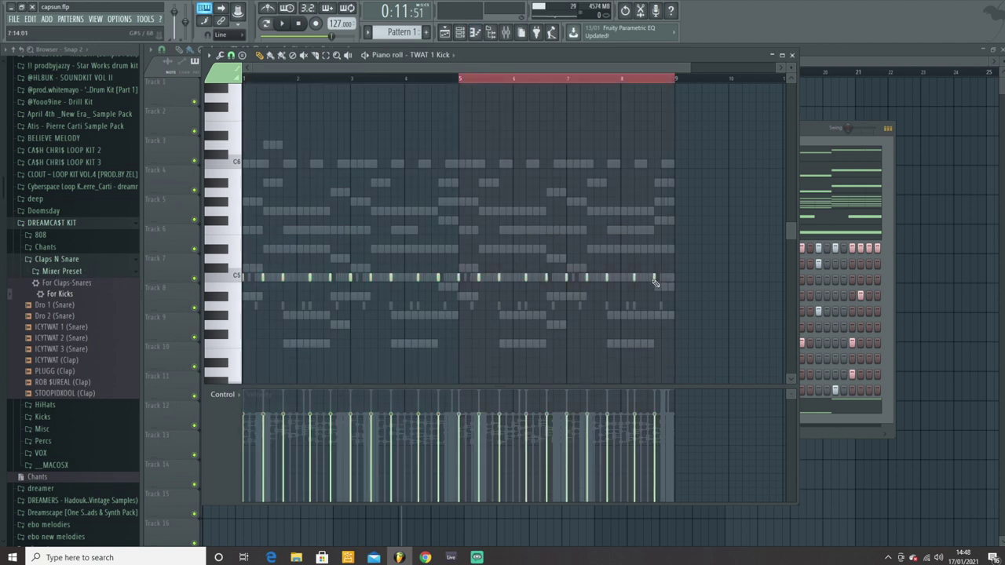
{"action": "left_click", "coordinate": [668, 279]}
{"action": "key", "text": "space"}
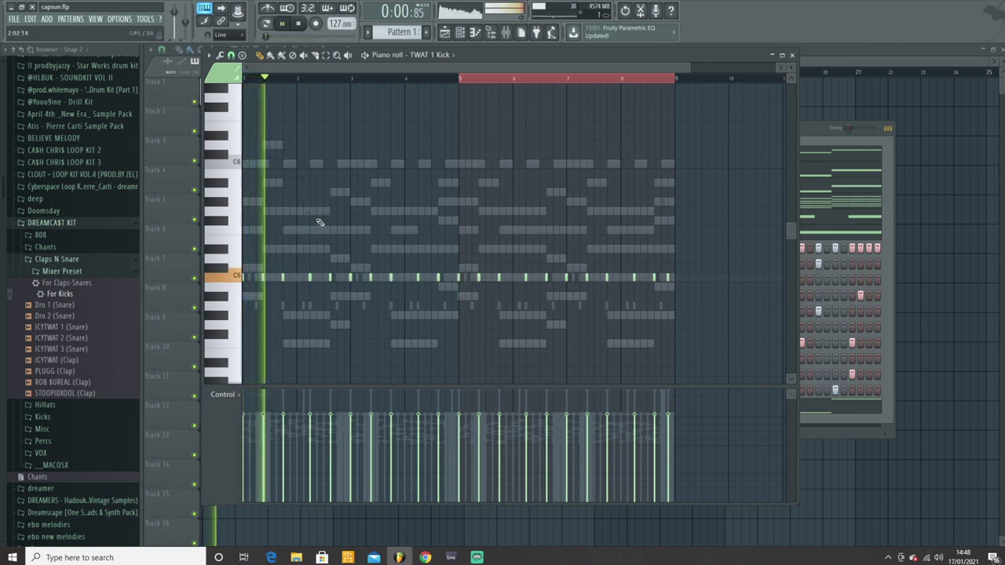
{"action": "left_click", "coordinate": [791, 56]}
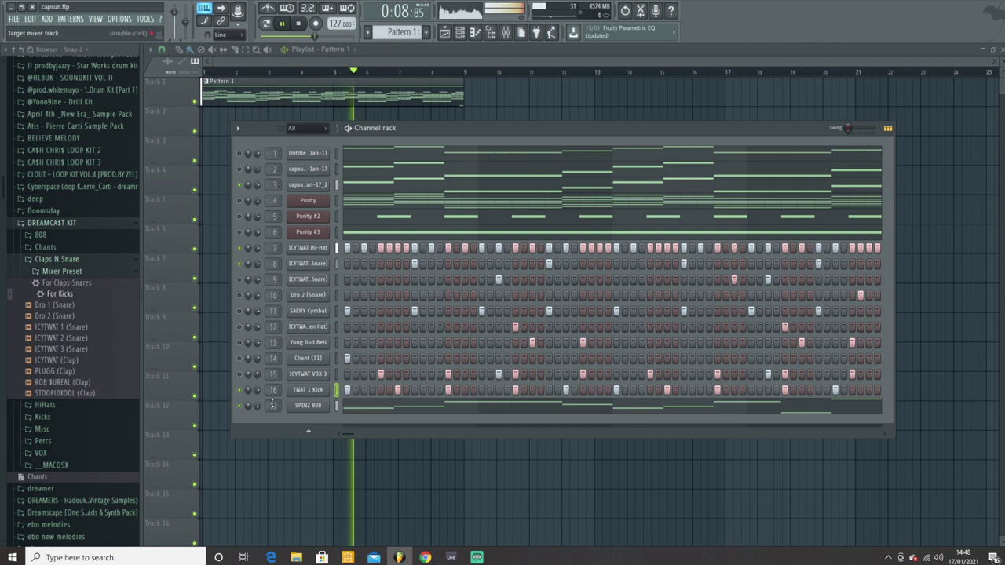
Collapse the Claps N Snare folder and unmute all the muted channels, including the three Purity layers, while the pattern plays
{"action": "left_click", "coordinate": [61, 271]}
{"action": "left_click", "coordinate": [57, 259]}
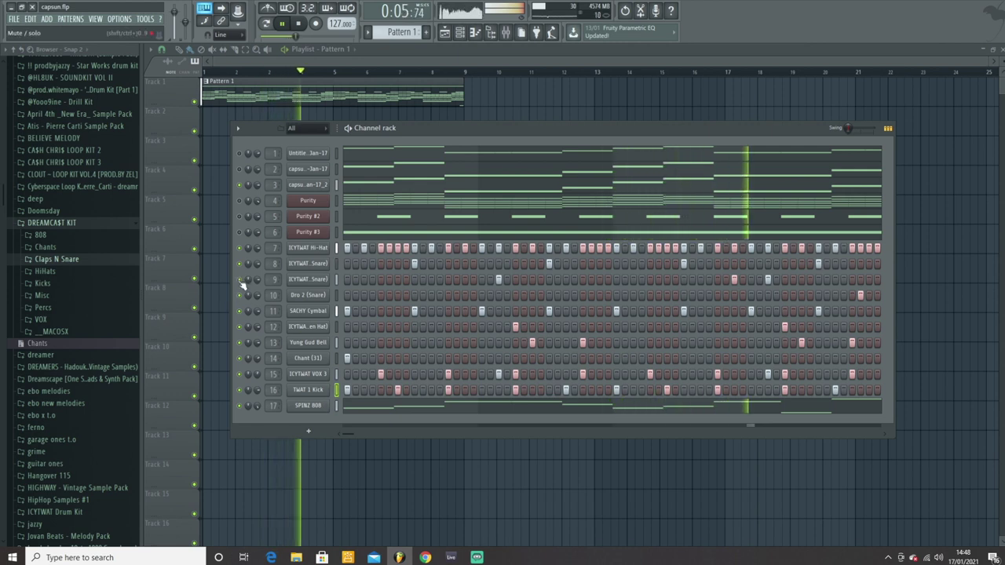
{"action": "left_click_drag", "start_coordinate": [511, 127], "coordinate": [506, 113]}
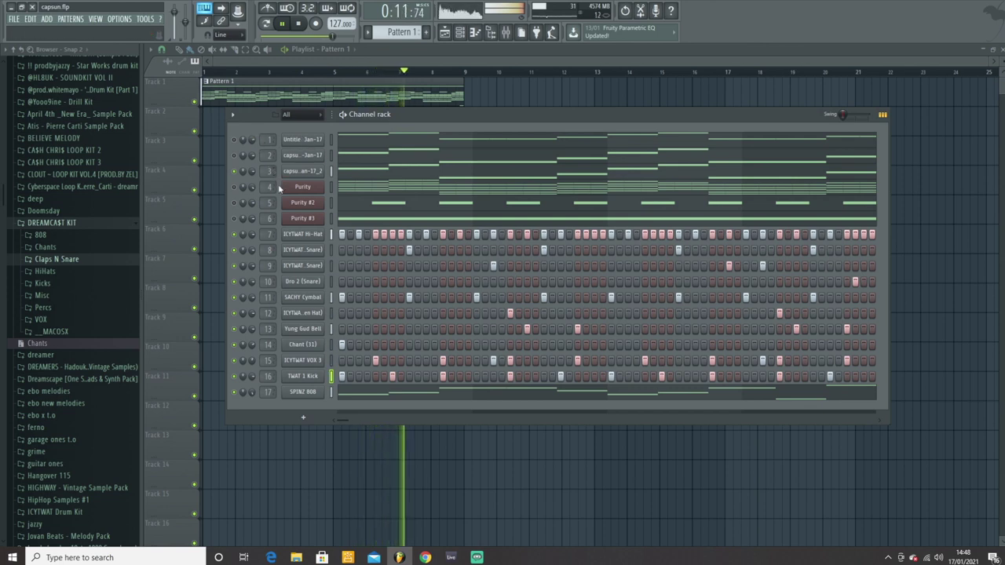
{"action": "left_click", "coordinate": [234, 155]}
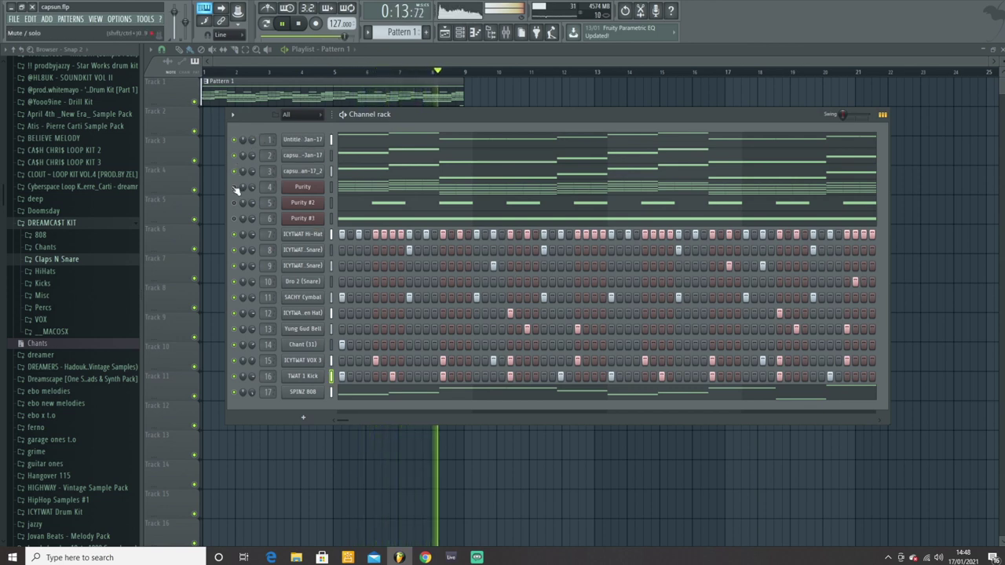
{"action": "left_click", "coordinate": [234, 188]}
{"action": "left_click", "coordinate": [234, 204]}
{"action": "left_click", "coordinate": [234, 219]}
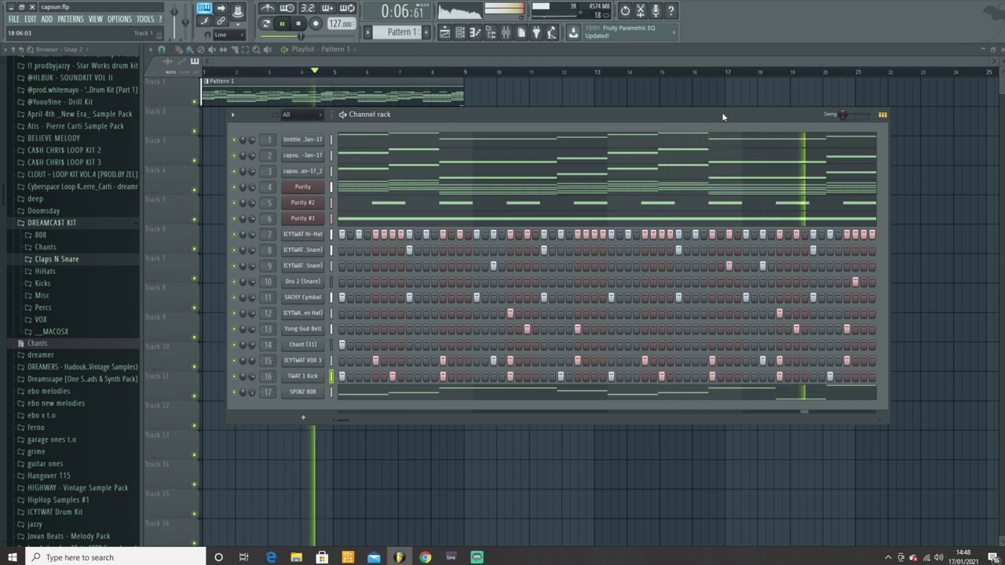
Stop playback, save the project and hide the channel rack
{"action": "key", "text": "space"}
{"action": "left_click_drag", "start_coordinate": [692, 116], "coordinate": [653, 113]}
{"action": "key", "text": "ctrl+s"}
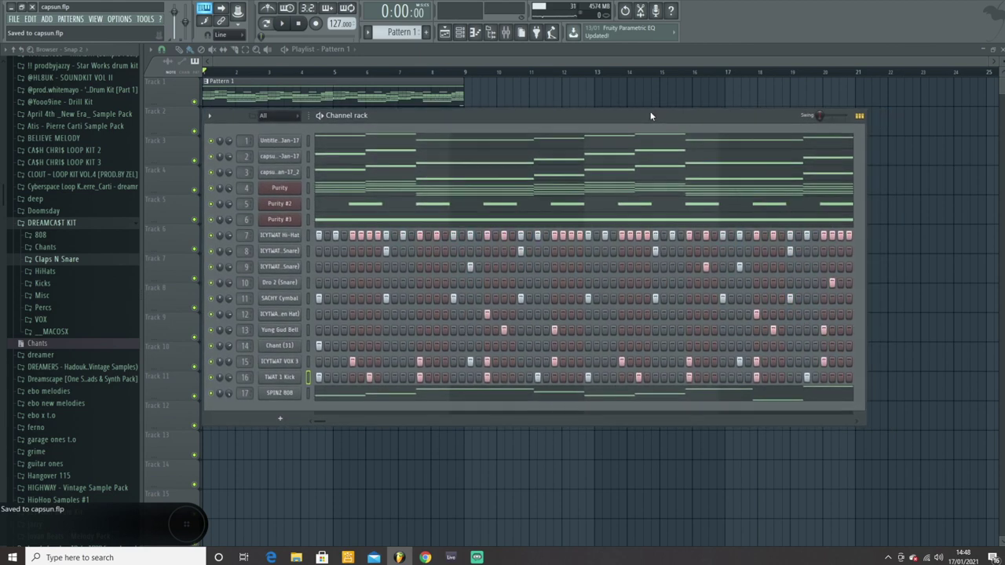
{"action": "key", "text": "F6"}
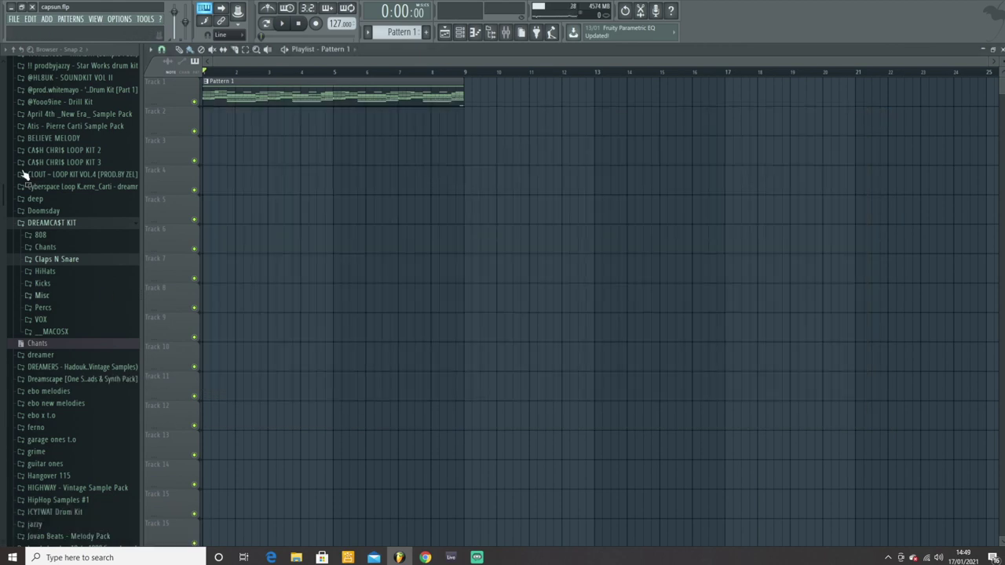
Place Sound Effect 3 from the Transition Sound Pack folder on Track 6 of the playlist so that it ends at bar 9
{"action": "scroll", "coordinate": [63, 226], "scroll_direction": "down", "scroll_amount": 12}
{"action": "scroll", "coordinate": [58, 267], "scroll_direction": "down", "scroll_amount": 18}
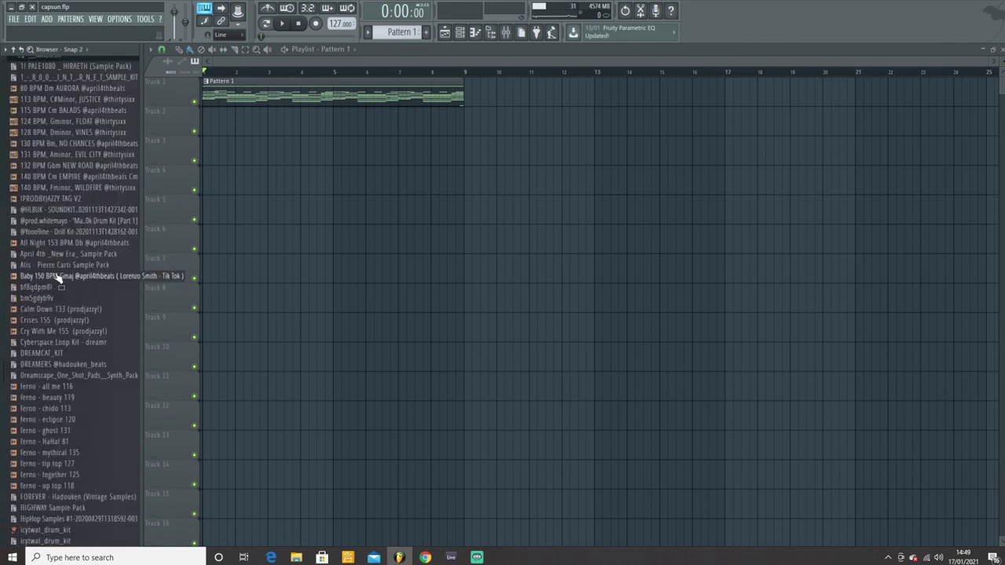
{"action": "left_click", "coordinate": [30, 465]}
{"action": "left_click_drag", "start_coordinate": [29, 467], "coordinate": [460, 244]}
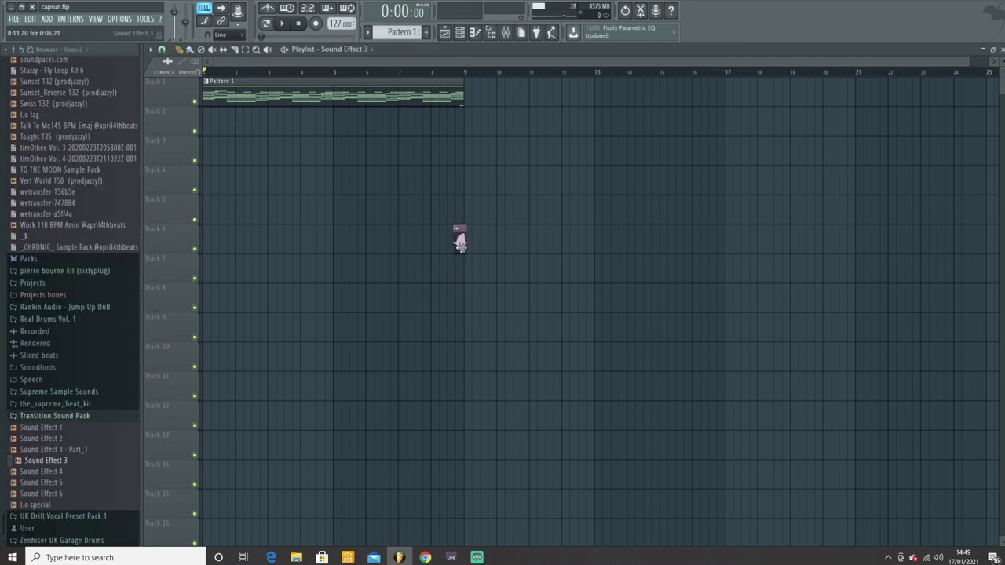
{"action": "left_click", "coordinate": [163, 50]}
{"action": "left_click", "coordinate": [175, 77]}
Route the Sound Effect 3 channel to mixer track 18 and show all channels in the channel rack
{"action": "left_click", "coordinate": [459, 32]}
{"action": "left_click", "coordinate": [290, 144]}
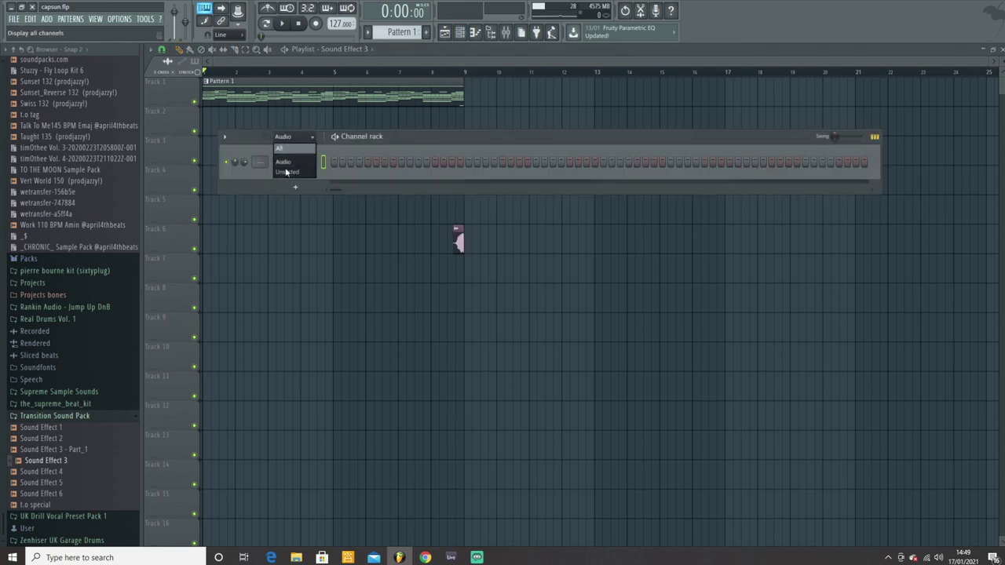
{"action": "left_click", "coordinate": [288, 153]}
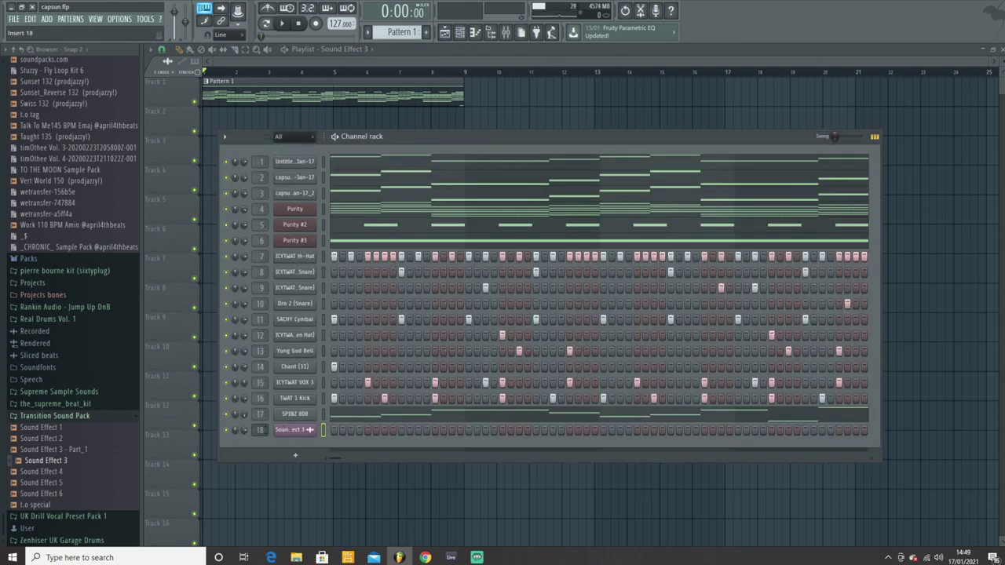
{"action": "right_click", "coordinate": [522, 112]}
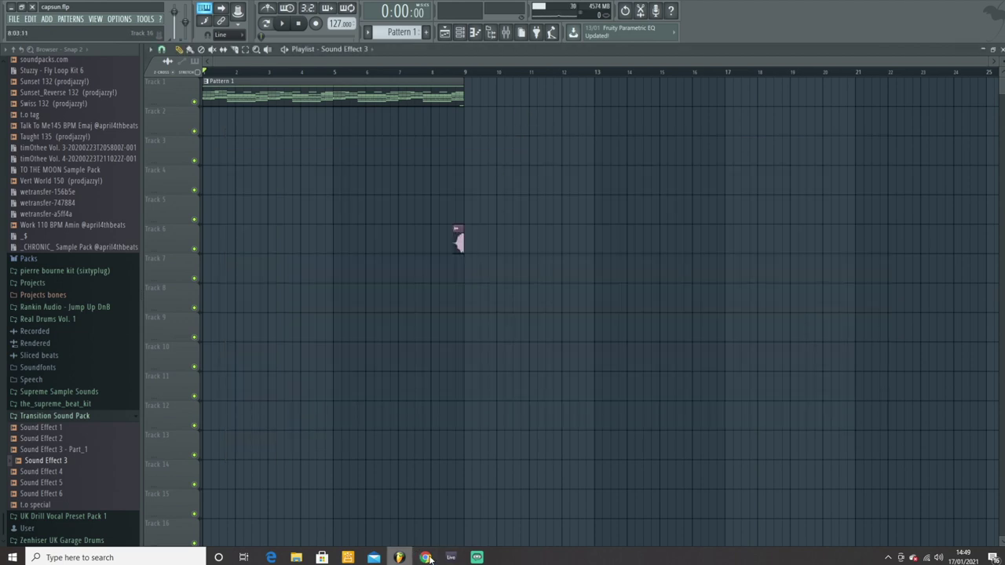
Place MB Perc (9) from the Percs folder of the Metro Boomin Drum Kit on Track 8 at bar 1
{"action": "left_click", "coordinate": [296, 558]}
{"action": "left_click_drag", "start_coordinate": [3, 402], "coordinate": [3, 232]}
{"action": "scroll", "coordinate": [52, 305], "scroll_direction": "up", "scroll_amount": 7}
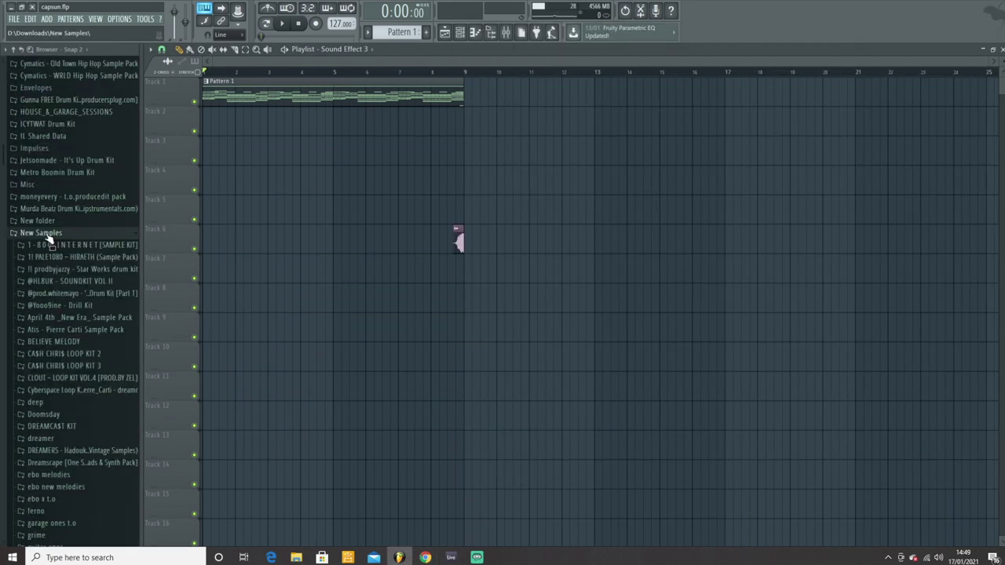
{"action": "left_click", "coordinate": [48, 233]}
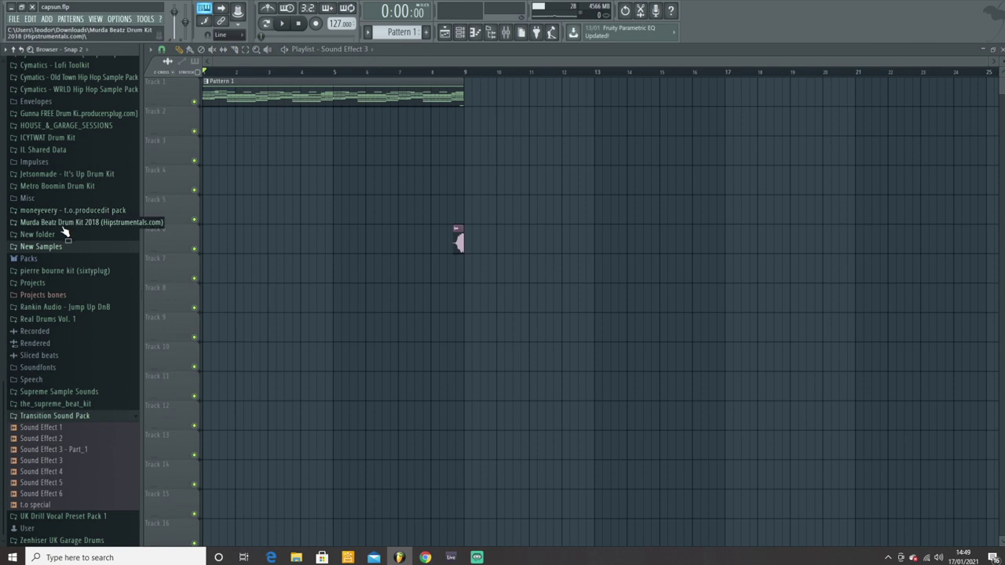
{"action": "left_click", "coordinate": [63, 187]}
{"action": "left_click", "coordinate": [37, 307]}
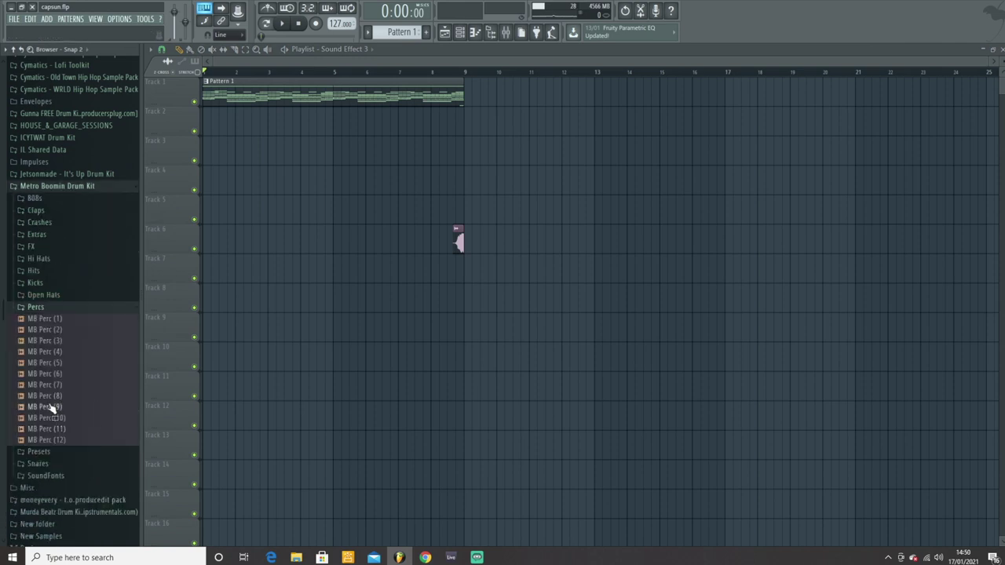
{"action": "left_click_drag", "start_coordinate": [55, 408], "coordinate": [207, 302]}
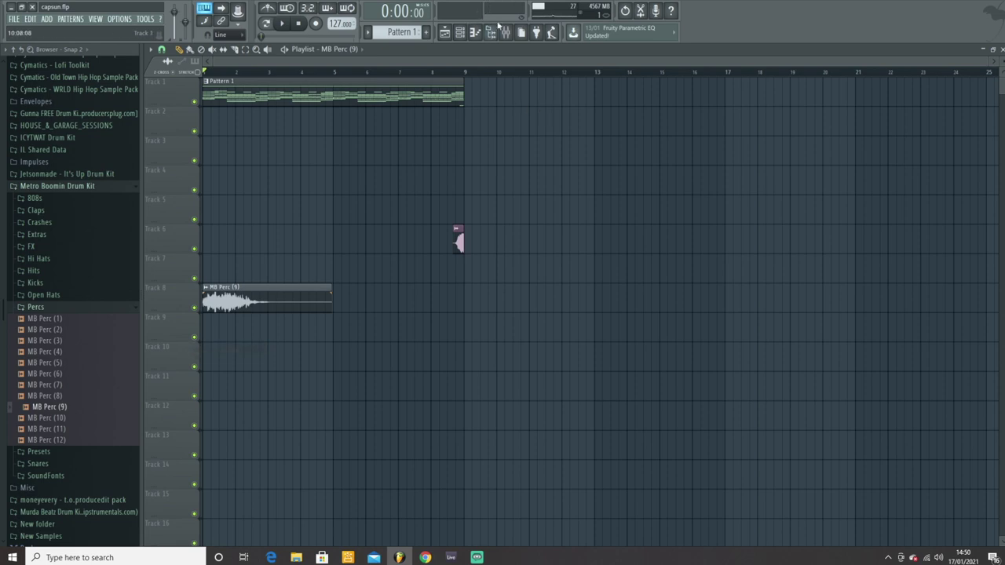
Route MB Perc (9) to mixer track 19 and lower that track's fader well below the others
{"action": "left_click", "coordinate": [463, 33]}
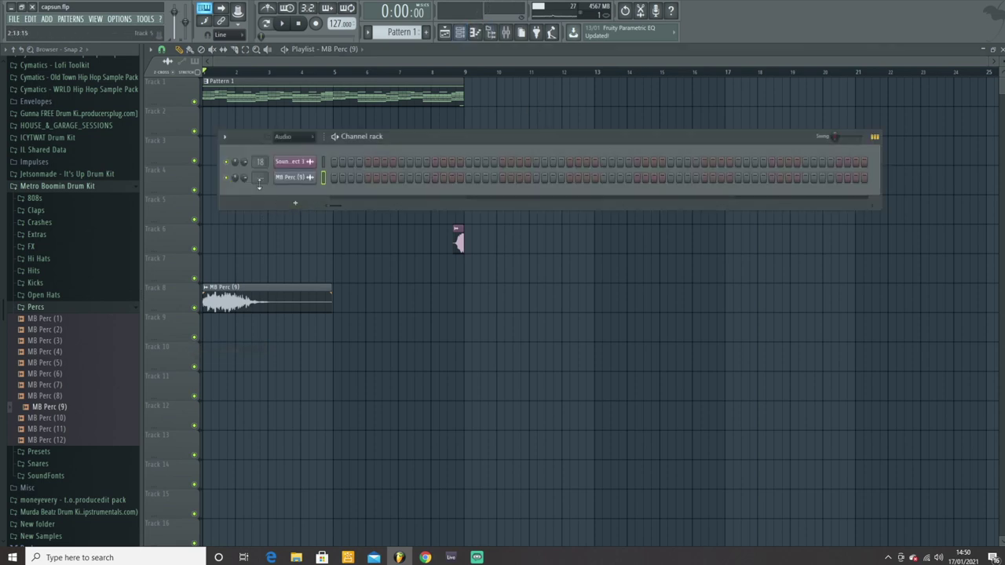
{"action": "left_click", "coordinate": [507, 33]}
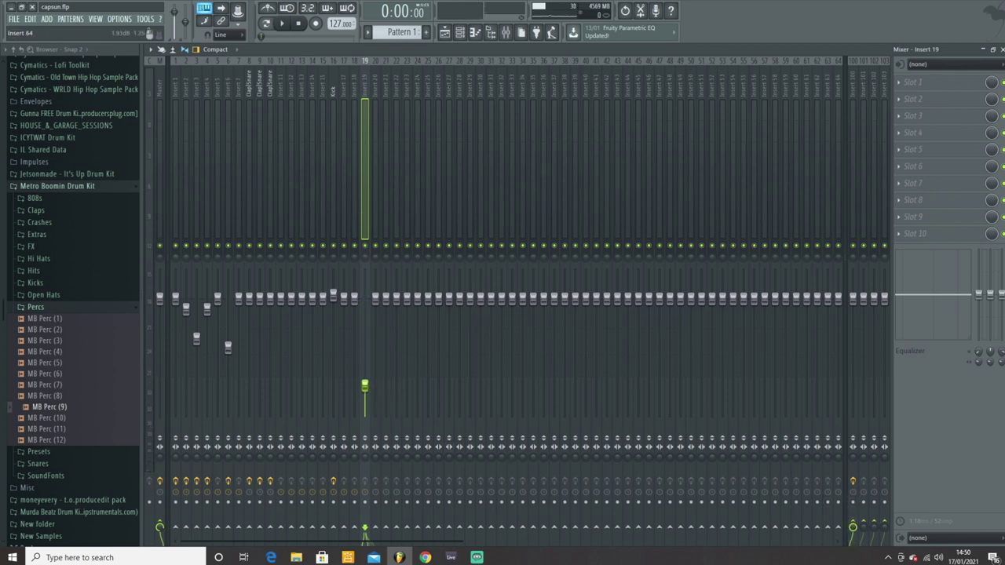
{"action": "left_click", "coordinate": [1002, 49]}
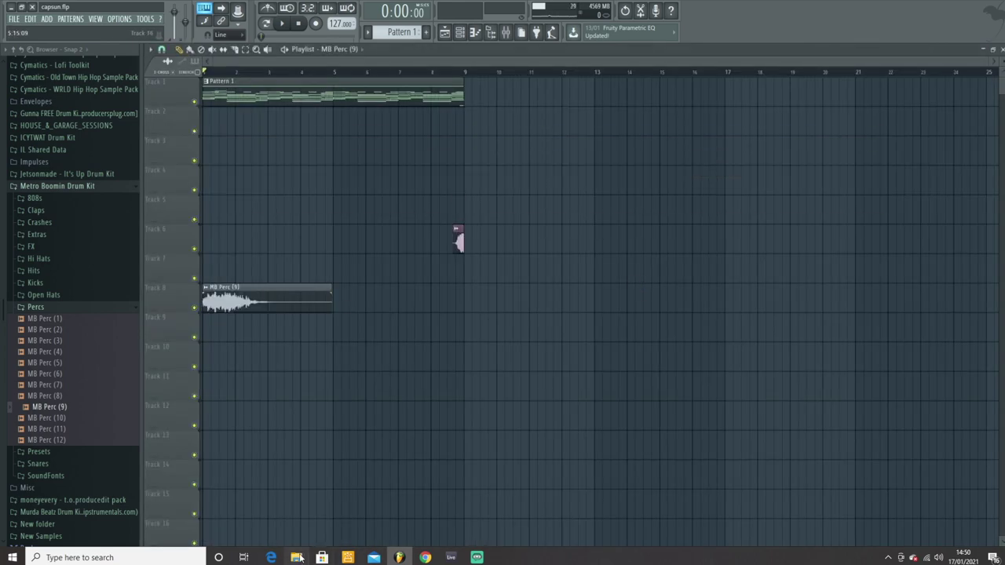
Add the "!tag - must use!" audio file to the playlist on Track 15 at bar 7
{"action": "left_click", "coordinate": [300, 557]}
{"action": "left_click_drag", "start_coordinate": [581, 164], "coordinate": [377, 503]}
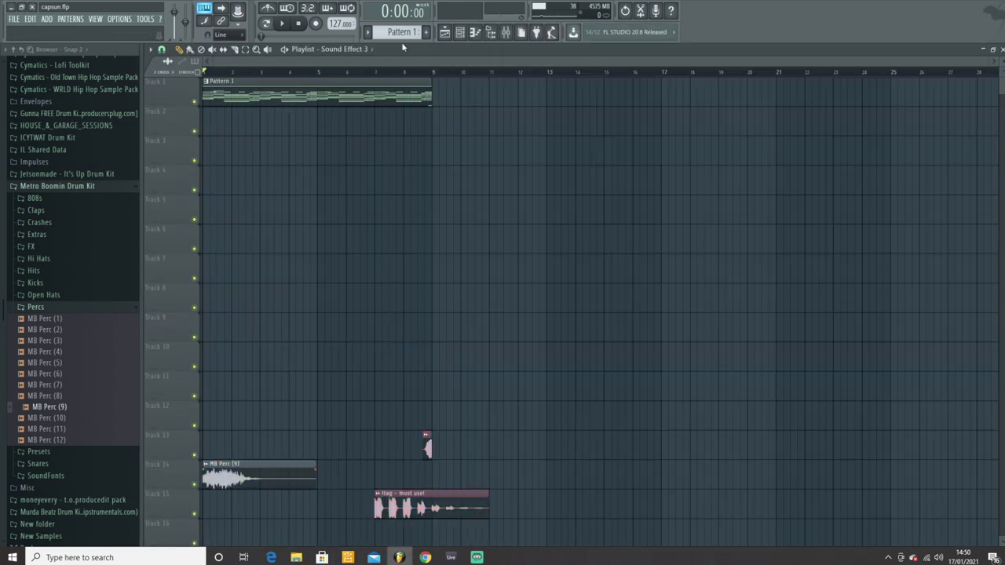
Split Pattern 1 by channel and move the three melody clips and the three Purity clips onto Tracks 2 to 7
{"action": "right_click", "coordinate": [384, 32]}
{"action": "left_click", "coordinate": [456, 154]}
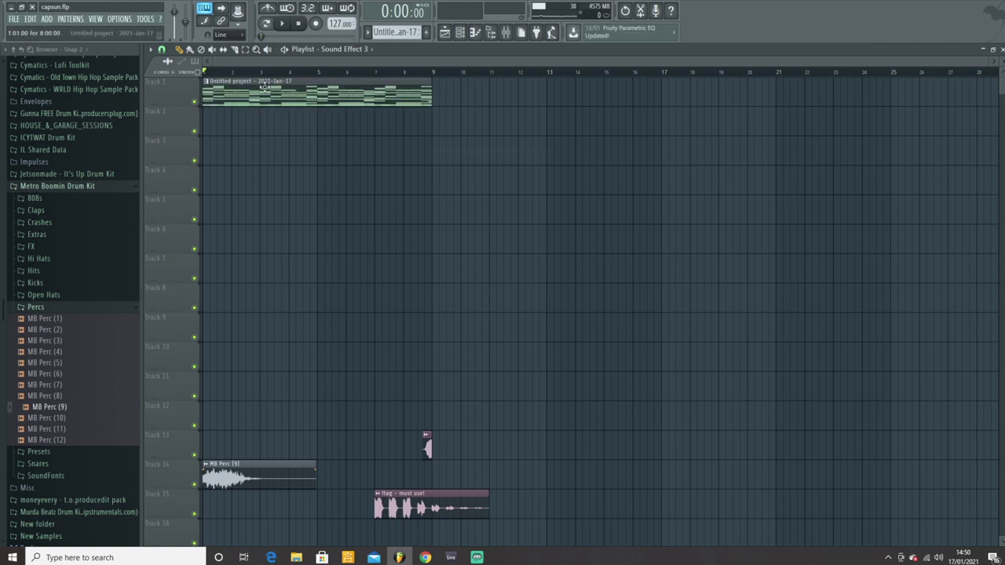
{"action": "left_click_drag", "start_coordinate": [265, 85], "coordinate": [245, 145]}
{"action": "left_click_drag", "start_coordinate": [254, 101], "coordinate": [226, 194]}
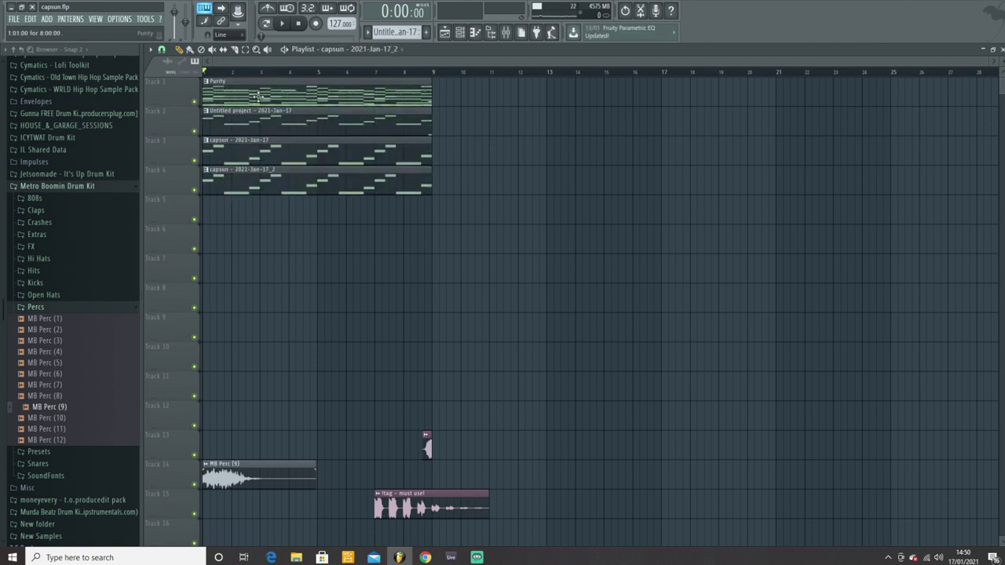
{"action": "left_click_drag", "start_coordinate": [257, 96], "coordinate": [227, 206]}
{"action": "left_click", "coordinate": [233, 248]}
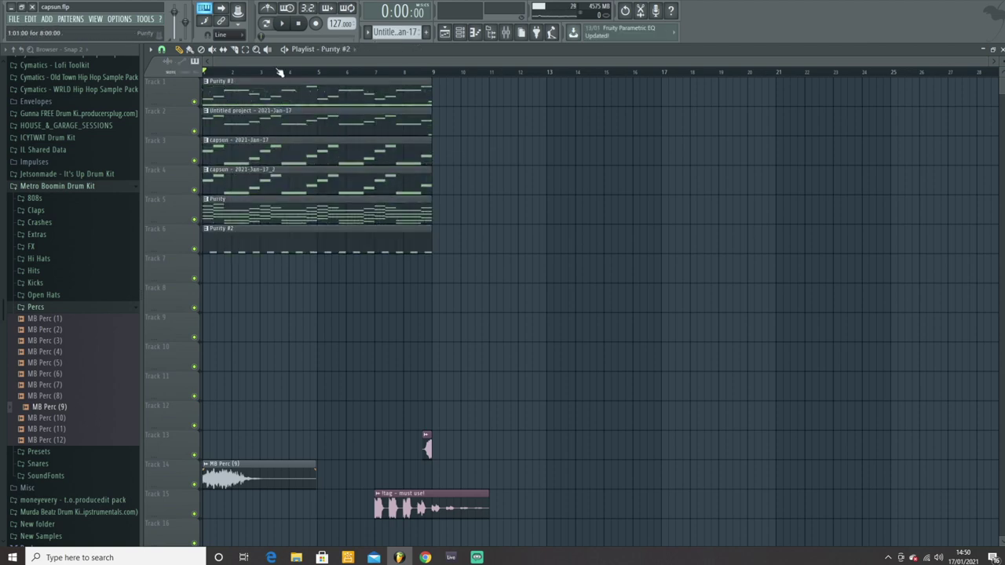
{"action": "left_click_drag", "start_coordinate": [271, 92], "coordinate": [233, 263]}
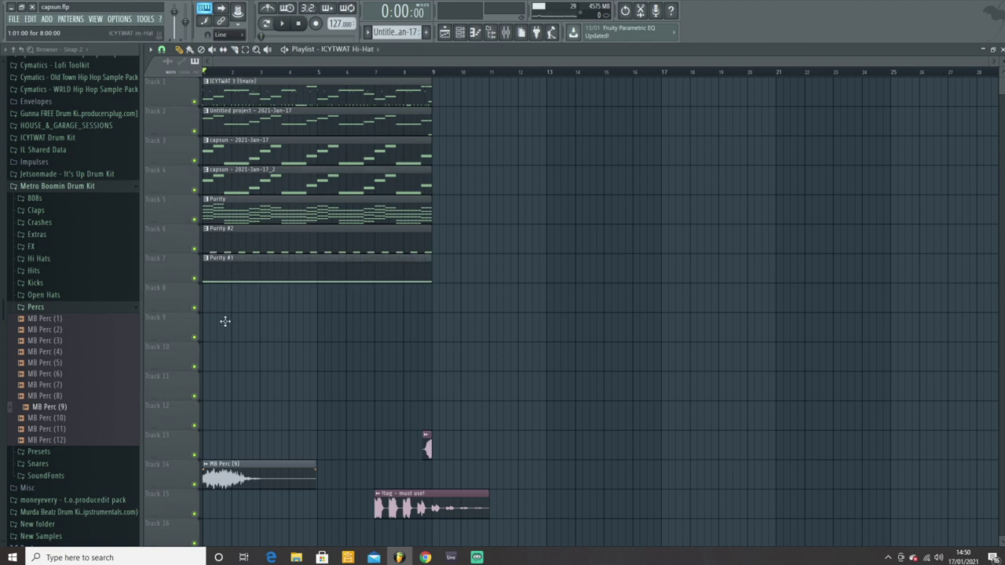
Move the drum, vox, kick and SPINZ 808 clips onto Tracks 8 to 18, keeping the three audio clips on the tracks below them
{"action": "left_click_drag", "start_coordinate": [225, 321], "coordinate": [228, 298]}
{"action": "left_click_drag", "start_coordinate": [267, 92], "coordinate": [236, 329]}
{"action": "left_click_drag", "start_coordinate": [267, 92], "coordinate": [235, 416]}
{"action": "left_click_drag", "start_coordinate": [271, 90], "coordinate": [243, 476]}
{"action": "left_click_drag", "start_coordinate": [275, 90], "coordinate": [249, 540]}
{"action": "scroll", "coordinate": [250, 502], "scroll_direction": "down", "scroll_amount": 3}
{"action": "left_click_drag", "start_coordinate": [476, 471], "coordinate": [248, 436]}
{"action": "left_click_drag", "start_coordinate": [424, 464], "coordinate": [424, 523]}
{"action": "left_click_drag", "start_coordinate": [428, 408], "coordinate": [429, 438]}
{"action": "scroll", "coordinate": [393, 314], "scroll_direction": "up", "scroll_amount": 3}
{"action": "left_click_drag", "start_coordinate": [267, 92], "coordinate": [251, 540]}
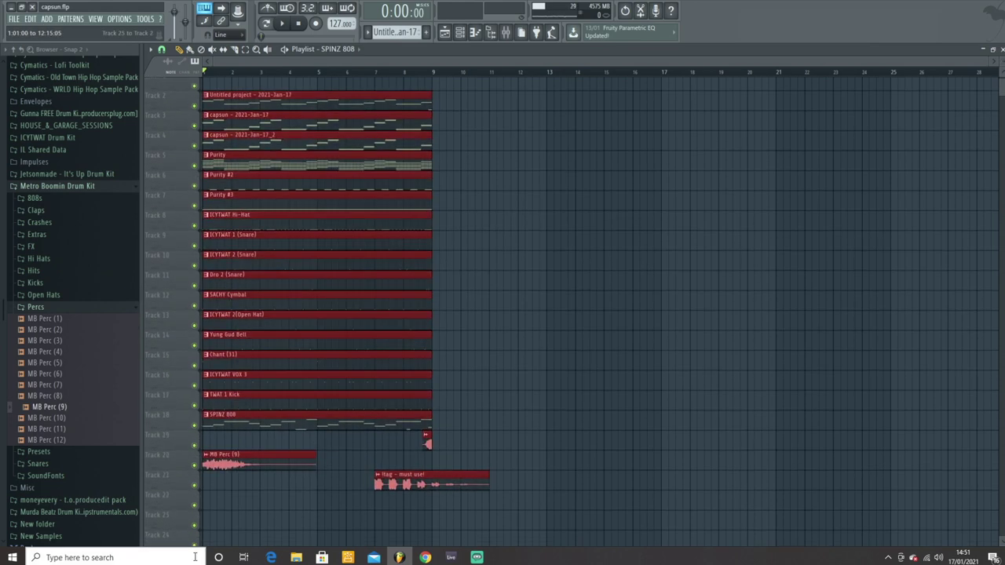
Play the arrangement, then shift every pattern clip except the lead melody on Track 1, plus MB Perc (9), to start at bar 9
{"action": "key", "text": "space"}
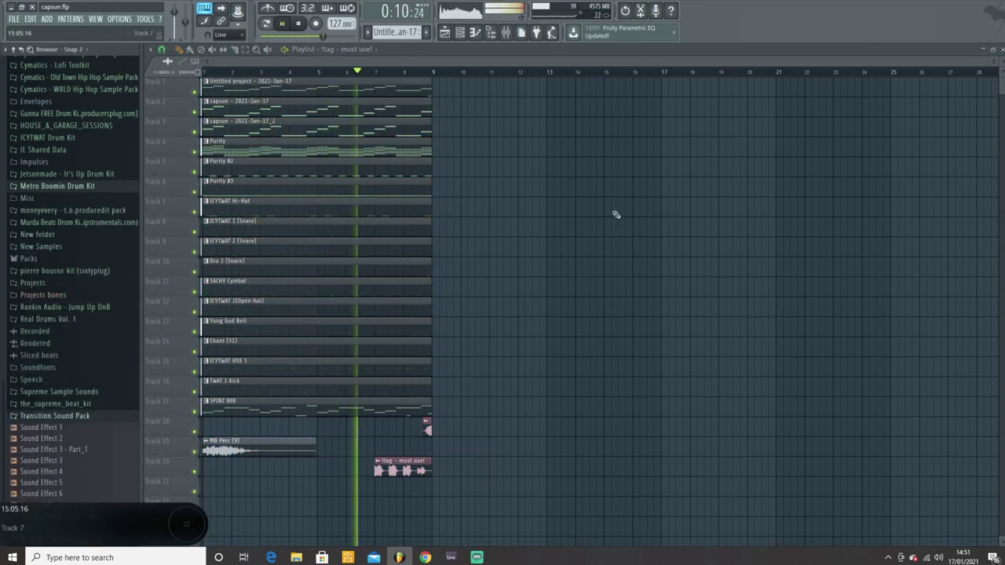
{"action": "key", "text": "space"}
{"action": "left_click_drag", "start_coordinate": [471, 408], "coordinate": [260, 110]}
{"action": "left_click_drag", "start_coordinate": [261, 121], "coordinate": [490, 121]}
{"action": "left_click", "coordinate": [301, 210], "text": "ctrl"}
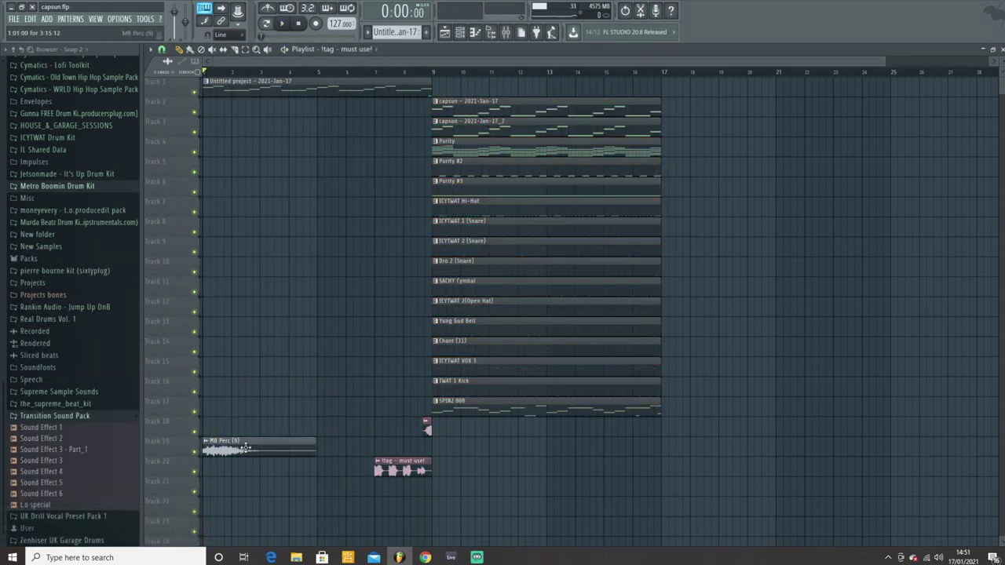
{"action": "left_click_drag", "start_coordinate": [246, 448], "coordinate": [471, 433]}
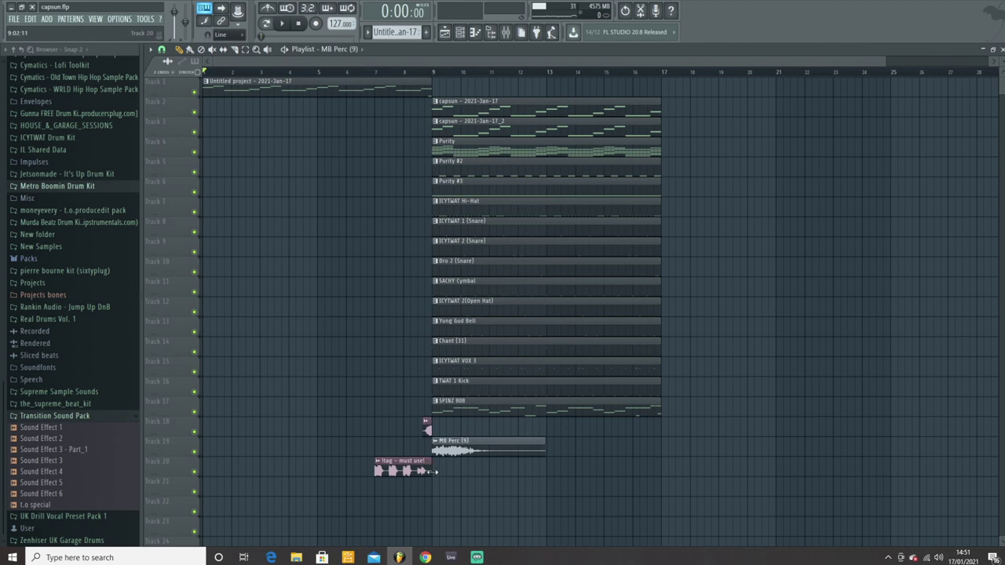
Extend the "!tag - must use!" clip to end at bar 11 and play the arrangement from the start
{"action": "left_click_drag", "start_coordinate": [434, 472], "coordinate": [532, 460]}
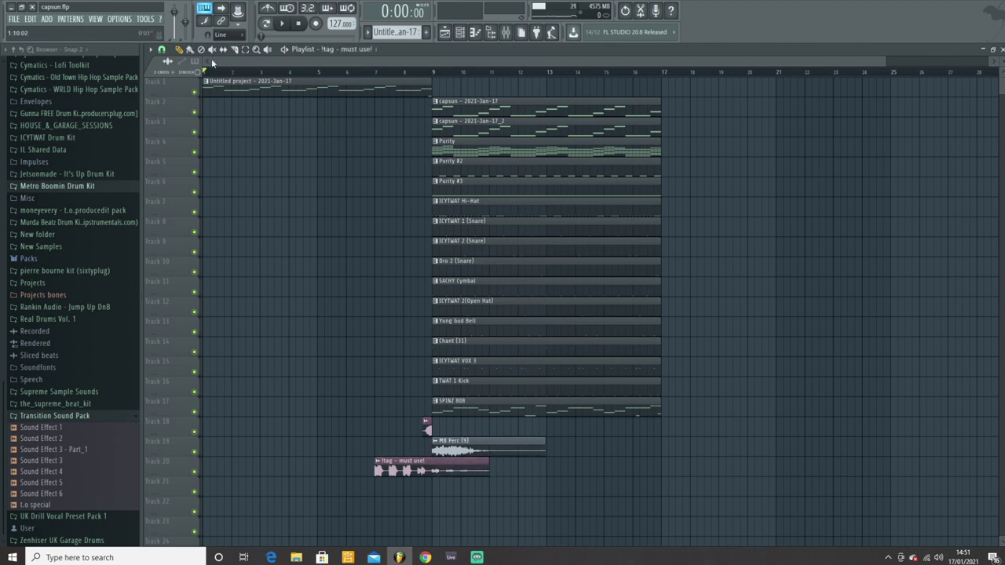
{"action": "key", "text": "space"}
{"action": "scroll", "coordinate": [868, 67], "scroll_direction": "down", "scroll_amount": 2}
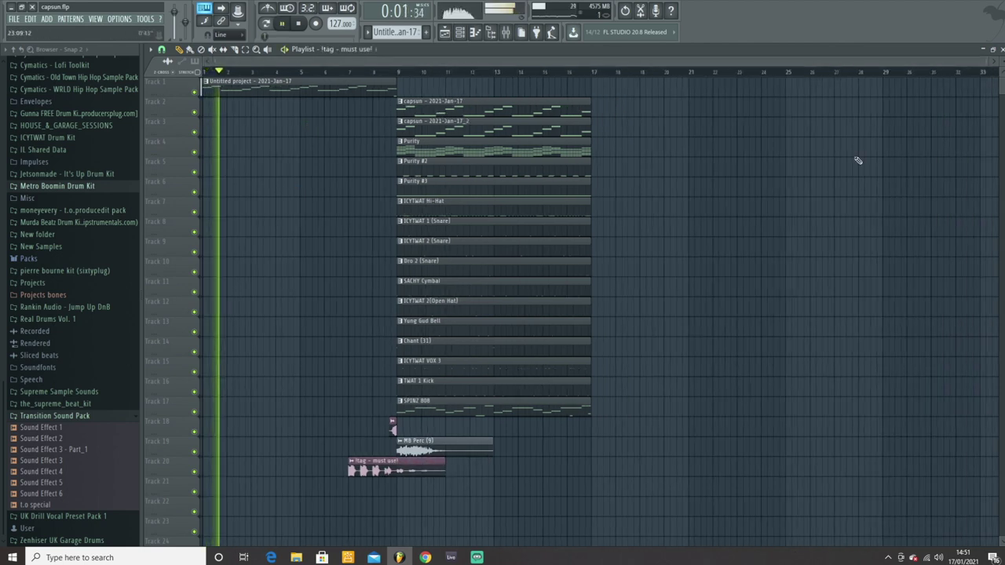
Move the SPINZ 808 clip to bar 17, Sound Effect 3 to end at bar 17, and the "!tag - must use!" clip to bar 15
{"action": "left_click_drag", "start_coordinate": [420, 401], "coordinate": [614, 401]}
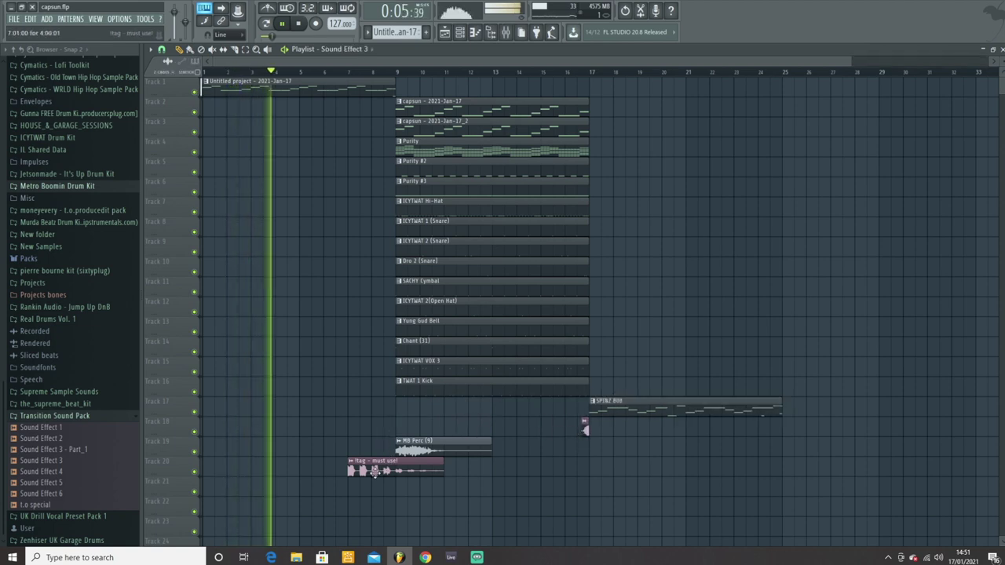
{"action": "left_click_drag", "start_coordinate": [397, 460], "coordinate": [589, 462]}
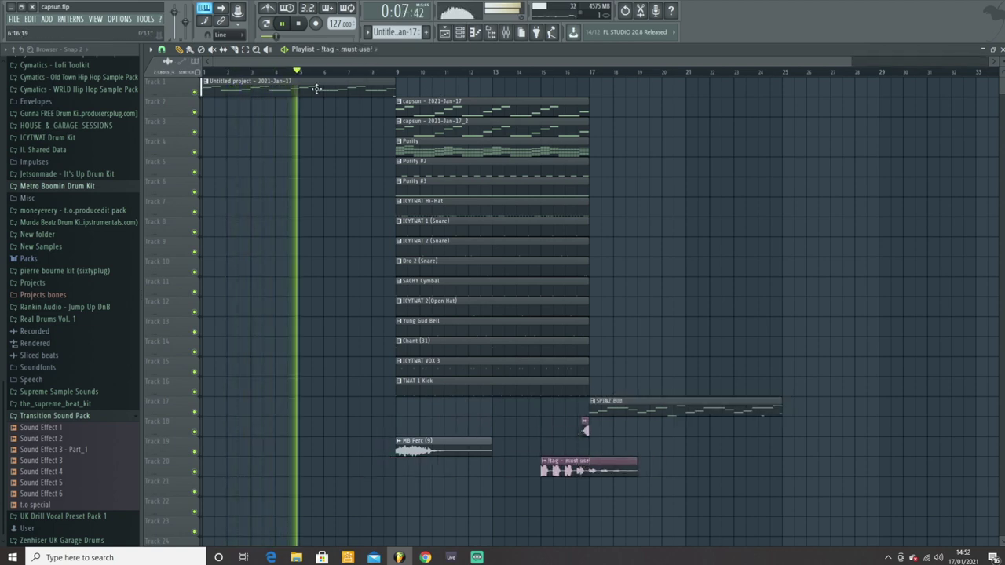
Repeat the lead melody on Track 1 at bar 9 and move the melody clips on Tracks 2 to 6 to bar 17
{"action": "left_click_drag", "start_coordinate": [314, 87], "coordinate": [449, 192]}
{"action": "key", "text": "space"}
{"action": "left_click_drag", "start_coordinate": [438, 192], "coordinate": [631, 191]}
Move the Dro 2 (Snare), ICYTWAT VOX 3 and ICYTWAT 2(Open Hat) clips to start at bar 17
{"action": "left_click_drag", "start_coordinate": [449, 236], "coordinate": [491, 252]}
{"action": "left_click", "coordinate": [667, 240]}
{"action": "left_click_drag", "start_coordinate": [633, 280], "coordinate": [463, 299]}
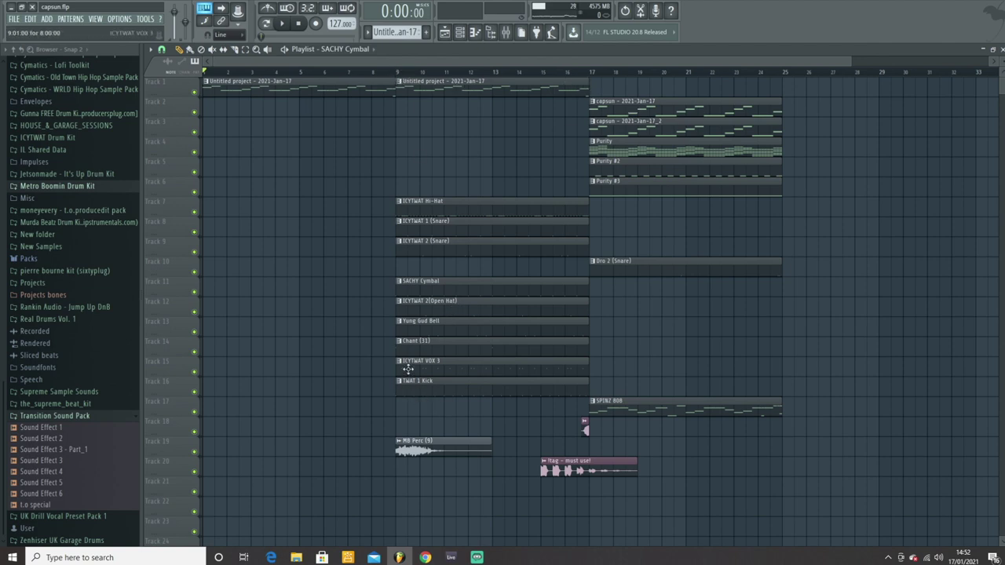
{"action": "left_click_drag", "start_coordinate": [409, 370], "coordinate": [629, 366]}
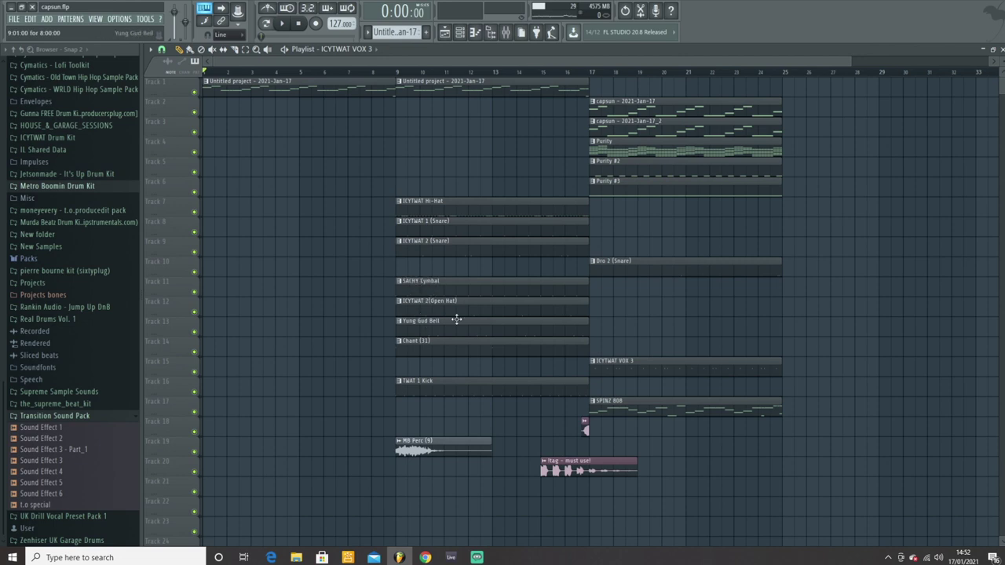
{"action": "left_click_drag", "start_coordinate": [566, 323], "coordinate": [615, 323]}
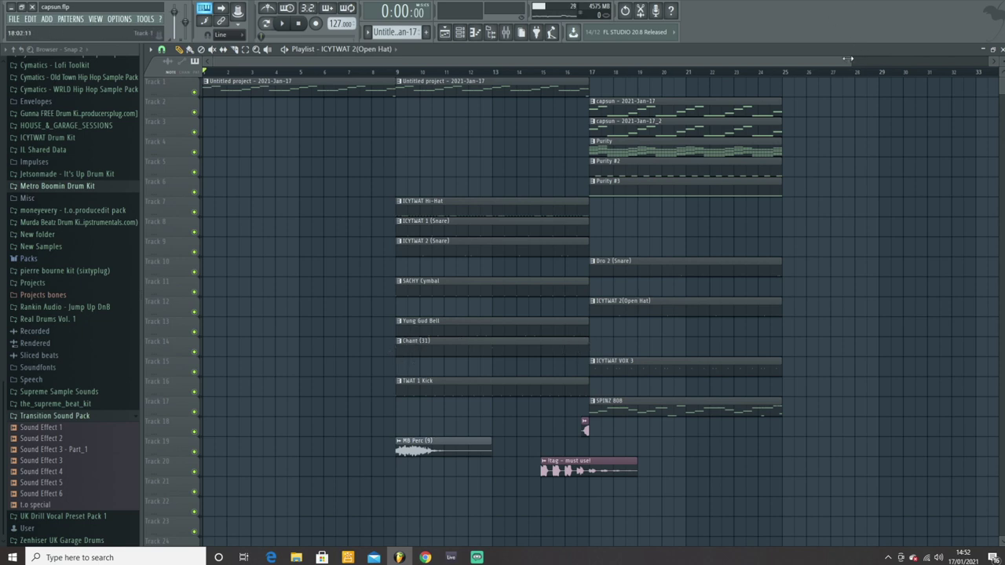
Move MB Perc (9) to bar 17 and shorten the drum, bell, chant and kick clips starting at bar 9 to end at bar 15
{"action": "left_click_drag", "start_coordinate": [848, 60], "coordinate": [989, 61]}
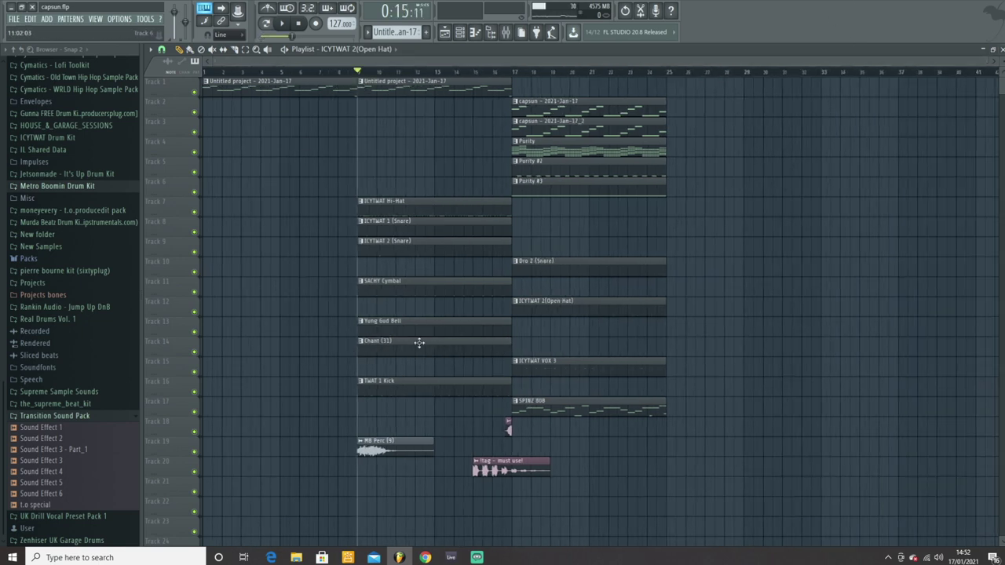
{"action": "left_click_drag", "start_coordinate": [390, 441], "coordinate": [545, 442]}
{"action": "key", "text": "space"}
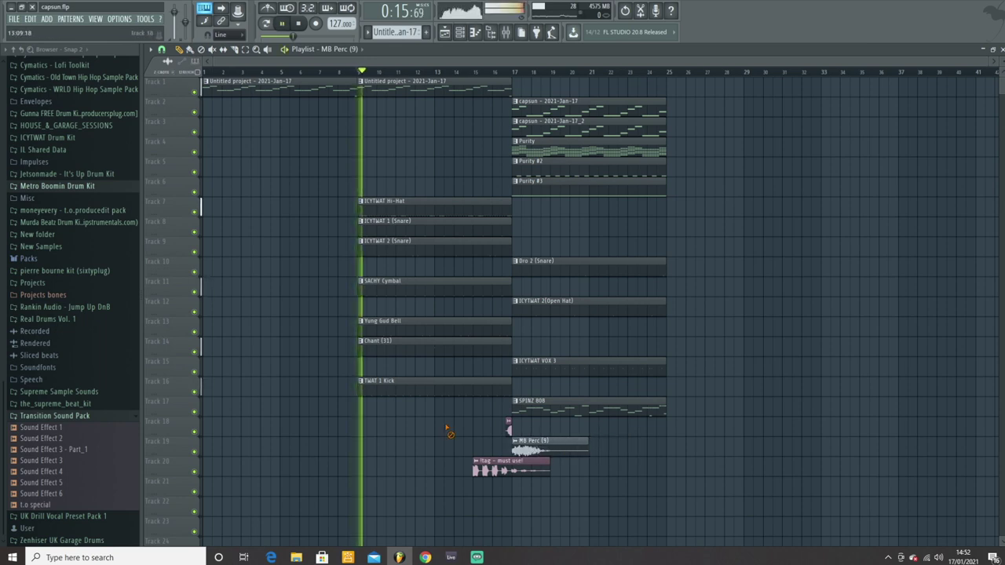
{"action": "left_click_drag", "start_coordinate": [483, 408], "coordinate": [471, 209]}
{"action": "left_click", "coordinate": [461, 160], "text": "ctrl"}
{"action": "key", "text": "space"}
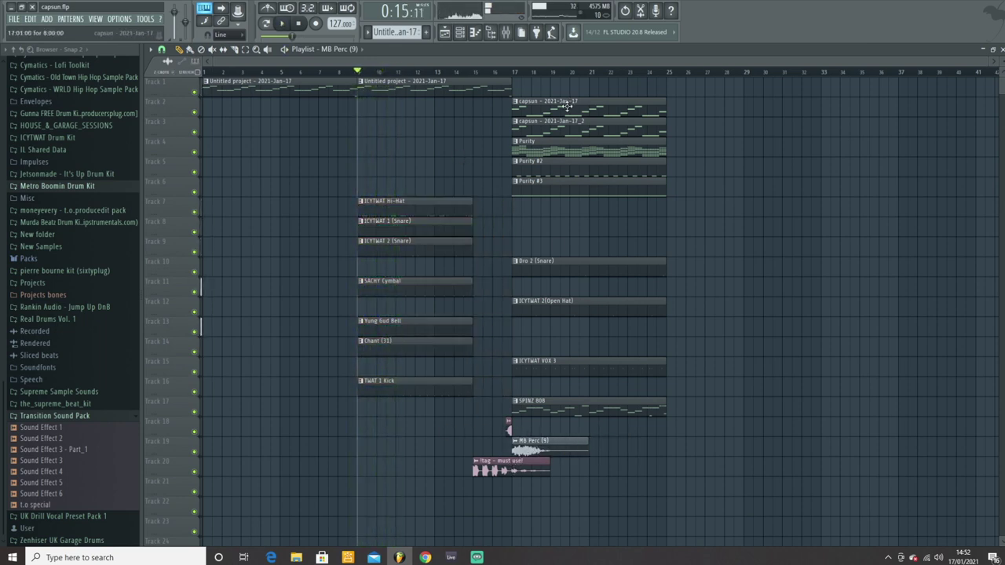
Copy the "capsun - 2021-Jan-17" clip to bar 9 and raise the volume of mixer Insert 2 to 96% (-1.0 dB) during playback
{"action": "left_click_drag", "start_coordinate": [561, 113], "coordinate": [403, 112]}
{"action": "key", "text": "space"}
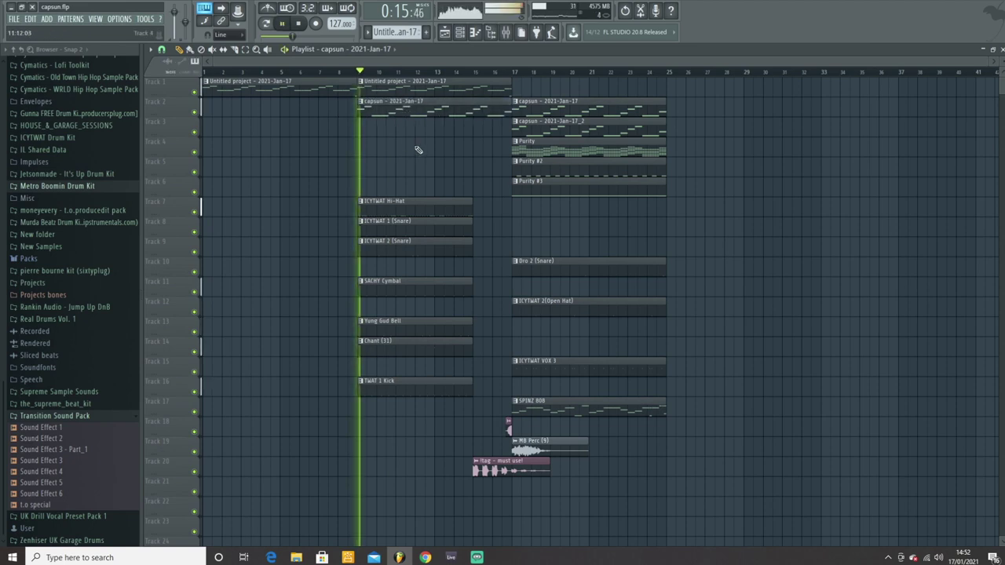
{"action": "key", "text": "F9"}
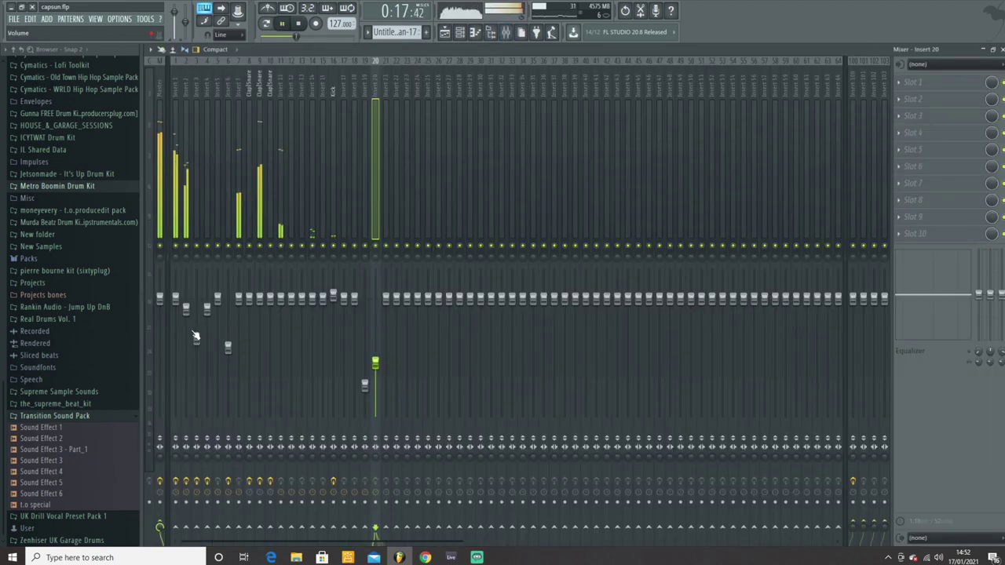
{"action": "left_click_drag", "start_coordinate": [186, 308], "coordinate": [187, 302]}
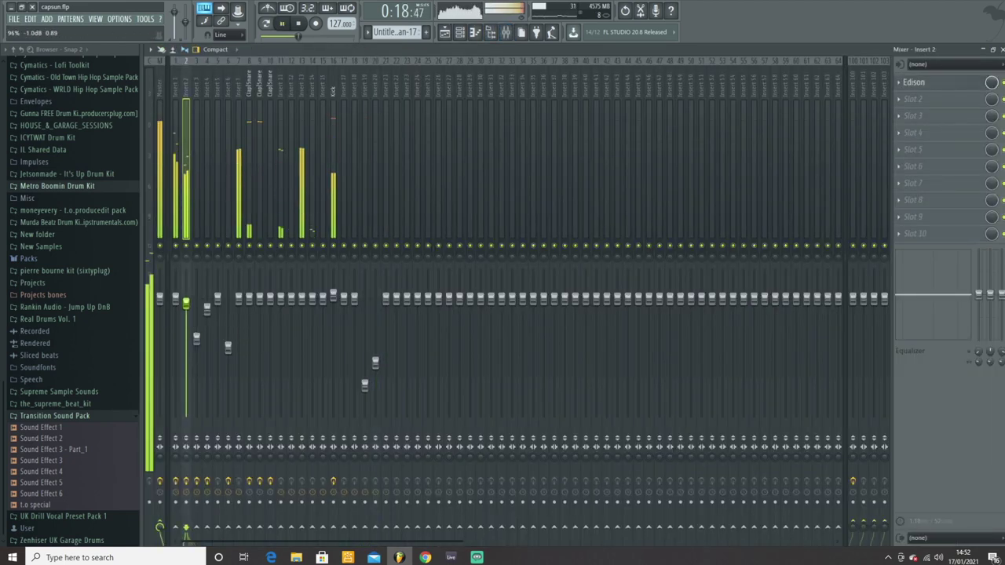
{"action": "left_click", "coordinate": [1001, 49]}
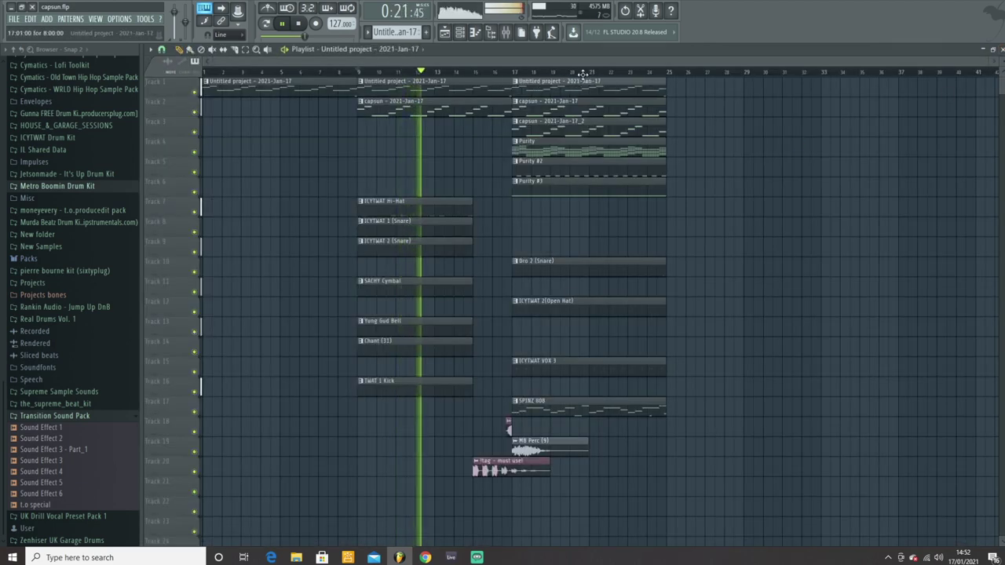
Copy the bar 9 drum, bell, chant and kick clips to bar 17 and extend the copies to end at bar 25
{"action": "left_click_drag", "start_coordinate": [351, 193], "coordinate": [477, 395]}
{"action": "left_click_drag", "start_coordinate": [383, 207], "coordinate": [547, 214]}
{"action": "left_click_drag", "start_coordinate": [622, 213], "coordinate": [664, 216]}
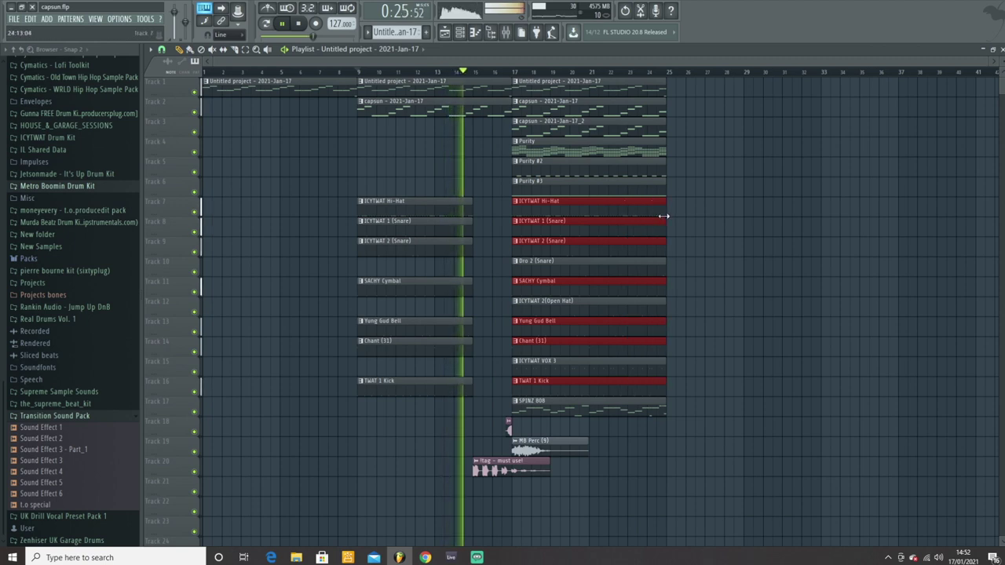
Duplicate all pattern clips on Tracks 1 to 17 spanning bars 17 to 25 so the copies start at bar 25
{"action": "left_click_drag", "start_coordinate": [672, 428], "coordinate": [542, 90]}
{"action": "key", "text": "ctrl+b"}
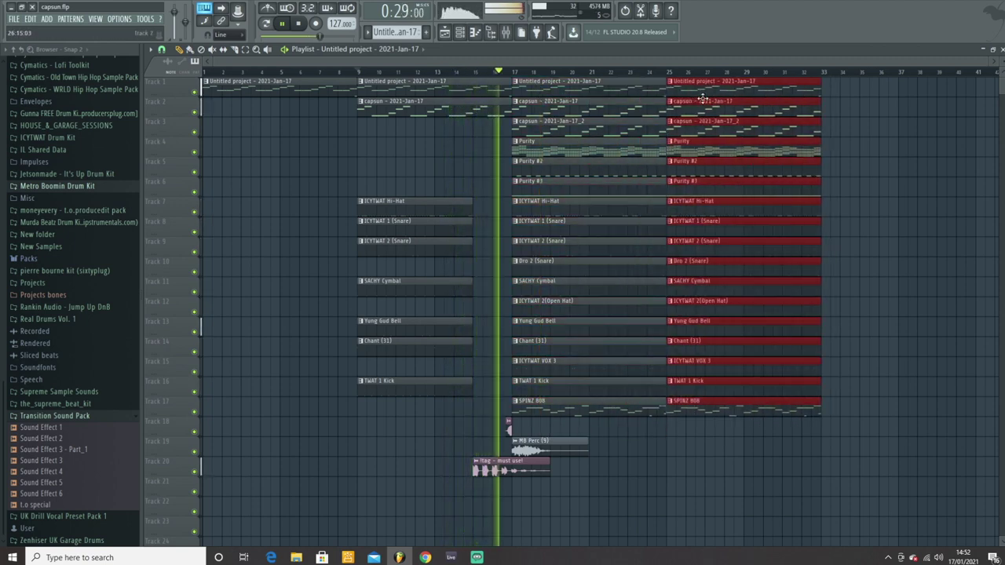
{"action": "left_click", "coordinate": [871, 102], "text": "ctrl"}
Add the lead melody, ICYTWAT Hi-Hat and TWAT 1 Kick clips at bar 33 on their own tracks
{"action": "scroll", "coordinate": [615, 194], "scroll_direction": "down", "scroll_amount": 1}
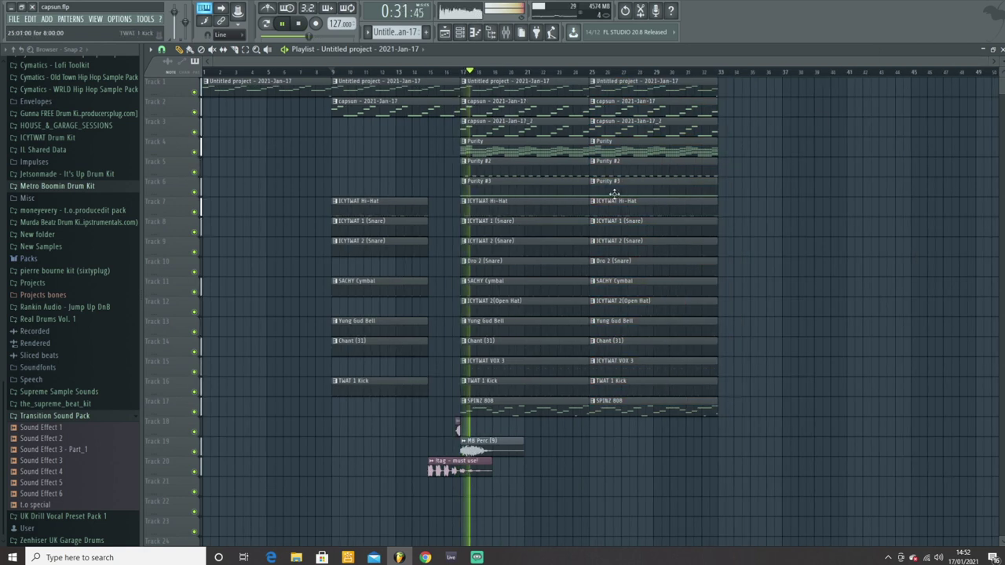
{"action": "left_click", "coordinate": [749, 85]}
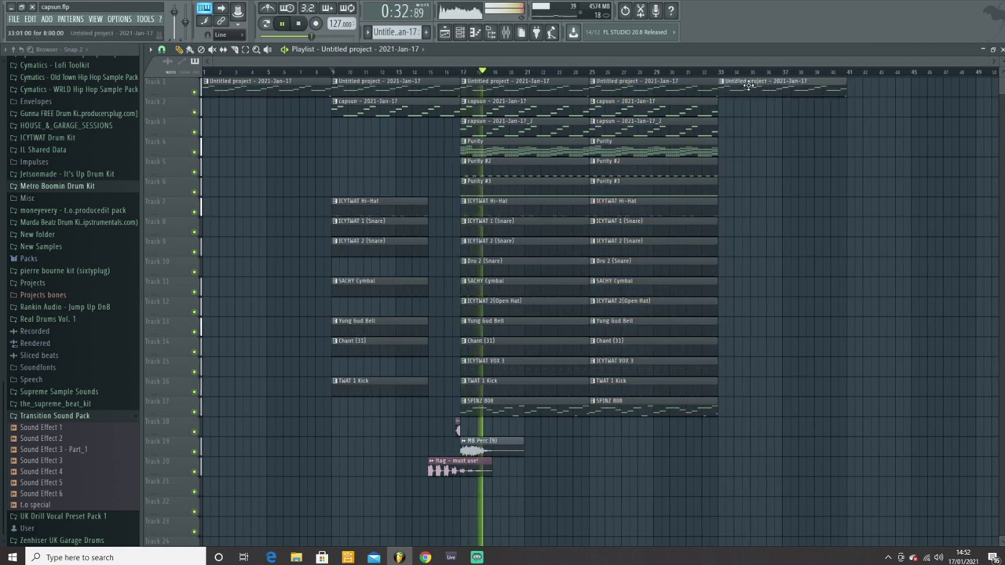
{"action": "left_click", "coordinate": [771, 203]}
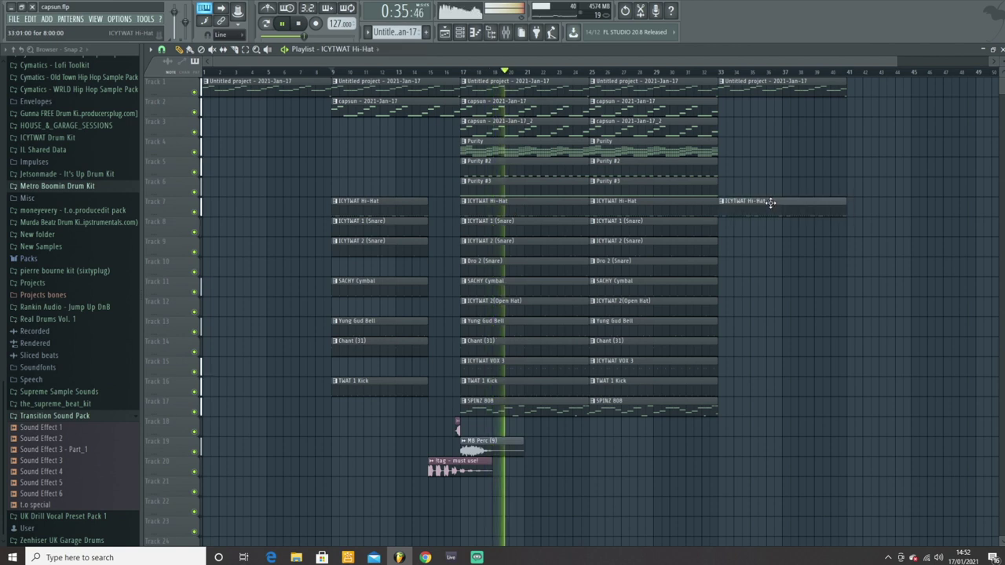
{"action": "left_click", "coordinate": [754, 380]}
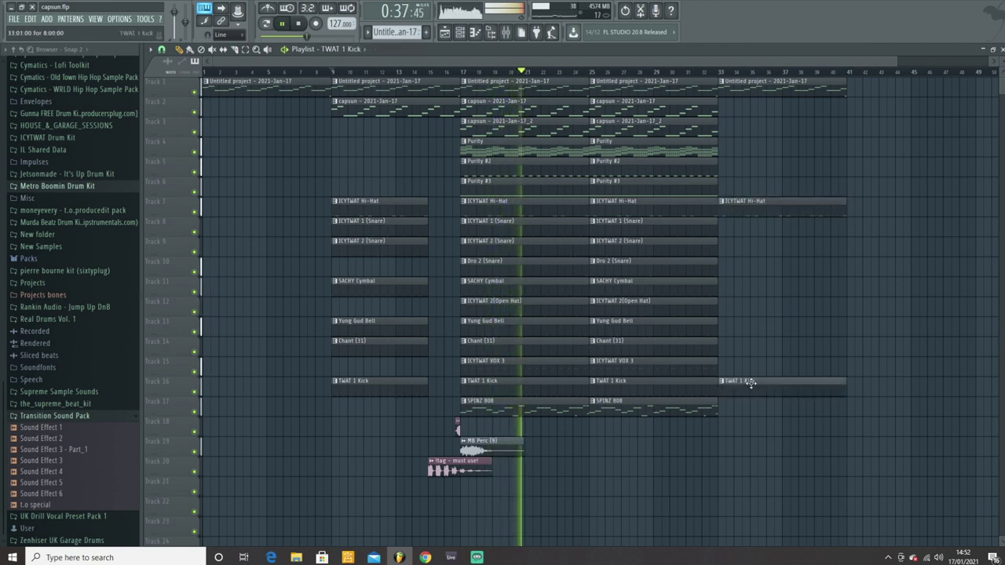
Add the ICYTWAT 1 (Snare), Yung Gud Bell and Chant (31) clips at bar 33 on their own tracks
{"action": "mouse_move", "coordinate": [742, 227]}
{"action": "left_mouse_down"}
{"action": "mouse_move", "coordinate": [760, 233]}
{"action": "mouse_move", "coordinate": [745, 234]}
{"action": "left_mouse_up"}
{"action": "mouse_move", "coordinate": [717, 322]}
{"action": "left_mouse_down"}
{"action": "mouse_move", "coordinate": [730, 320]}
{"action": "mouse_move", "coordinate": [717, 321]}
{"action": "left_mouse_up"}
{"action": "left_click", "coordinate": [781, 321]}
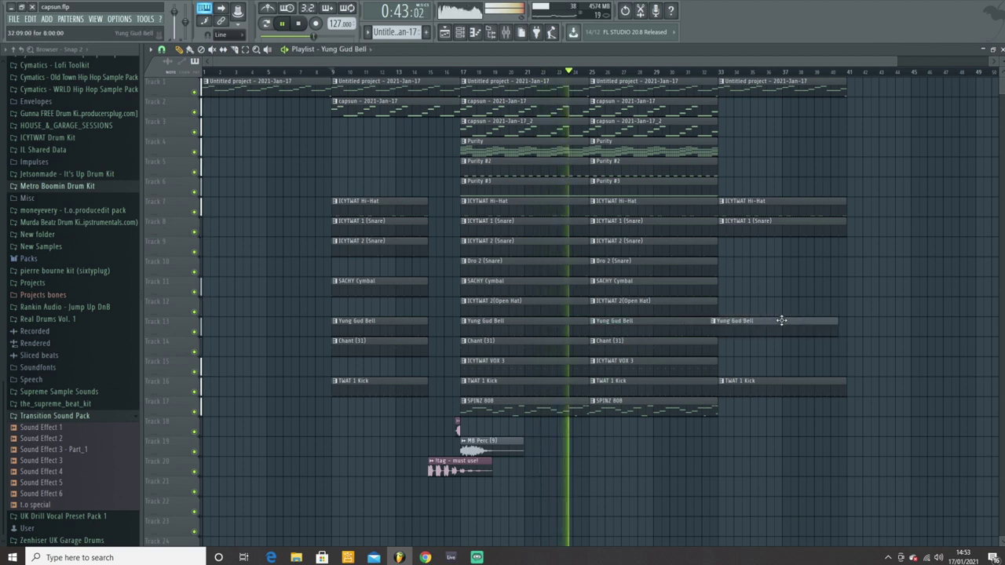
{"action": "left_click_drag", "start_coordinate": [782, 320], "coordinate": [788, 320]}
{"action": "left_click", "coordinate": [693, 341]}
{"action": "left_click", "coordinate": [757, 341]}
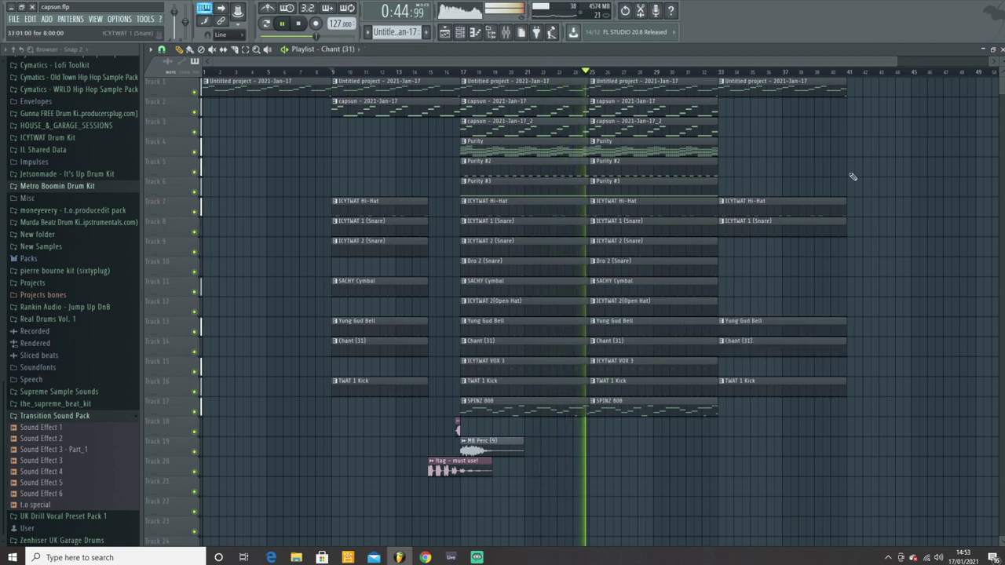
Duplicate the bar 33 clips to bar 41 and add an ICYTWAT 2 (Snare) clip at bar 41 on Track 9
{"action": "scroll", "coordinate": [916, 234], "scroll_direction": "down", "scroll_amount": 1}
{"action": "left_click_drag", "start_coordinate": [730, 415], "coordinate": [695, 90]}
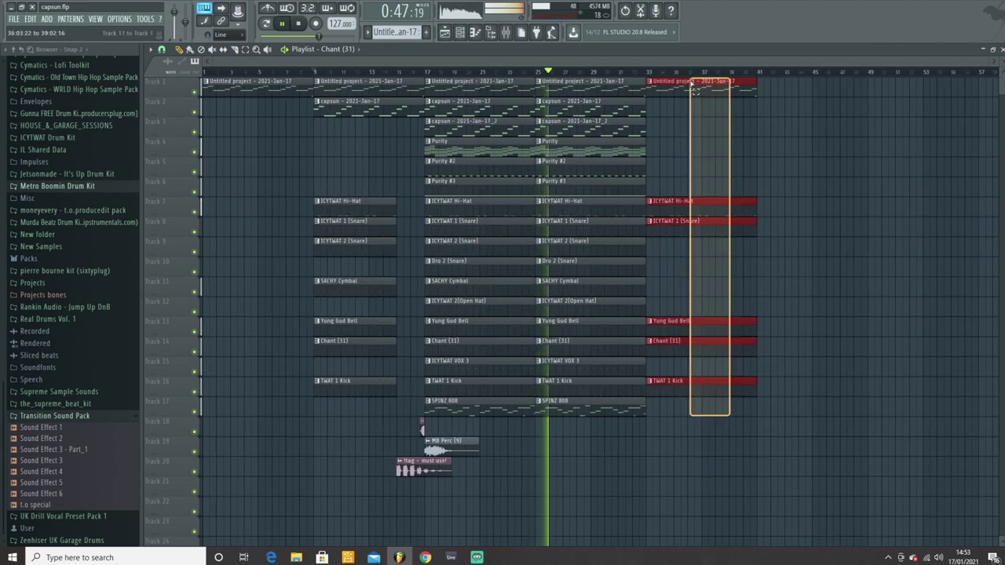
{"action": "key", "text": "ctrl+b"}
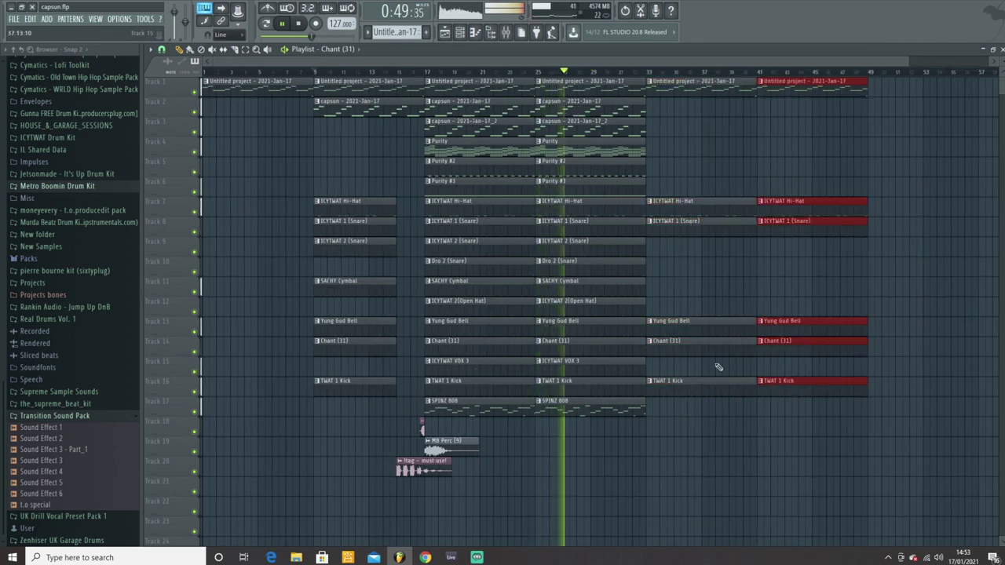
{"action": "key", "text": "ctrl+d"}
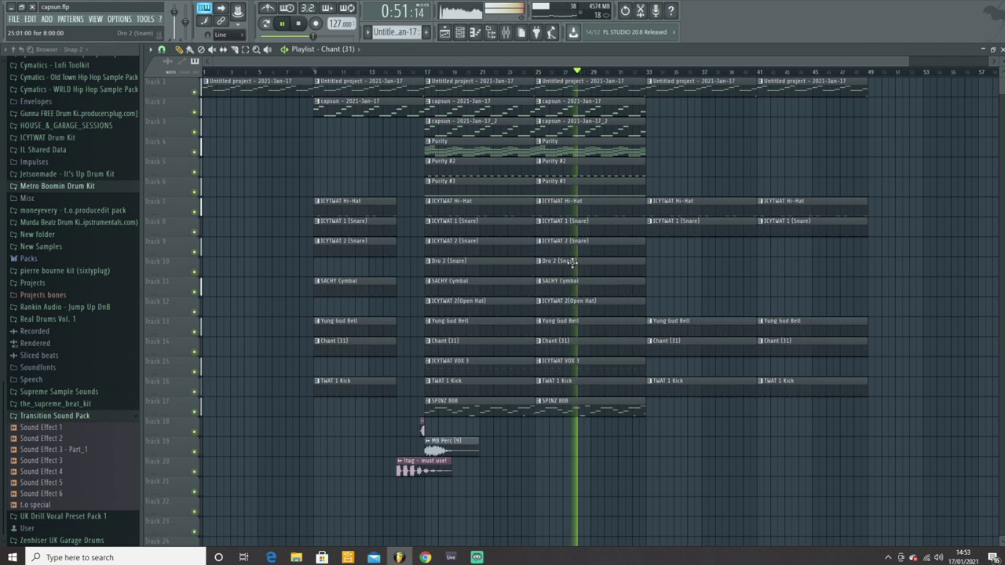
{"action": "left_click", "coordinate": [571, 246]}
{"action": "left_click", "coordinate": [728, 245]}
{"action": "left_click_drag", "start_coordinate": [766, 243], "coordinate": [801, 244]}
Copy all pattern clips on Tracks 1 to 17 spanning bars 17 to 33 so the copies start at bar 65
{"action": "left_click_drag", "start_coordinate": [631, 436], "coordinate": [437, 78]}
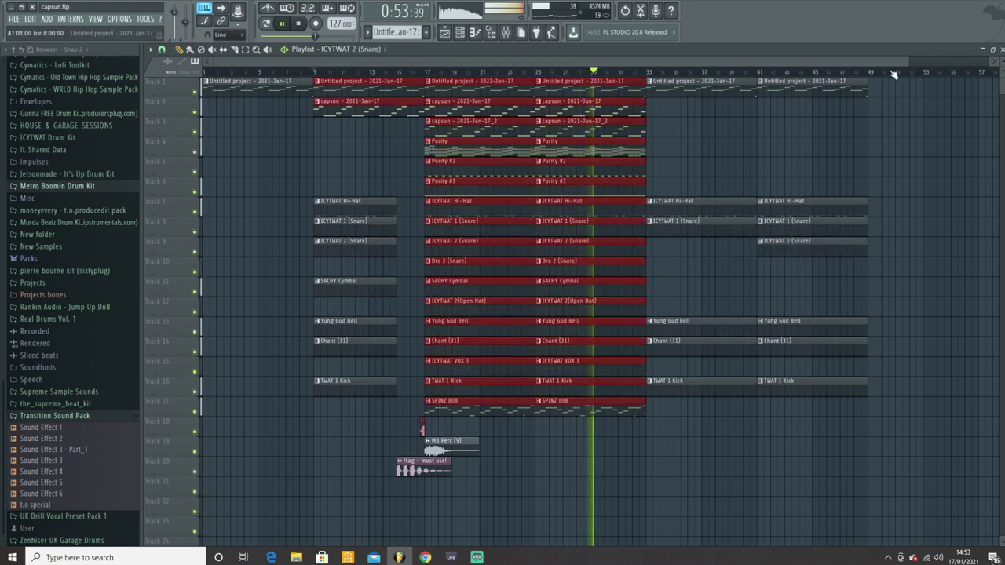
{"action": "key", "text": "ctrl+d"}
{"action": "left_click_drag", "start_coordinate": [904, 61], "coordinate": [987, 61]}
{"action": "left_click_drag", "start_coordinate": [556, 435], "coordinate": [442, 83]}
{"action": "left_click_drag", "start_coordinate": [466, 118], "coordinate": [998, 118]}
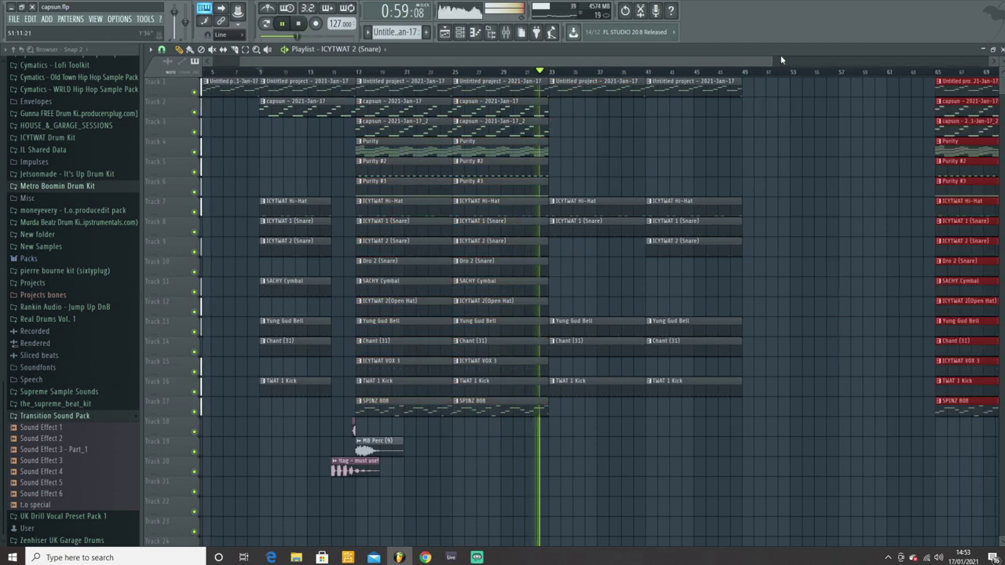
Copy all pattern clips spanning bars 33 to 49 so the copies start at bar 49
{"action": "left_click_drag", "start_coordinate": [612, 78], "coordinate": [500, 387]}
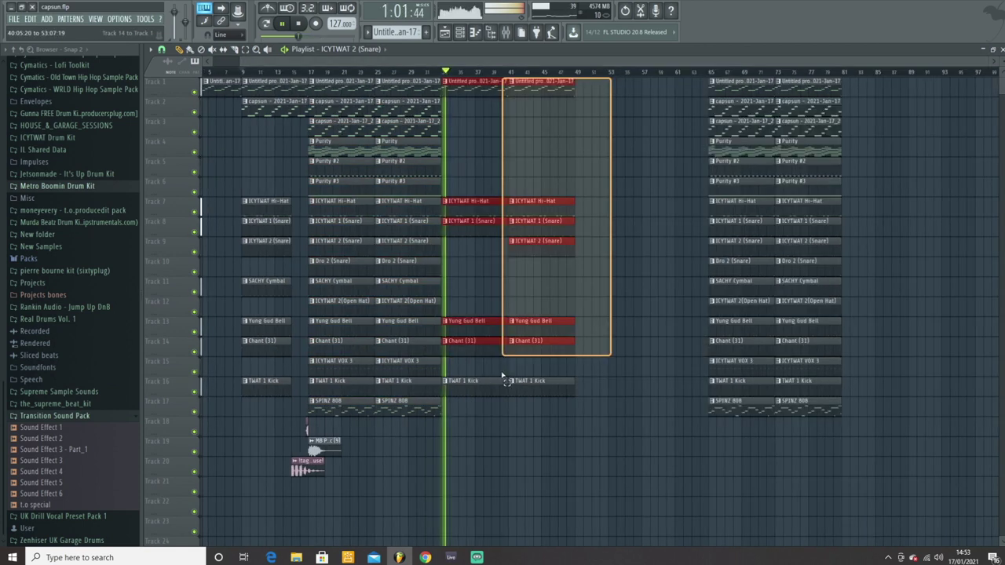
{"action": "left_click_drag", "start_coordinate": [482, 88], "coordinate": [627, 96]}
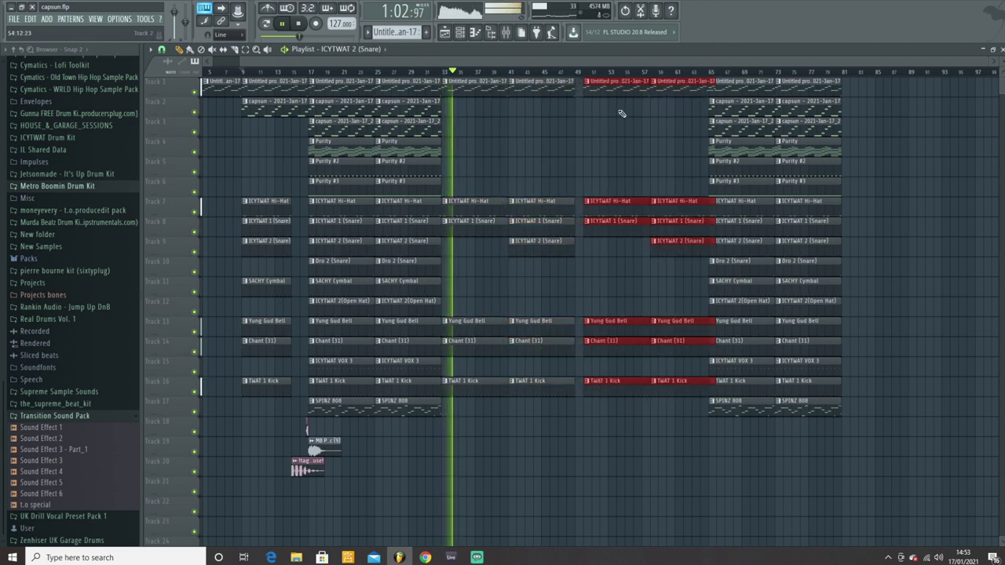
{"action": "left_click", "coordinate": [613, 132], "text": "ctrl"}
{"action": "key", "text": "ctrl+z"}
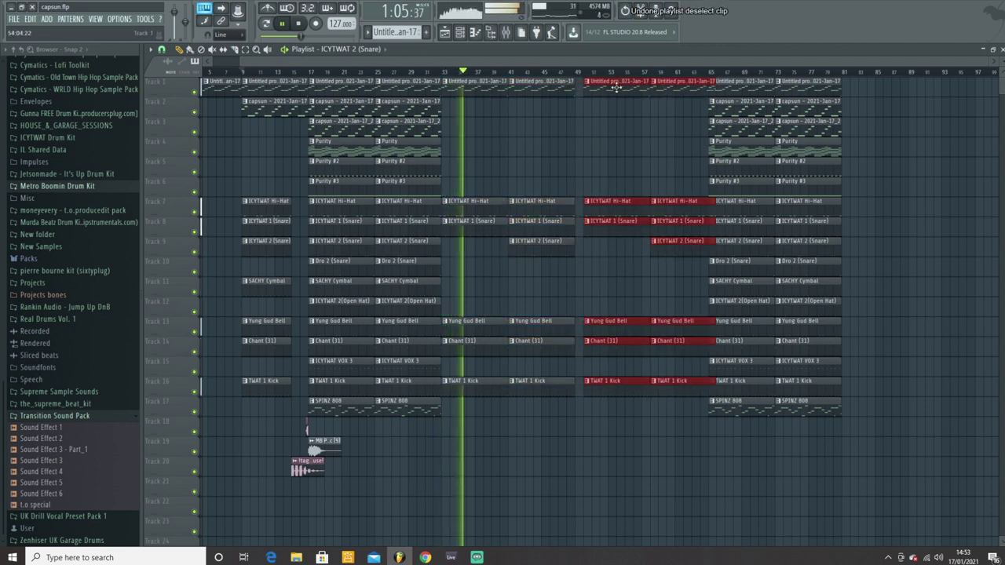
{"action": "left_click_drag", "start_coordinate": [617, 88], "coordinate": [609, 90]}
{"action": "left_click", "coordinate": [616, 134], "text": "ctrl"}
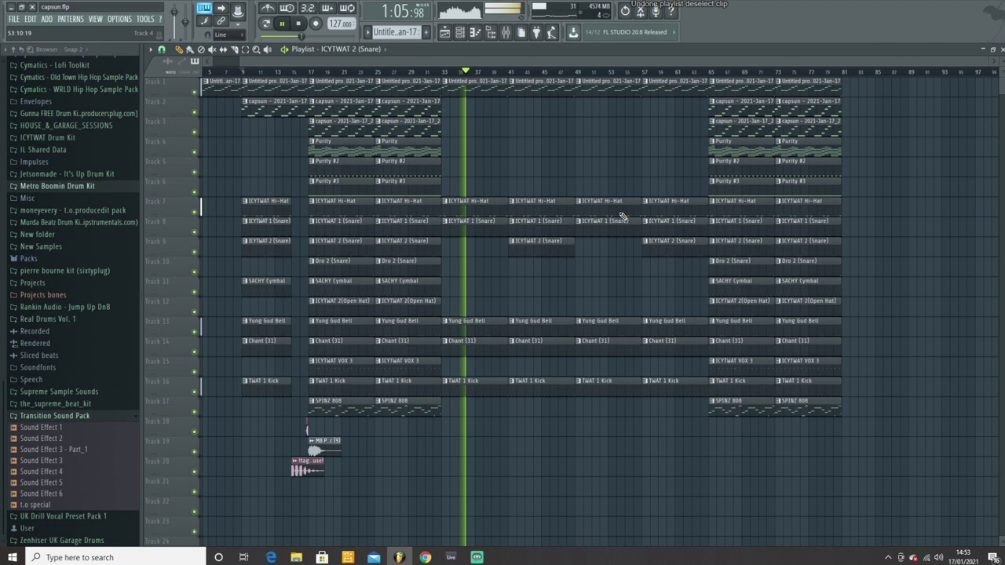
Remove the TWAT 1 Kick clip from bar 49, keeping it at bar 57, and add SPINZ 808 clips at bars 49 and 57
{"action": "left_click_drag", "start_coordinate": [614, 410], "coordinate": [596, 409]}
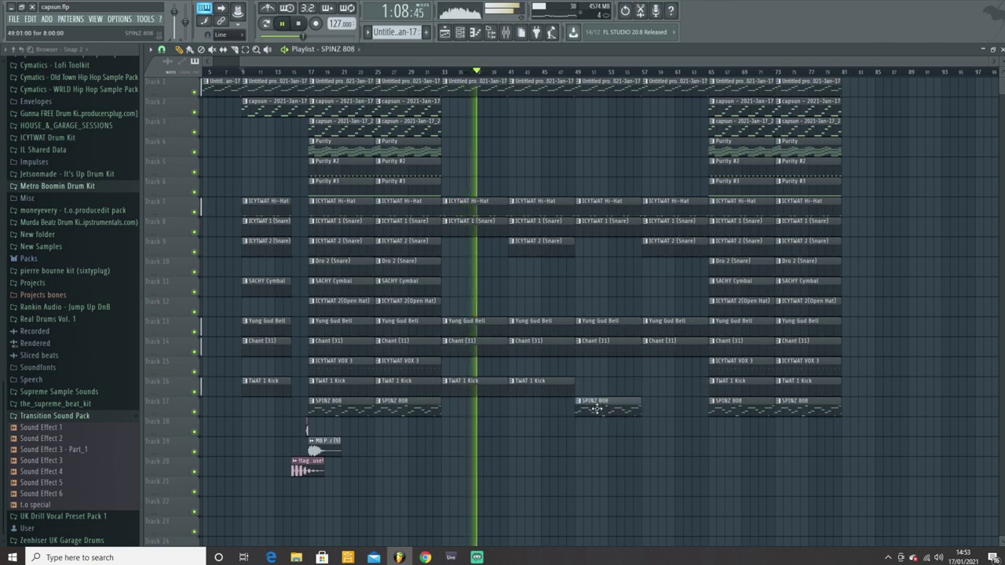
{"action": "left_click", "coordinate": [670, 405]}
{"action": "left_click", "coordinate": [675, 381]}
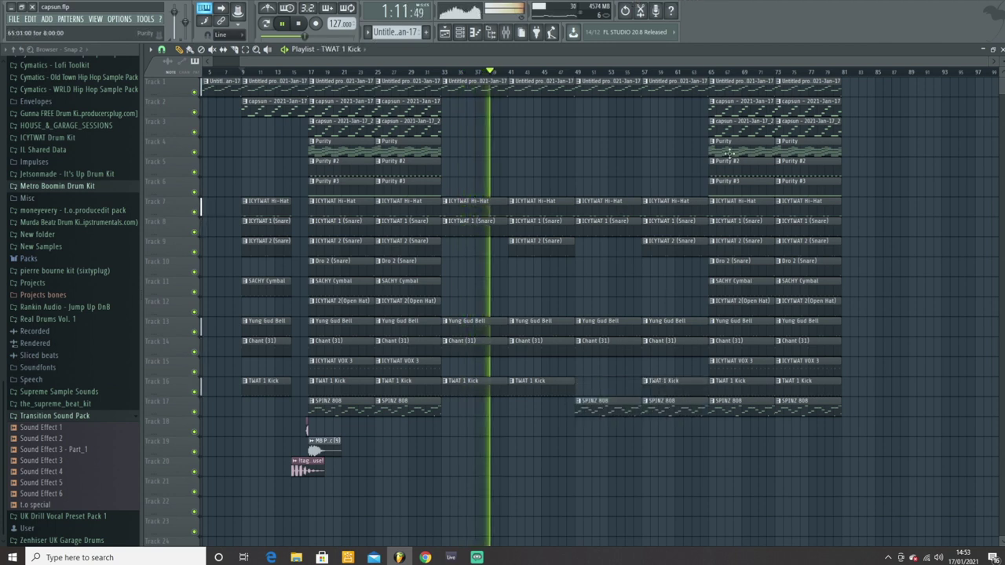
Copy both capsun melody clips to bars 49 and 57, removing "capsun - 2021-Jan-17_2" from bar 49
{"action": "left_click_drag", "start_coordinate": [608, 116], "coordinate": [592, 115]}
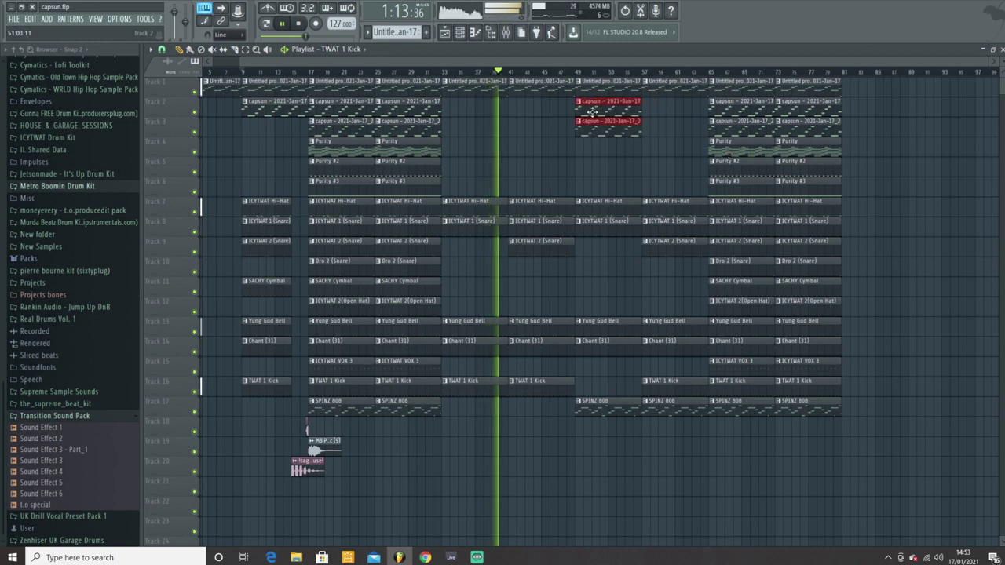
{"action": "key", "text": "ctrl+b"}
{"action": "right_click", "coordinate": [630, 131]}
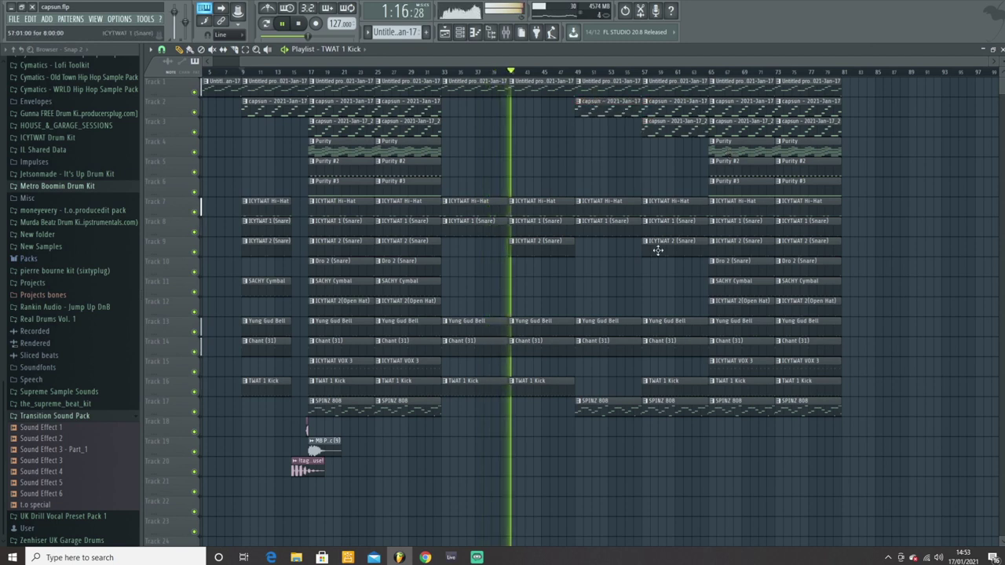
Add an ICYTWAT 2 (Snare) clip at bar 49 and a "capsun - 2021-Jan-17" clip at bar 41
{"action": "left_click", "coordinate": [601, 243]}
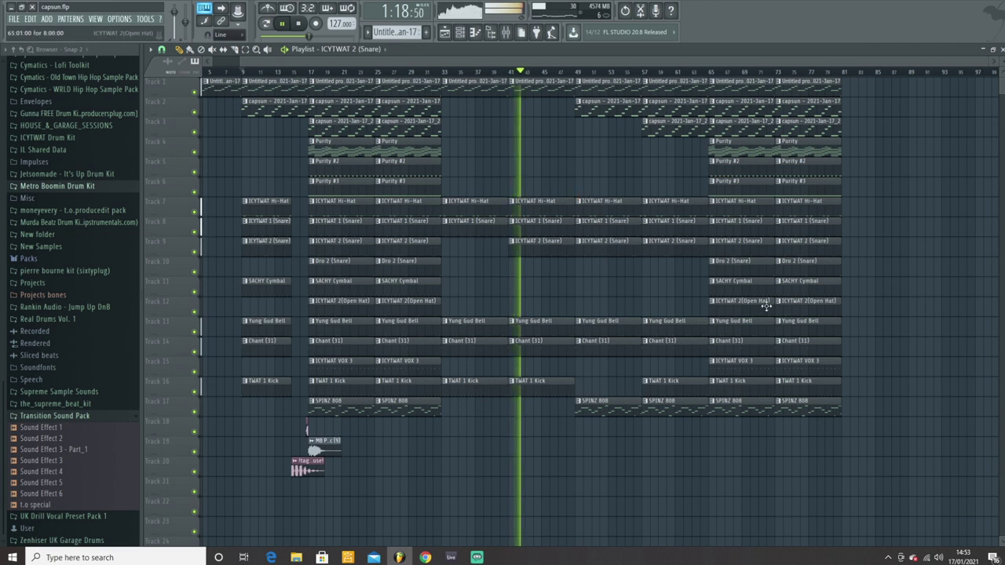
{"action": "left_click", "coordinate": [600, 111]}
{"action": "left_click", "coordinate": [537, 111]}
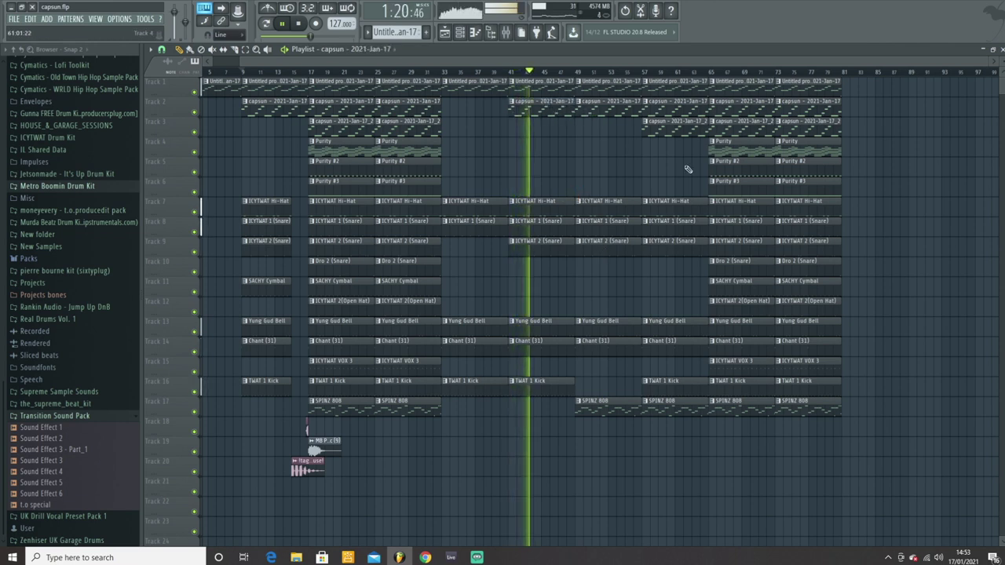
Add a "capsun - 2021-Jan-17_2" clip at bar 49 and a Purity clip at bar 57
{"action": "left_click", "coordinate": [668, 131]}
{"action": "left_click", "coordinate": [604, 130]}
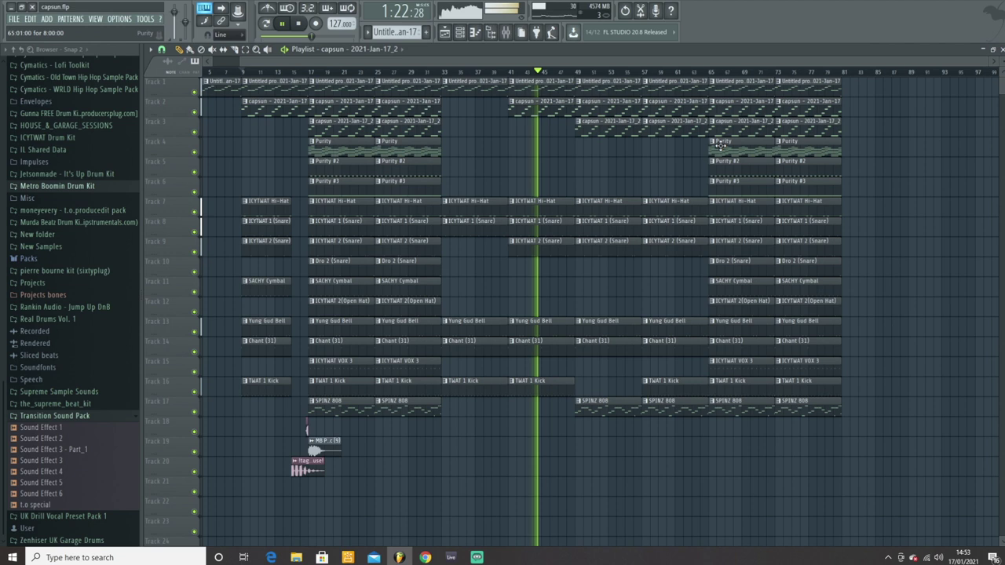
{"action": "left_click", "coordinate": [659, 149]}
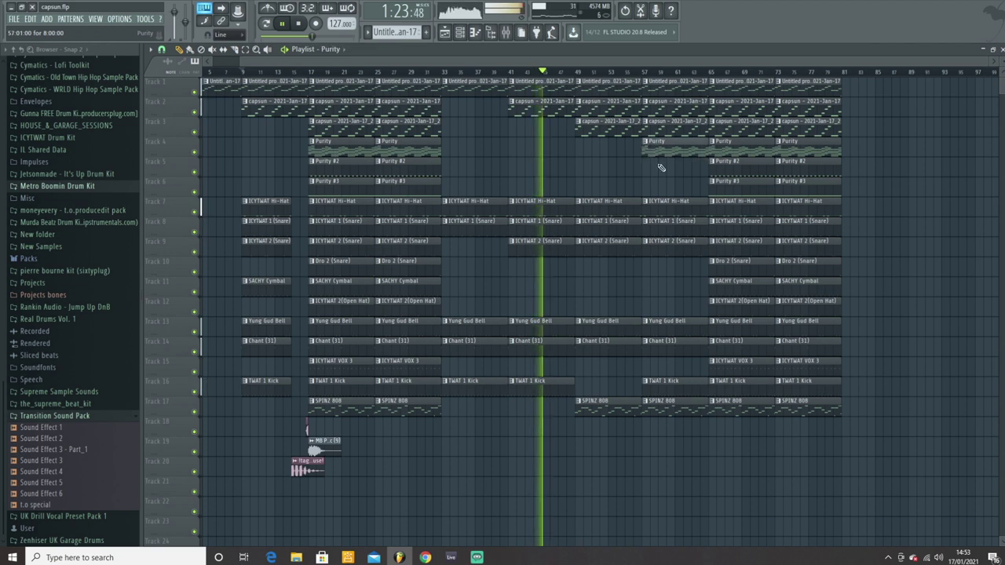
Re-place the "capsun - 2021-Jan-17_2" clip at bar 49 and add a Dro 2 (Snare) clip at bar 57
{"action": "right_click", "coordinate": [605, 125]}
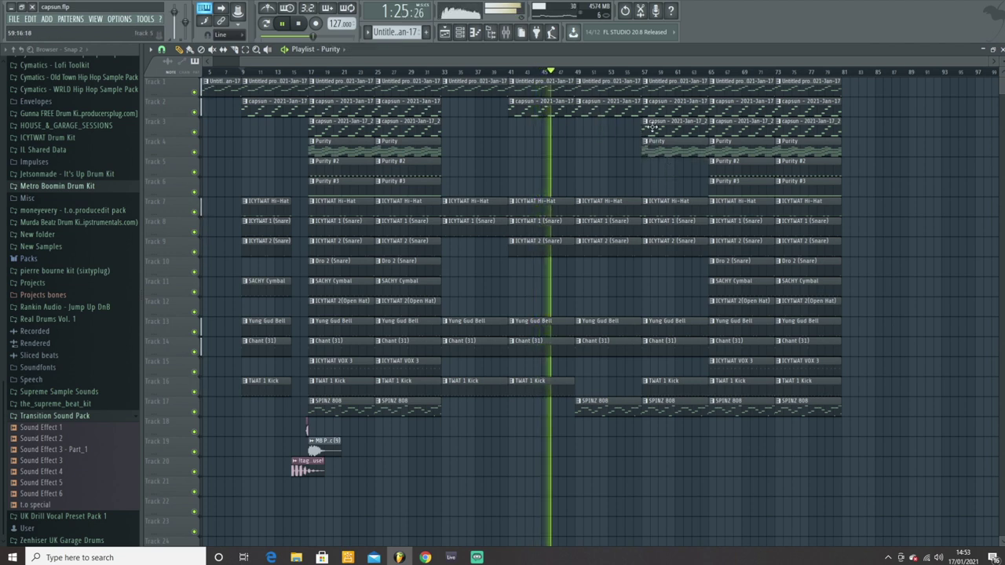
{"action": "left_click", "coordinate": [602, 126]}
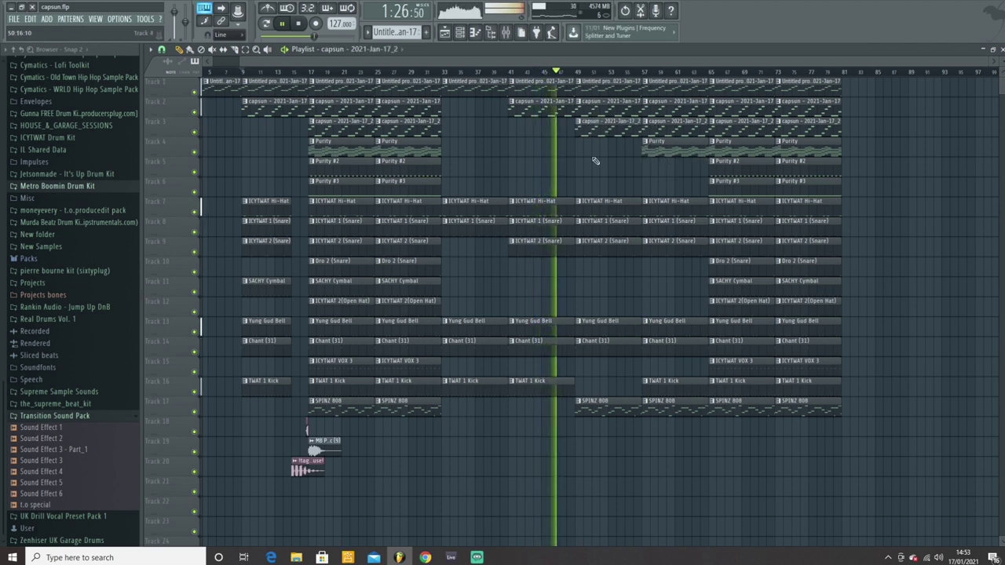
{"action": "left_click", "coordinate": [732, 266]}
{"action": "left_click", "coordinate": [637, 265]}
{"action": "right_click", "coordinate": [637, 266]}
{"action": "left_click", "coordinate": [664, 269]}
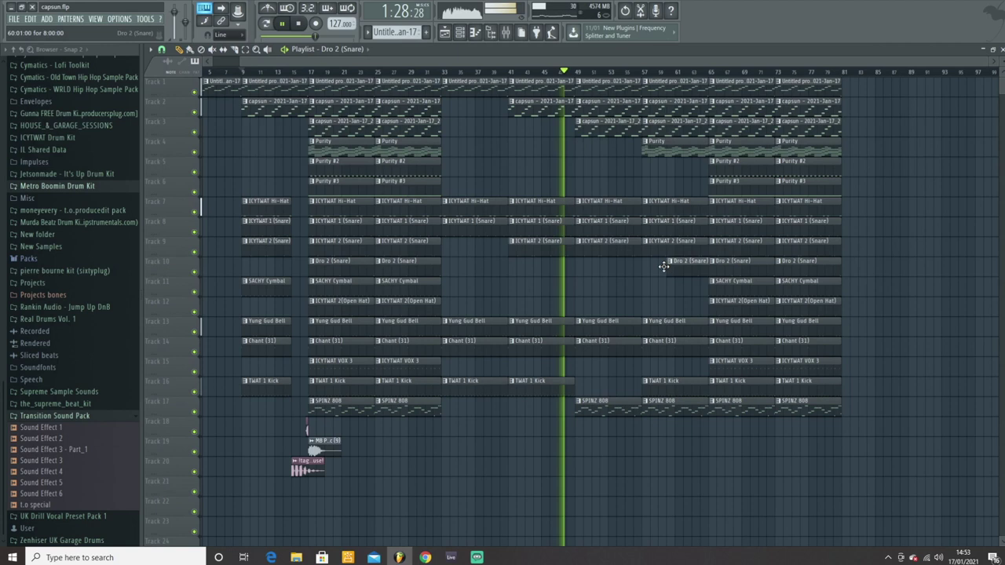
Add ICYTWAT 2(Open Hat) clips at bars 49 and 57 on Track 12
{"action": "left_click", "coordinate": [732, 306]}
{"action": "left_click", "coordinate": [588, 305]}
{"action": "left_click", "coordinate": [660, 310]}
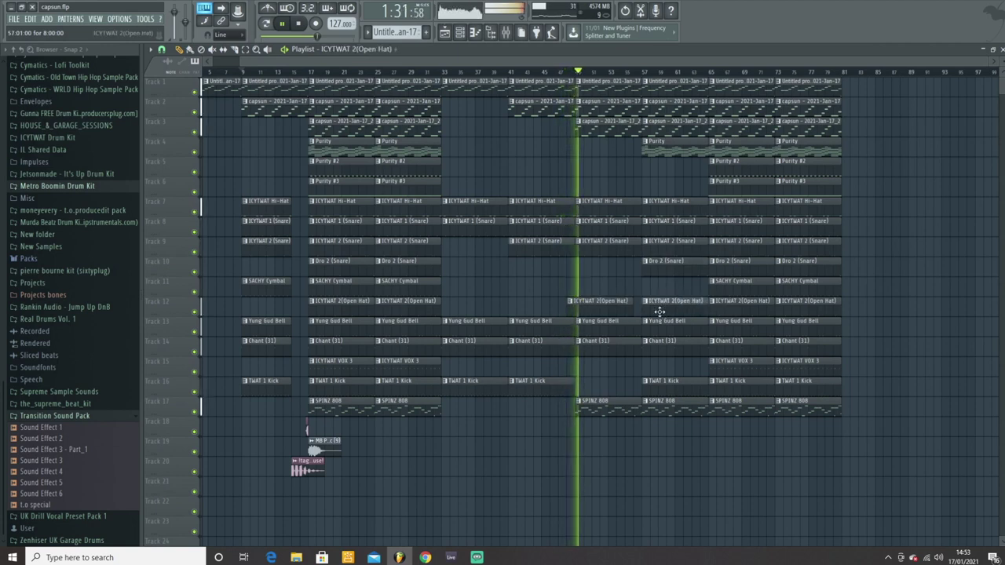
{"action": "left_click_drag", "start_coordinate": [594, 306], "coordinate": [602, 305]}
{"action": "left_click", "coordinate": [728, 367]}
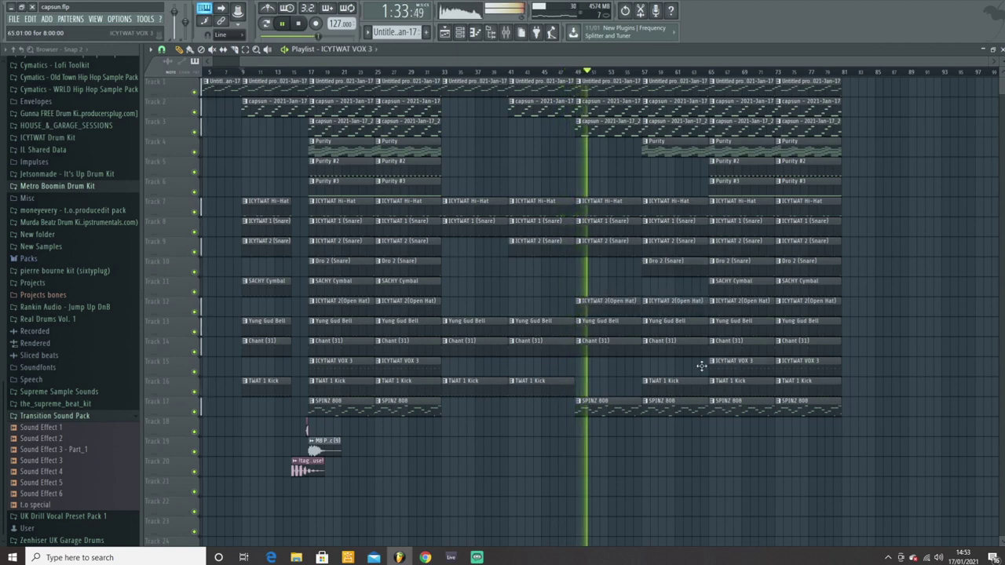
{"action": "left_click", "coordinate": [689, 368]}
{"action": "right_click", "coordinate": [689, 367]}
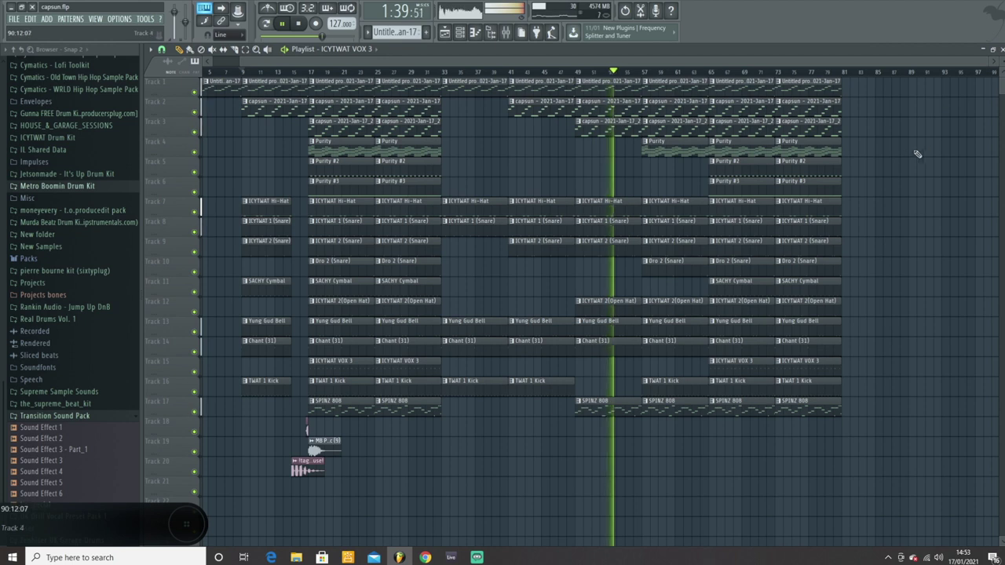
Copy the Sound Effect 3 clip on Track 18 to just before bars 49 and 65
{"action": "left_click", "coordinate": [308, 430]}
{"action": "left_click", "coordinate": [467, 430]}
{"action": "left_click_drag", "start_coordinate": [505, 433], "coordinate": [709, 434]}
Copy the MB Perc (9) clip on Track 19 to bars 33, 49 and 65
{"action": "left_click", "coordinate": [315, 450]}
{"action": "left_click_drag", "start_coordinate": [441, 454], "coordinate": [595, 454]}
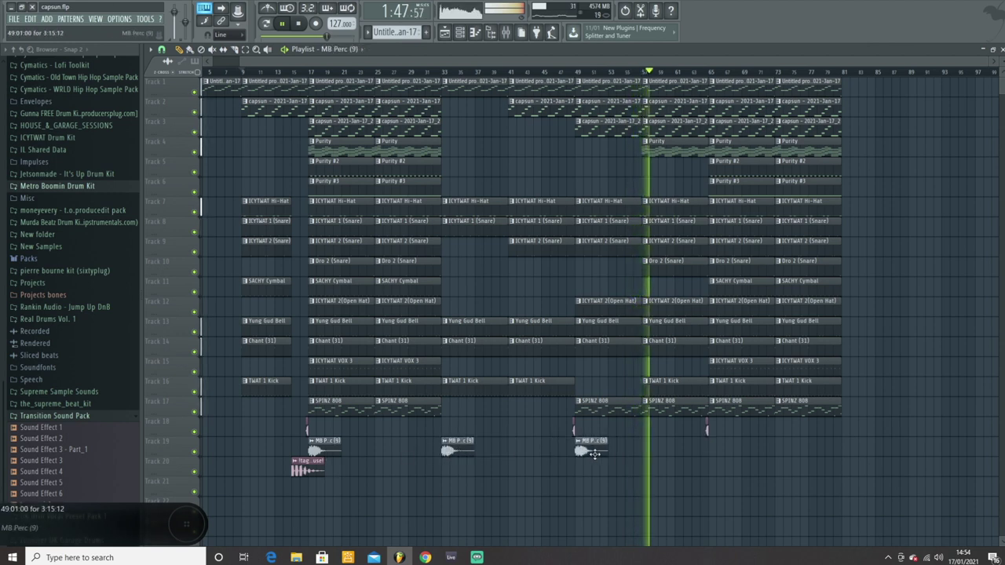
{"action": "left_click_drag", "start_coordinate": [672, 454], "coordinate": [714, 451]}
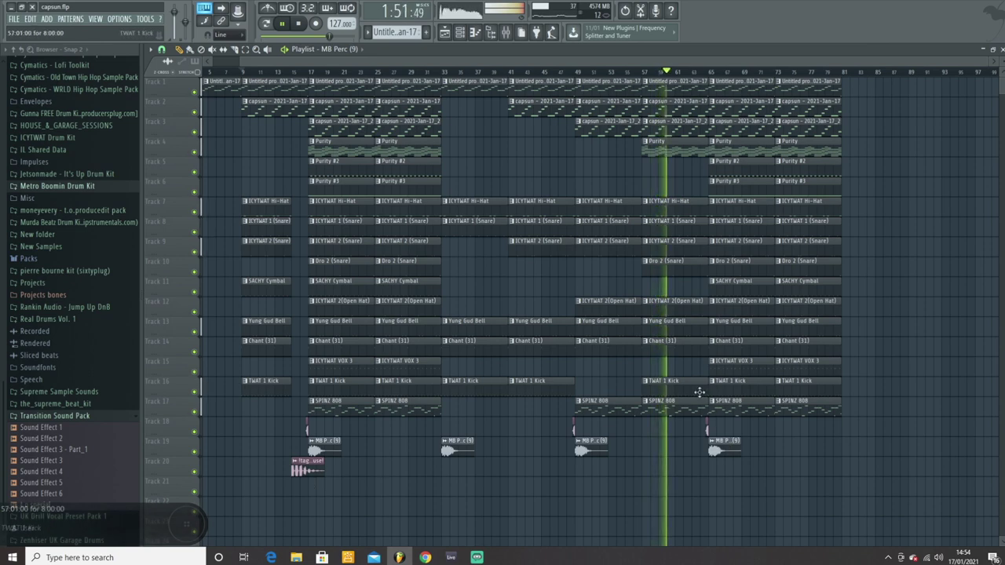
Try to shorten the percussion clips that start at bar 57, from ICYTWAT Hi-Hat down to TWAT 1 Kick, to end before bar 65
{"action": "left_click_drag", "start_coordinate": [706, 384], "coordinate": [705, 208]}
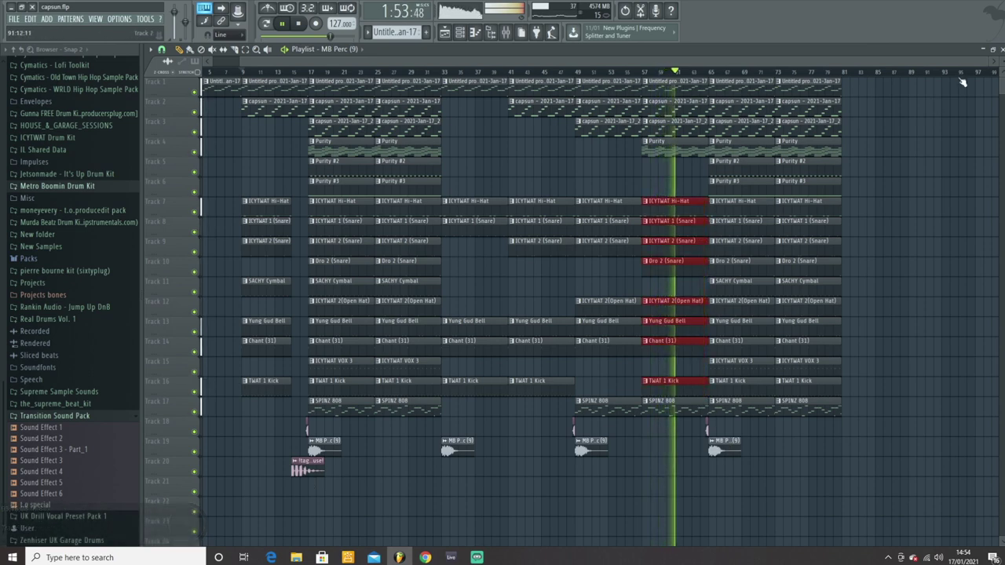
{"action": "left_click_drag", "start_coordinate": [992, 63], "coordinate": [724, 137]}
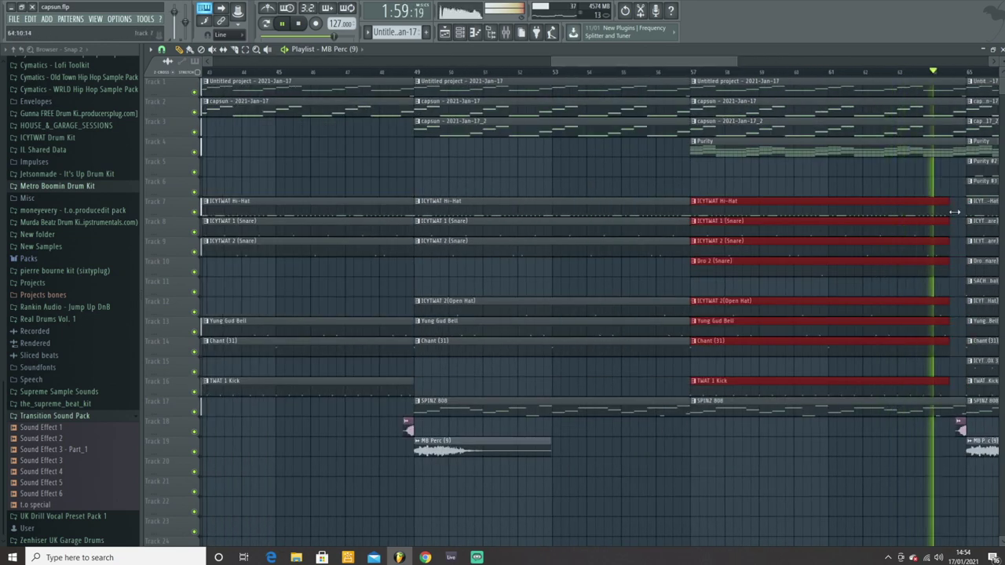
{"action": "left_click", "coordinate": [937, 179], "text": "ctrl"}
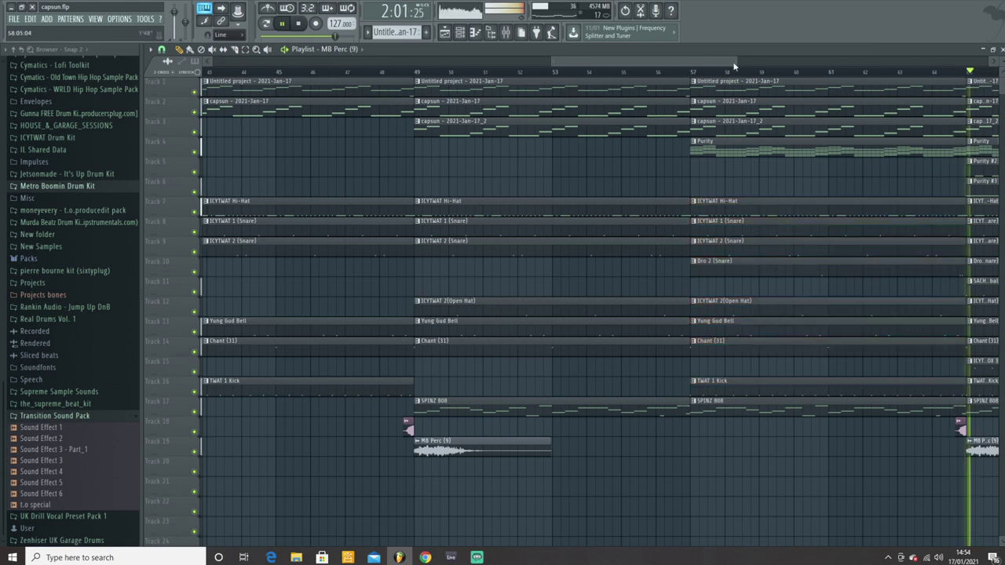
Add an "Untitled project - 2021-Jan-17" melody clip at bar 81 on Track 1
{"action": "left_click_drag", "start_coordinate": [735, 64], "coordinate": [988, 70]}
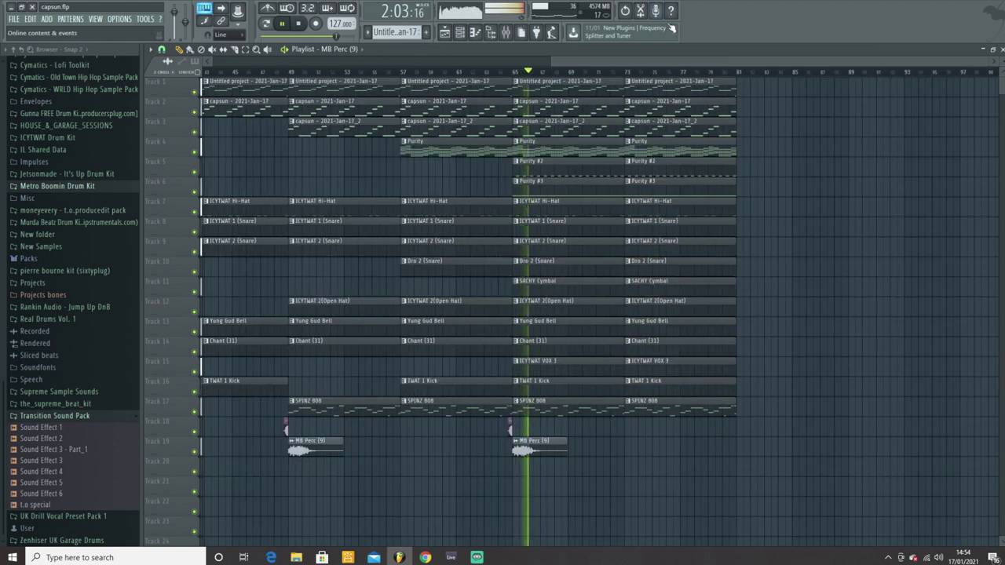
{"action": "left_click", "coordinate": [786, 90]}
{"action": "left_click_drag", "start_coordinate": [786, 90], "coordinate": [779, 92]}
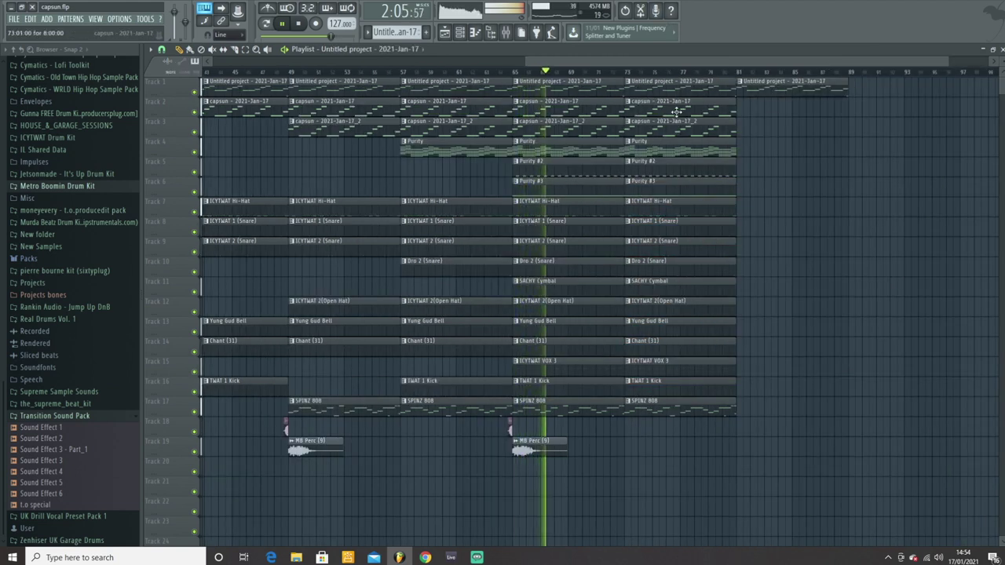
{"action": "left_click", "coordinate": [785, 110]}
{"action": "left_click", "coordinate": [890, 92]}
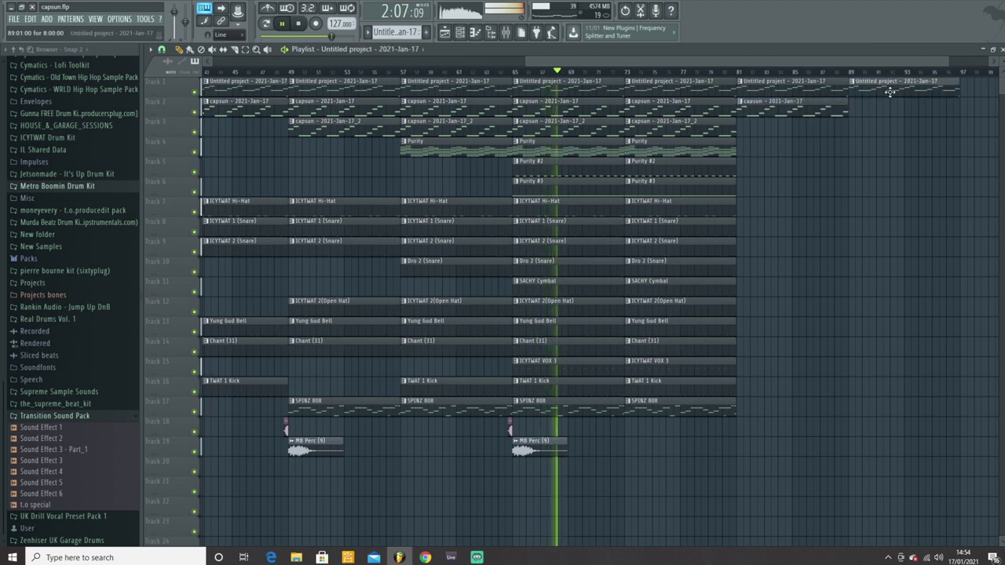
{"action": "left_click_drag", "start_coordinate": [904, 61], "coordinate": [991, 62]}
{"action": "right_click", "coordinate": [701, 110]}
{"action": "right_click", "coordinate": [751, 90]}
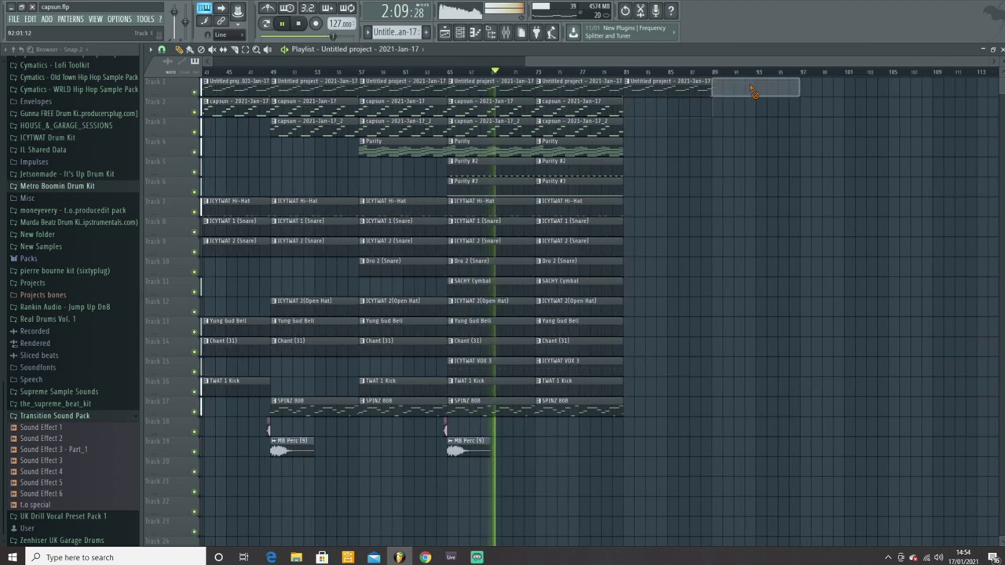
Add an MB Perc (9) clip at bar 81 on Track 19
{"action": "scroll", "coordinate": [548, 69], "scroll_direction": "down", "scroll_amount": 4}
{"action": "left_click_drag", "start_coordinate": [527, 61], "coordinate": [11, 186]}
{"action": "scroll", "coordinate": [668, 430], "scroll_direction": "up", "scroll_amount": 3}
{"action": "left_click_drag", "start_coordinate": [667, 430], "coordinate": [777, 436]}
Add Chant (31) clips at bars 81 and 89, shortening the last one to about two bars
{"action": "left_click_drag", "start_coordinate": [728, 327], "coordinate": [781, 328]}
{"action": "left_click", "coordinate": [841, 333]}
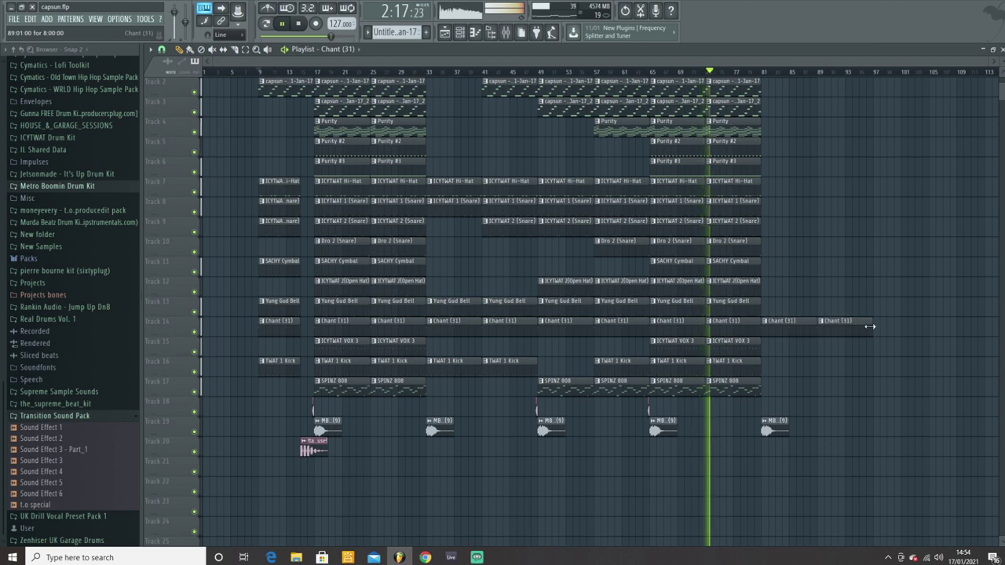
{"action": "left_click_drag", "start_coordinate": [870, 327], "coordinate": [831, 333]}
Add a Sound Effect 3 clip just before bar 89 on Track 18
{"action": "scroll", "coordinate": [738, 385], "scroll_direction": "up", "scroll_amount": 1}
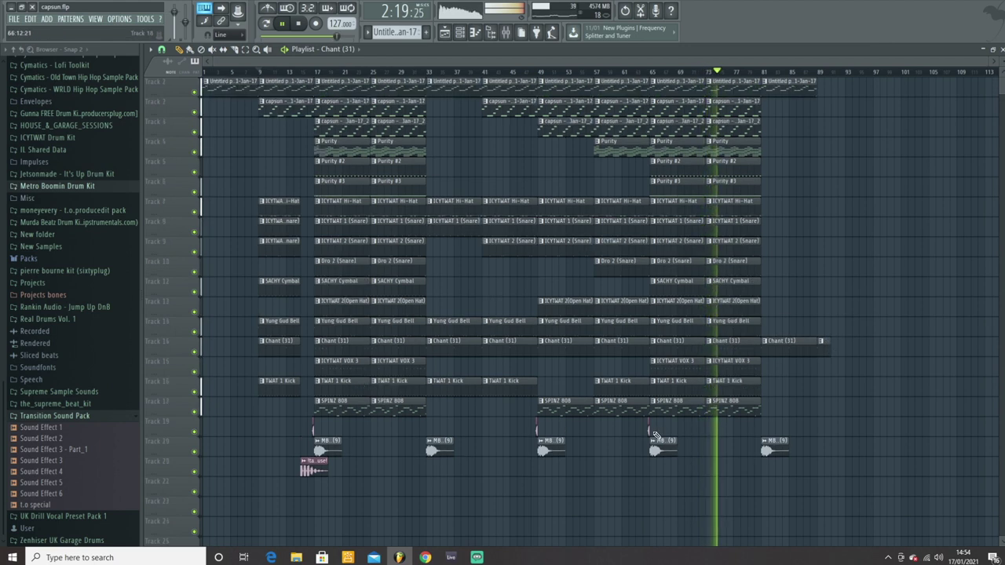
{"action": "left_click", "coordinate": [816, 432]}
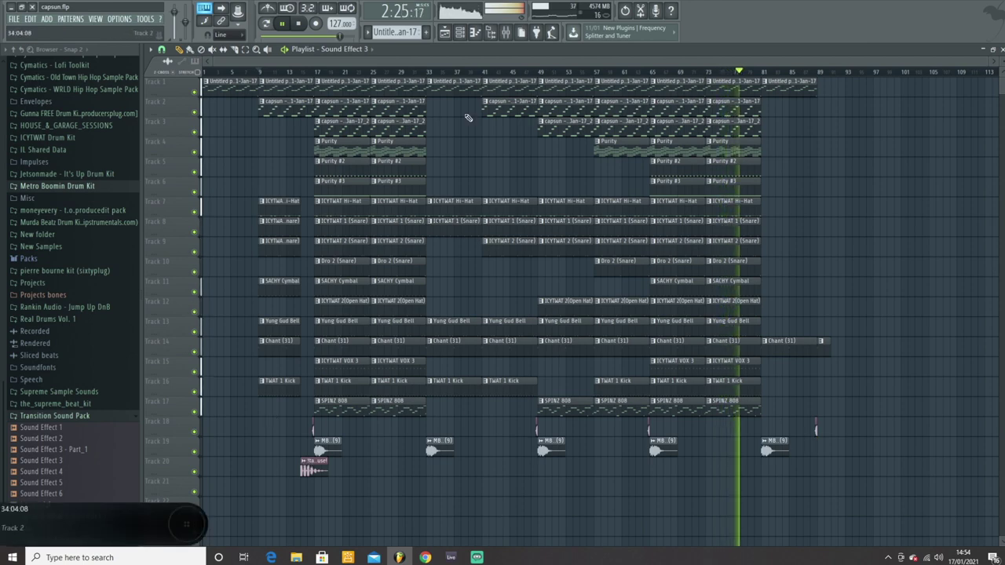
{"action": "scroll", "coordinate": [468, 118], "scroll_direction": "down", "scroll_amount": 2}
{"action": "left_click_drag", "start_coordinate": [1002, 71], "coordinate": [1001, 64]}
Search Data (D:) in File Explorer for "exotic", and return to FL Studio to stop the song playback
{"action": "left_click", "coordinate": [348, 554]}
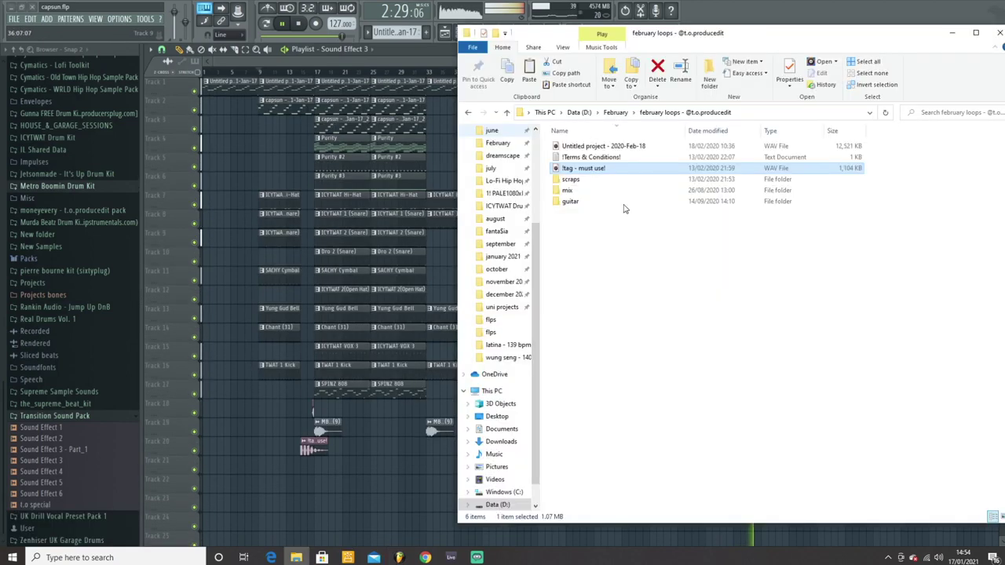
{"action": "key", "text": "alt+Up"}
{"action": "key", "text": "alt+Up"}
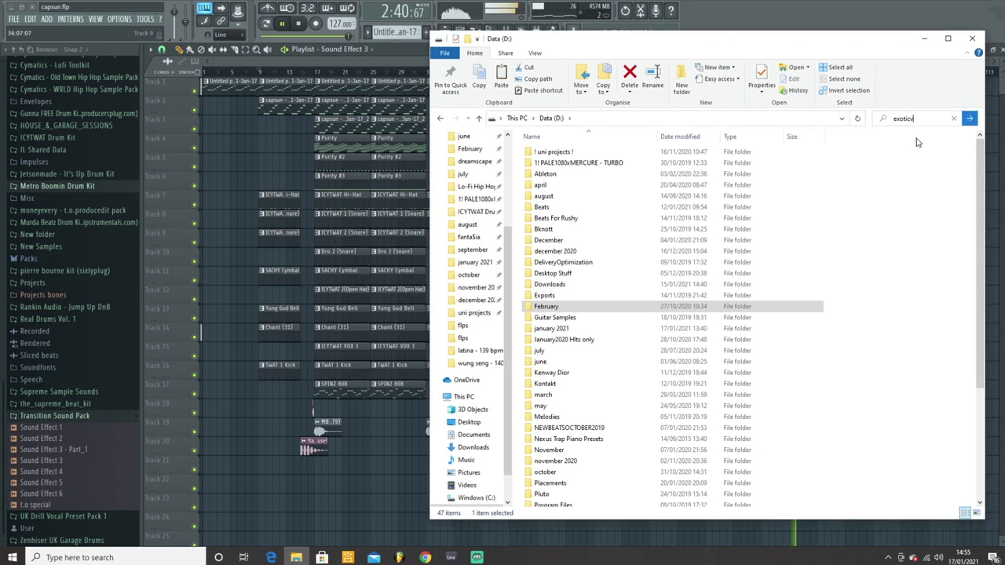
{"action": "key", "text": "BackSpace"}
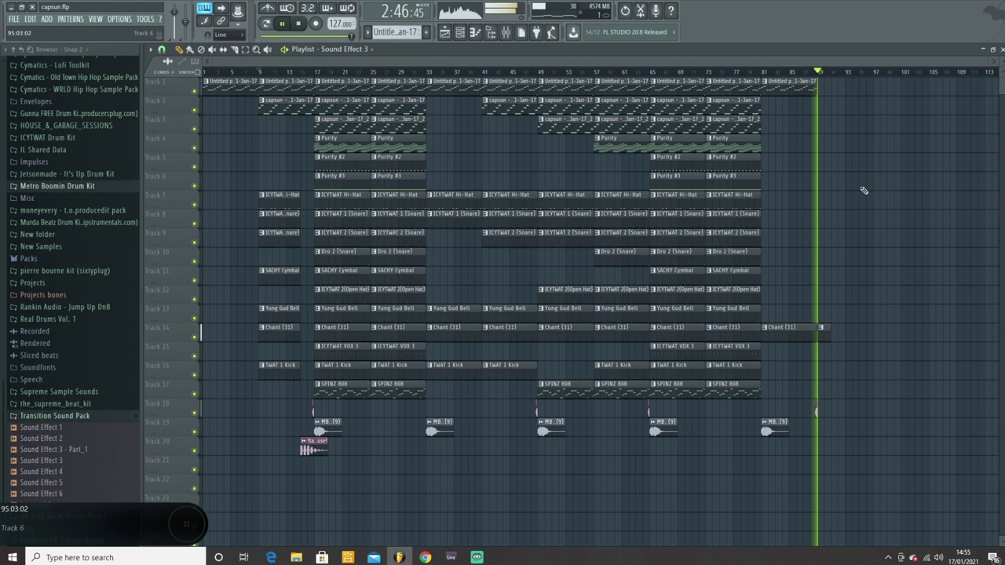
{"action": "key", "text": "space"}
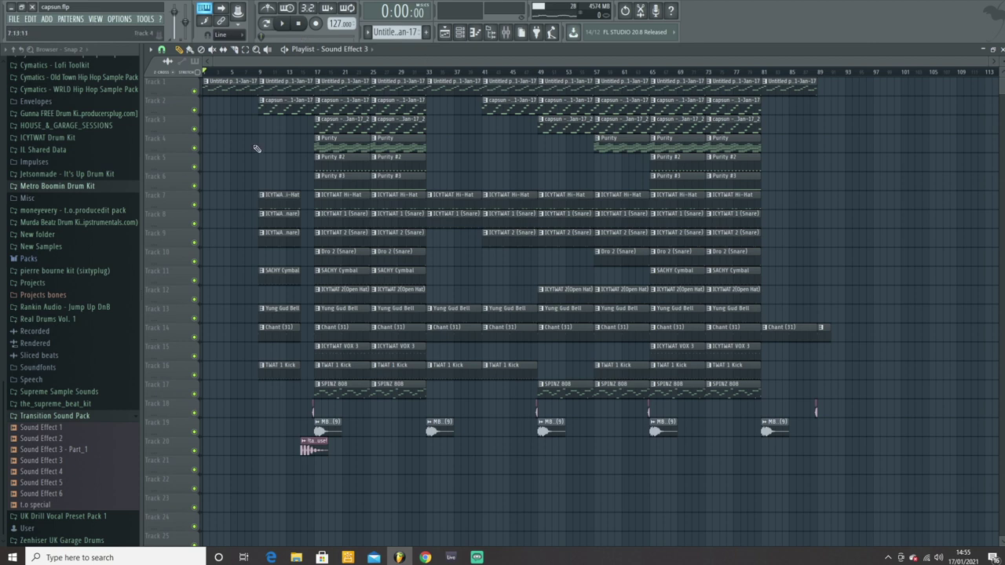
Re-place the Purity #3 clips on Track 6 at bars 17 and 25
{"action": "right_click", "coordinate": [345, 174]}
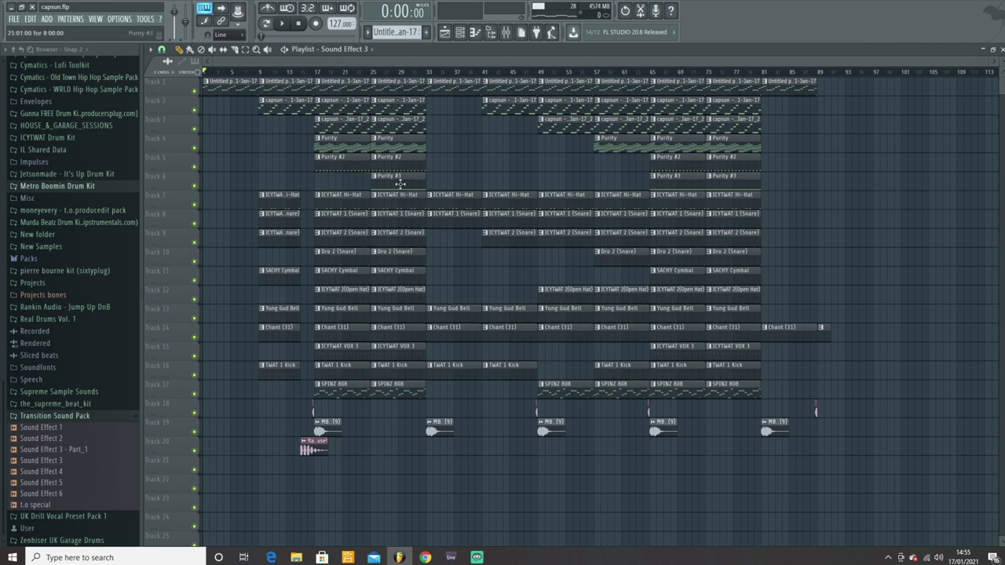
{"action": "left_click_drag", "start_coordinate": [400, 183], "coordinate": [343, 186]}
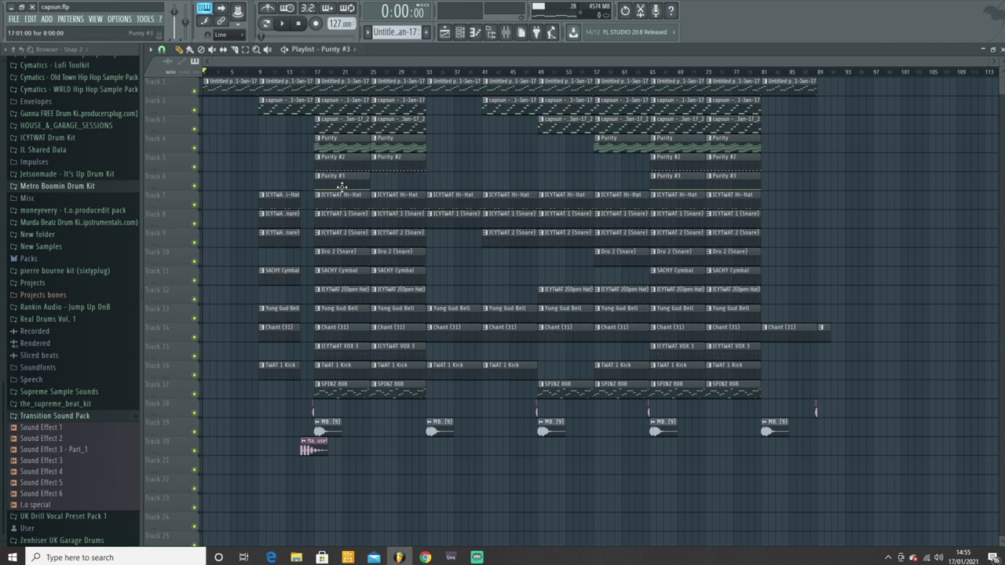
{"action": "left_click", "coordinate": [375, 181]}
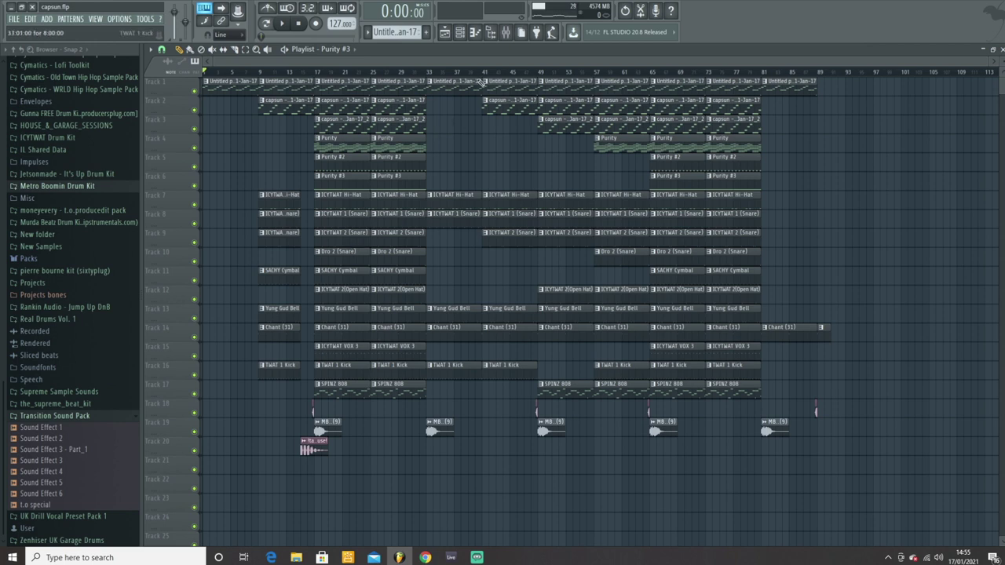
Play a short part of the song from bar 33
{"action": "left_click", "coordinate": [428, 74]}
{"action": "key", "text": "space"}
{"action": "key", "text": "space"}
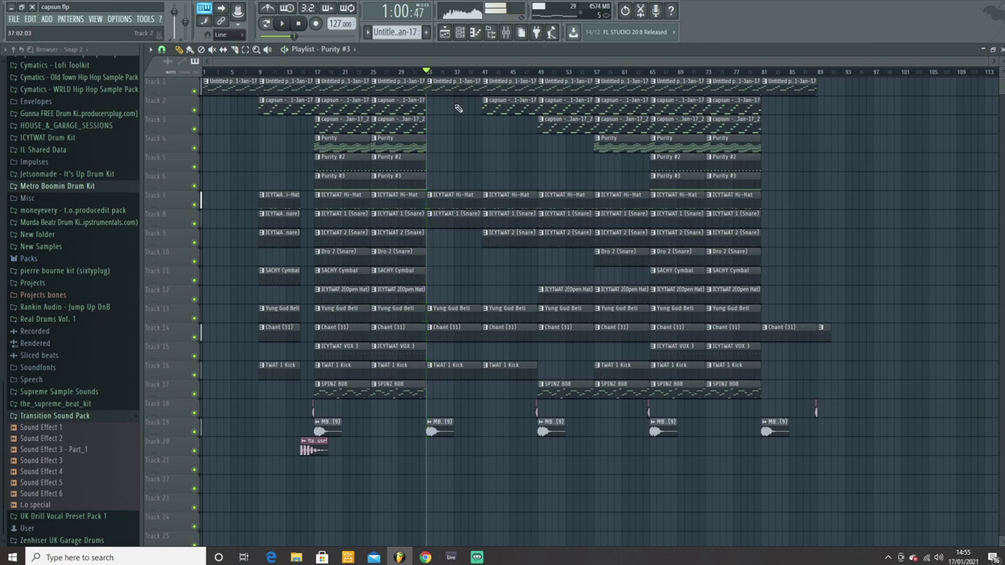
Make the ICYTWAT Hi-Hat clip at bar 33 unique and fill its hi-hat channel on every 2 steps
{"action": "left_click", "coordinate": [431, 196]}
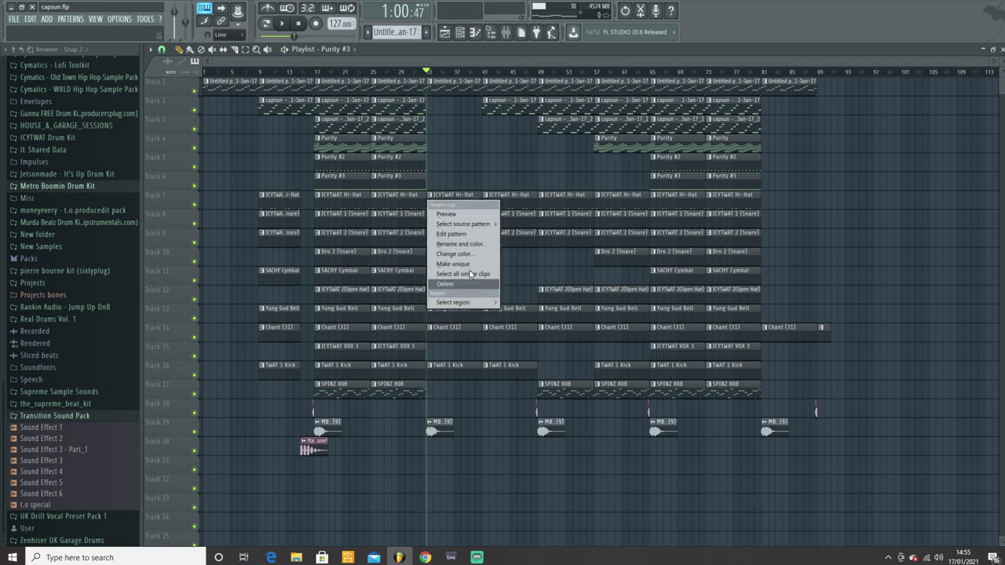
{"action": "left_click", "coordinate": [464, 265]}
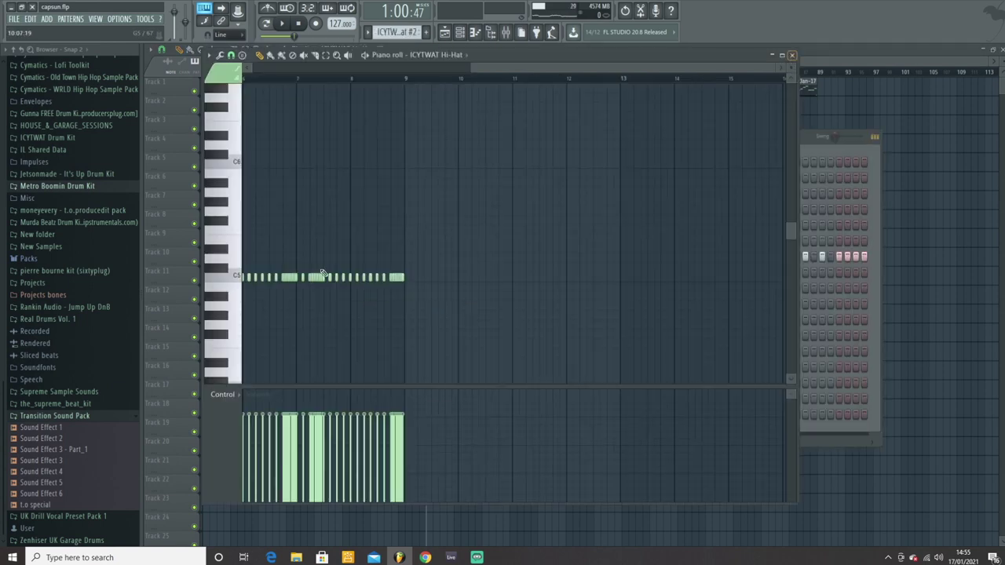
{"action": "left_click", "coordinate": [792, 55]}
{"action": "right_click", "coordinate": [301, 259]}
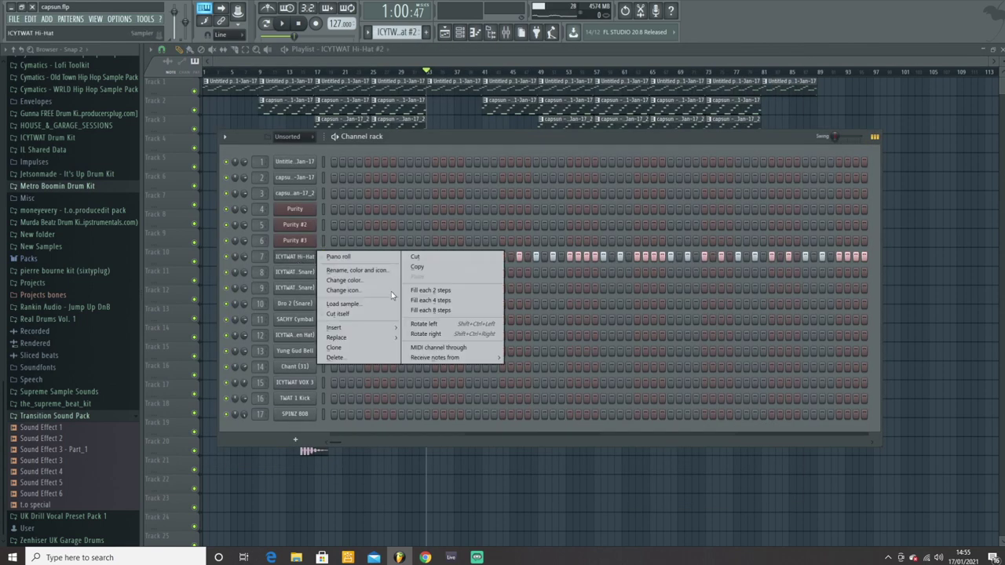
{"action": "left_click", "coordinate": [445, 290]}
{"action": "key", "text": "F6"}
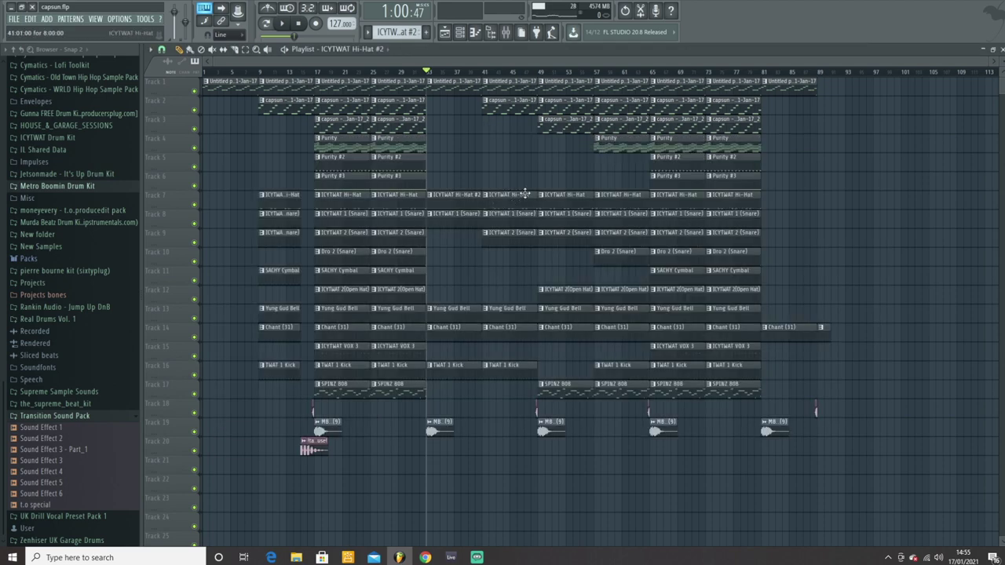
Audition the arrangement from bar 33 and around bar 89, and collapse the Transition Sound Pack folder
{"action": "key", "text": "space"}
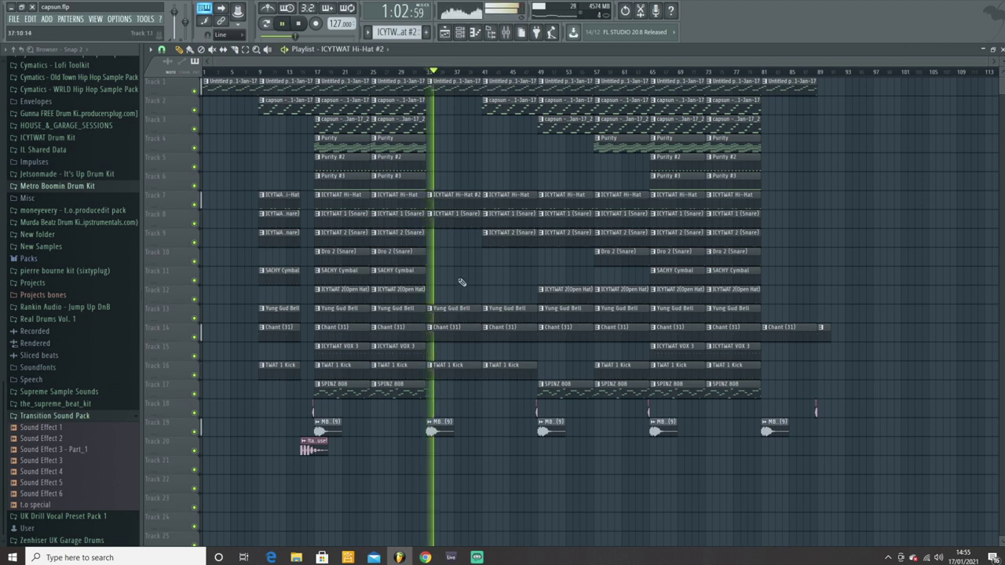
{"action": "key", "text": "space"}
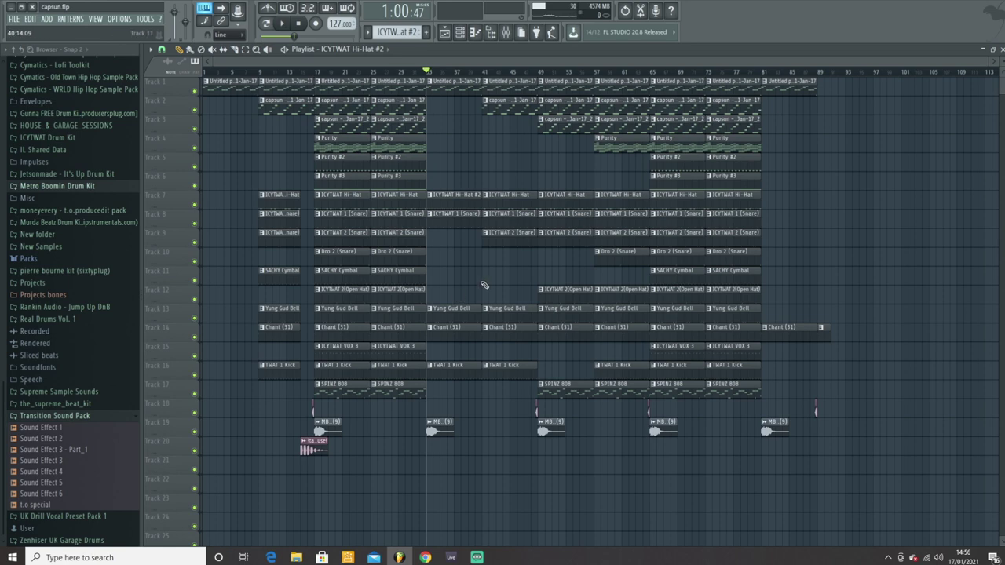
{"action": "left_click", "coordinate": [86, 417]}
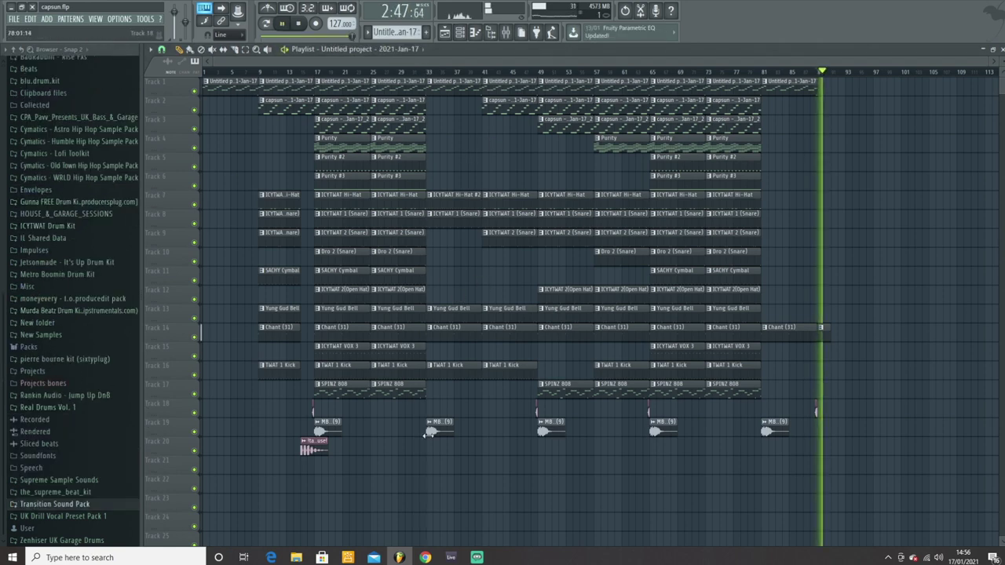
{"action": "key", "text": "space"}
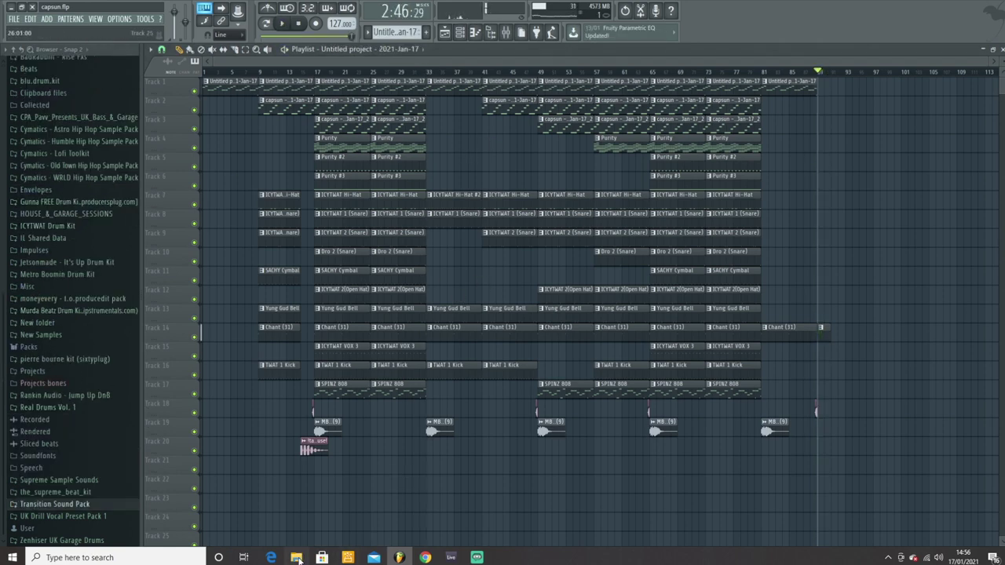
Switch to File Explorer and search the Data (D:) drive for "exotic"
{"action": "left_click", "coordinate": [297, 557]}
{"action": "left_click", "coordinate": [926, 120]}
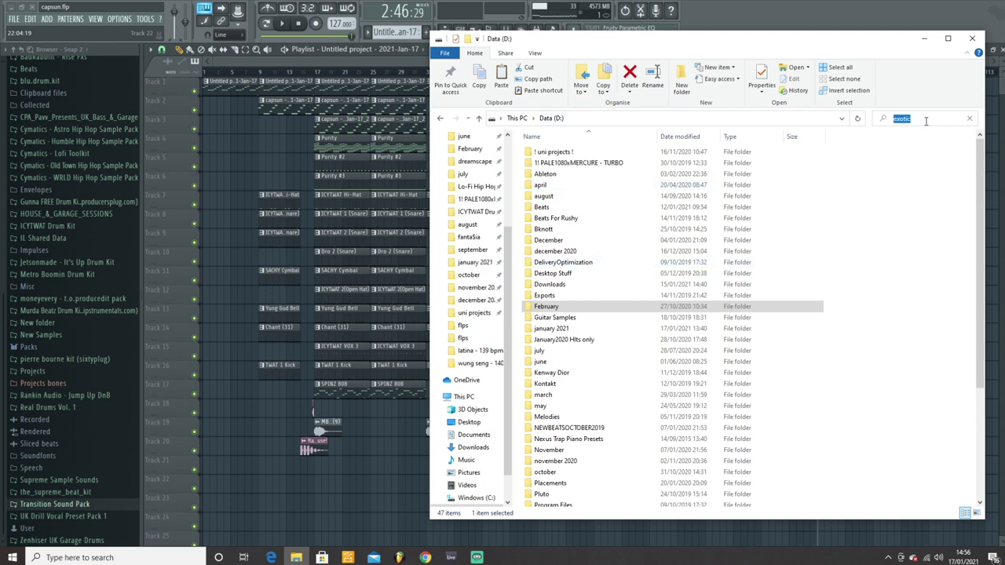
{"action": "left_click", "coordinate": [926, 120]}
{"action": "key", "text": "Return"}
Place the Relaxing Exotic Forest Ambience recording on Track 21 from bar 1 and trim it to the end of the arrangement
{"action": "left_click", "coordinate": [760, 148]}
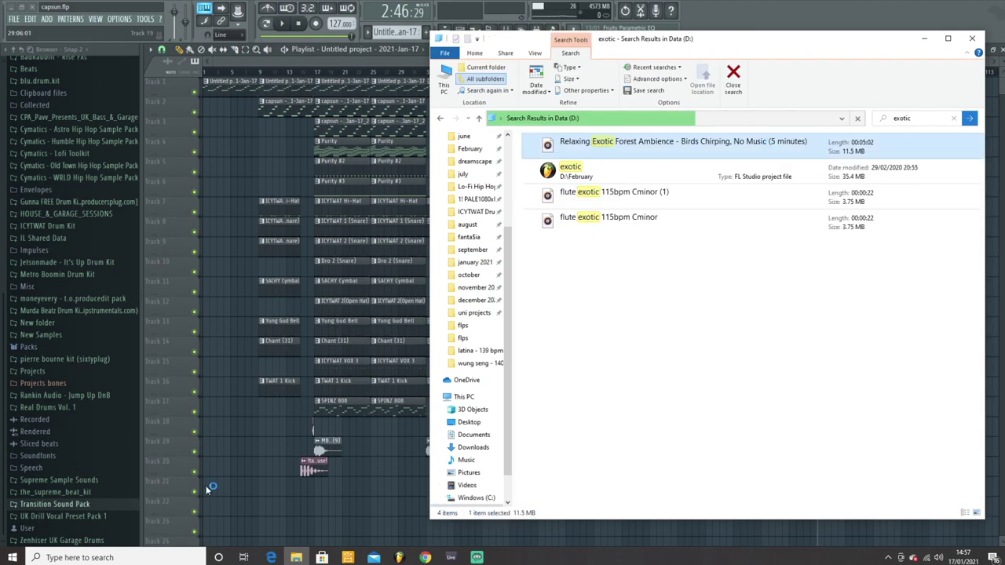
{"action": "left_click_drag", "start_coordinate": [208, 490], "coordinate": [405, 408]}
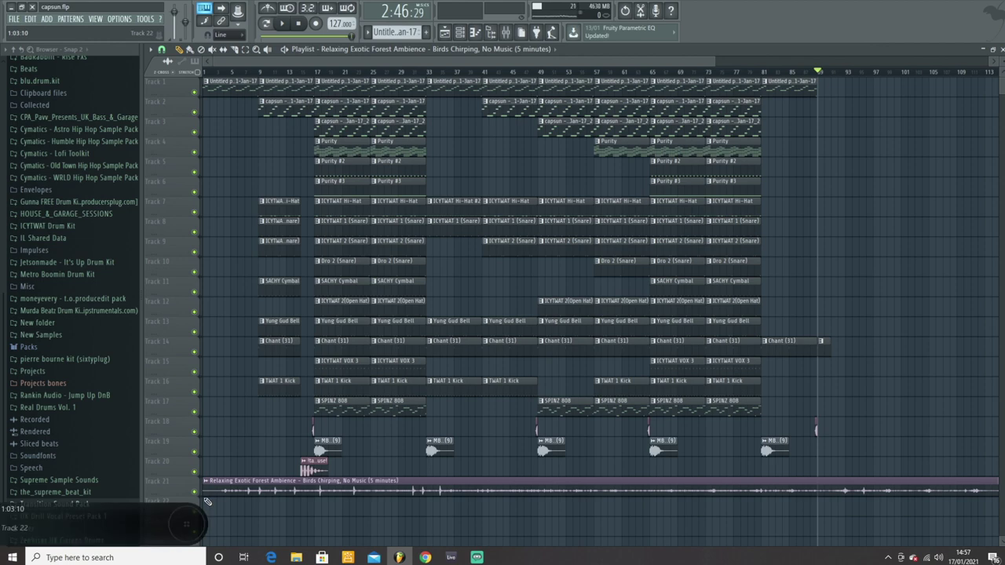
{"action": "left_click_drag", "start_coordinate": [207, 495], "coordinate": [243, 492]}
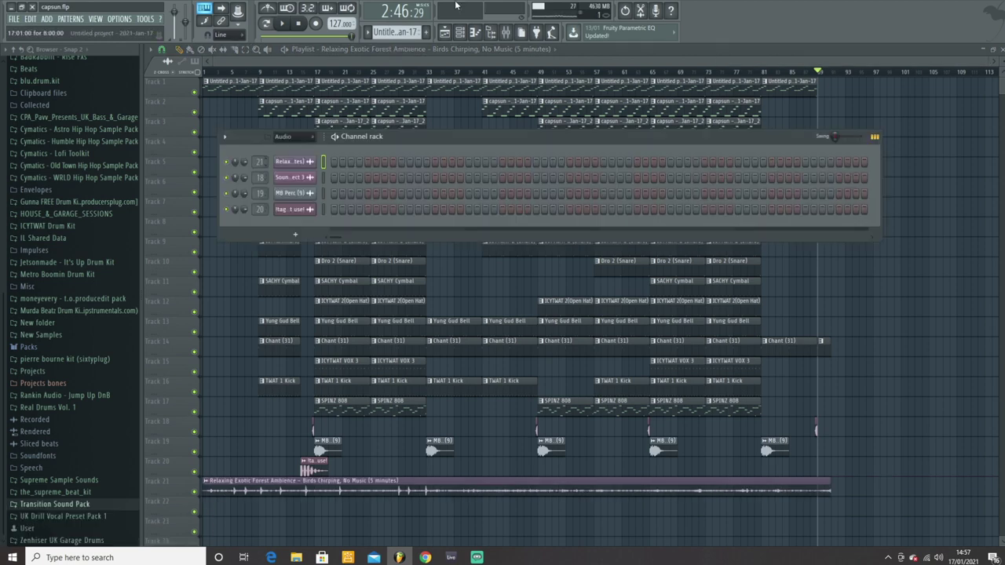
Shape a low cut for the forest ambience with band 1 of Fruity Parametric EQ 2 on mixer Insert 21
{"action": "key", "text": "F9"}
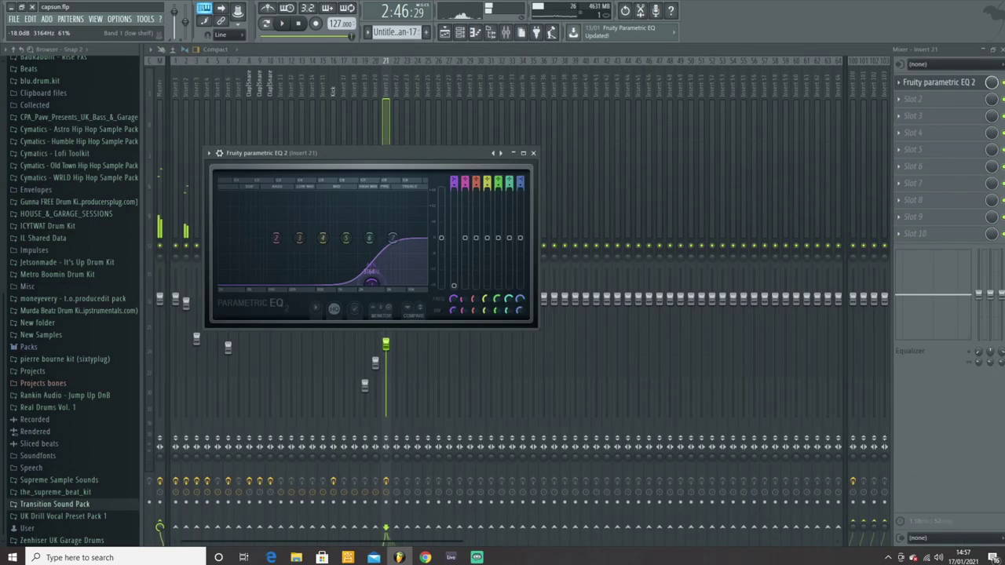
{"action": "left_click_drag", "start_coordinate": [371, 279], "coordinate": [360, 284]}
{"action": "left_click", "coordinate": [533, 153]}
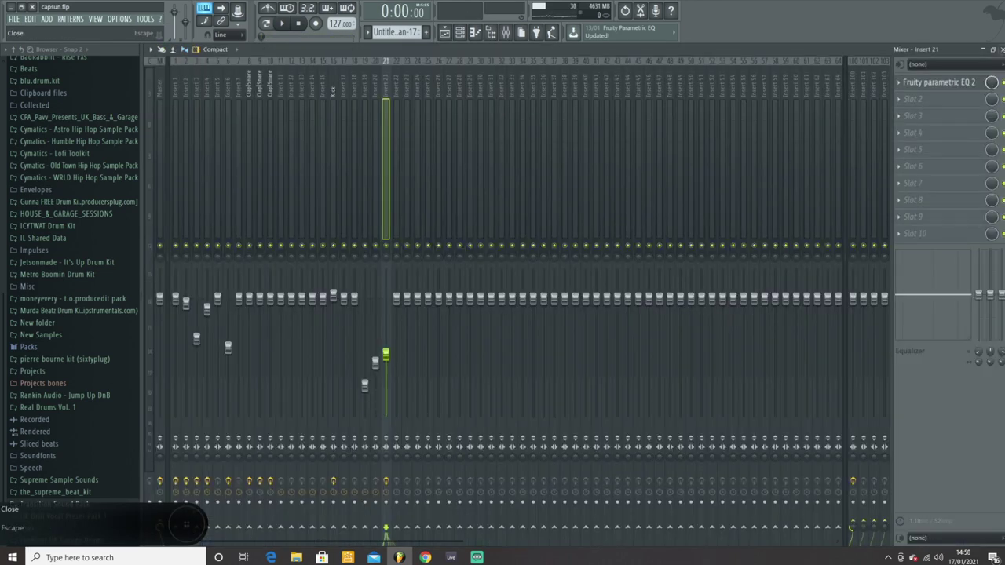
{"action": "left_click", "coordinate": [1003, 49]}
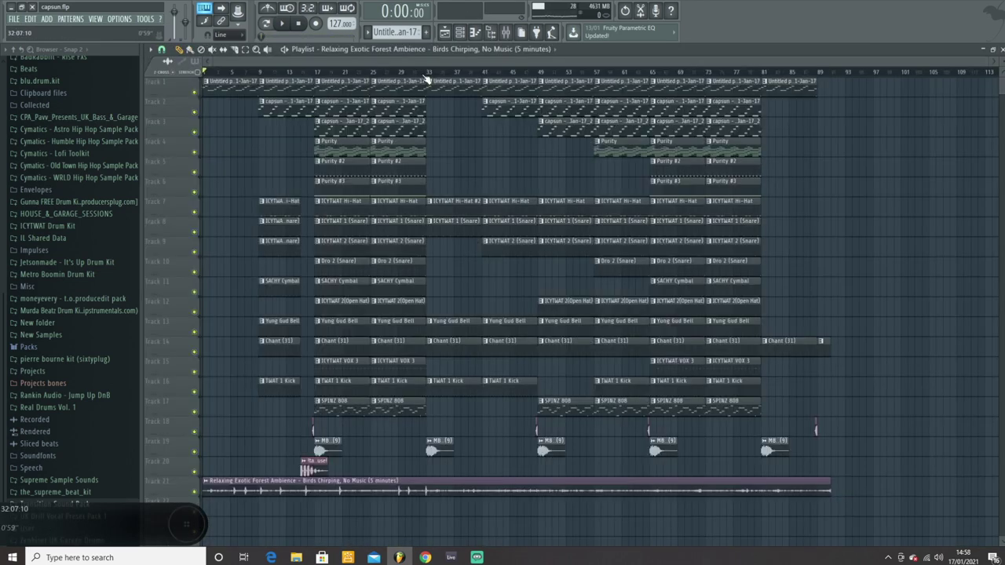
Loop bars 25 to 32, play the section and bring muted mixer Insert 4 back in
{"action": "left_click_drag", "start_coordinate": [425, 75], "coordinate": [371, 72]}
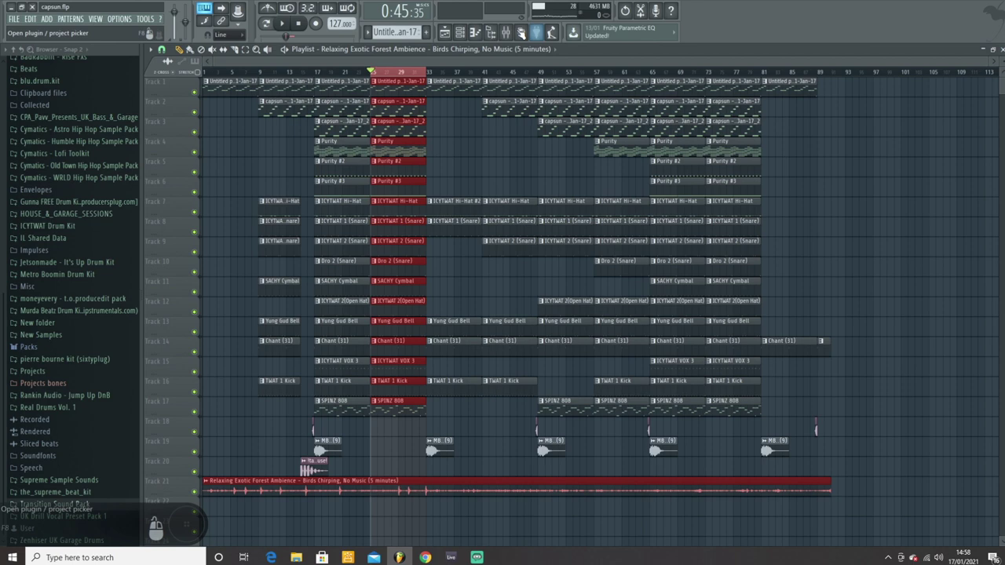
{"action": "key", "text": "F9"}
{"action": "key", "text": "space"}
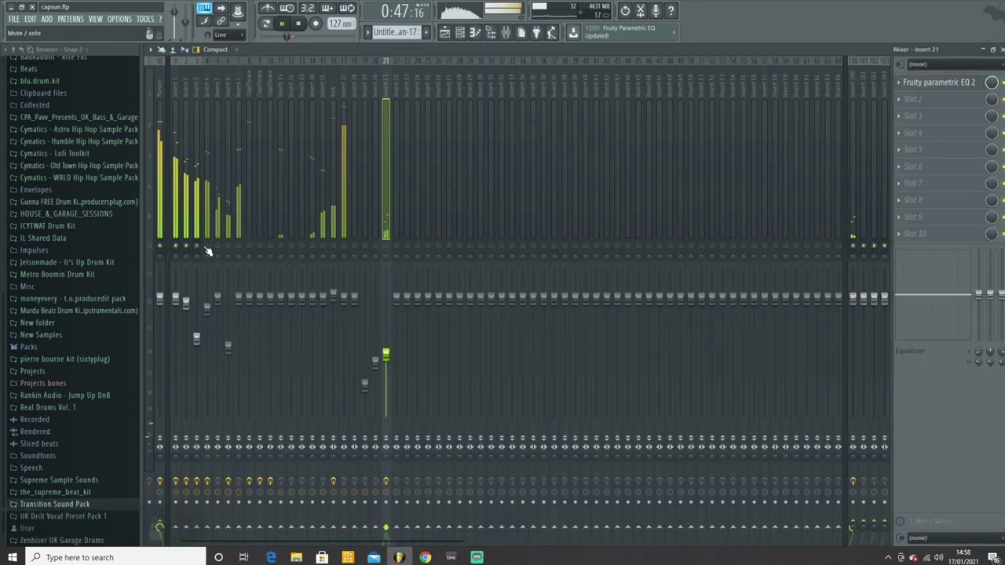
{"action": "left_click", "coordinate": [207, 246]}
Show all channels in the Channel rack and unmute Insert 7 in the mixer
{"action": "key", "text": "F6"}
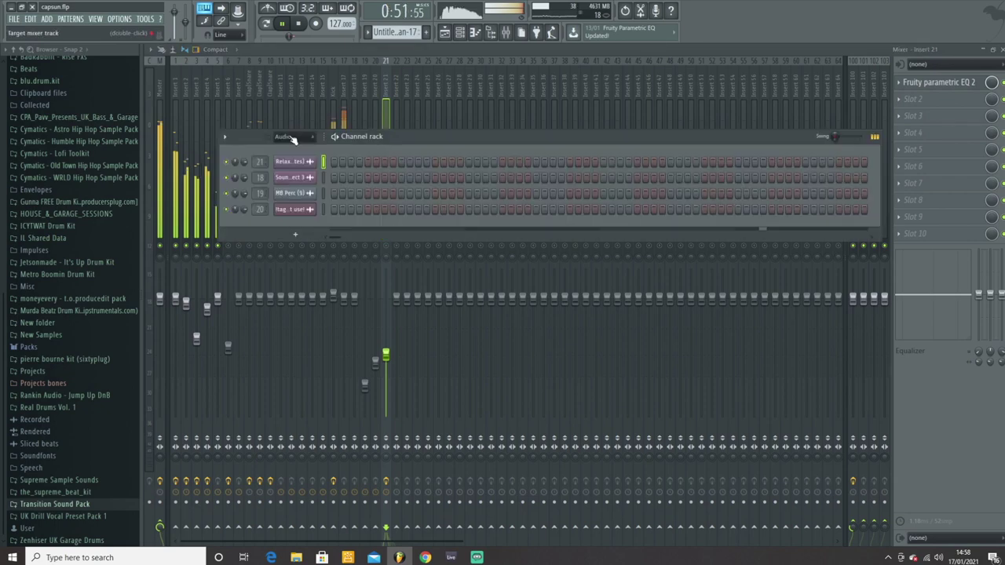
{"action": "left_click", "coordinate": [292, 138]}
{"action": "left_click", "coordinate": [287, 151]}
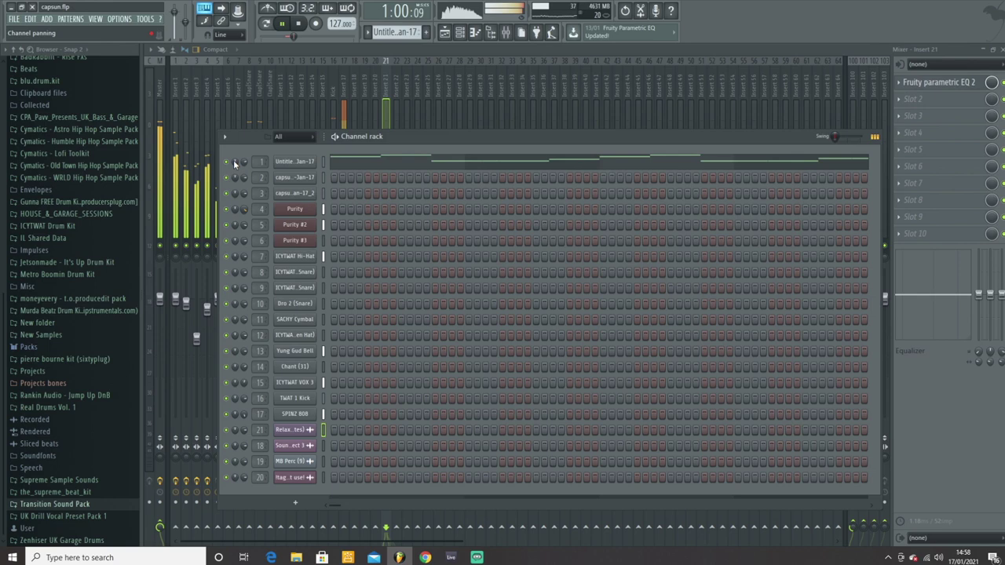
{"action": "key", "text": "F6"}
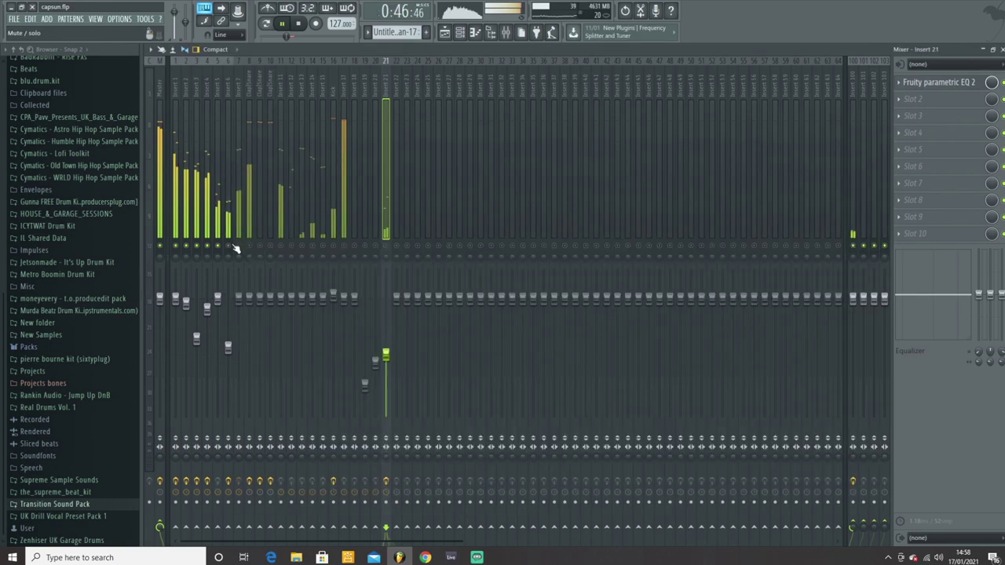
{"action": "left_click", "coordinate": [234, 249]}
{"action": "left_click", "coordinate": [240, 259]}
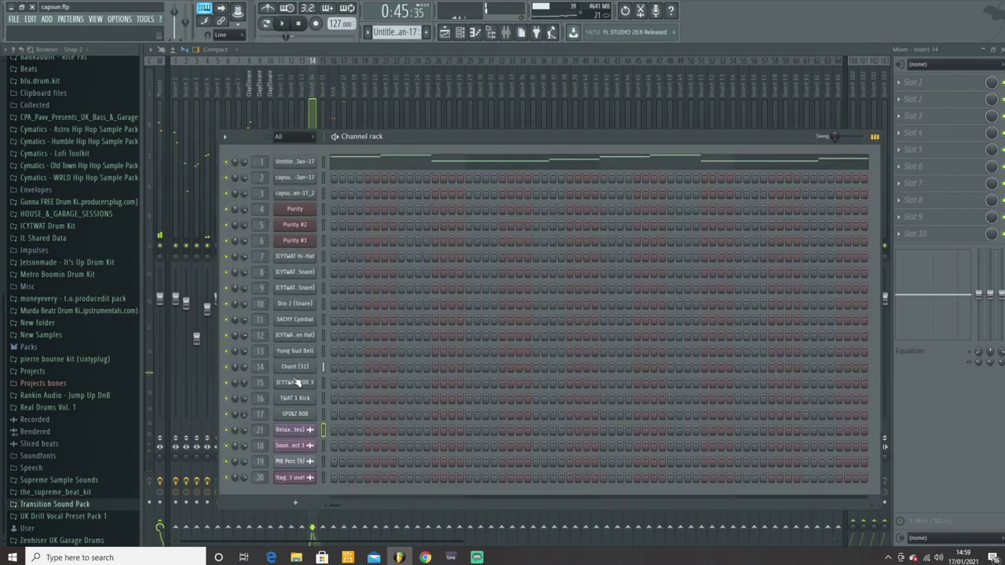
Lower the ICYTWAT VOX 3 level on Insert 15, unmute Inserts 7 to 21 and slightly raise the ambience fader on Insert 21
{"action": "key", "text": "F6"}
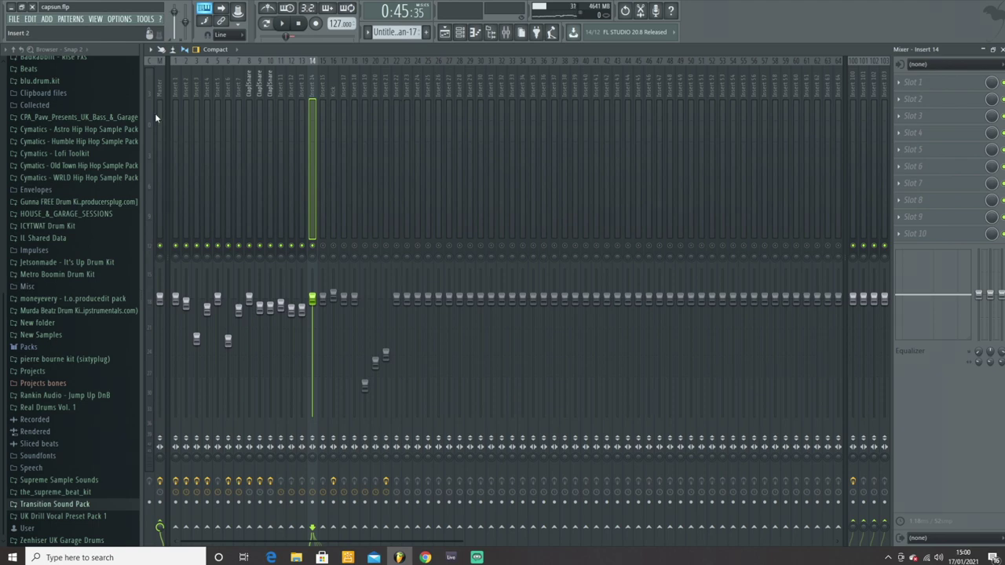
{"action": "key", "text": "space"}
{"action": "key", "text": "F6"}
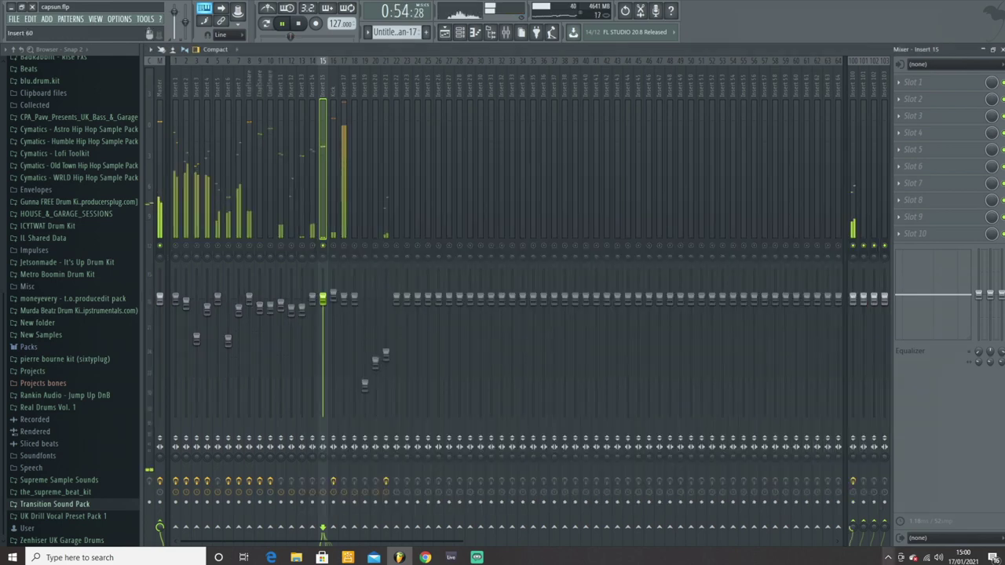
{"action": "left_click_drag", "start_coordinate": [323, 299], "coordinate": [323, 314]}
{"action": "left_click_drag", "start_coordinate": [239, 246], "coordinate": [385, 245]}
{"action": "left_click_drag", "start_coordinate": [386, 355], "coordinate": [386, 346]}
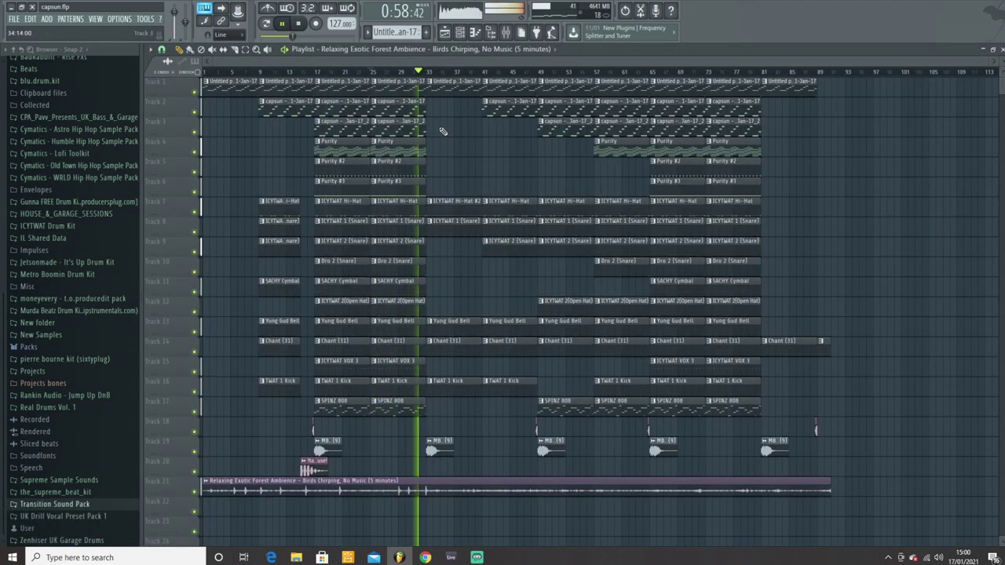
Check the mixer levels while the transition into bar 17 plays
{"action": "key", "text": "F9"}
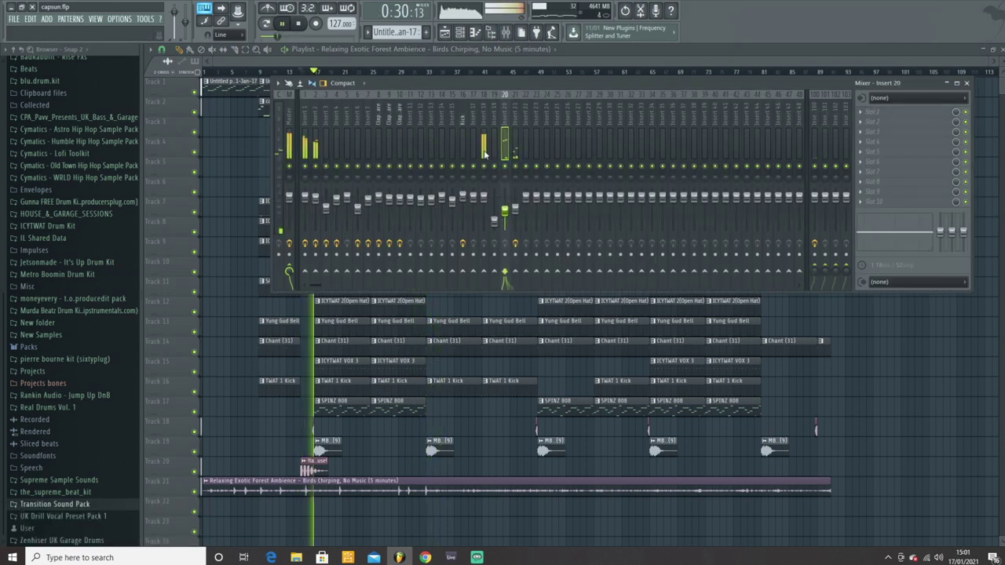
{"action": "key", "text": "F9"}
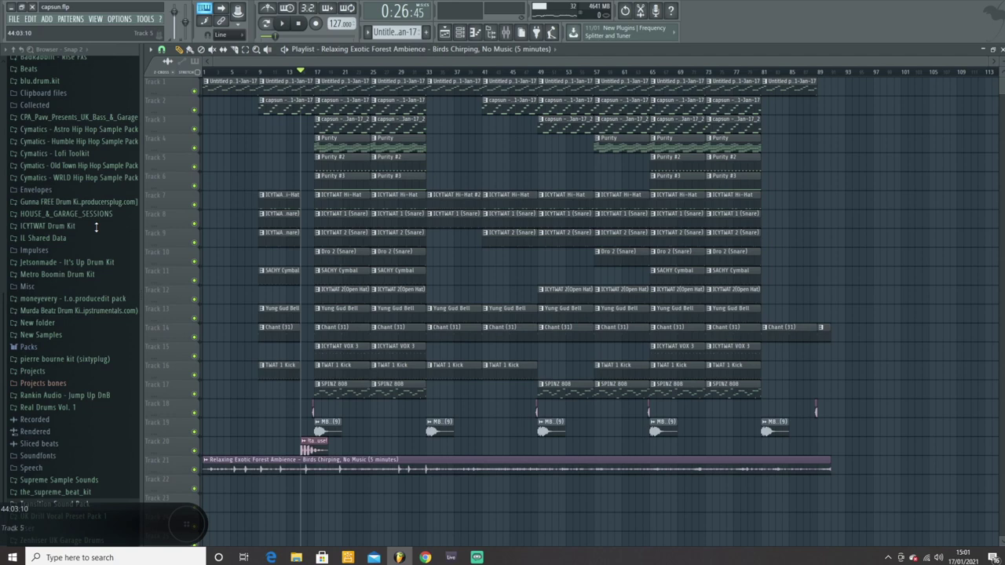
Save the project with the added forest ambience and adjusted mixer levels
{"action": "scroll", "coordinate": [595, 277], "scroll_direction": "down", "scroll_amount": 1}
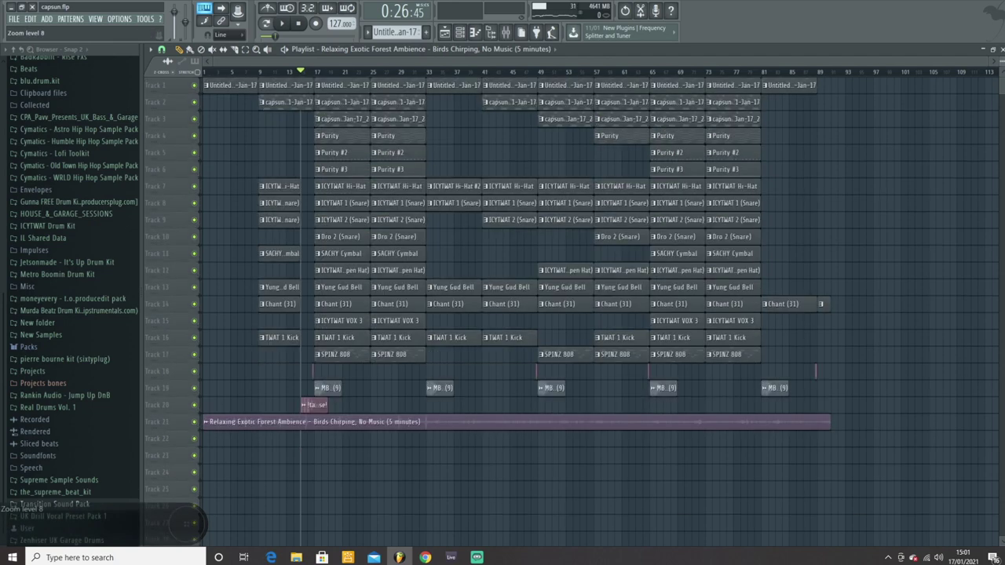
{"action": "scroll", "coordinate": [245, 178], "scroll_direction": "up", "scroll_amount": 1}
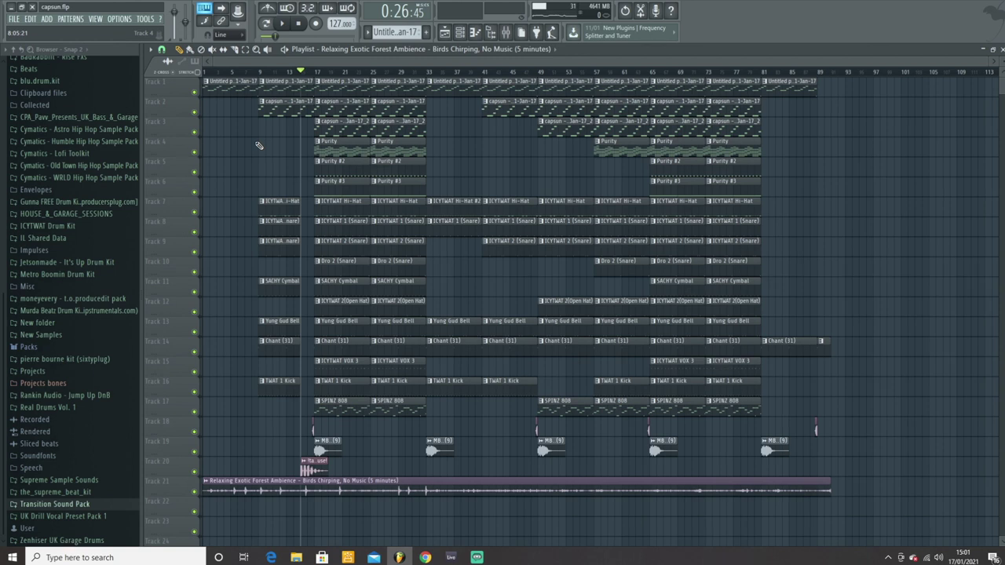
{"action": "left_click", "coordinate": [13, 18]}
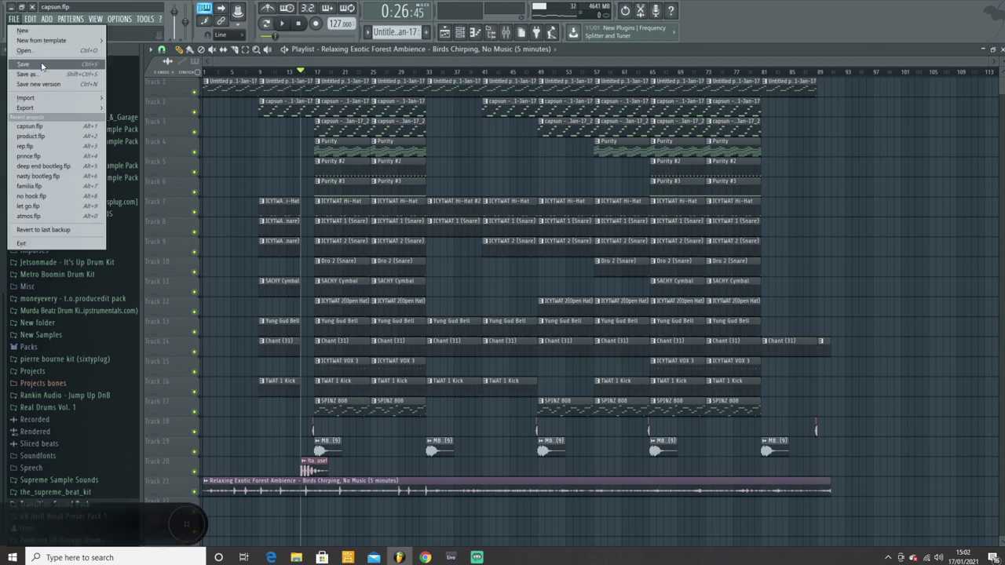
{"action": "left_click", "coordinate": [42, 66]}
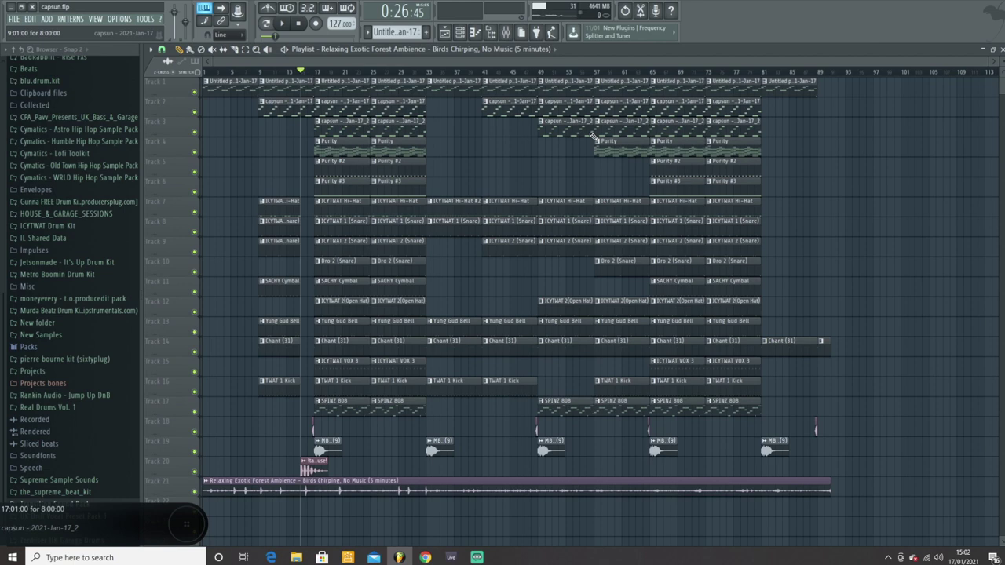
Look over the full arrangement in the playlist and save capsun.flp again
{"action": "scroll", "coordinate": [518, 283], "scroll_direction": "down", "scroll_amount": 2}
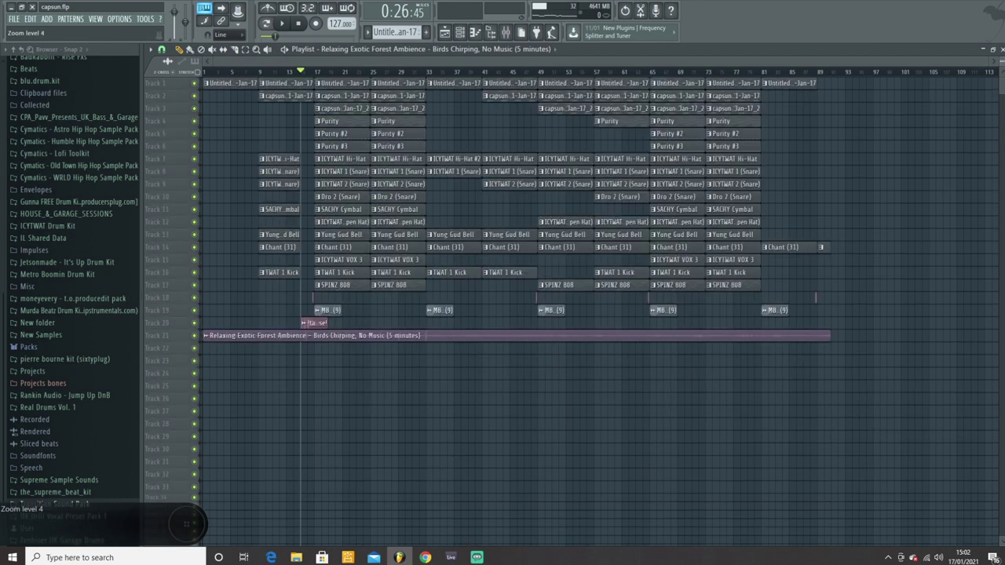
{"action": "left_click_drag", "start_coordinate": [1001, 72], "coordinate": [1001, 81]}
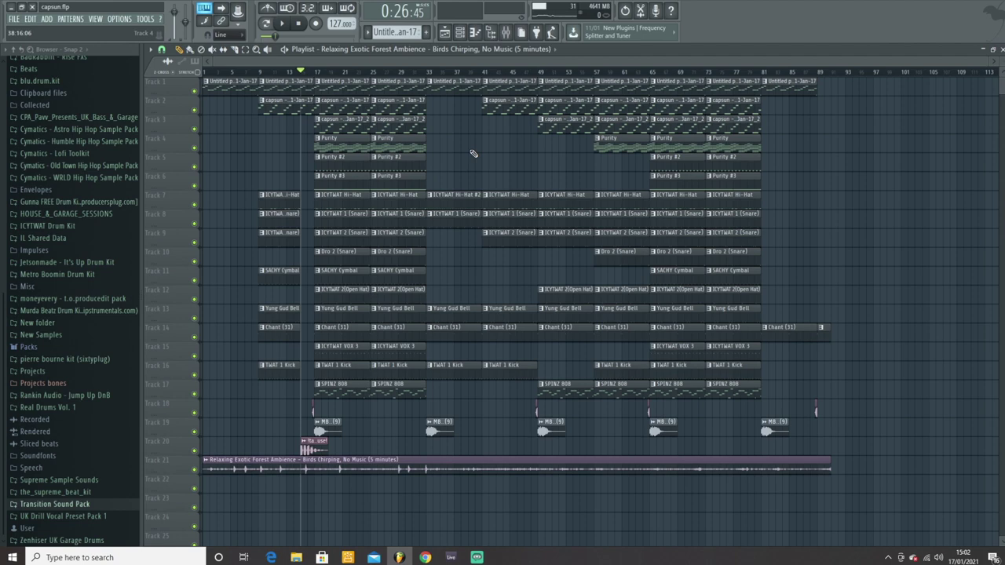
{"action": "left_click", "coordinate": [14, 18]}
{"action": "left_click", "coordinate": [22, 74]}
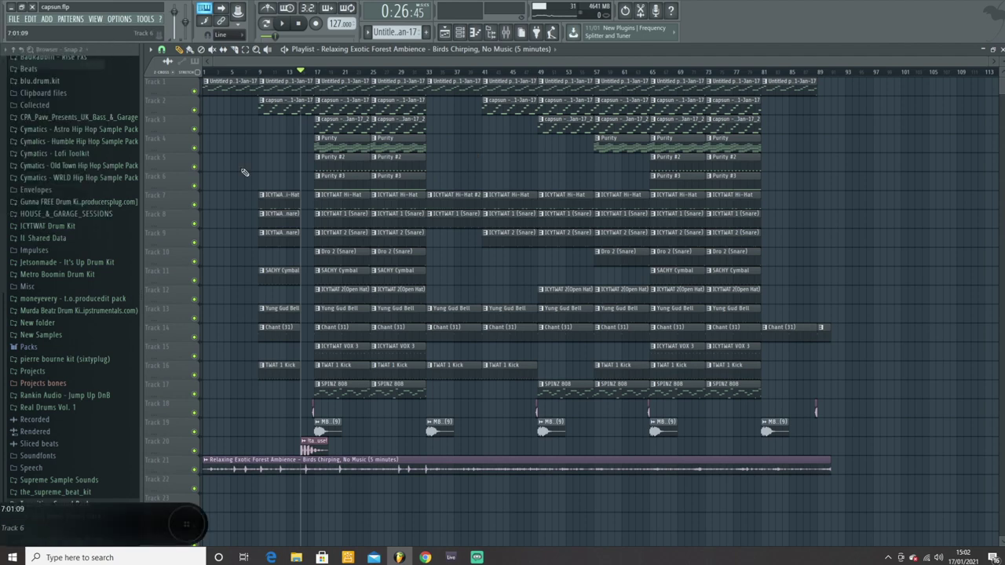
Save the finished arrangement in capsun.flp
{"action": "left_click_drag", "start_coordinate": [1003, 61], "coordinate": [1002, 55]}
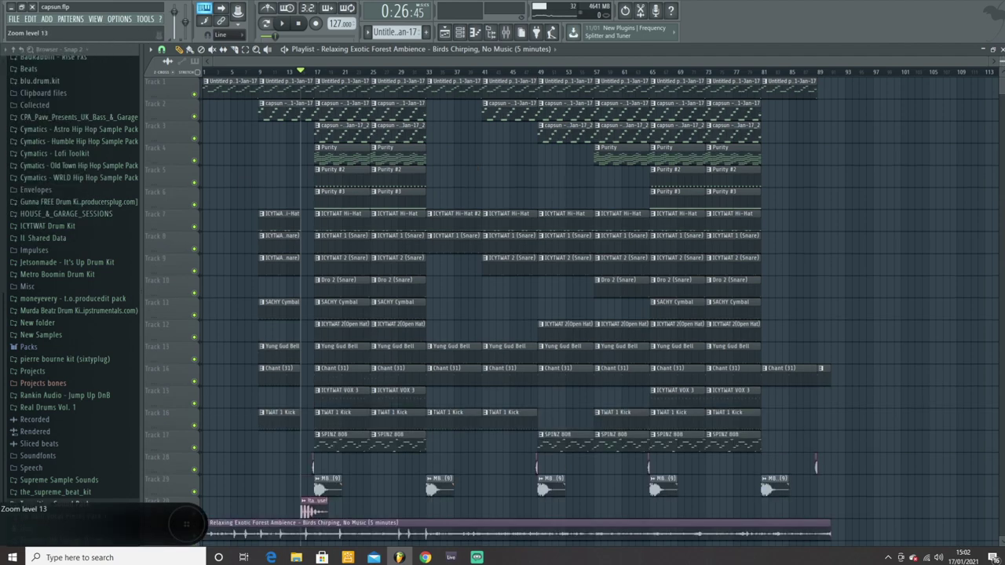
{"action": "scroll", "coordinate": [186, 525], "scroll_direction": "down", "scroll_amount": 5}
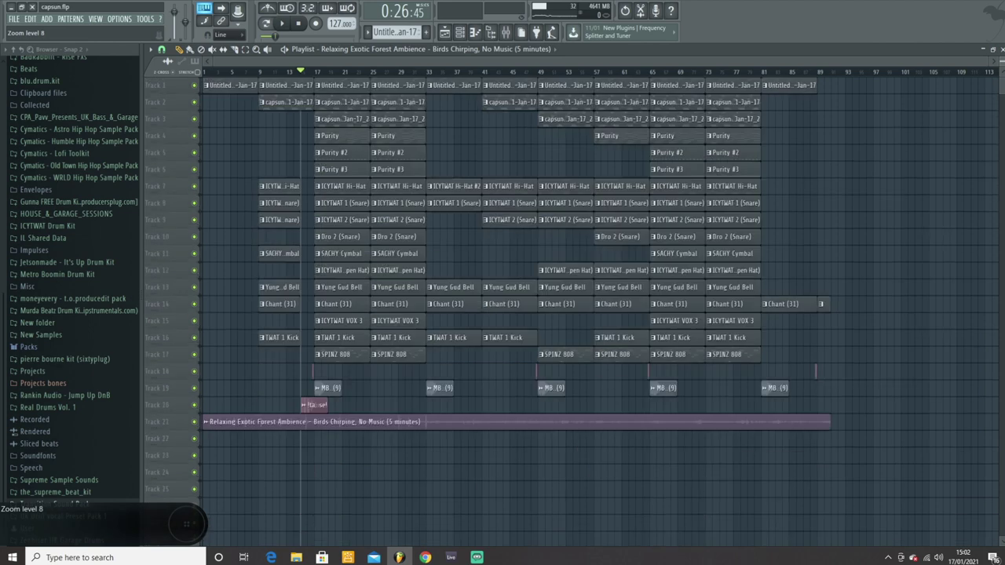
{"action": "scroll", "coordinate": [186, 525], "scroll_direction": "up", "scroll_amount": 3}
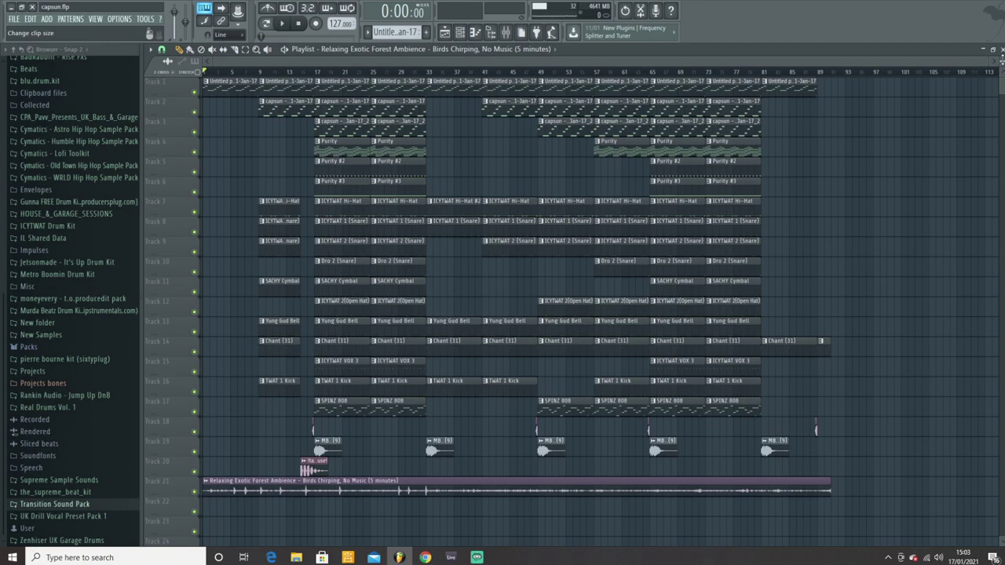
{"action": "left_click", "coordinate": [14, 18]}
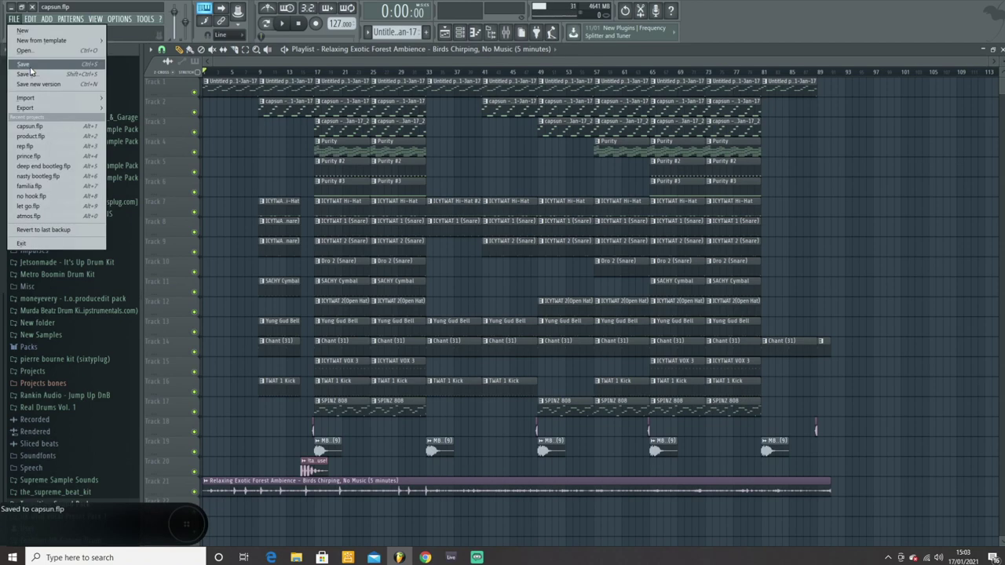
{"action": "left_click", "coordinate": [49, 66]}
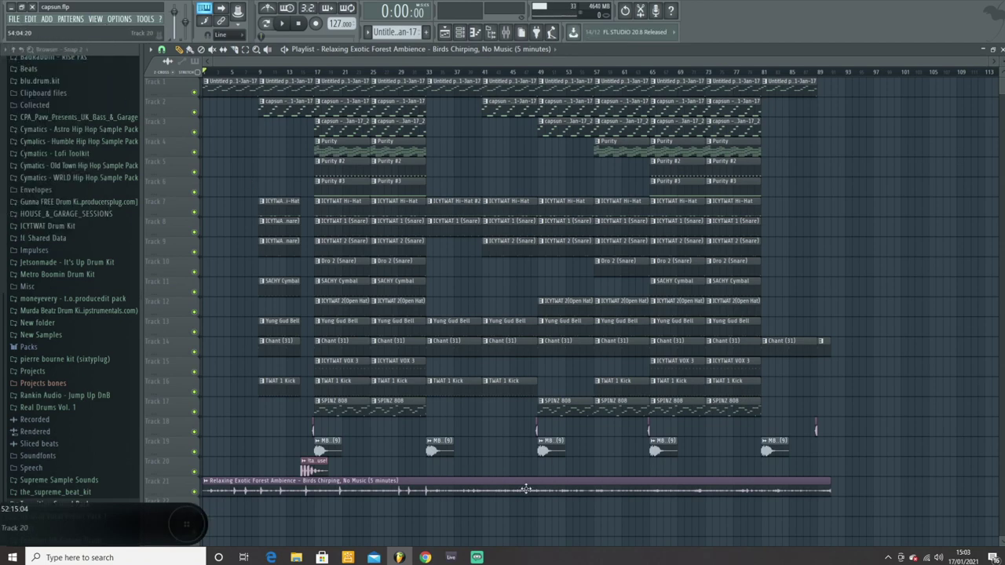